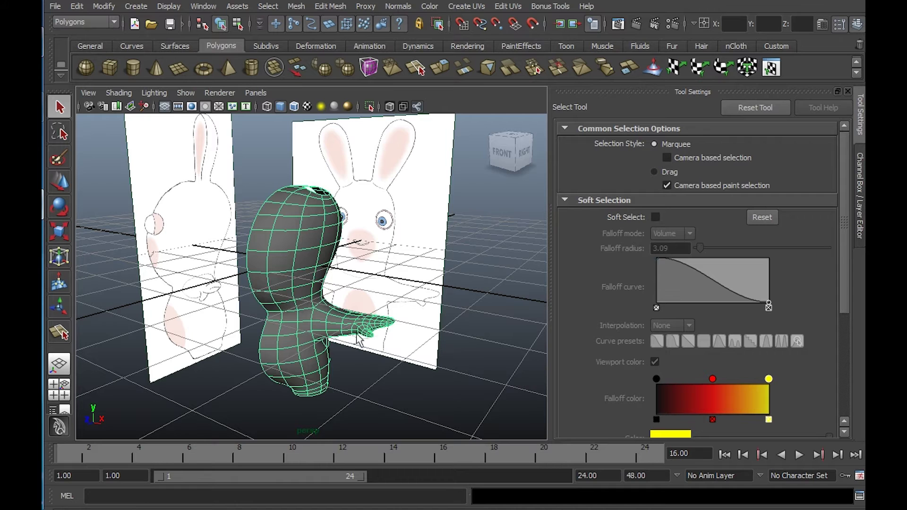
# Show the side view full size, zoomed out to the torso and head, and display the bunny body mesh unsmoothed
pyautogui.click(371, 363)
pyautogui.press('space')
pyautogui.press('space')
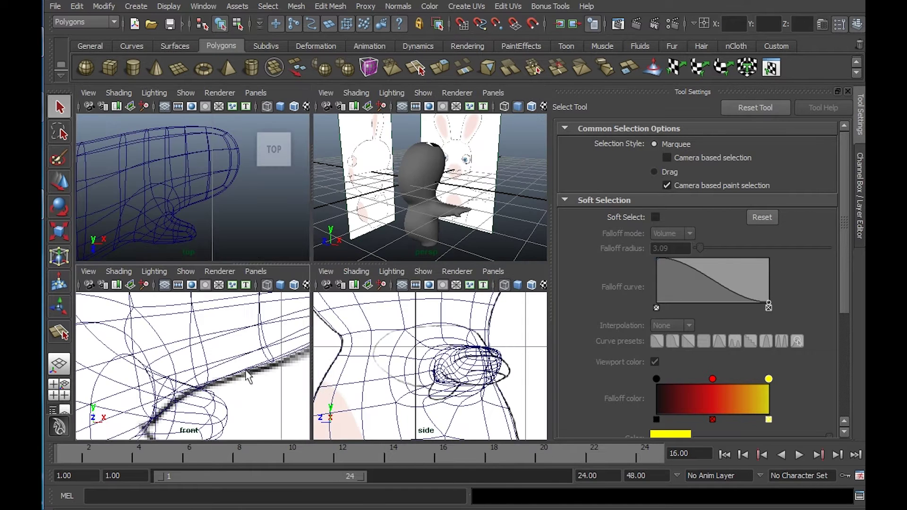
pyautogui.press('space')
pyautogui.scroll(-10, 271, 286)
pyautogui.press('space')
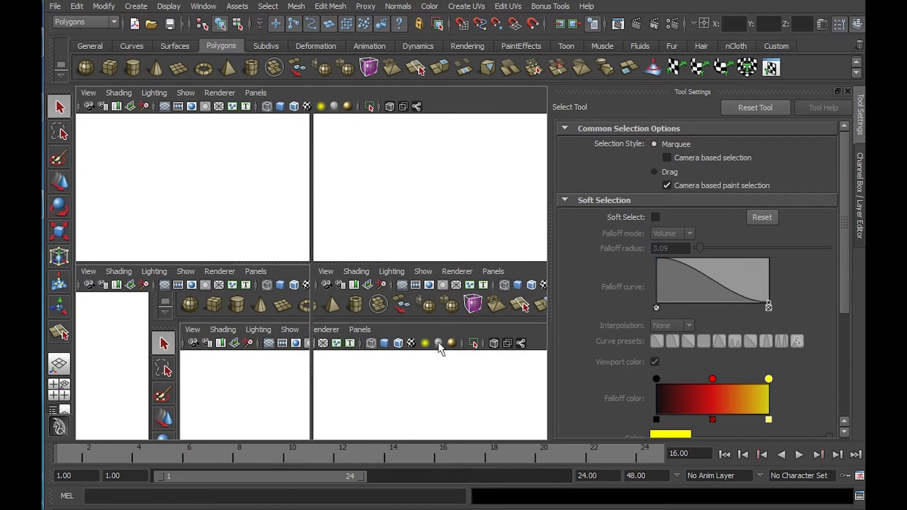
pyautogui.press('space')
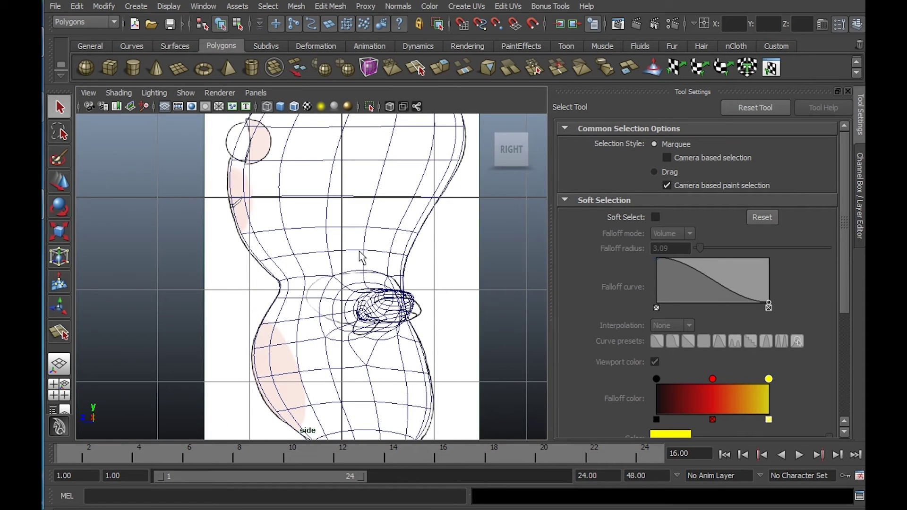
pyautogui.click(363, 253)
pyautogui.press('1')
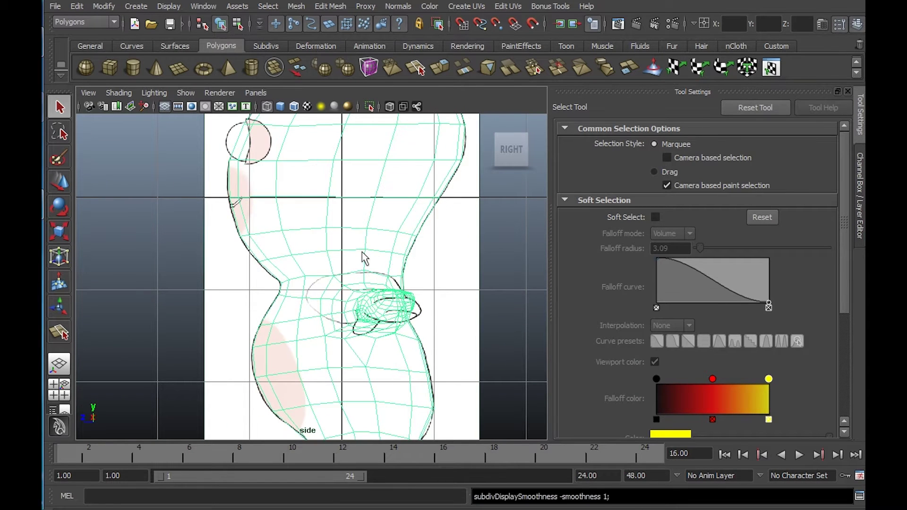
# Lower the edge loop just above the neck, then scale and shift it in depth to fit the reference outline
pyautogui.moveTo(363, 252); pyautogui.dragTo(414, 262, button='right')
pyautogui.doubleClick(359, 249)
pyautogui.keyDown('alt'); pyautogui.moveTo(414, 263); pyautogui.dragTo(391, 295, button='middle'); pyautogui.keyUp('alt')
pyautogui.keyDown('alt'); pyautogui.moveTo(392, 296); pyautogui.dragTo(412, 303, button='right'); pyautogui.keyUp('alt')
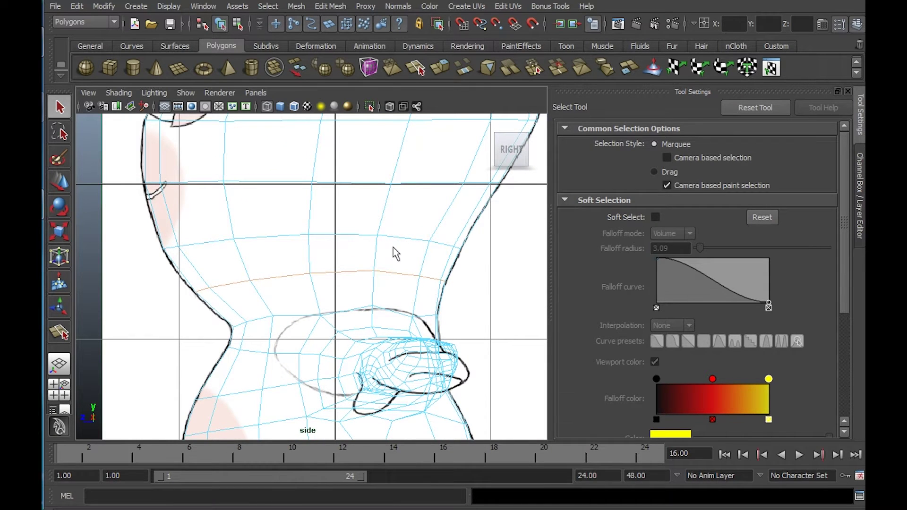
pyautogui.press('w')
pyautogui.moveTo(321, 237); pyautogui.dragTo(323, 259)
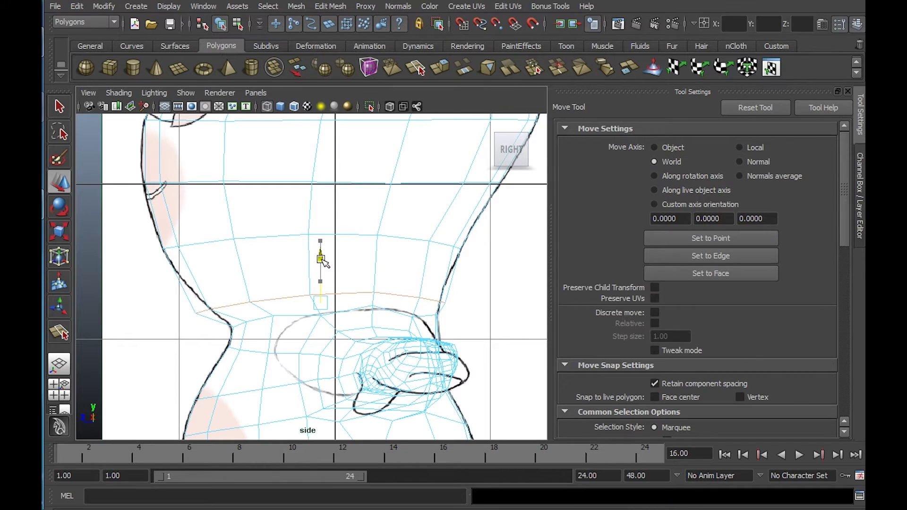
pyautogui.press('r')
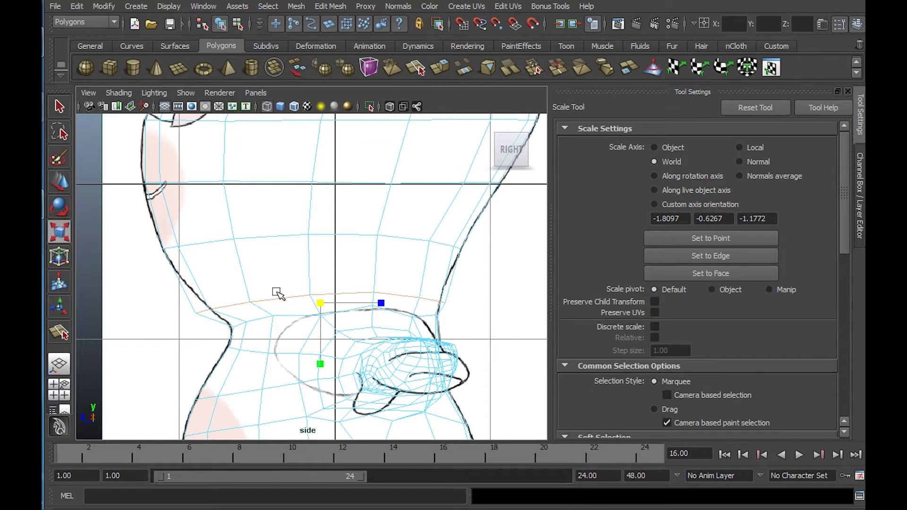
pyautogui.moveTo(381, 304); pyautogui.dragTo(378, 305)
pyautogui.press('w')
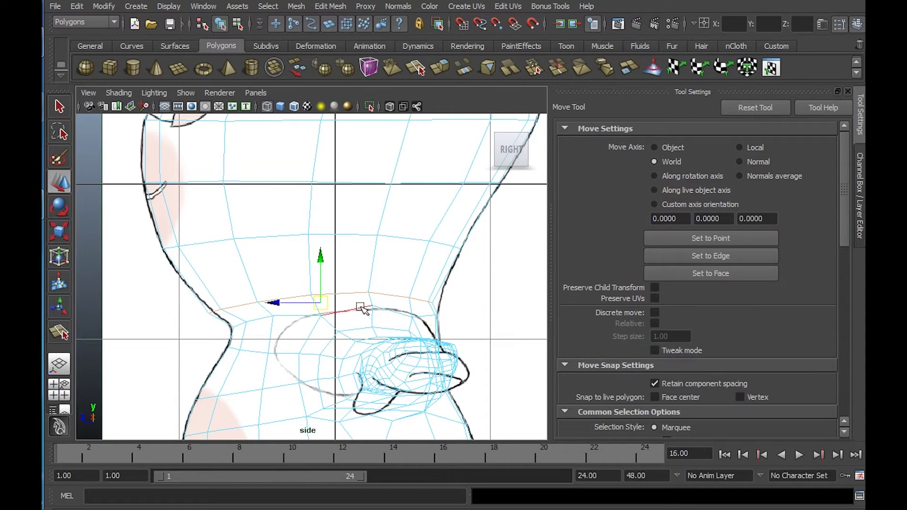
pyautogui.moveTo(279, 300); pyautogui.dragTo(288, 301)
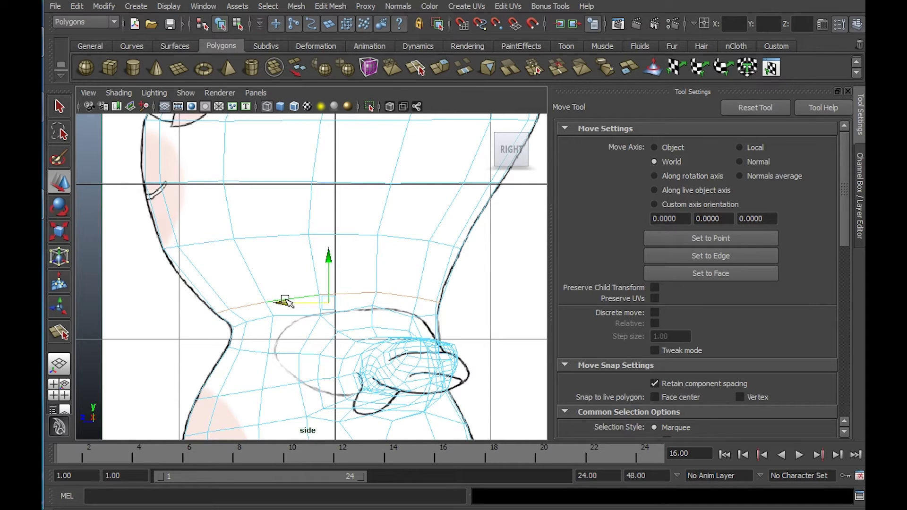
# Move the second edge loop above the neck down and narrow it in depth to match the lower head outline
pyautogui.doubleClick(318, 235)
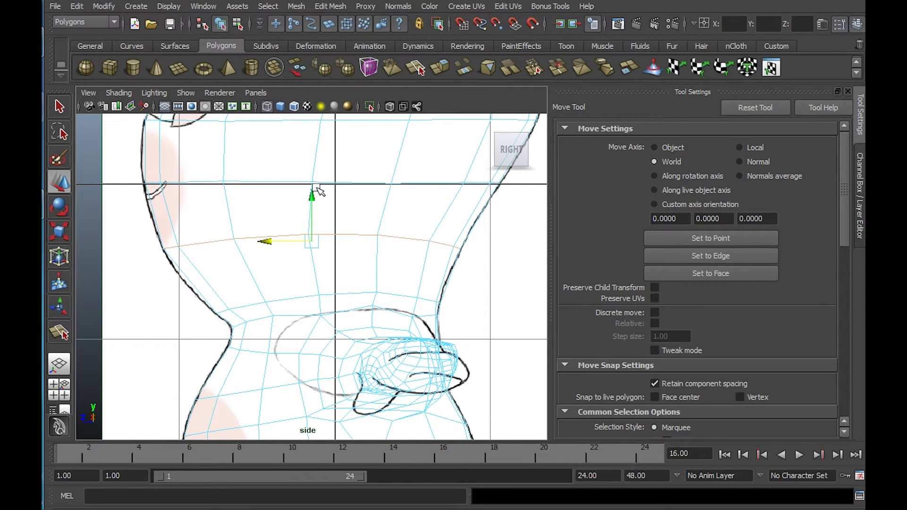
pyautogui.moveTo(312, 198); pyautogui.dragTo(312, 229)
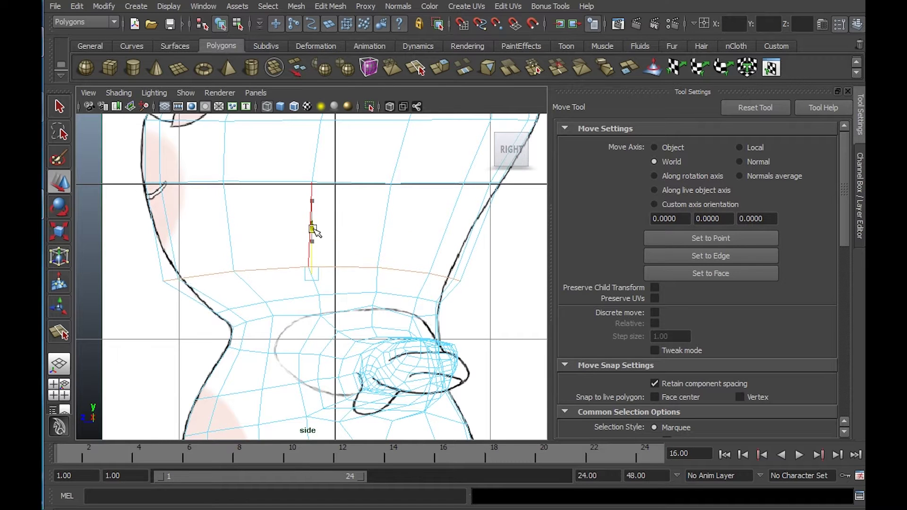
pyautogui.press('r')
pyautogui.moveTo(254, 273); pyautogui.dragTo(268, 272)
pyautogui.press('w')
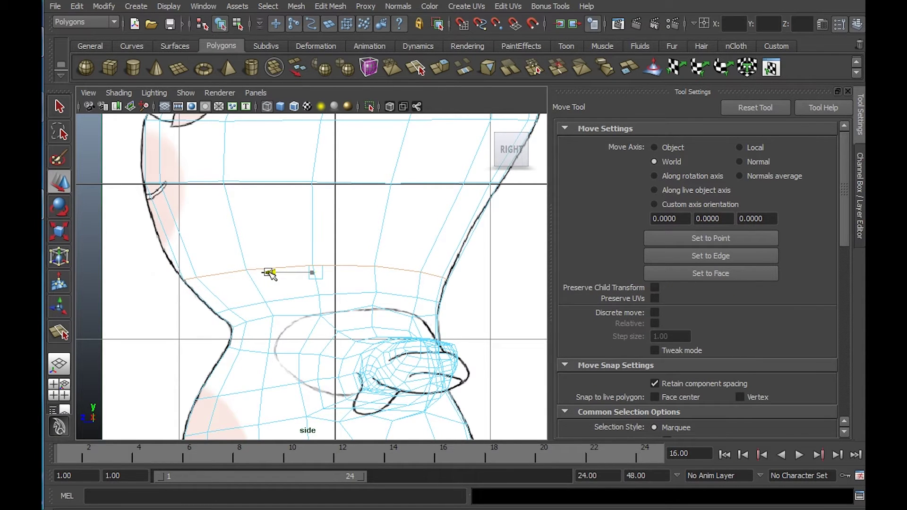
# Lower the edge loop on the horizontal grid axis to the chin area and scale it in depth to fit the outline
pyautogui.keyDown('alt'); pyautogui.moveTo(317, 279); pyautogui.dragTo(274, 244, button='right'); pyautogui.keyUp('alt')
pyautogui.keyDown('alt'); pyautogui.moveTo(289, 245); pyautogui.dragTo(282, 263, button='middle'); pyautogui.keyUp('alt')
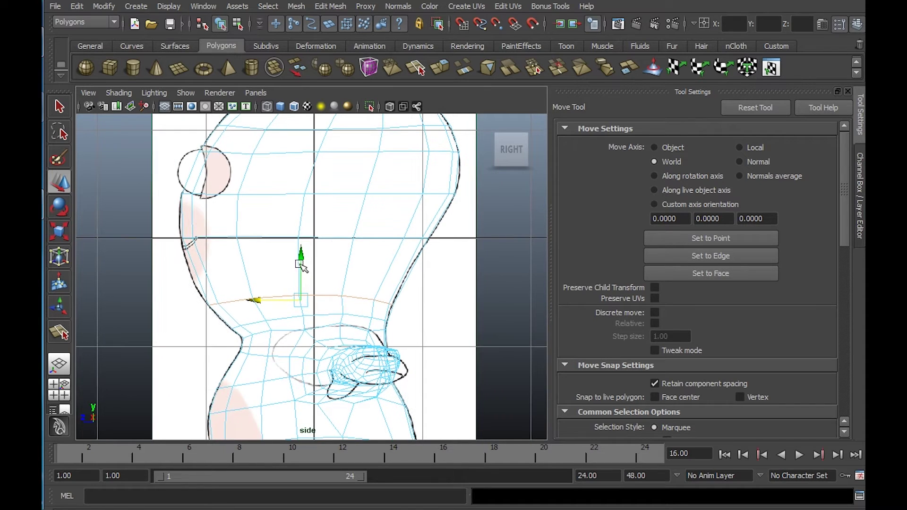
pyautogui.doubleClick(336, 239)
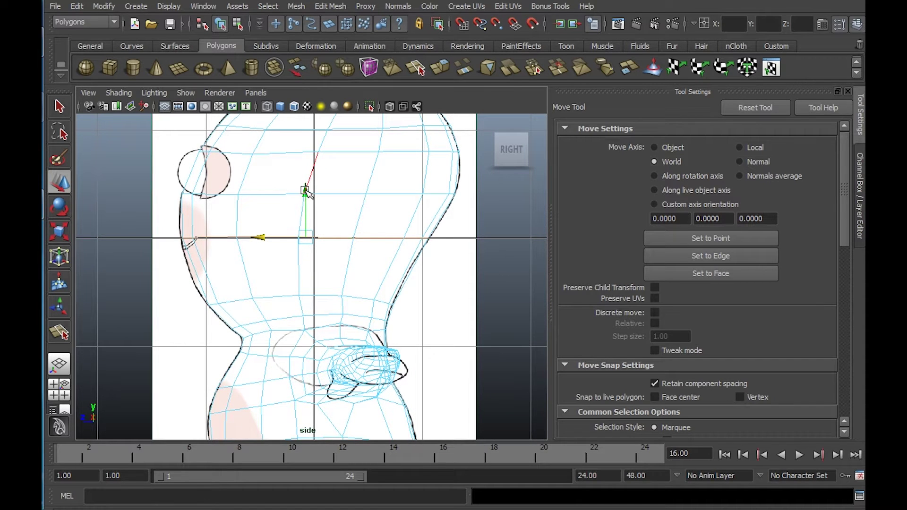
pyautogui.moveTo(305, 192); pyautogui.dragTo(305, 217)
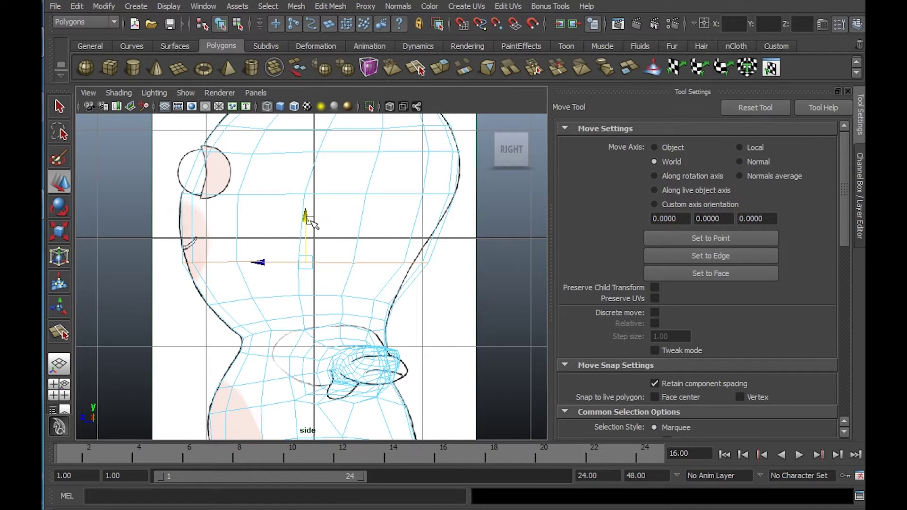
pyautogui.press('r')
pyautogui.moveTo(246, 262); pyautogui.dragTo(255, 264)
pyautogui.press('w')
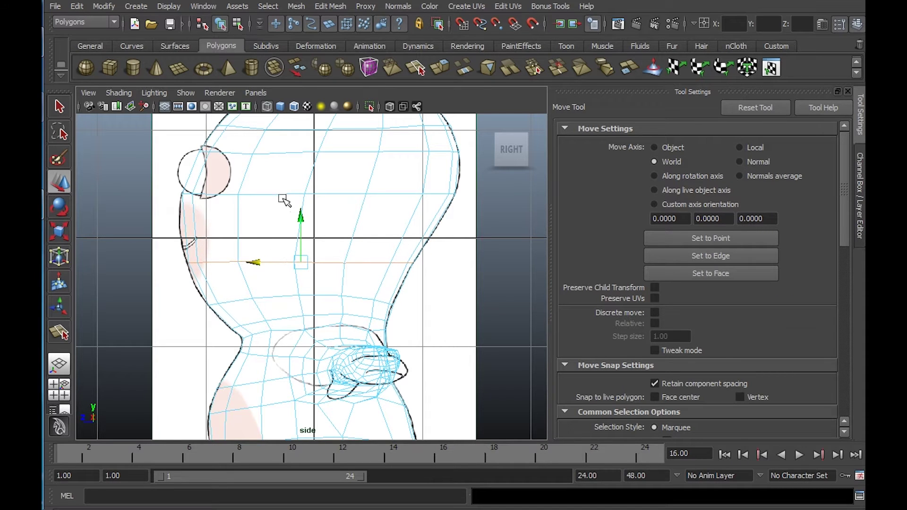
# Lower the next two head edge loops, one to mouth level and one just above it, fitting them to the side outline
pyautogui.doubleClick(283, 195)
pyautogui.moveTo(315, 149); pyautogui.dragTo(316, 200)
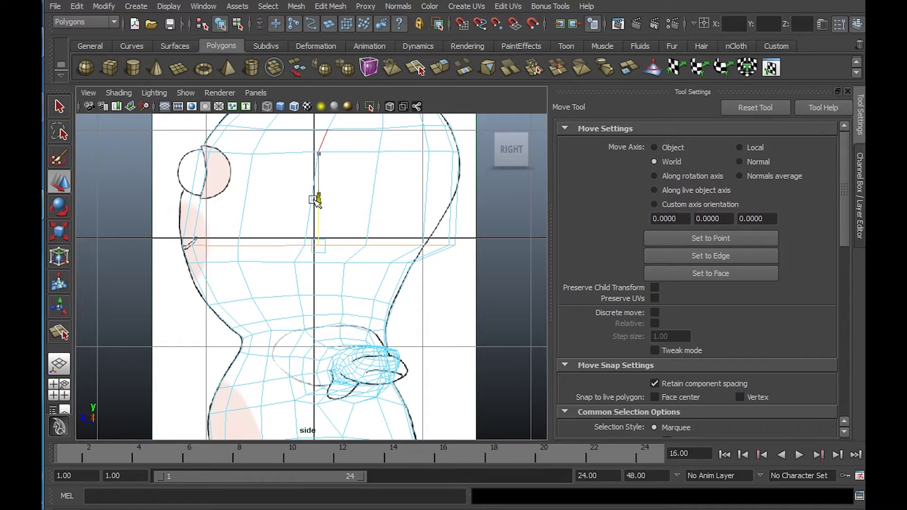
pyautogui.moveTo(280, 246); pyautogui.dragTo(254, 245)
pyautogui.press('r')
pyautogui.press('w')
pyautogui.press('r')
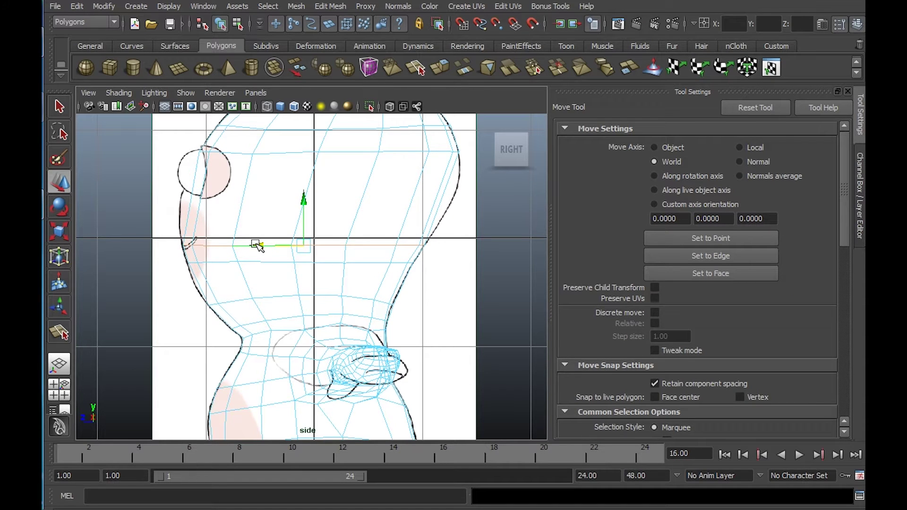
pyautogui.doubleClick(294, 155)
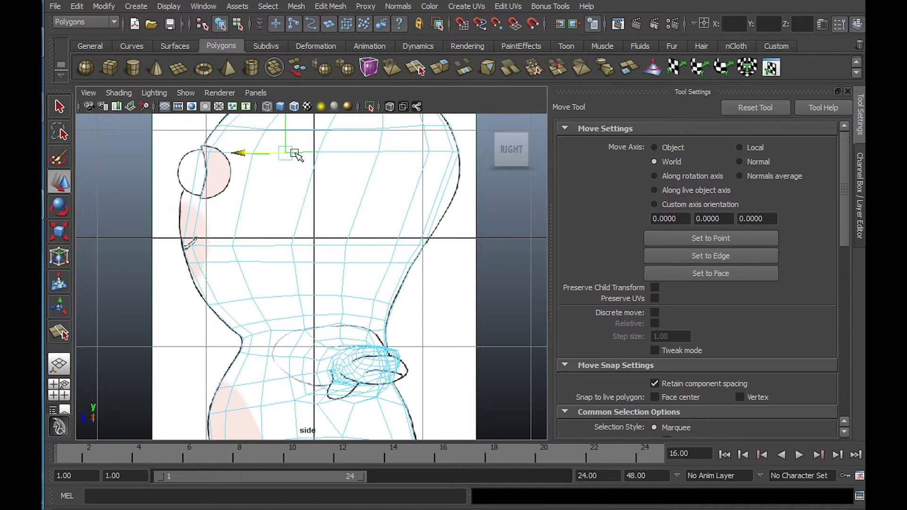
pyautogui.moveTo(327, 135); pyautogui.dragTo(266, 223)
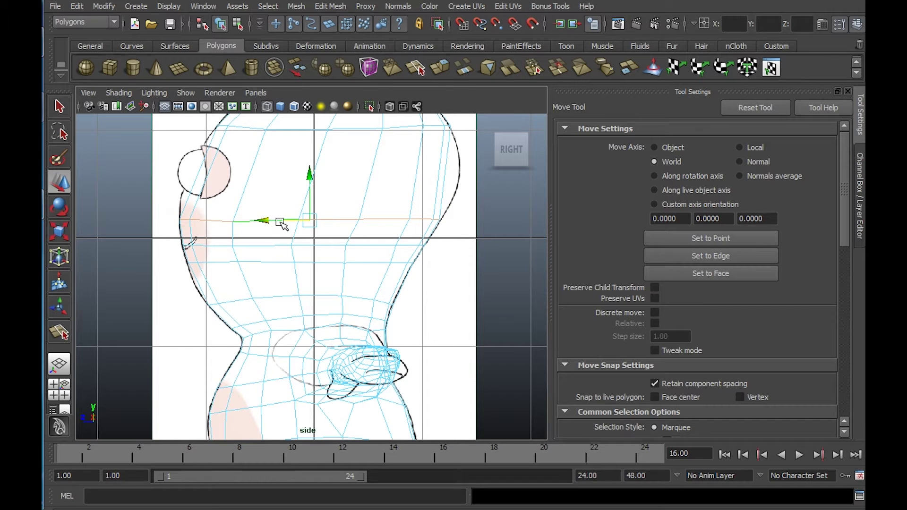
# Lower the edge loop above the nose to nose level and adjust its depth and position toward the face outline
pyautogui.keyDown('alt'); pyautogui.moveTo(315, 187); pyautogui.dragTo(282, 253, button='middle'); pyautogui.keyUp('alt')
pyautogui.click(310, 194)
pyautogui.doubleClick(317, 203)
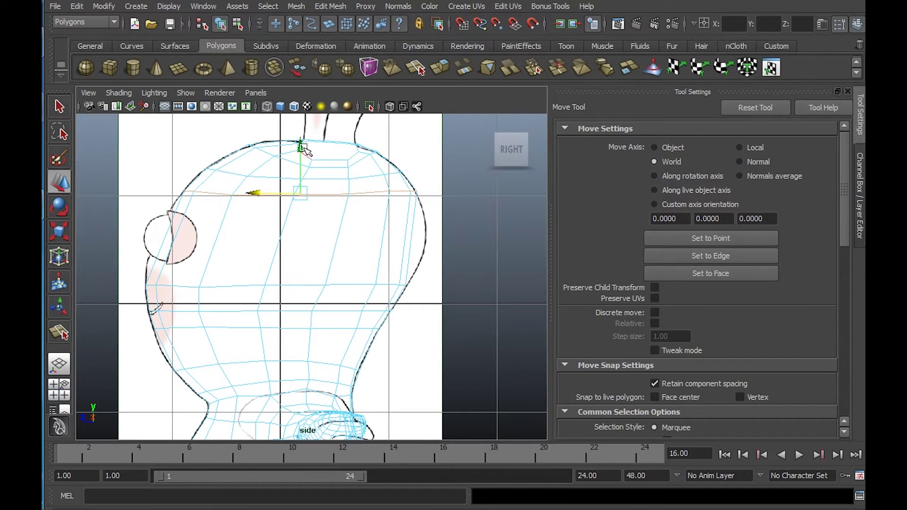
pyautogui.moveTo(301, 147); pyautogui.dragTo(289, 185)
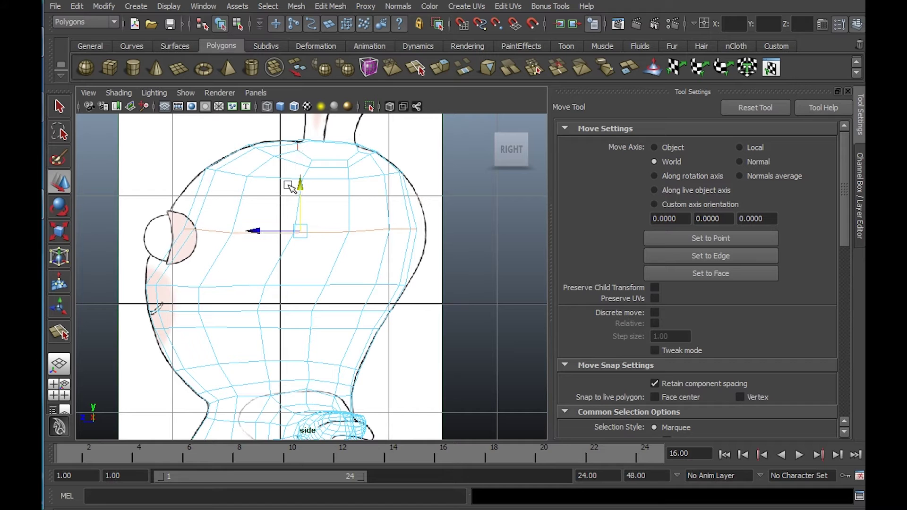
pyautogui.moveTo(263, 231)
pyautogui.mouseDown()
pyautogui.moveTo(227, 232)
pyautogui.moveTo(247, 232)
pyautogui.mouseUp()
pyautogui.press('r')
pyautogui.press('w')
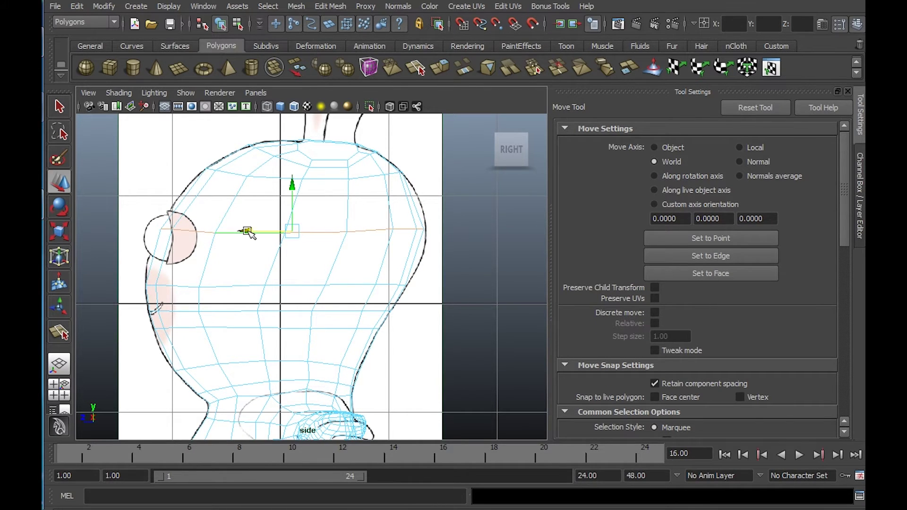
pyautogui.moveTo(247, 232); pyautogui.dragTo(228, 230)
pyautogui.press('r')
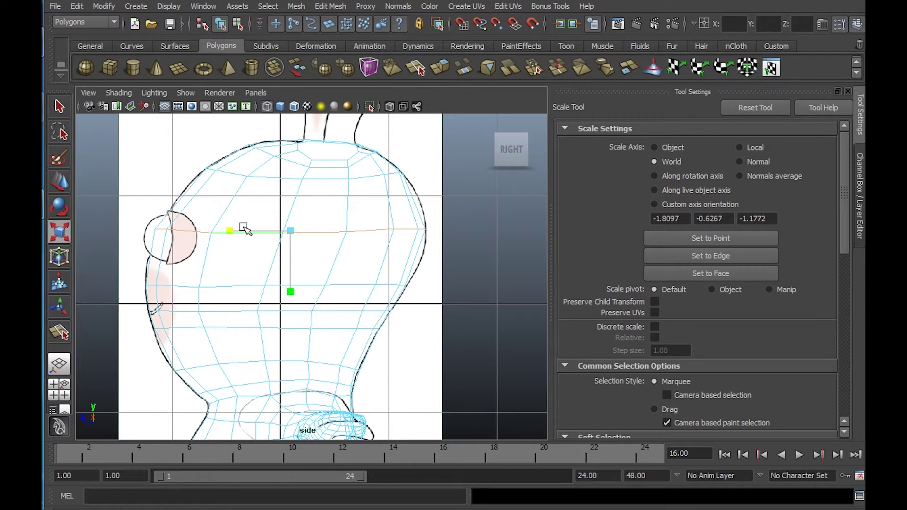
# Lower the edge loop on the upper head and widen it in depth to meet the forehead and back outlines
pyautogui.click(285, 174)
pyautogui.doubleClick(284, 172)
pyautogui.press('w')
pyautogui.moveTo(303, 133); pyautogui.dragTo(305, 146)
pyautogui.press('r')
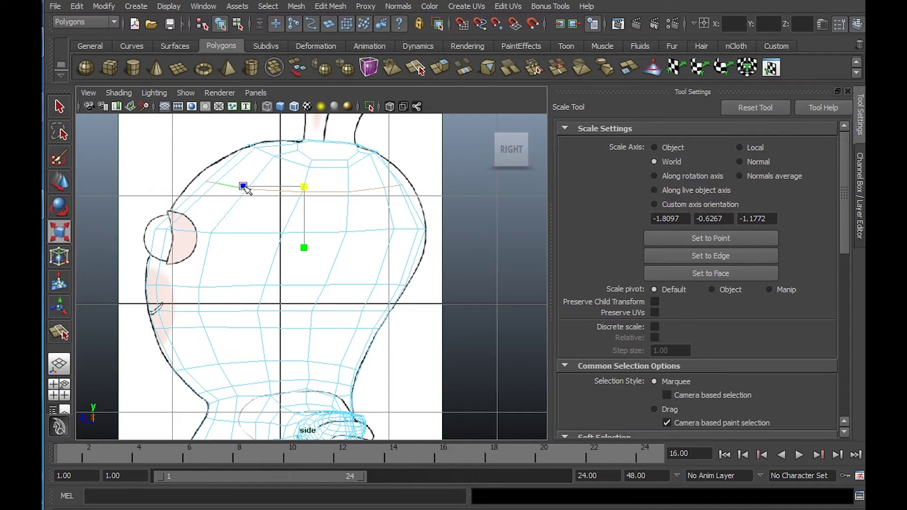
pyautogui.moveTo(244, 187); pyautogui.dragTo(236, 186)
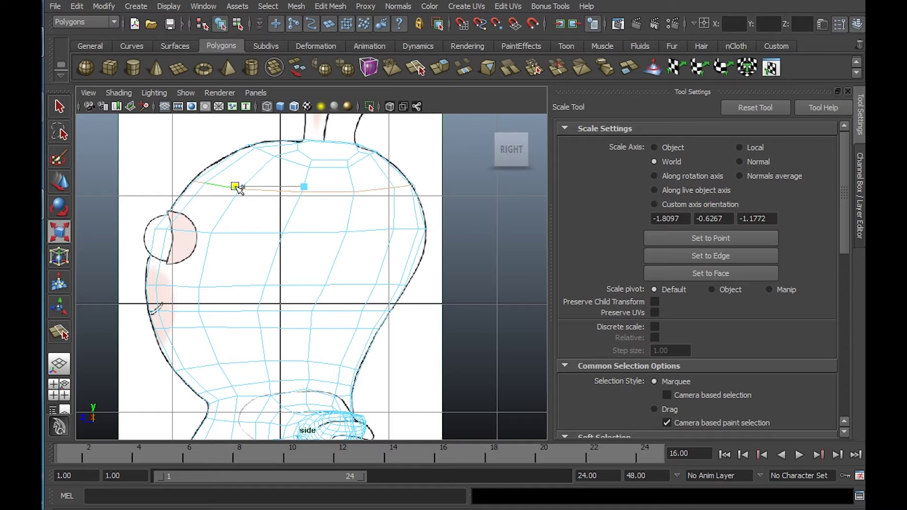
pyautogui.press('w')
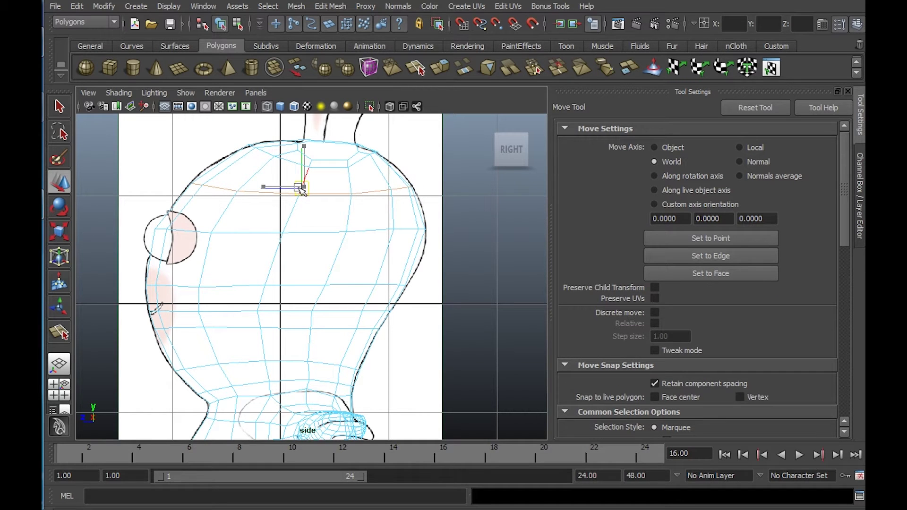
# Lower the edge loop around the crown opening slightly and widen it in depth to follow the top of the head
pyautogui.doubleClick(340, 168)
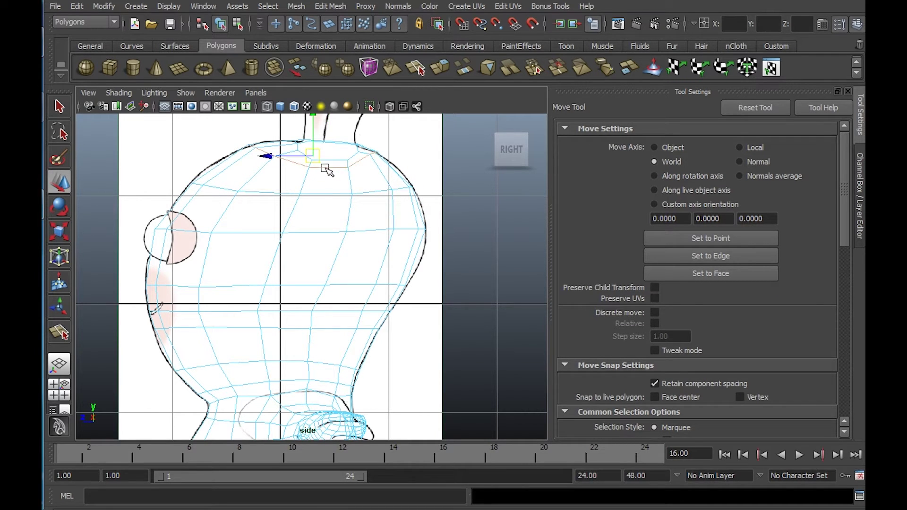
pyautogui.moveTo(312, 161); pyautogui.dragTo(307, 169)
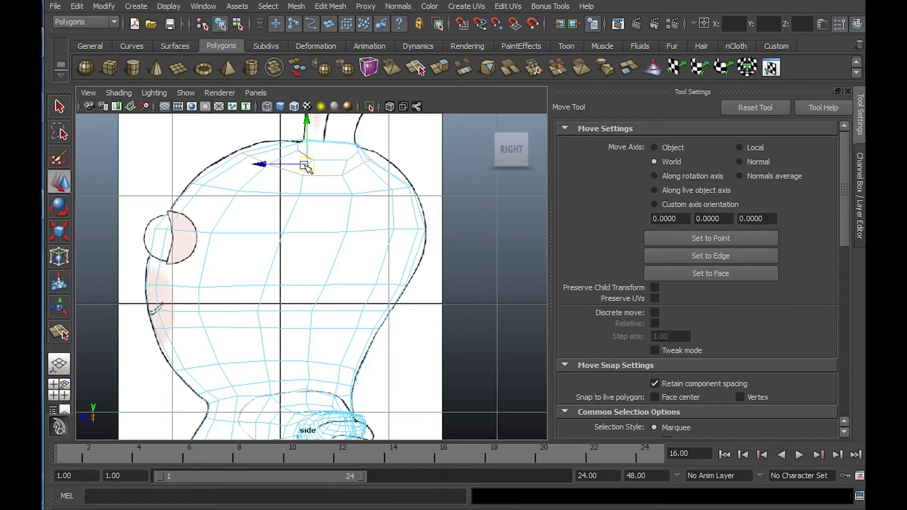
pyautogui.press('r')
pyautogui.moveTo(247, 164); pyautogui.dragTo(239, 170)
pyautogui.press('w')
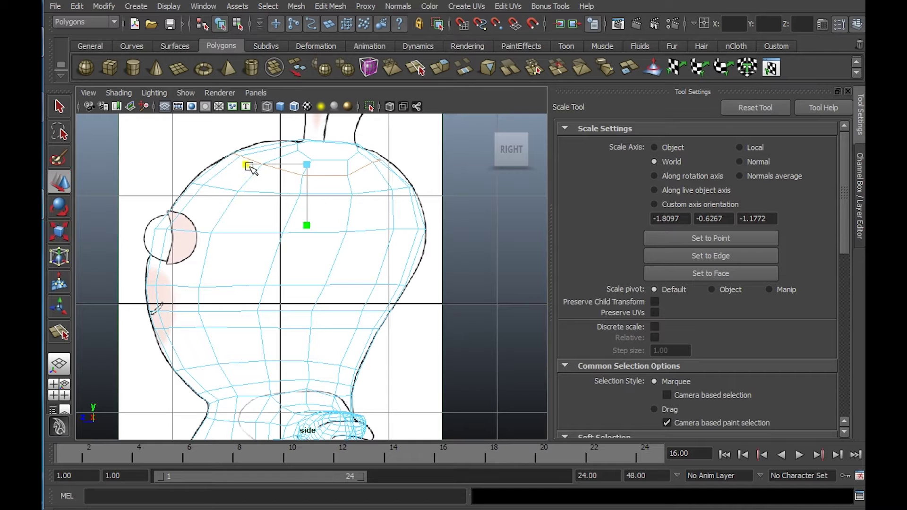
pyautogui.moveTo(303, 165); pyautogui.dragTo(305, 166)
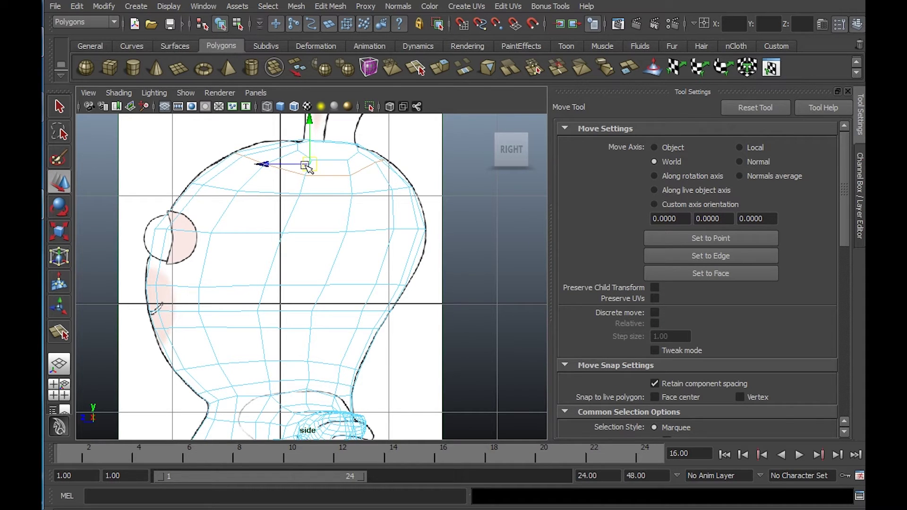
# Move the vertices of the uppermost head loop onto the side outline at the forehead and the back of the head
pyautogui.keyDown('alt'); pyautogui.moveTo(348, 170); pyautogui.dragTo(424, 213, button='right'); pyautogui.keyUp('alt')
pyautogui.keyDown('alt'); pyautogui.moveTo(381, 163); pyautogui.dragTo(365, 237, button='middle'); pyautogui.keyUp('alt')
pyautogui.keyDown('alt'); pyautogui.moveTo(364, 237); pyautogui.dragTo(401, 250, button='right'); pyautogui.keyUp('alt')
pyautogui.moveTo(326, 201); pyautogui.dragTo(272, 199, button='right')
pyautogui.moveTo(211, 177); pyautogui.dragTo(174, 173)
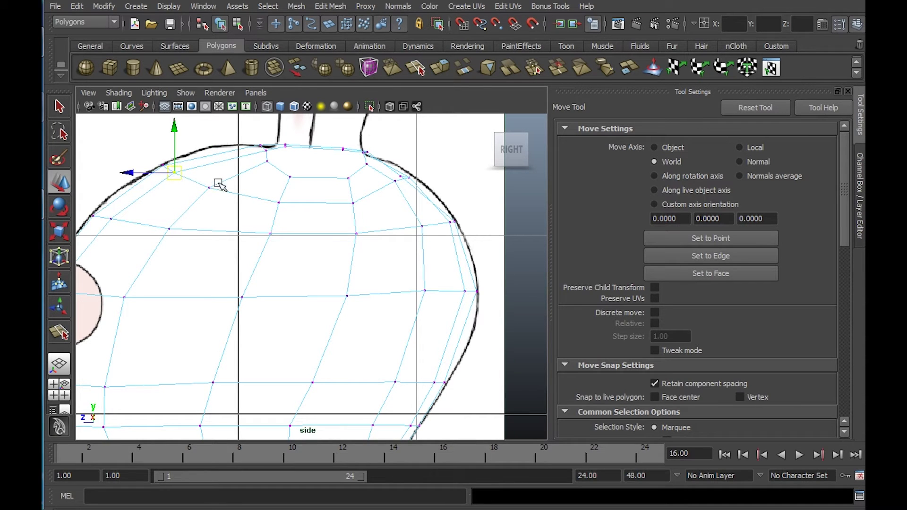
pyautogui.moveTo(386, 173); pyautogui.dragTo(409, 175)
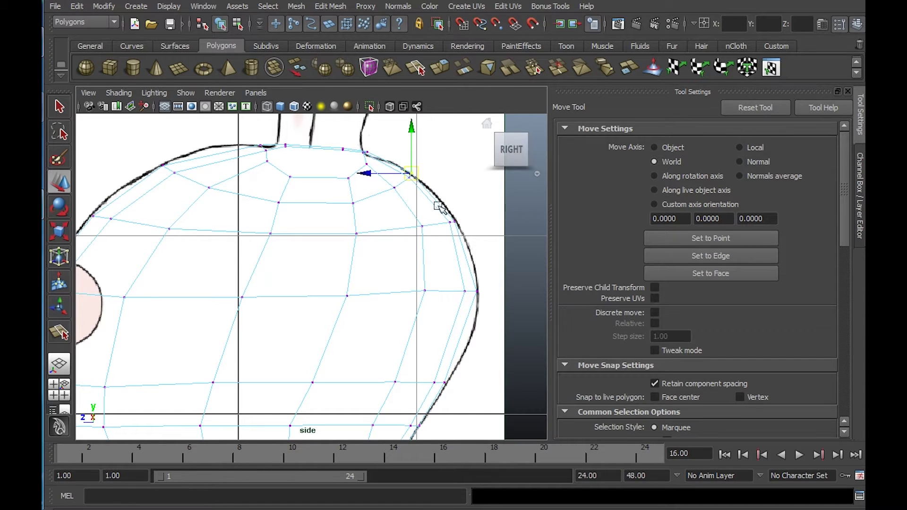
# Fit the vertices of the loop above eye level to the side outline at the back of the head and the forehead
pyautogui.click(444, 212)
pyautogui.moveTo(453, 216); pyautogui.dragTo(467, 232)
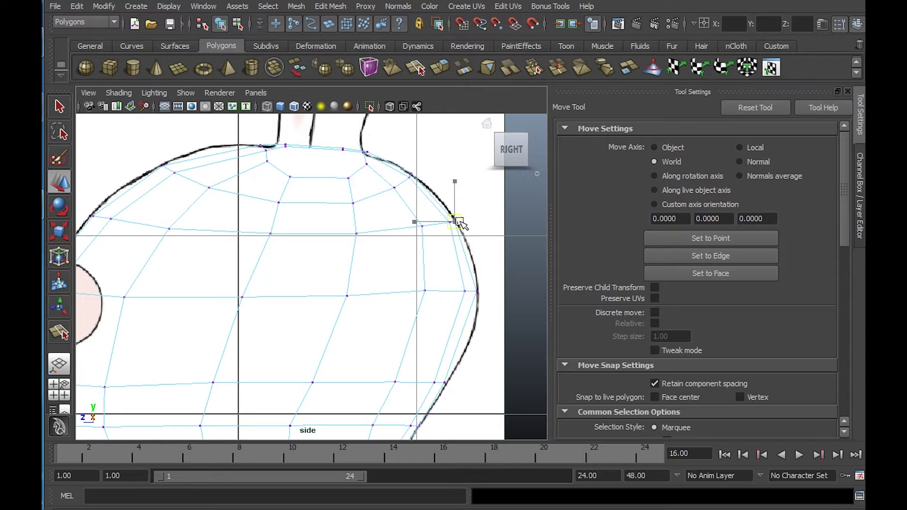
pyautogui.moveTo(378, 213); pyautogui.dragTo(423, 230)
pyautogui.moveTo(267, 230); pyautogui.dragTo(275, 239)
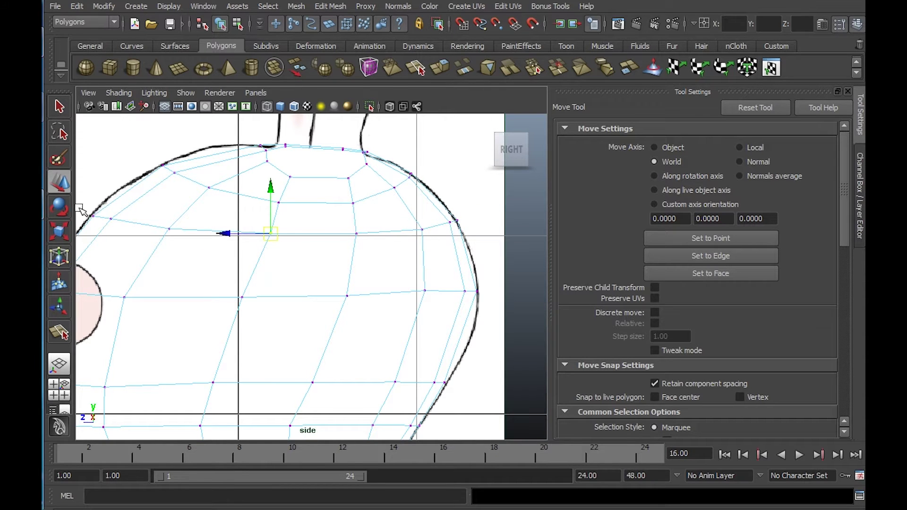
pyautogui.moveTo(95, 216); pyautogui.dragTo(101, 221)
pyautogui.moveTo(96, 216); pyautogui.dragTo(96, 212)
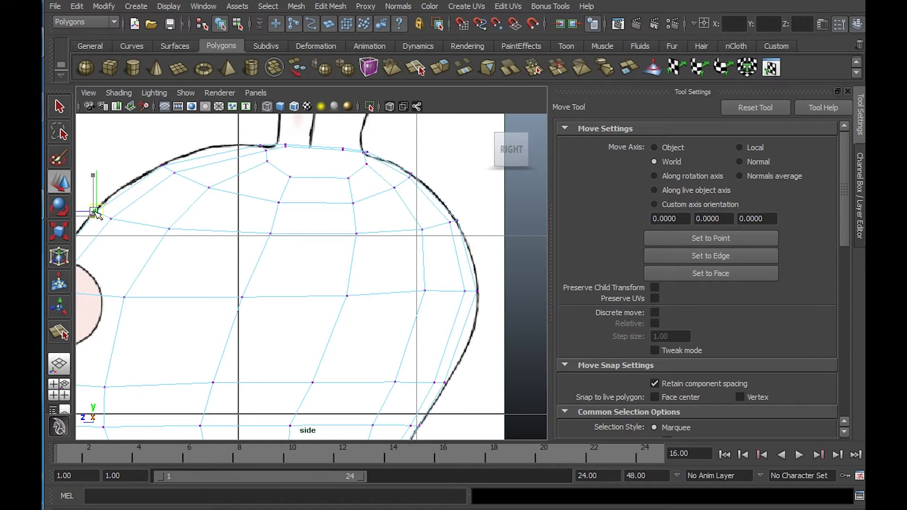
# Shift the mid-side vertices at eye, nose and mouth level in depth so their vertical edge line runs evenly
pyautogui.keyDown('alt'); pyautogui.moveTo(184, 220); pyautogui.dragTo(167, 220, button='right'); pyautogui.keyUp('alt')
pyautogui.keyDown('alt'); pyautogui.moveTo(251, 204); pyautogui.dragTo(305, 141, button='middle'); pyautogui.keyUp('alt')
pyautogui.moveTo(297, 223); pyautogui.dragTo(314, 246)
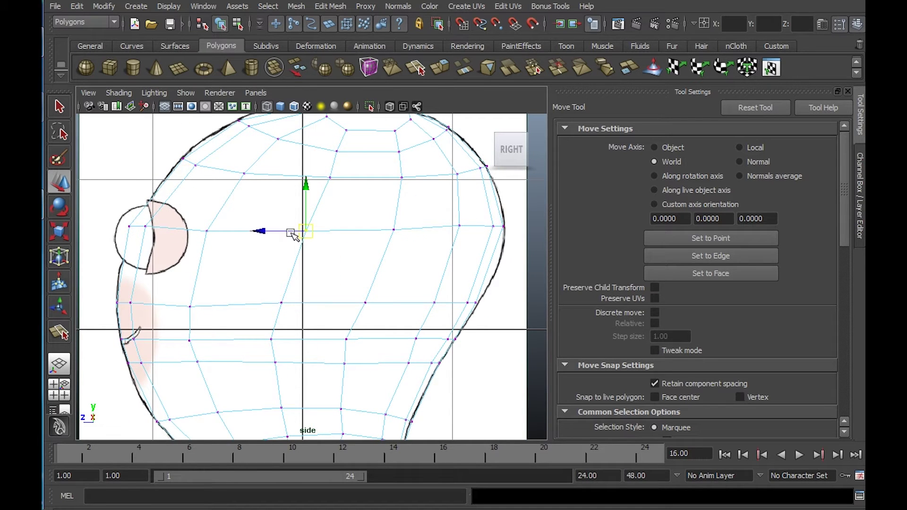
pyautogui.moveTo(268, 229); pyautogui.dragTo(259, 229)
pyautogui.moveTo(278, 293); pyautogui.dragTo(288, 310)
pyautogui.moveTo(235, 301); pyautogui.dragTo(227, 301)
pyautogui.moveTo(257, 333); pyautogui.dragTo(276, 349)
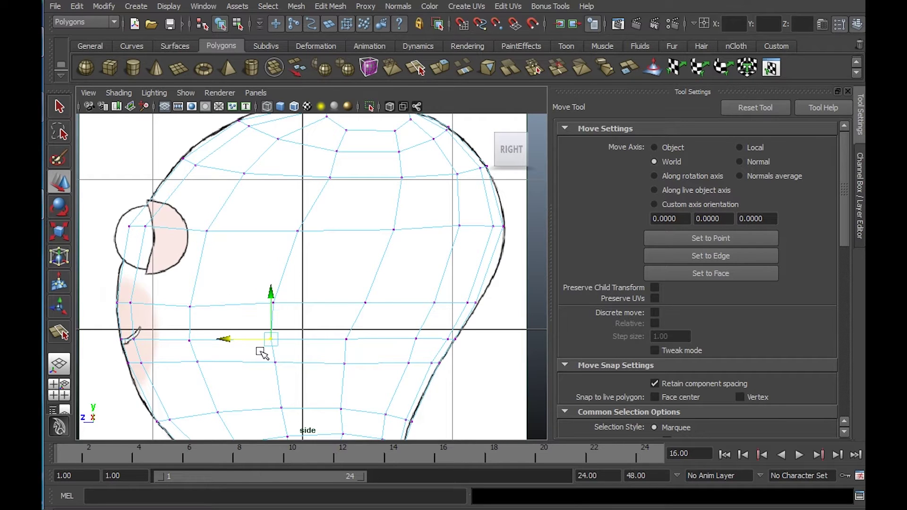
pyautogui.moveTo(224, 339); pyautogui.dragTo(226, 339)
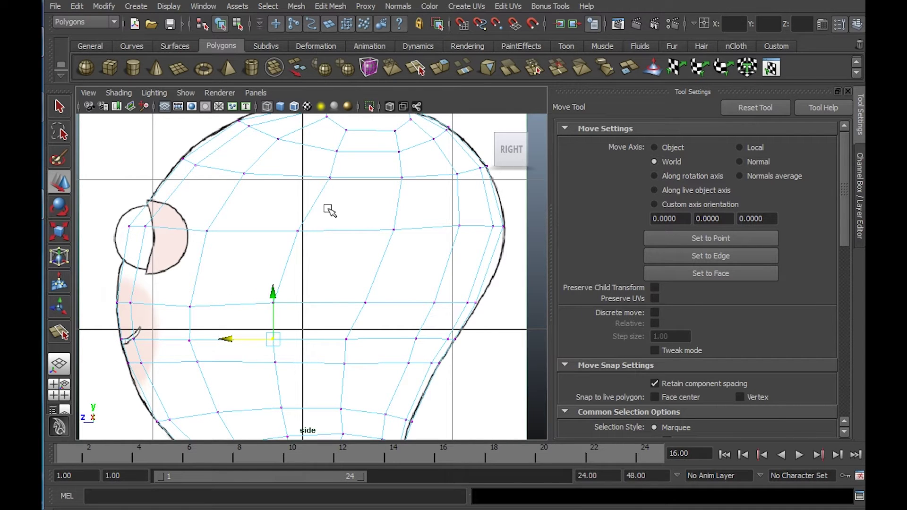
# Move the mid-side vertex above eye level toward the face and adjust the mouth-level vertex one column farther back
pyautogui.moveTo(306, 169); pyautogui.dragTo(358, 193)
pyautogui.moveTo(282, 176); pyautogui.dragTo(275, 176)
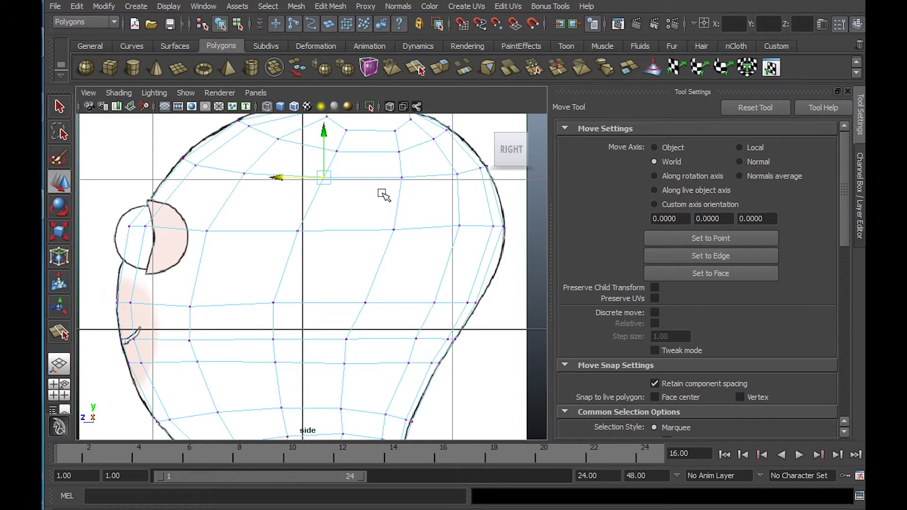
pyautogui.moveTo(325, 327); pyautogui.dragTo(311, 338)
pyautogui.keyDown('alt'); pyautogui.moveTo(485, 250); pyautogui.dragTo(441, 253, button='right'); pyautogui.keyUp('alt')
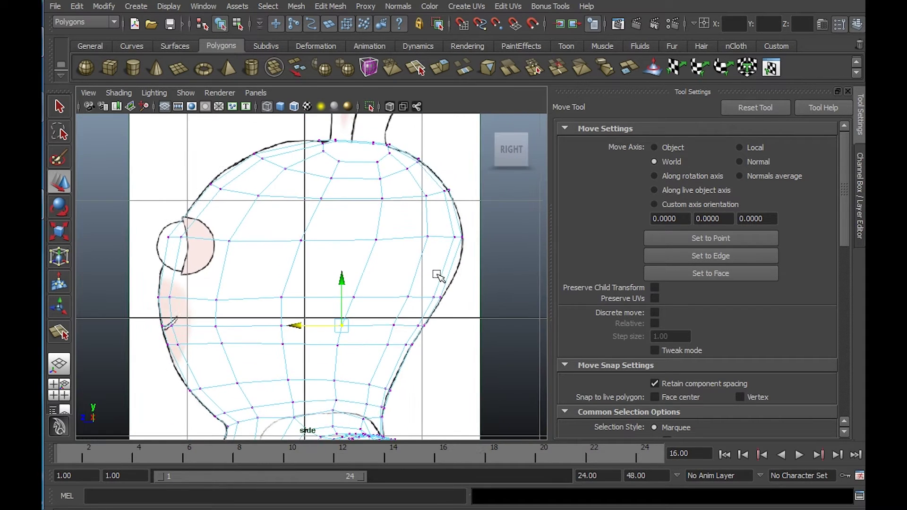
pyautogui.keyDown('alt'); pyautogui.moveTo(436, 273); pyautogui.dragTo(444, 241, button='middle'); pyautogui.keyUp('alt')
pyautogui.keyDown('alt'); pyautogui.moveTo(430, 257); pyautogui.dragTo(377, 243, button='right'); pyautogui.keyUp('alt')
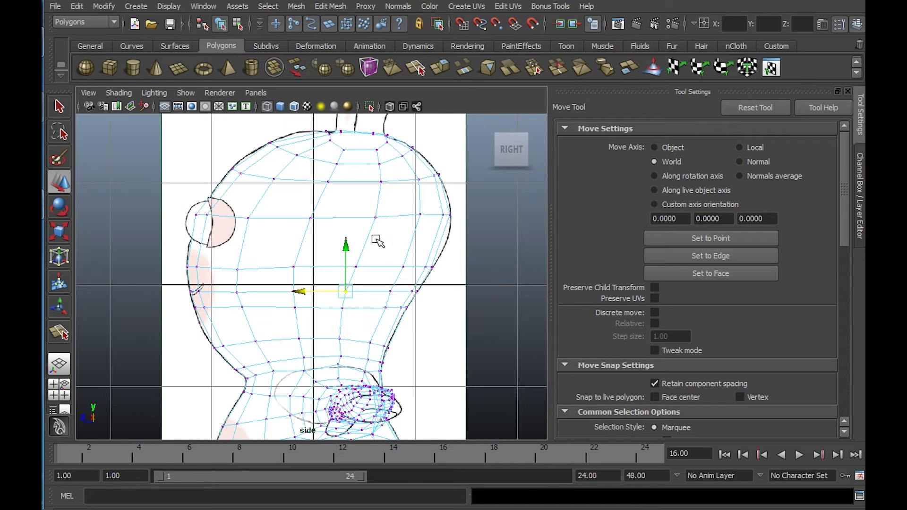
# In the front view, move the outer vertices just above the shoulder at the neck inward to the outline
pyautogui.press('space')
pyautogui.press('space')
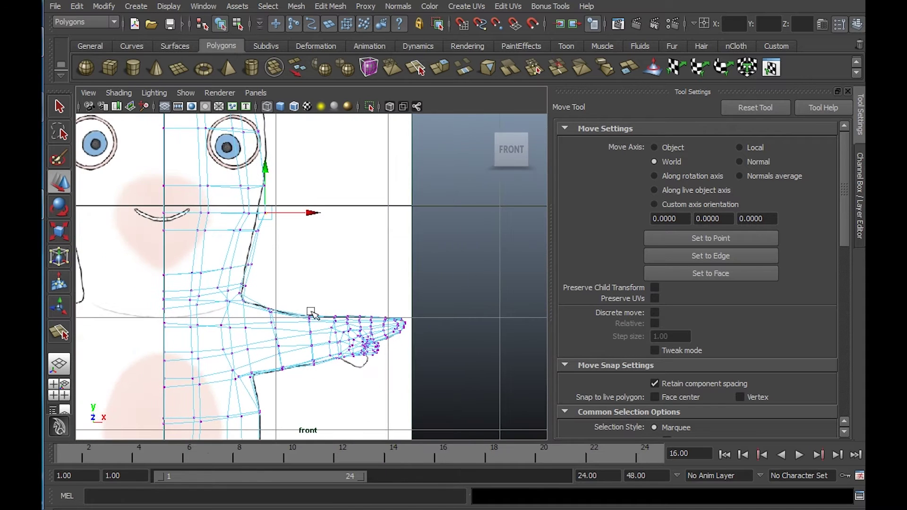
pyautogui.keyDown('alt'); pyautogui.moveTo(274, 276); pyautogui.dragTo(302, 296, button='right'); pyautogui.keyUp('alt')
pyautogui.keyDown('alt'); pyautogui.moveTo(296, 293); pyautogui.dragTo(420, 277, button='middle'); pyautogui.keyUp('alt')
pyautogui.keyDown('alt'); pyautogui.moveTo(406, 284); pyautogui.dragTo(418, 326, button='right'); pyautogui.keyUp('alt')
pyautogui.moveTo(332, 284); pyautogui.dragTo(295, 251)
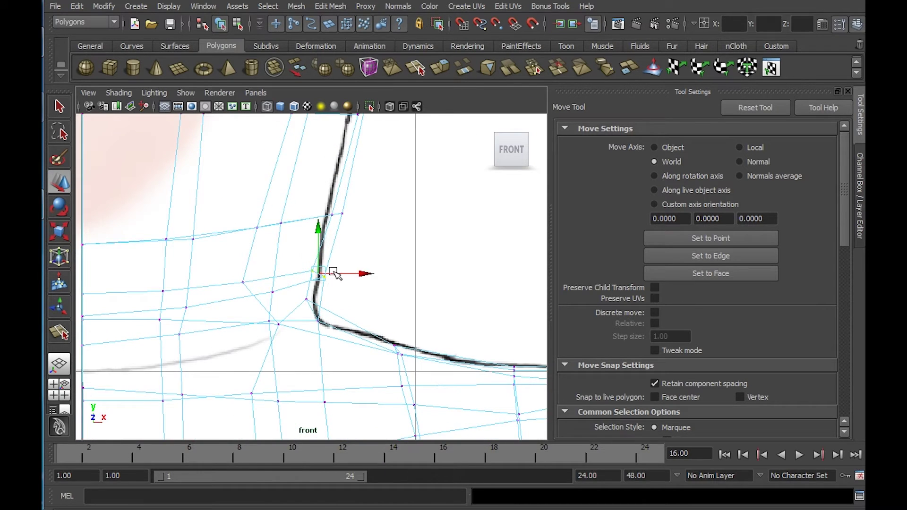
pyautogui.moveTo(360, 271); pyautogui.dragTo(352, 272)
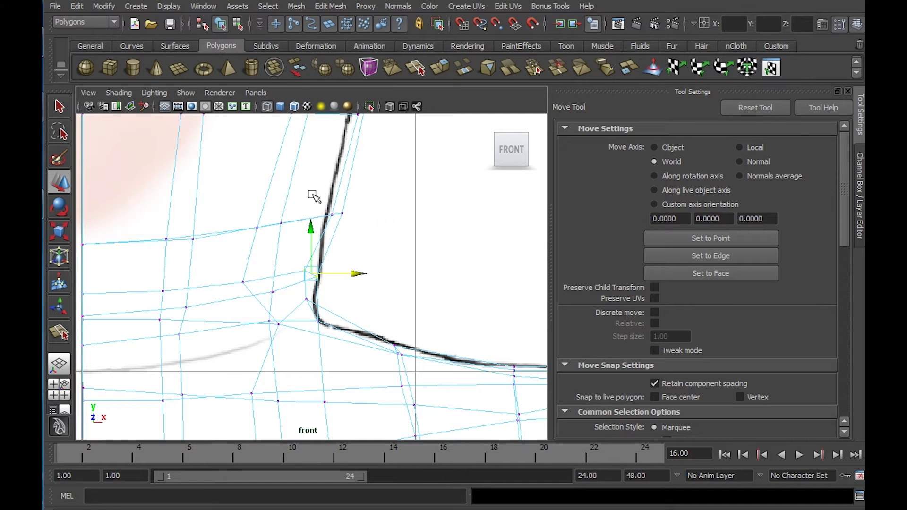
# Move the outer vertices of the lower jaw, below-mouth and mouth-level loops horizontally onto the front outline
pyautogui.moveTo(313, 194); pyautogui.dragTo(366, 214)
pyautogui.keyDown('alt'); pyautogui.moveTo(358, 257); pyautogui.dragTo(348, 409, button='middle'); pyautogui.keyUp('alt')
pyautogui.moveTo(365, 267)
pyautogui.mouseDown()
pyautogui.moveTo(329, 247)
pyautogui.moveTo(374, 268)
pyautogui.mouseUp()
pyautogui.moveTo(392, 235); pyautogui.dragTo(343, 195)
pyautogui.moveTo(412, 214); pyautogui.dragTo(390, 215)
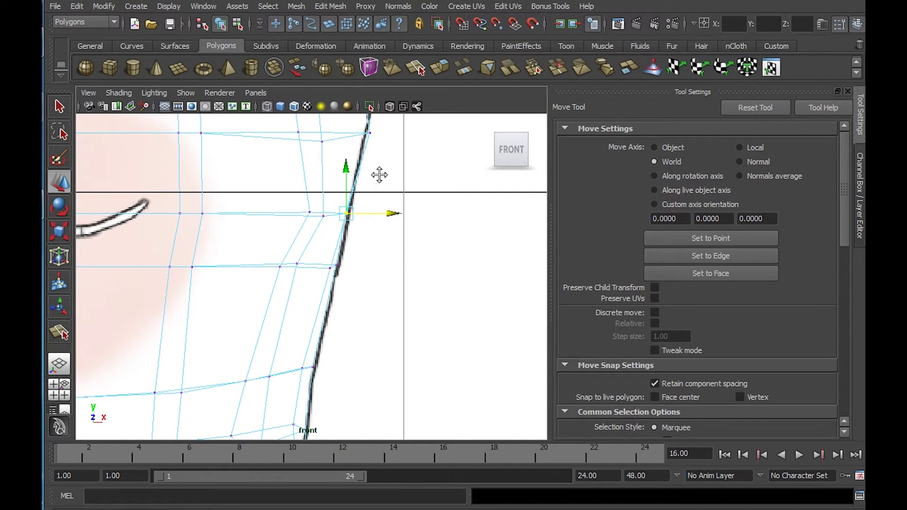
# Fit the outer nose-level vertices to the front outline and move the outer eye-level vertices outward onto it
pyautogui.keyDown('alt'); pyautogui.moveTo(379, 175); pyautogui.dragTo(375, 280, button='middle'); pyautogui.keyUp('alt')
pyautogui.moveTo(387, 235); pyautogui.dragTo(408, 238)
pyautogui.keyDown('alt'); pyautogui.moveTo(375, 186); pyautogui.dragTo(377, 329, button='middle'); pyautogui.keyUp('alt')
pyautogui.moveTo(386, 273); pyautogui.dragTo(333, 185)
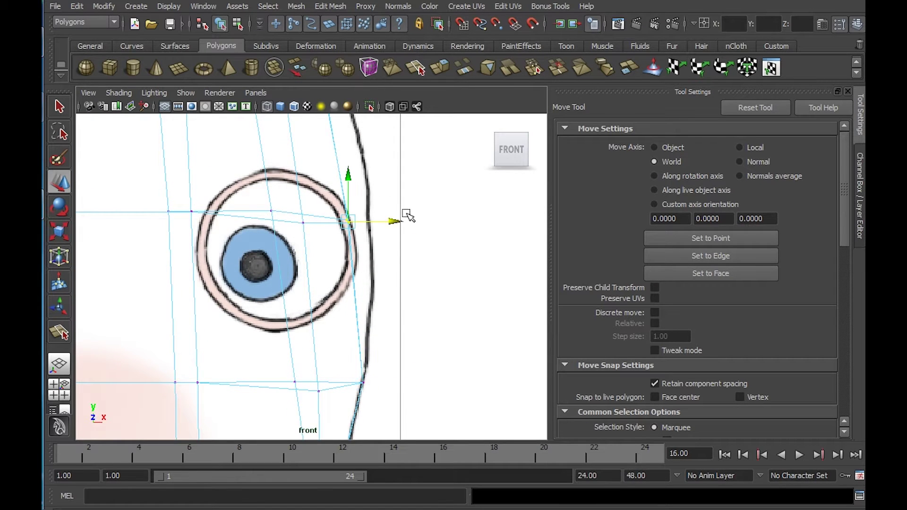
pyautogui.moveTo(392, 219); pyautogui.dragTo(412, 217)
# Move the outer vertices of the two loops above the eye outward onto the front head outline
pyautogui.keyDown('alt'); pyautogui.moveTo(374, 172); pyautogui.dragTo(376, 331, button='middle'); pyautogui.keyUp('alt')
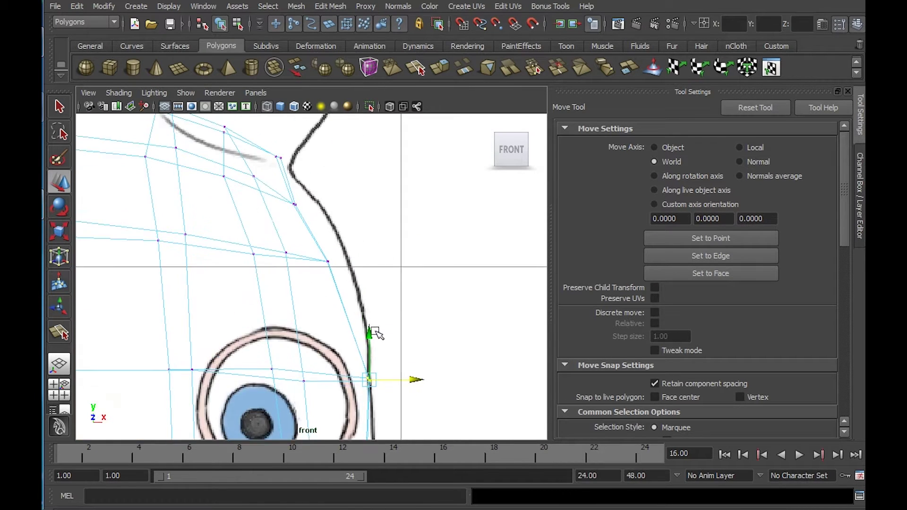
pyautogui.moveTo(363, 289); pyautogui.dragTo(312, 239)
pyautogui.moveTo(373, 261); pyautogui.dragTo(393, 261)
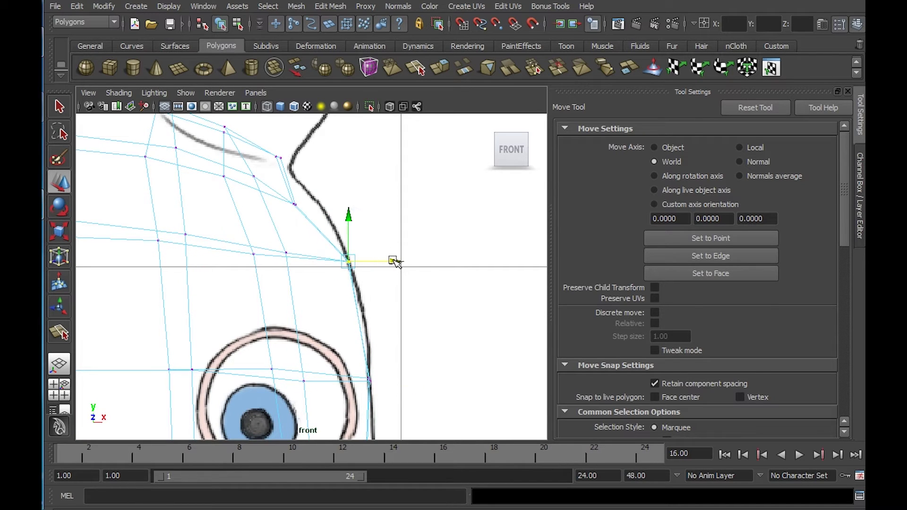
pyautogui.moveTo(331, 227); pyautogui.dragTo(279, 190)
pyautogui.moveTo(340, 204); pyautogui.dragTo(368, 205)
# Move the inner side vertices below the ear base and just above the eye outward to even out their spacing
pyautogui.keyDown('alt'); pyautogui.moveTo(367, 204); pyautogui.dragTo(313, 198, button='right'); pyautogui.keyUp('alt')
pyautogui.moveTo(249, 207); pyautogui.dragTo(316, 217)
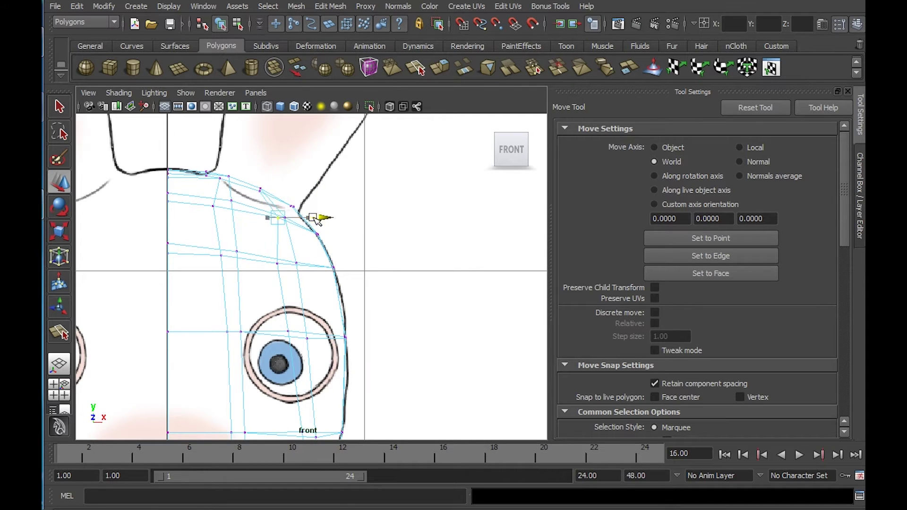
pyautogui.moveTo(268, 252); pyautogui.dragTo(318, 271)
pyautogui.moveTo(325, 264); pyautogui.dragTo(331, 264)
# Shift the inner side vertices at eye and nose level horizontally to straighten their vertical edge lines
pyautogui.keyDown('alt'); pyautogui.moveTo(330, 291); pyautogui.dragTo(318, 230, button='middle'); pyautogui.keyUp('alt')
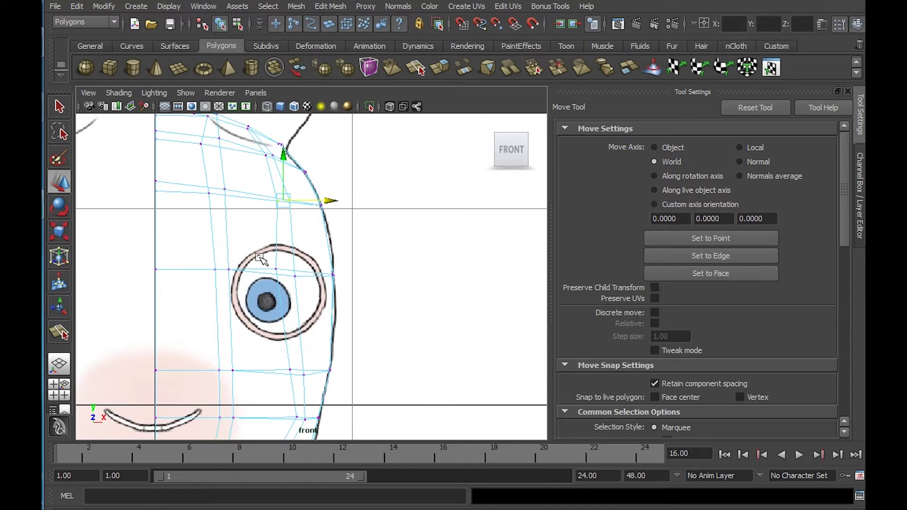
pyautogui.moveTo(263, 257); pyautogui.dragTo(292, 273)
pyautogui.moveTo(278, 275)
pyautogui.keyDown('shift'); pyautogui.mouseDown()
pyautogui.moveTo(304, 285)
pyautogui.moveTo(296, 276)
pyautogui.mouseUp(); pyautogui.keyUp('shift')
pyautogui.keyDown('alt'); pyautogui.moveTo(313, 302); pyautogui.dragTo(308, 247, button='middle'); pyautogui.keyUp('alt')
pyautogui.moveTo(336, 221); pyautogui.dragTo(332, 219)
pyautogui.moveTo(280, 310); pyautogui.dragTo(288, 319)
# Shift the inner side vertices at mouth level and on the loops below it horizontally to follow the cheek outline
pyautogui.keyDown('alt'); pyautogui.moveTo(322, 313); pyautogui.dragTo(322, 221, button='middle'); pyautogui.keyUp('alt')
pyautogui.moveTo(282, 263); pyautogui.dragTo(332, 274)
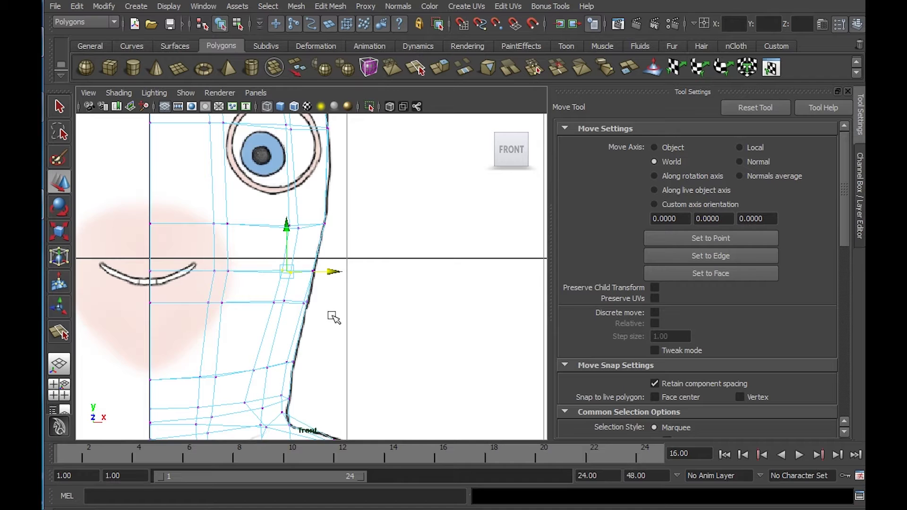
pyautogui.keyDown('alt'); pyautogui.moveTo(333, 317); pyautogui.dragTo(334, 308, button='middle'); pyautogui.keyUp('alt')
pyautogui.moveTo(263, 247); pyautogui.dragTo(296, 301)
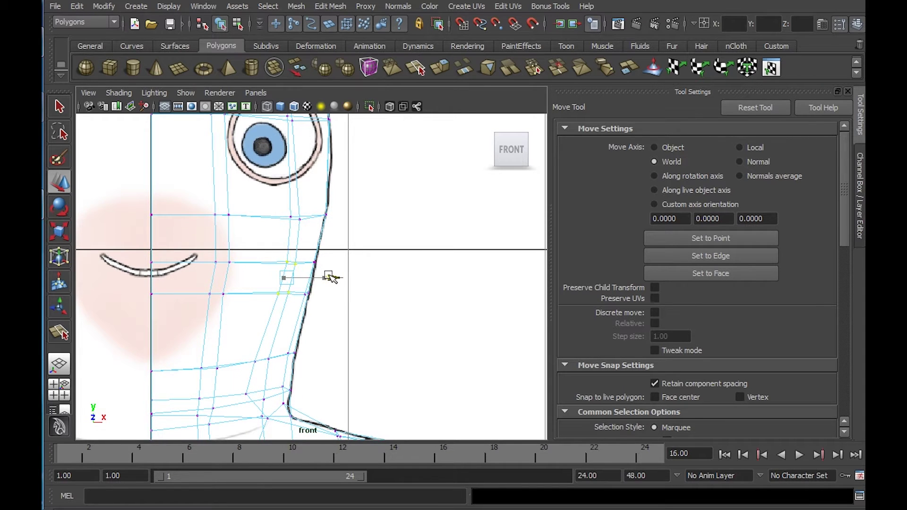
pyautogui.moveTo(245, 349); pyautogui.dragTo(310, 360)
# In the perspective view, lower the head edge loop just below mouth level to even out the loop spacing
pyautogui.press('space')
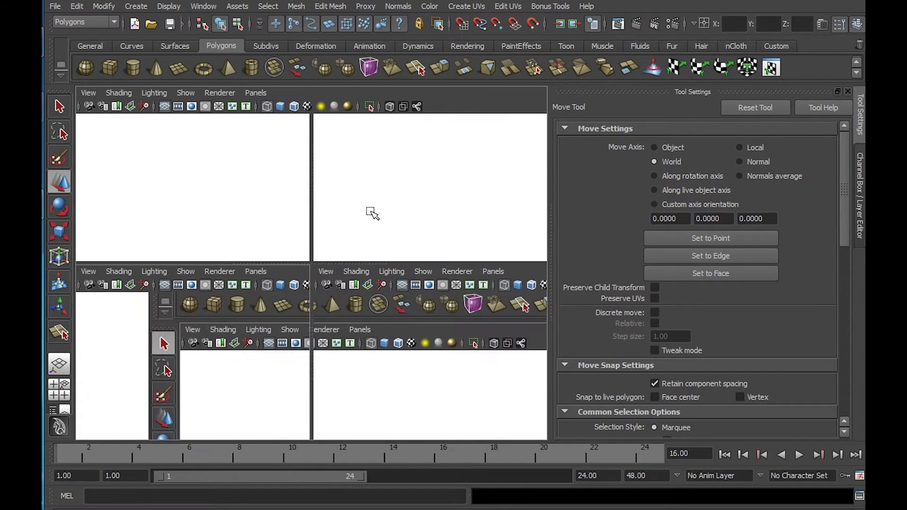
pyautogui.press('space')
pyautogui.moveTo(321, 204); pyautogui.dragTo(322, 204, button='right')
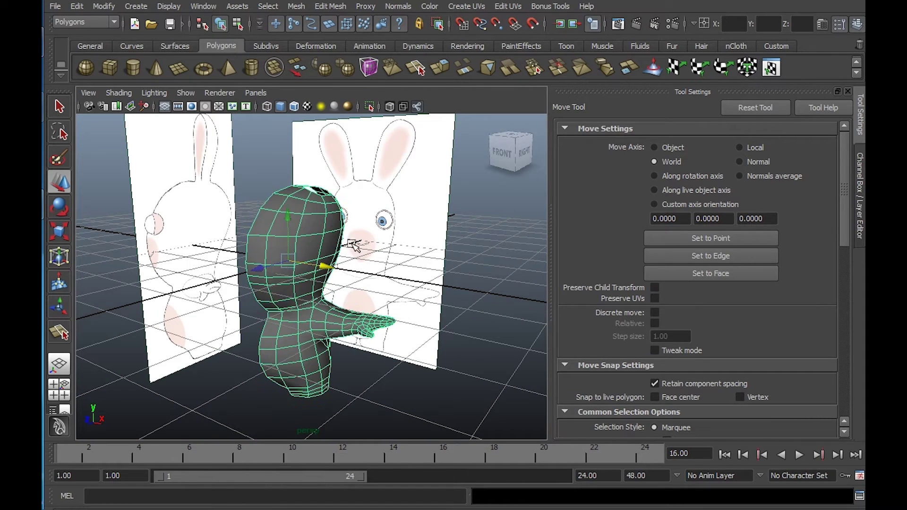
pyautogui.keyDown('alt'); pyautogui.moveTo(326, 245); pyautogui.dragTo(308, 228); pyautogui.keyUp('alt')
pyautogui.keyDown('alt'); pyautogui.moveTo(308, 229); pyautogui.dragTo(339, 271, button='right'); pyautogui.keyUp('alt')
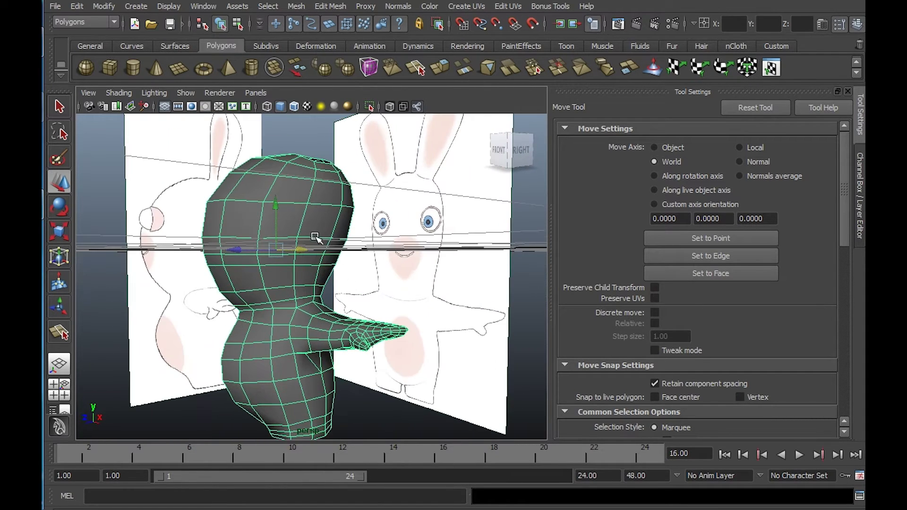
pyautogui.moveTo(316, 237); pyautogui.dragTo(318, 202, button='right')
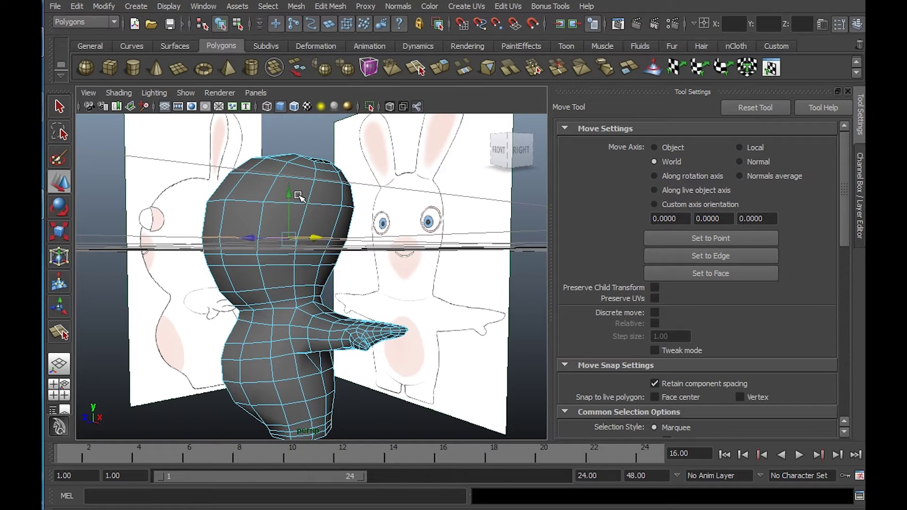
pyautogui.moveTo(289, 194); pyautogui.dragTo(289, 192)
pyautogui.keyDown('alt'); pyautogui.moveTo(265, 232); pyautogui.dragTo(282, 252); pyautogui.keyUp('alt')
pyautogui.doubleClick(282, 253)
pyautogui.moveTo(289, 209); pyautogui.dragTo(264, 232)
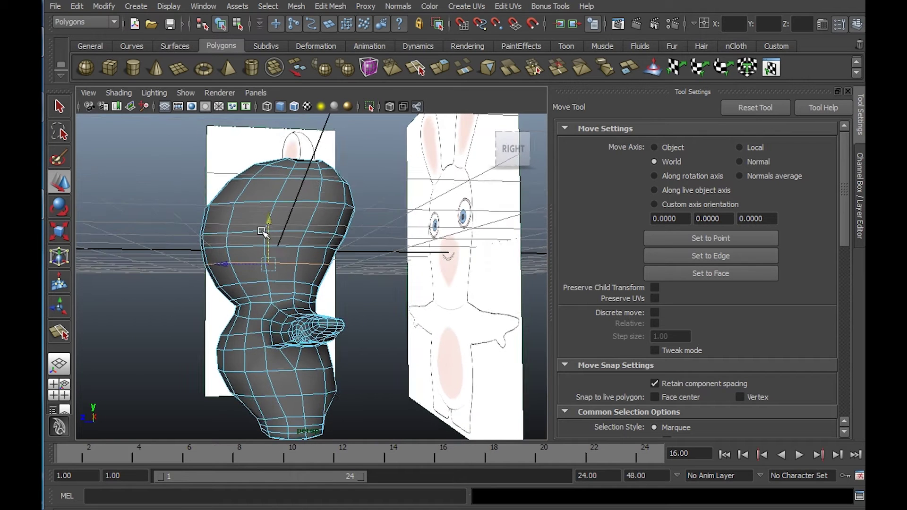
# Adjust the vertices near mouth level at the rear side of the head to smooth the edge flow
pyautogui.keyDown('alt'); pyautogui.moveTo(264, 232); pyautogui.dragTo(390, 278, button='right'); pyautogui.keyUp('alt')
pyautogui.moveTo(334, 250); pyautogui.dragTo(287, 247, button='right')
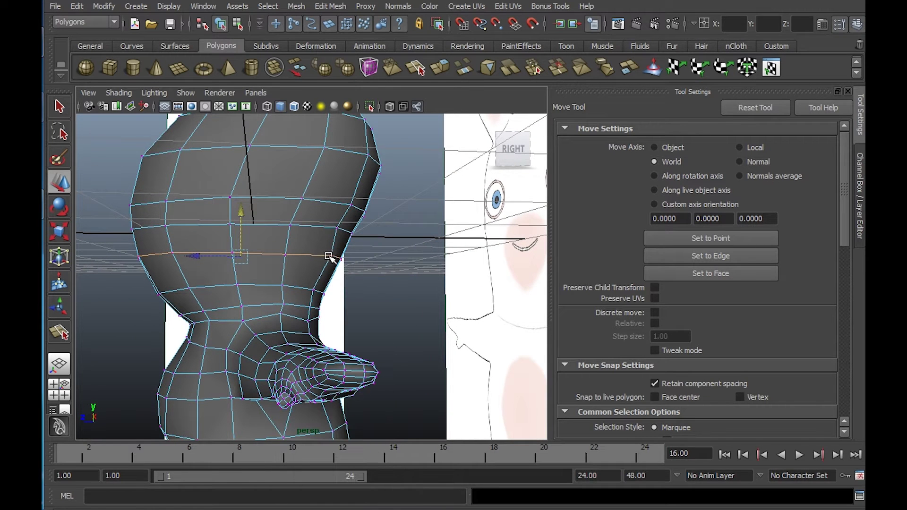
pyautogui.click(331, 256)
pyautogui.click(352, 230)
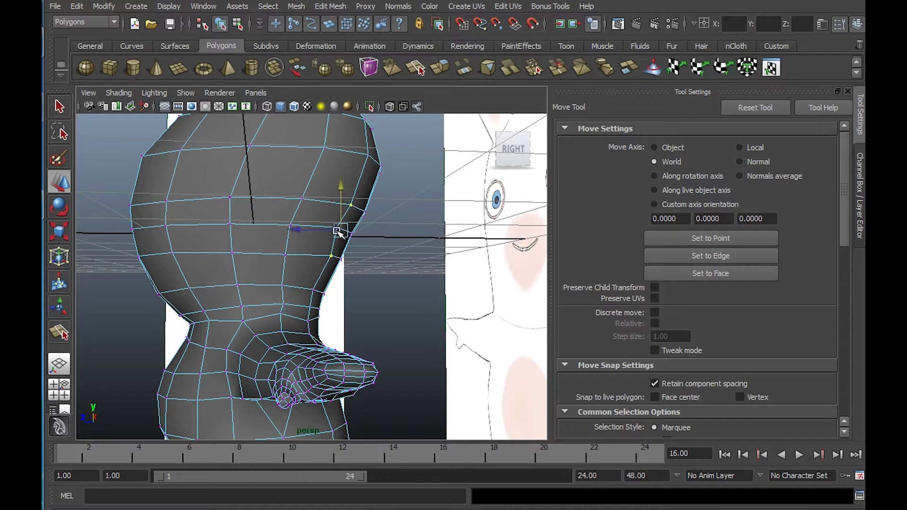
pyautogui.moveTo(337, 231); pyautogui.dragTo(335, 231)
pyautogui.click(351, 242)
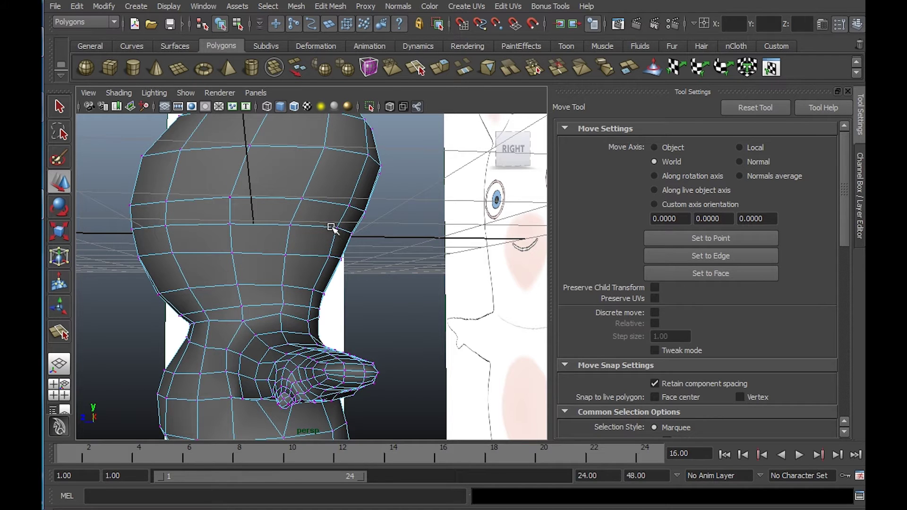
pyautogui.click(334, 229)
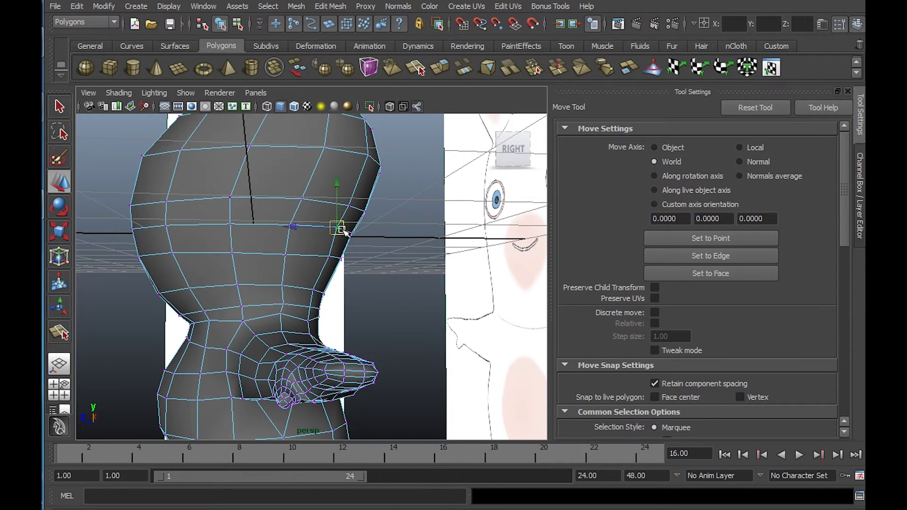
pyautogui.click(285, 220)
pyautogui.keyDown('alt'); pyautogui.moveTo(350, 239); pyautogui.dragTo(383, 244); pyautogui.keyUp('alt')
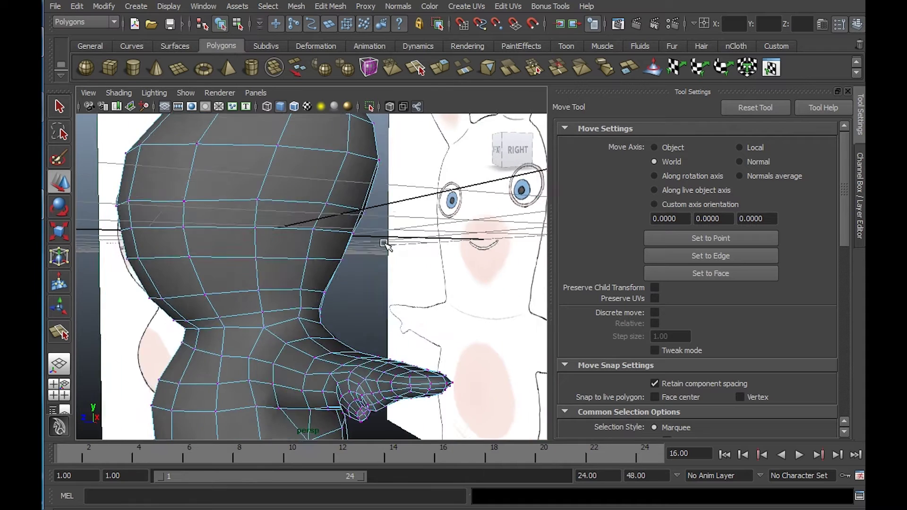
pyautogui.keyDown('alt'); pyautogui.moveTo(384, 243); pyautogui.dragTo(284, 223, button='right'); pyautogui.keyUp('alt')
pyautogui.keyDown('alt'); pyautogui.moveTo(283, 222); pyautogui.dragTo(263, 239); pyautogui.keyUp('alt')
# In the front view, split the face with an upper lip line from the centre edge to the mouth-level edge above the mouth corner
pyautogui.press('q')
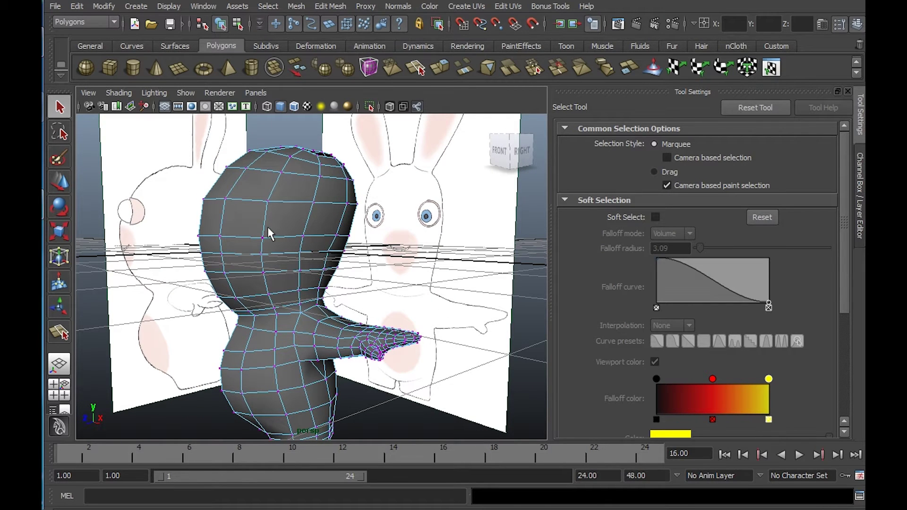
pyautogui.press('space')
pyautogui.press('space')
pyautogui.keyDown('alt'); pyautogui.moveTo(301, 335); pyautogui.dragTo(369, 321, button='middle'); pyautogui.keyUp('alt')
pyautogui.keyDown('alt'); pyautogui.moveTo(268, 272); pyautogui.dragTo(331, 327, button='right'); pyautogui.keyUp('alt')
pyautogui.keyDown('alt'); pyautogui.moveTo(283, 270); pyautogui.dragTo(357, 287, button='middle'); pyautogui.keyUp('alt')
pyautogui.keyDown('alt'); pyautogui.moveTo(340, 279); pyautogui.dragTo(410, 308, button='right'); pyautogui.keyUp('alt')
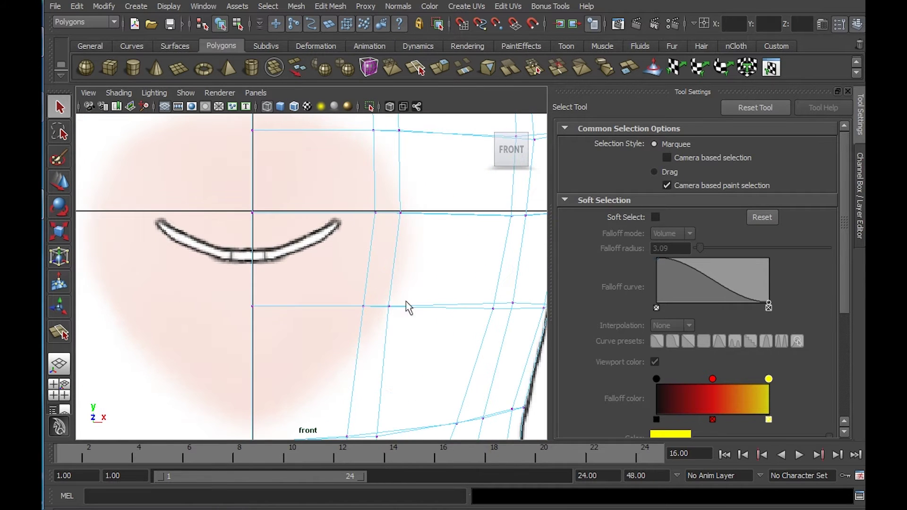
pyautogui.click(348, 7)
pyautogui.click(378, 95)
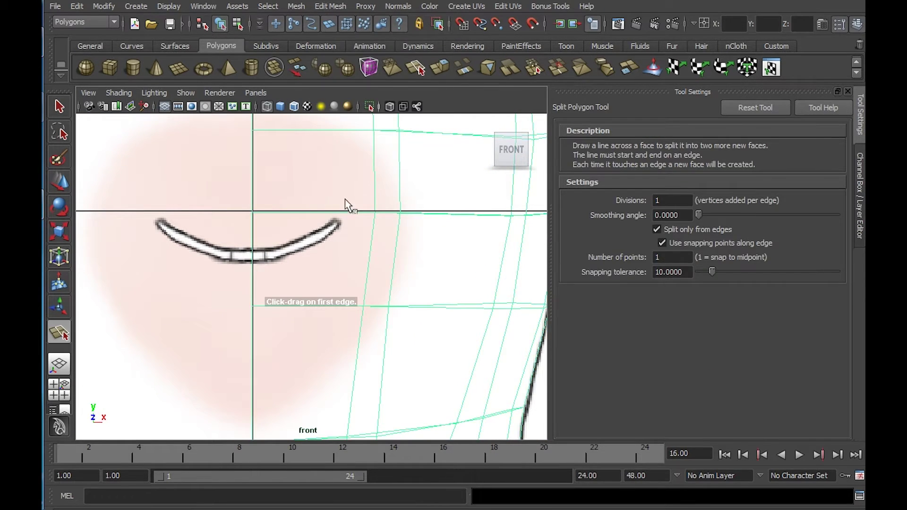
pyautogui.keyDown('alt'); pyautogui.moveTo(348, 203); pyautogui.dragTo(406, 264, button='right'); pyautogui.keyUp('alt')
pyautogui.click(217, 233)
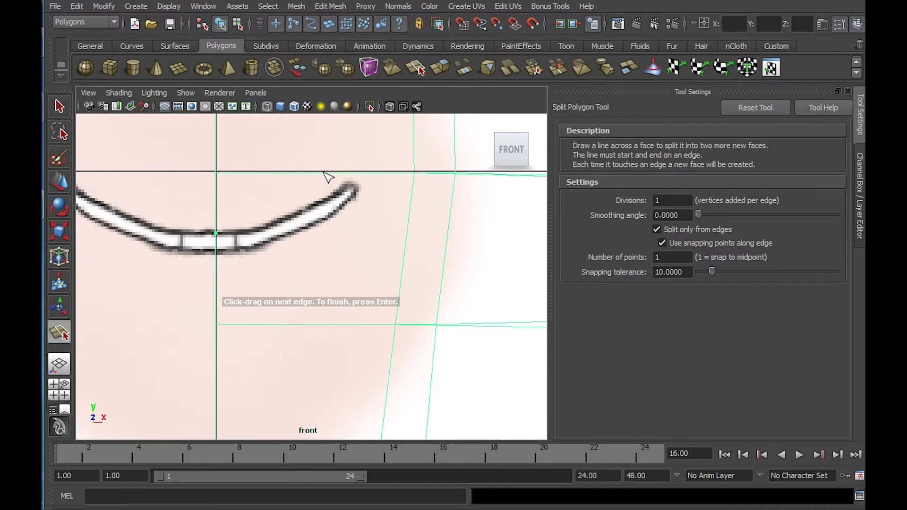
pyautogui.moveTo(325, 173); pyautogui.dragTo(356, 173)
pyautogui.press('Return')
# Split the face with a lower lip line running from the centre edge just below the drawn mouth to the mouth-level edge
pyautogui.press('g')
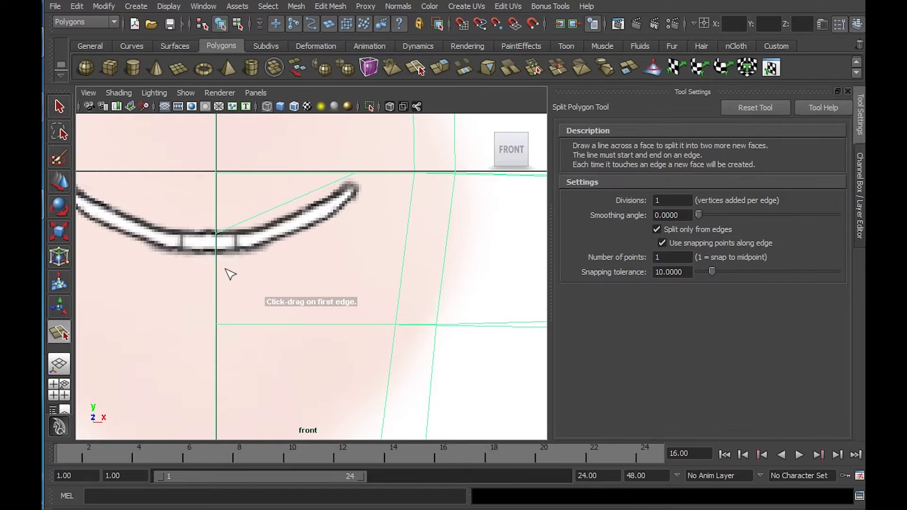
pyautogui.moveTo(224, 252); pyautogui.dragTo(225, 253)
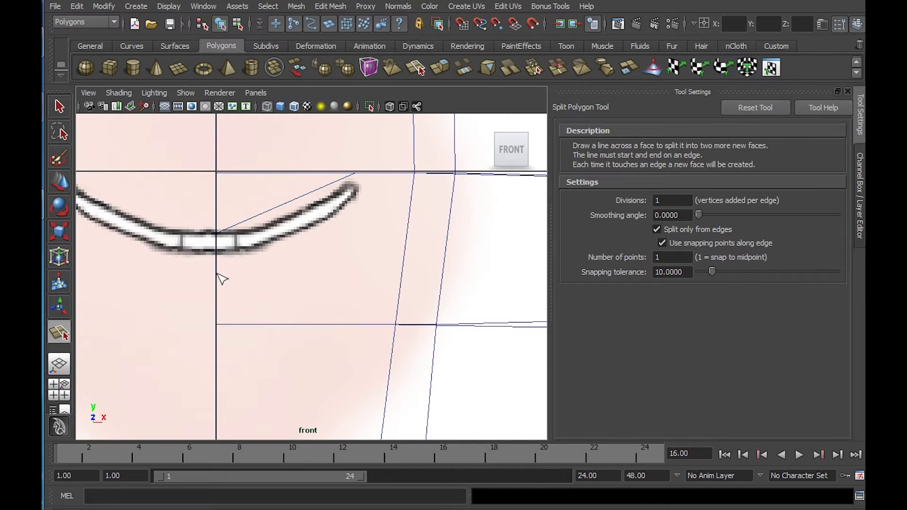
pyautogui.click(216, 263)
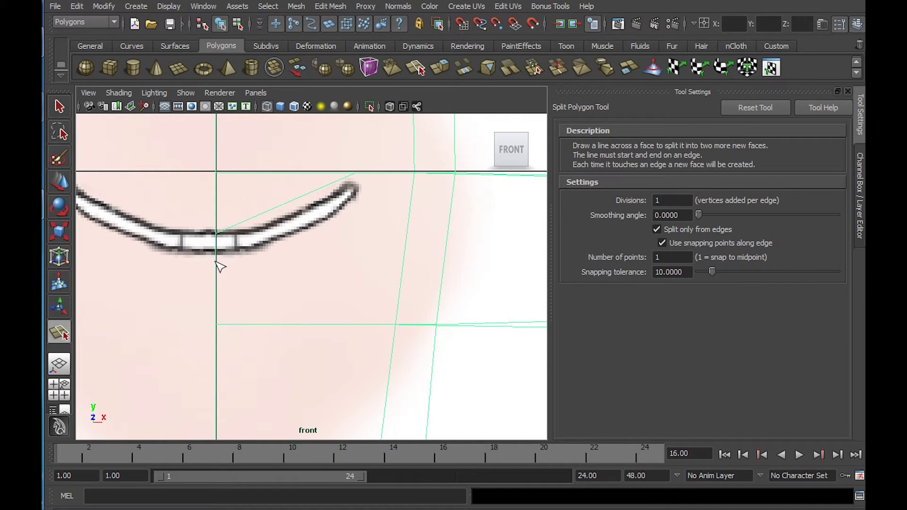
pyautogui.click(222, 256)
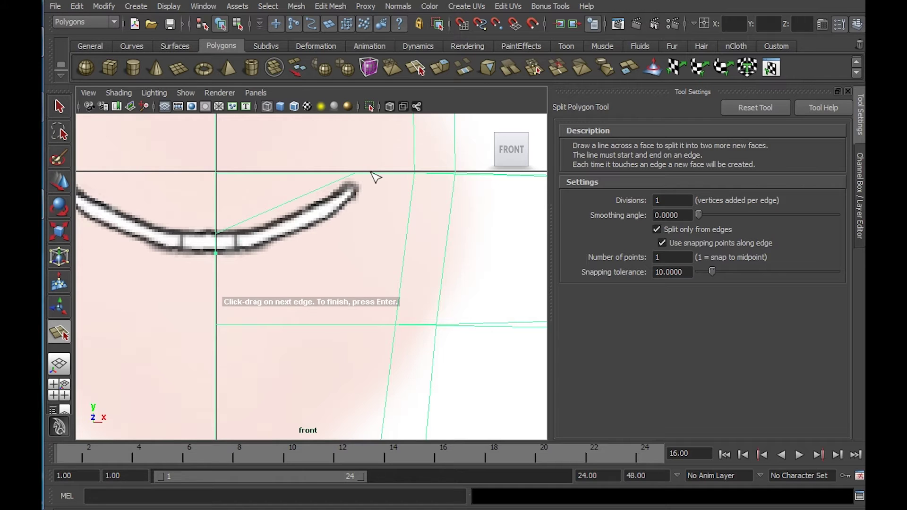
pyautogui.moveTo(378, 173)
pyautogui.mouseDown()
pyautogui.moveTo(389, 172)
pyautogui.moveTo(379, 173)
pyautogui.mouseUp()
pyautogui.press('Return')
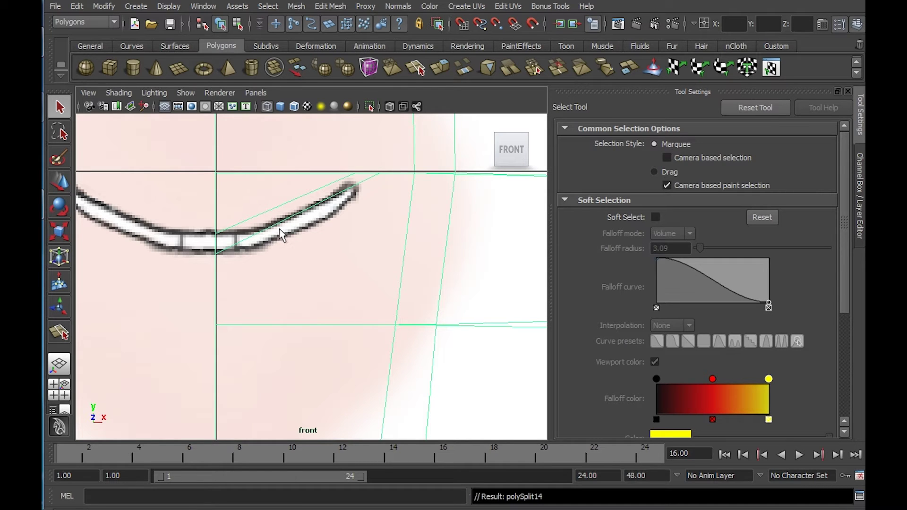
# Split the strip between the two lip lines with three short cross edges
pyautogui.press('g')
pyautogui.click(253, 220)
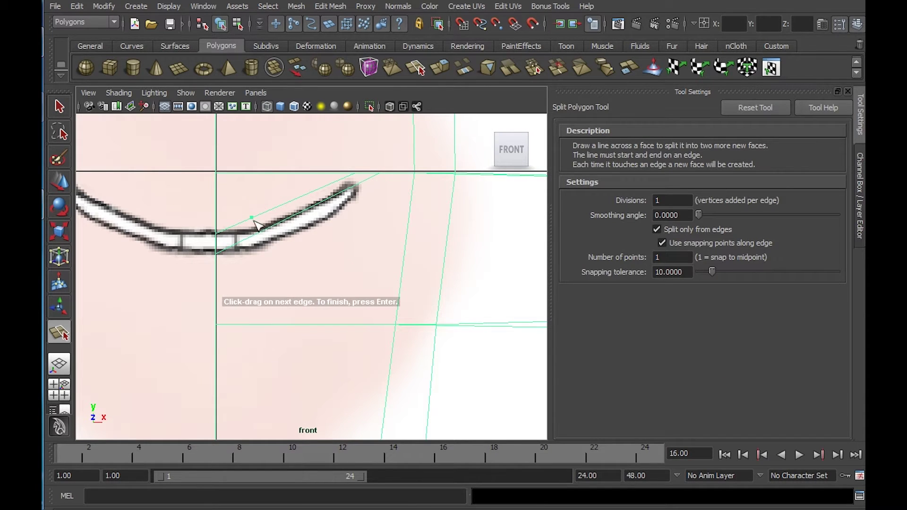
pyautogui.press('Return')
pyautogui.press('g')
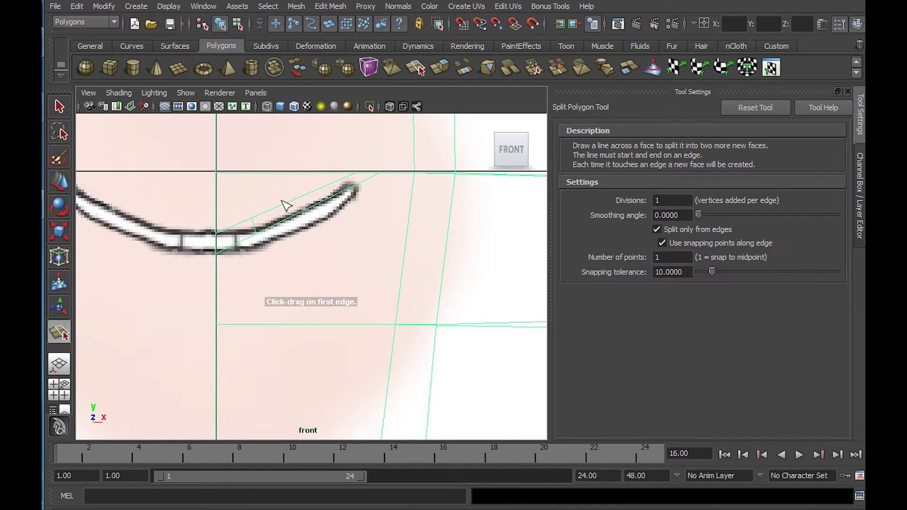
pyautogui.click(291, 201)
pyautogui.press('Return')
pyautogui.press('g')
pyautogui.click(329, 191)
pyautogui.press('Return')
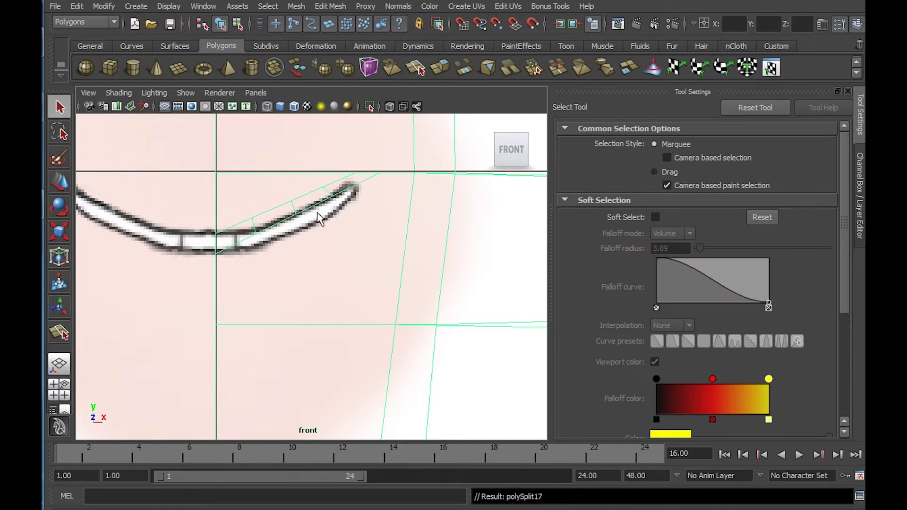
# Move the three inner vertices of the lower lip line down onto the lower curve of the drawn mouth
pyautogui.moveTo(317, 217); pyautogui.dragTo(265, 208, button='right')
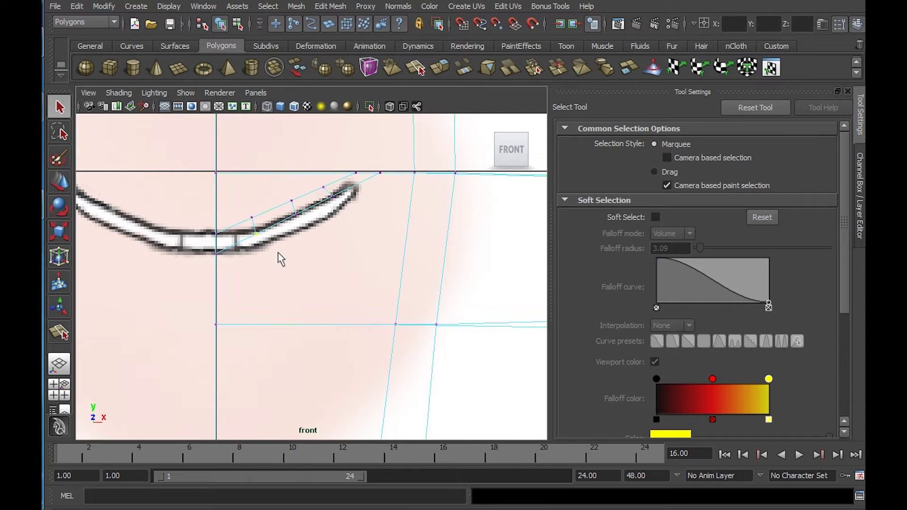
pyautogui.press('w')
pyautogui.moveTo(256, 234); pyautogui.dragTo(257, 246)
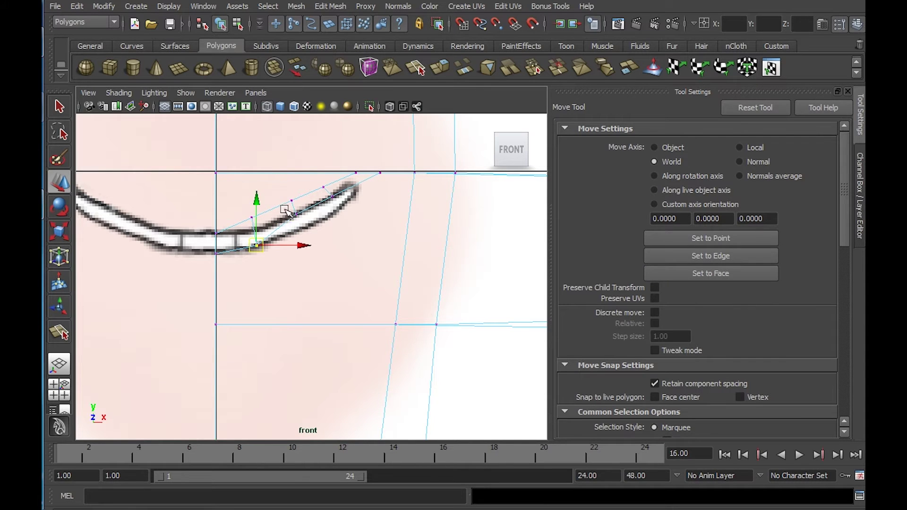
pyautogui.moveTo(285, 209); pyautogui.dragTo(299, 230)
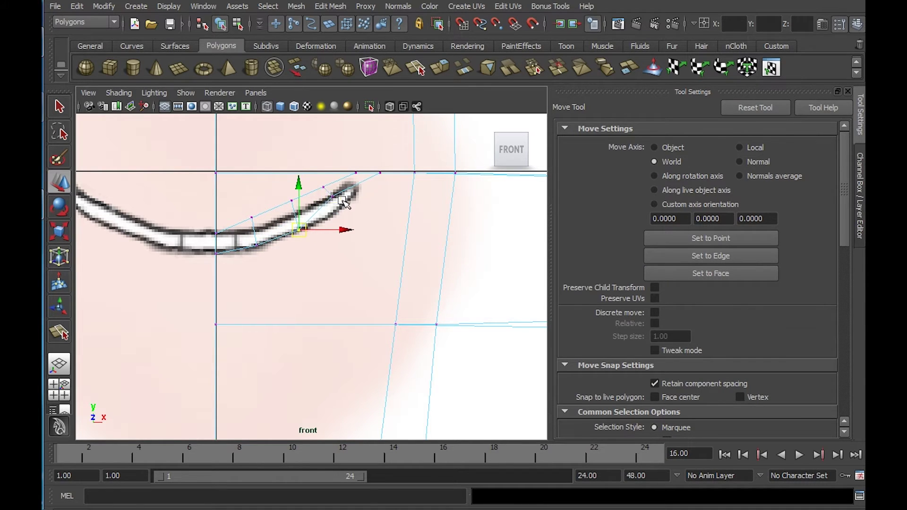
pyautogui.moveTo(326, 189); pyautogui.dragTo(343, 200)
pyautogui.moveTo(333, 197); pyautogui.dragTo(335, 212)
pyautogui.moveTo(367, 165); pyautogui.dragTo(321, 201)
pyautogui.hotkey('ctrl', 'z')
# Reposition the inner vertices of the upper lip line to follow the upper curve of the drawn mouth
pyautogui.moveTo(286, 192); pyautogui.dragTo(299, 208)
pyautogui.moveTo(291, 202); pyautogui.dragTo(293, 217)
pyautogui.moveTo(235, 212); pyautogui.dragTo(260, 227)
pyautogui.moveTo(252, 219); pyautogui.dragTo(305, 236)
pyautogui.moveTo(298, 229); pyautogui.dragTo(330, 226)
# In the perspective view, delete the two edges linking the mouth corner to the centre line and to the neighbouring vertical edge line
pyautogui.press('space')
pyautogui.press('space')
pyautogui.keyDown('alt'); pyautogui.moveTo(305, 212); pyautogui.dragTo(350, 227, button='middle'); pyautogui.keyUp('alt')
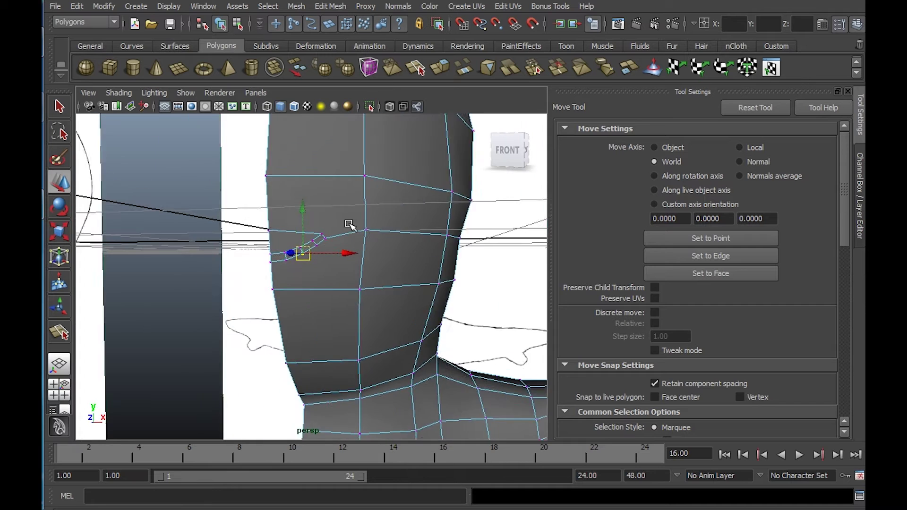
pyautogui.scroll(5, 349, 222)
pyautogui.moveTo(362, 208); pyautogui.dragTo(362, 179, button='right')
pyautogui.click(378, 199)
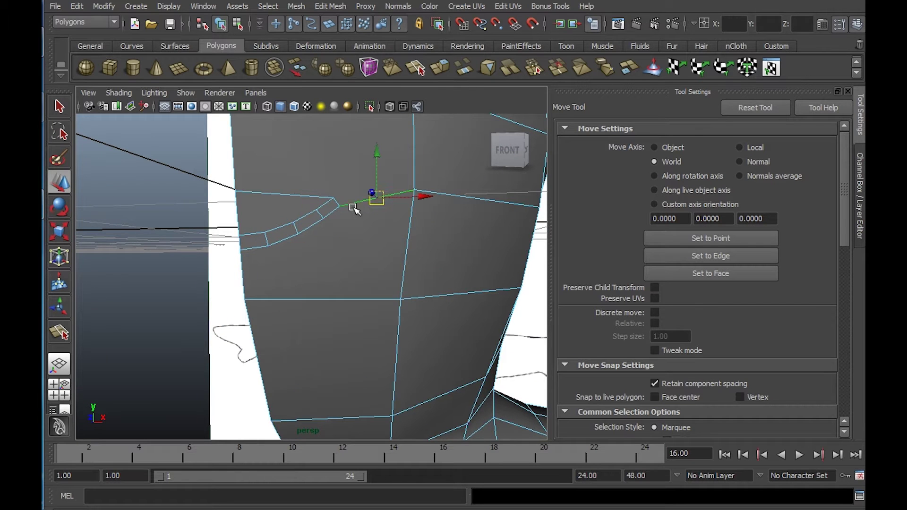
pyautogui.keyDown('shift'); pyautogui.click(274, 194); pyautogui.keyUp('shift')
pyautogui.press('Delete')
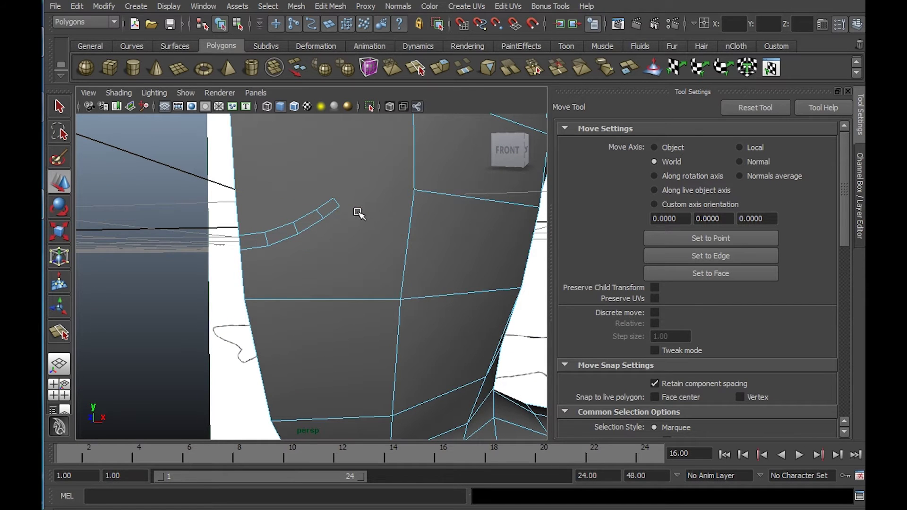
# Shift the mouth strip's vertices outward along X in successively smaller groups to widen the mouth and space its cross edges evenly
pyautogui.keyDown('alt'); pyautogui.moveTo(372, 200); pyautogui.dragTo(315, 212); pyautogui.keyUp('alt')
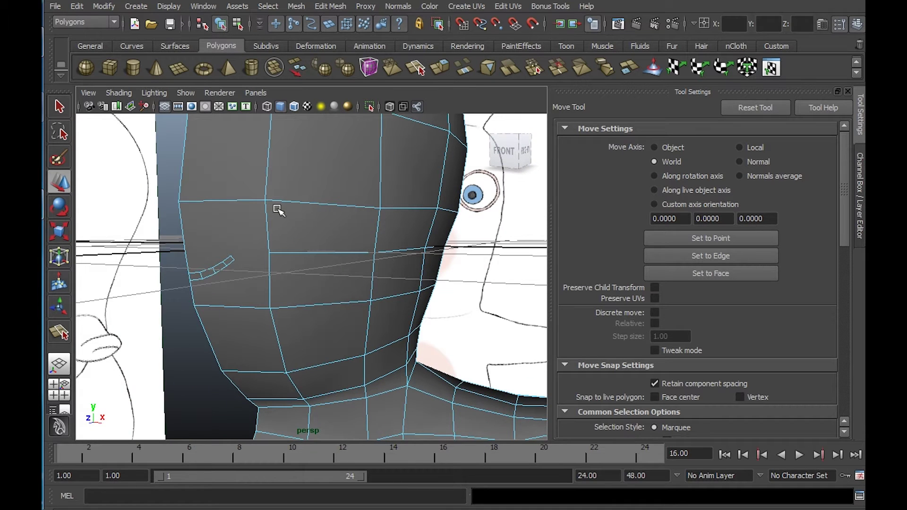
pyautogui.keyDown('alt'); pyautogui.moveTo(238, 229); pyautogui.dragTo(278, 231); pyautogui.keyUp('alt')
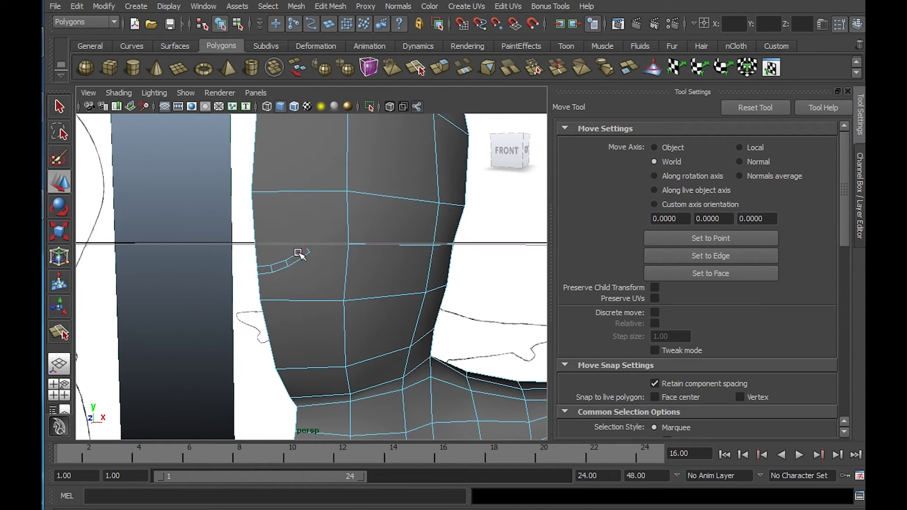
pyautogui.moveTo(300, 253); pyautogui.dragTo(272, 250, button='right')
pyautogui.moveTo(323, 282); pyautogui.dragTo(326, 284)
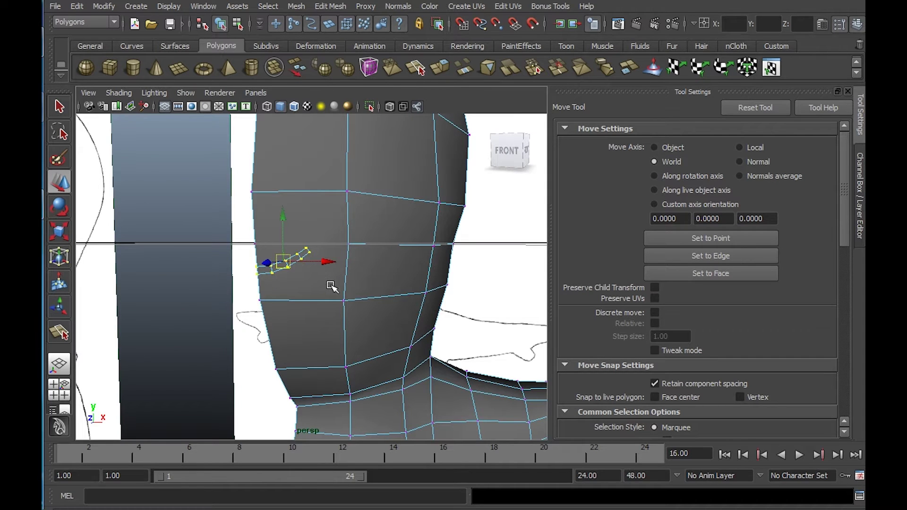
pyautogui.keyDown('ctrl'); pyautogui.moveTo(263, 235); pyautogui.dragTo(264, 286); pyautogui.keyUp('ctrl')
pyautogui.click(310, 246)
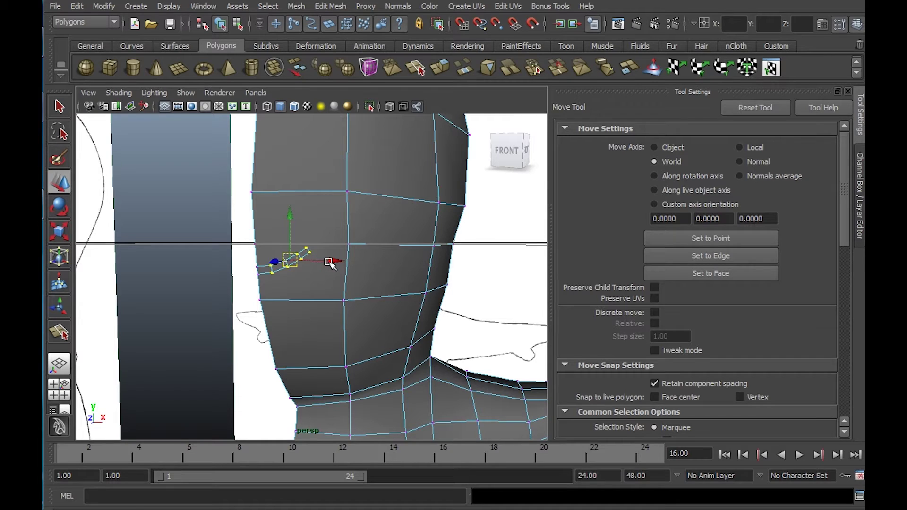
pyautogui.moveTo(329, 262); pyautogui.dragTo(334, 264)
pyautogui.keyDown('ctrl'); pyautogui.moveTo(277, 242); pyautogui.dragTo(268, 279); pyautogui.keyUp('ctrl')
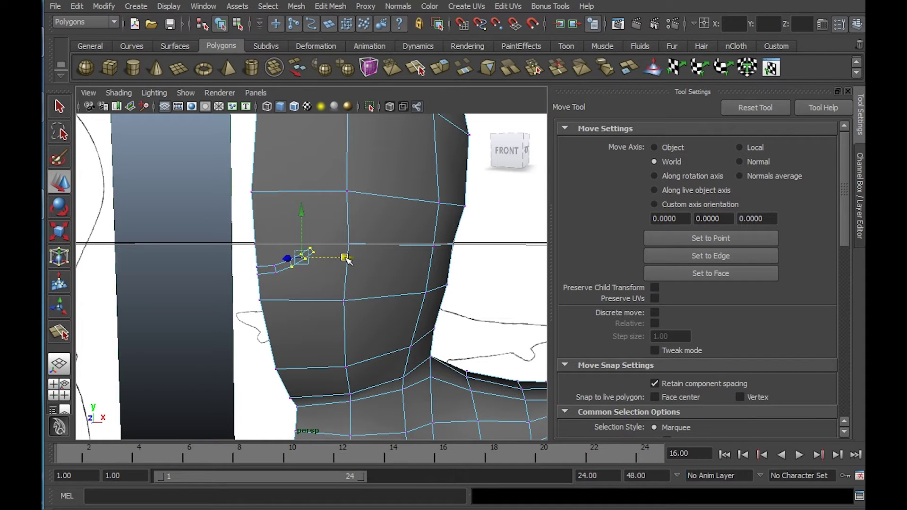
pyautogui.moveTo(346, 258); pyautogui.dragTo(351, 259)
pyautogui.moveTo(301, 237); pyautogui.dragTo(301, 238)
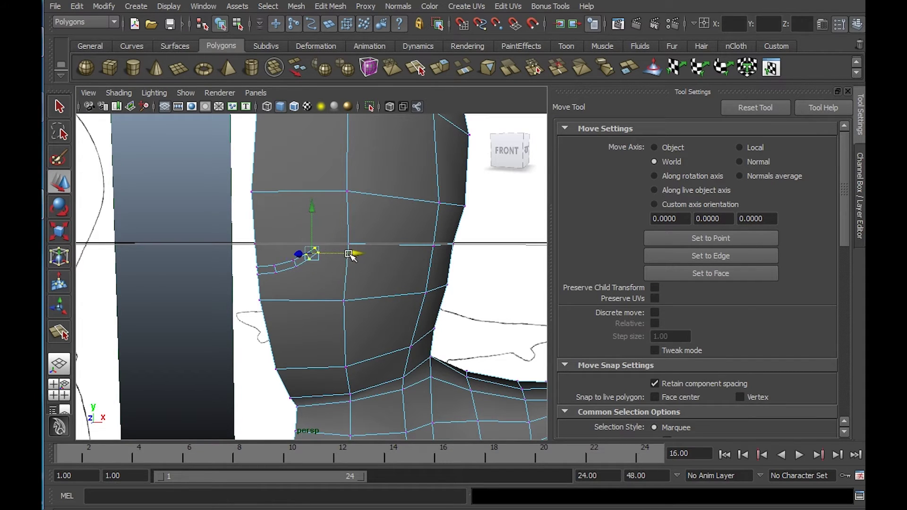
pyautogui.moveTo(354, 253)
pyautogui.mouseDown()
pyautogui.moveTo(321, 239)
pyautogui.moveTo(361, 256)
pyautogui.mouseUp()
# Select the lower lip vertices from the centre line to the mouth corner and lower them slightly to thicken the mouth strip
pyautogui.moveTo(246, 271); pyautogui.dragTo(279, 277)
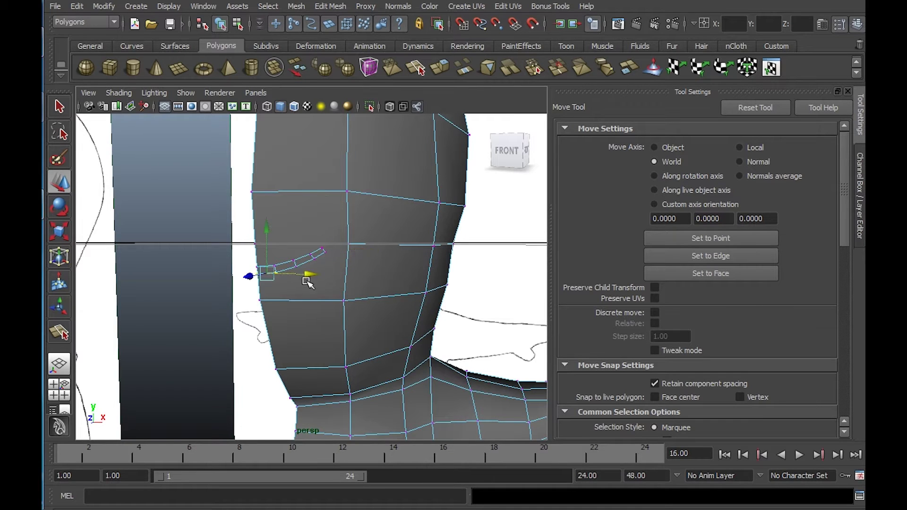
pyautogui.keyDown('shift'); pyautogui.click(295, 267); pyautogui.keyUp('shift')
pyautogui.keyDown('shift'); pyautogui.click(314, 259); pyautogui.keyUp('shift')
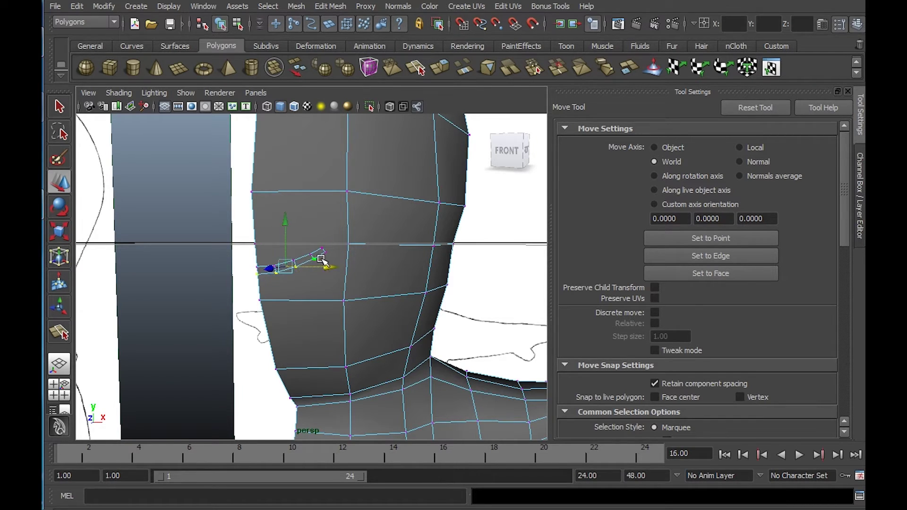
pyautogui.keyDown('shift'); pyautogui.click(326, 252); pyautogui.keyUp('shift')
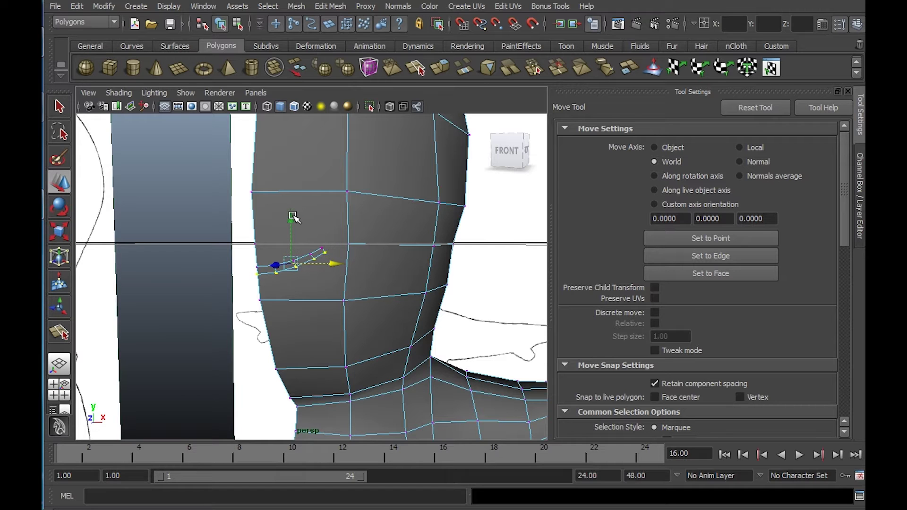
pyautogui.moveTo(293, 216); pyautogui.dragTo(293, 220)
pyautogui.click(373, 241)
pyautogui.hotkey('ctrl', 'z')
pyautogui.click(362, 237)
# Split the face from the upper mouth corner vertex to the end of the mouth-level edge on the neighbouring vertical line
pyautogui.keyDown('alt'); pyautogui.moveTo(382, 250); pyautogui.dragTo(356, 259); pyautogui.keyUp('alt')
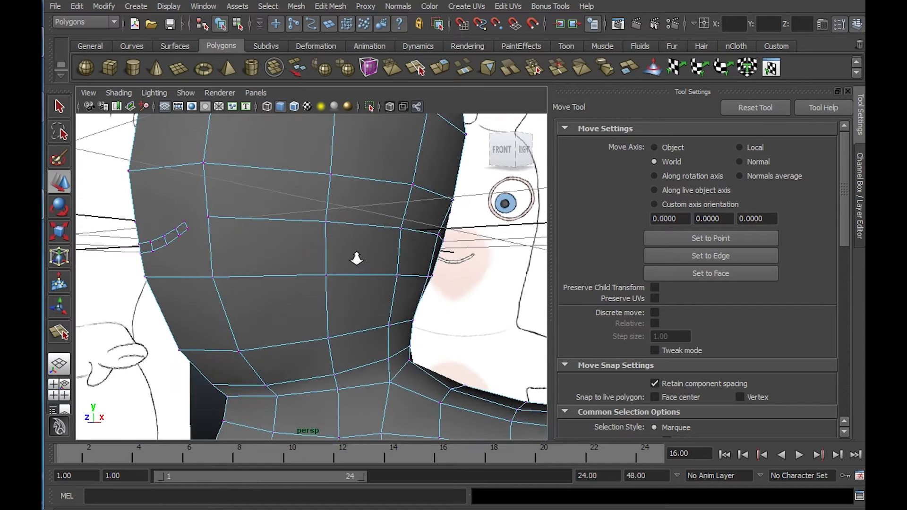
pyautogui.keyDown('alt'); pyautogui.moveTo(356, 260); pyautogui.dragTo(379, 222, button='middle'); pyautogui.keyUp('alt')
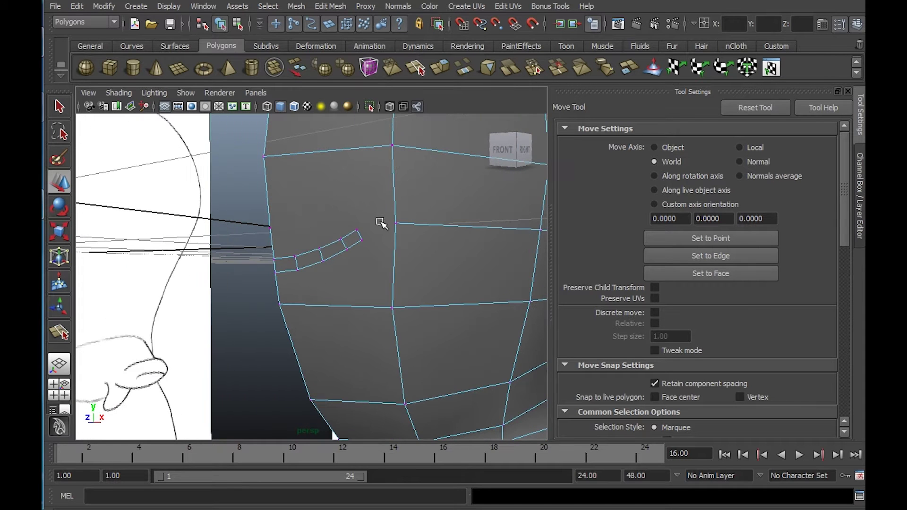
pyautogui.moveTo(398, 227)
pyautogui.mouseDown(button='right')
pyautogui.moveTo(385, 208)
pyautogui.moveTo(378, 217)
pyautogui.moveTo(389, 221)
pyautogui.mouseUp(button='right')
pyautogui.click(331, 6)
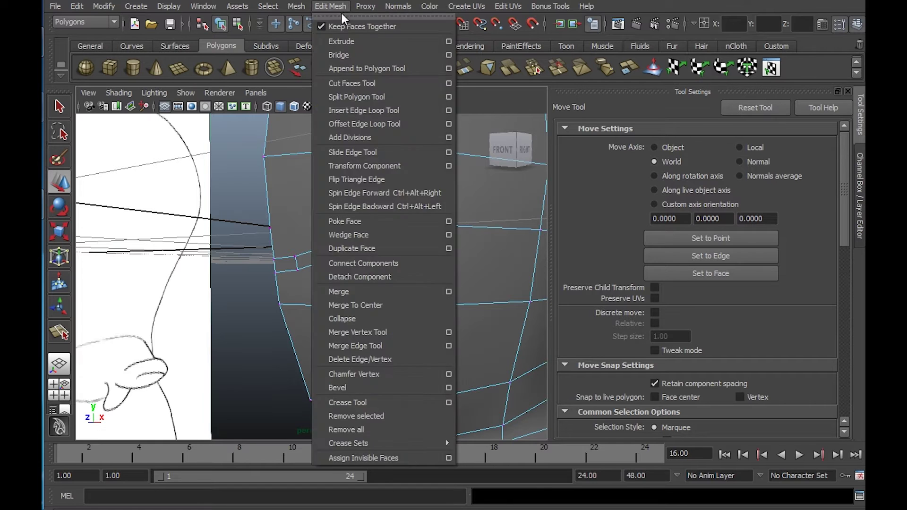
pyautogui.click(378, 95)
pyautogui.click(396, 218)
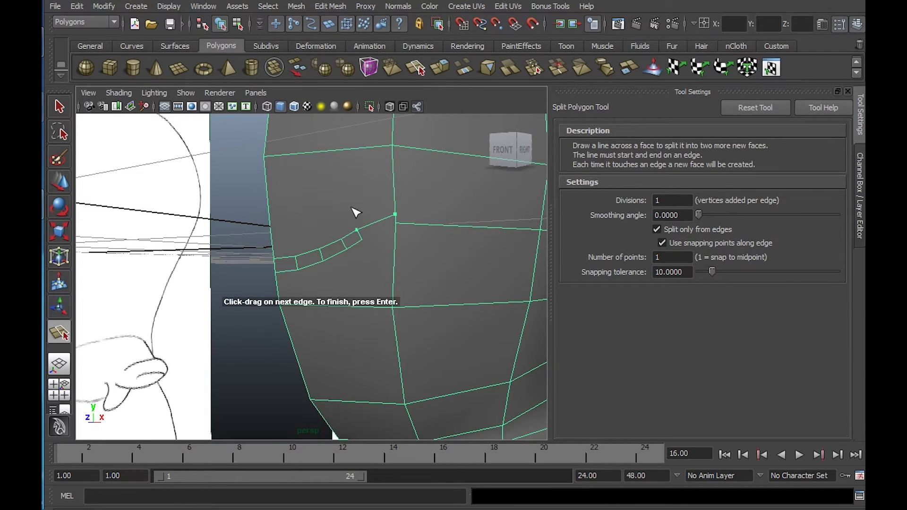
pyautogui.press('w')
pyautogui.press('y')
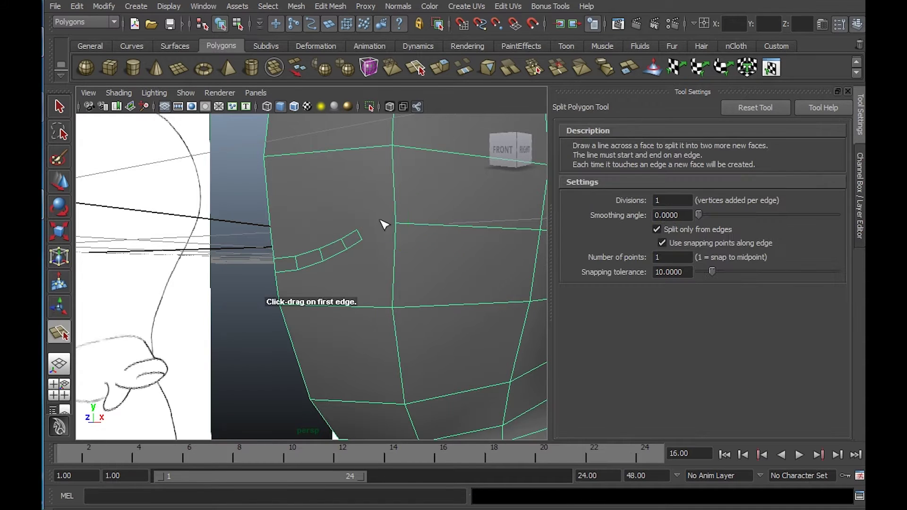
pyautogui.moveTo(395, 218); pyautogui.dragTo(332, 210)
pyautogui.press('w')
# Split the faces from the lower mouth corner vertex across the first vertical line to the second line's vertex one loop below mouth level
pyautogui.keyDown('alt'); pyautogui.moveTo(467, 246); pyautogui.dragTo(416, 237, button='right'); pyautogui.keyUp('alt')
pyautogui.keyDown('alt'); pyautogui.moveTo(416, 236); pyautogui.dragTo(449, 257); pyautogui.keyUp('alt')
pyautogui.keyDown('alt'); pyautogui.moveTo(449, 257); pyautogui.dragTo(465, 272, button='right'); pyautogui.keyUp('alt')
pyautogui.keyDown('alt'); pyautogui.moveTo(458, 269); pyautogui.dragTo(383, 251, button='middle'); pyautogui.keyUp('alt')
pyautogui.keyDown('alt'); pyautogui.moveTo(400, 257); pyautogui.dragTo(332, 259); pyautogui.keyUp('alt')
pyautogui.keyDown('alt'); pyautogui.moveTo(332, 259); pyautogui.dragTo(405, 267, button='middle'); pyautogui.keyUp('alt')
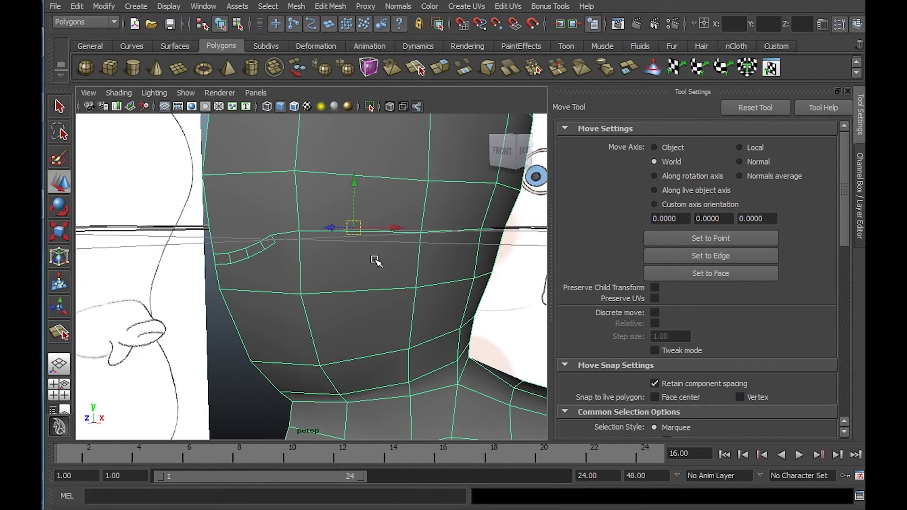
pyautogui.press('y')
pyautogui.click(275, 243)
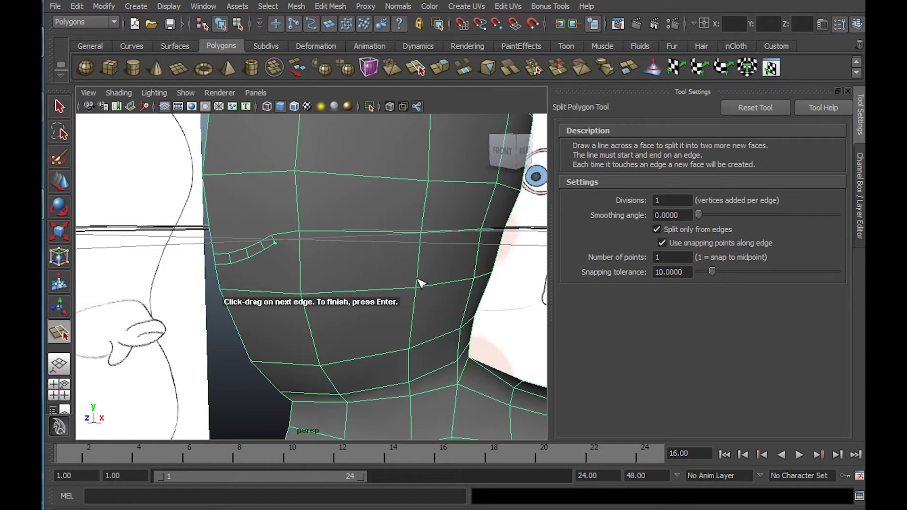
pyautogui.moveTo(418, 280); pyautogui.dragTo(419, 293)
pyautogui.press('Return')
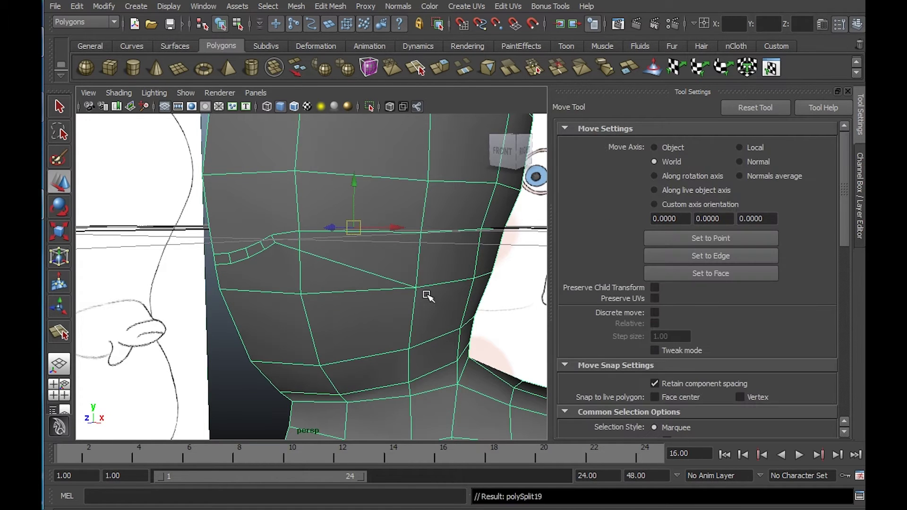
# Delete the four edges meeting below the mouth on the first vertical line, plus the leftover vertex on the centre line
pyautogui.moveTo(352, 266); pyautogui.dragTo(349, 231, button='right')
pyautogui.click(346, 291)
pyautogui.keyDown('shift'); pyautogui.click(282, 293); pyautogui.keyUp('shift')
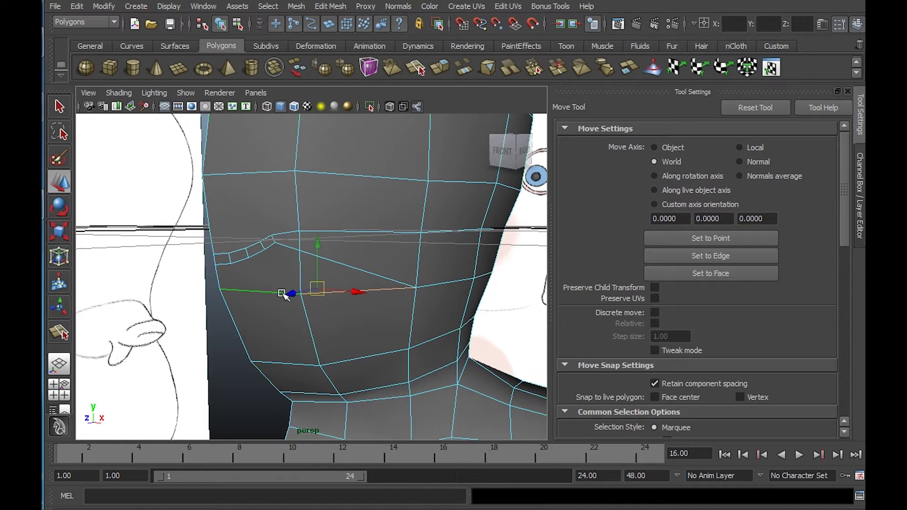
pyautogui.keyDown('shift'); pyautogui.click(300, 274); pyautogui.keyUp('shift')
pyautogui.keyDown('shift'); pyautogui.click(312, 335); pyautogui.keyUp('shift')
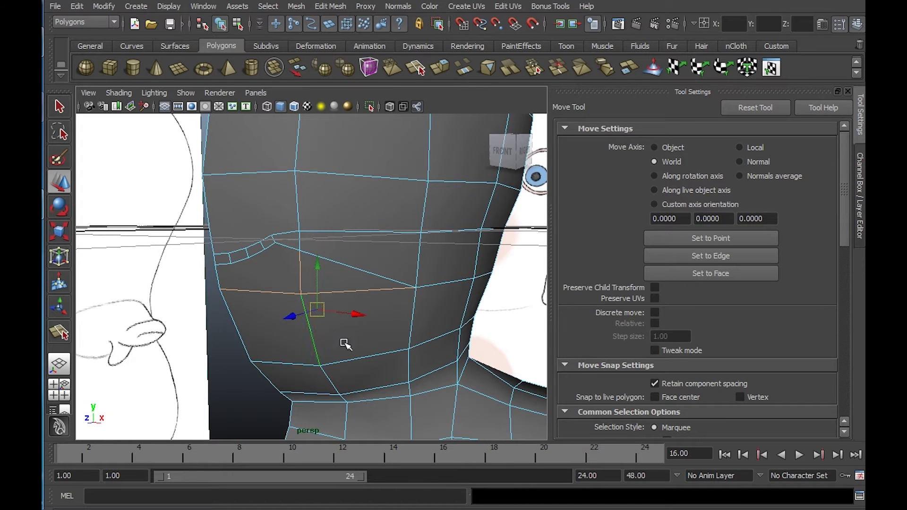
pyautogui.press('Delete')
pyautogui.moveTo(423, 267); pyautogui.dragTo(372, 268, button='right')
pyautogui.moveTo(182, 283); pyautogui.dragTo(276, 321)
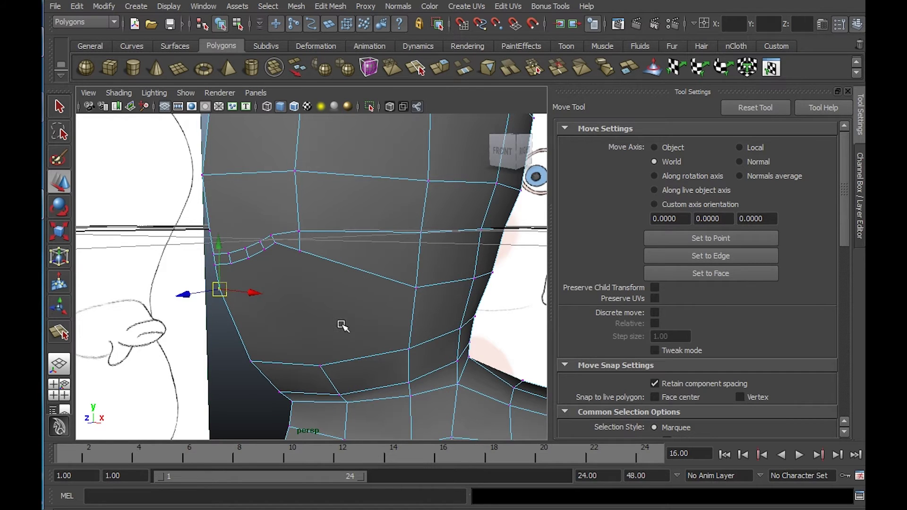
pyautogui.press('Delete')
# Delete the two horizontal edges above the mouth between the centre line and the second vertical line
pyautogui.keyDown('alt'); pyautogui.moveTo(366, 314); pyautogui.dragTo(349, 300, button='right'); pyautogui.keyUp('alt')
pyautogui.keyDown('alt'); pyautogui.moveTo(349, 300); pyautogui.dragTo(385, 310, button='middle'); pyautogui.keyUp('alt')
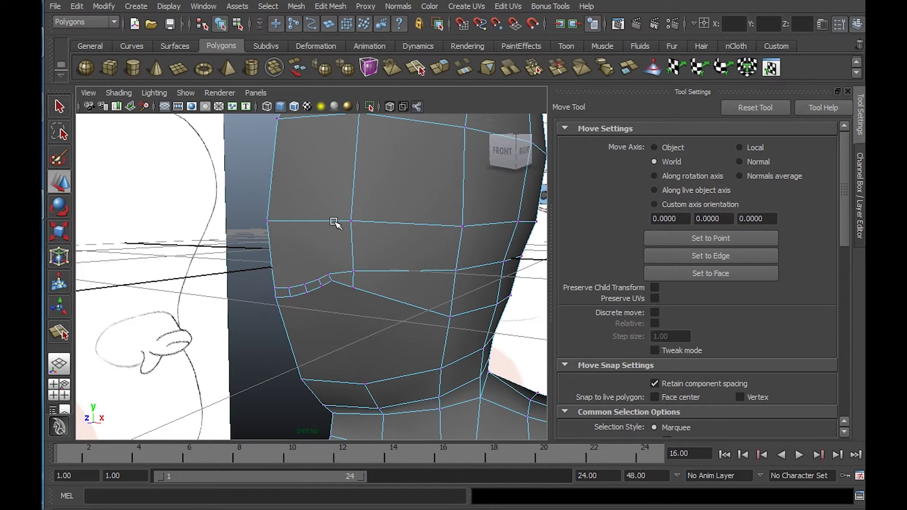
pyautogui.moveTo(333, 220); pyautogui.dragTo(334, 173, button='right')
pyautogui.click(334, 220)
pyautogui.keyDown('shift'); pyautogui.click(394, 223); pyautogui.keyUp('shift')
pyautogui.press('Delete')
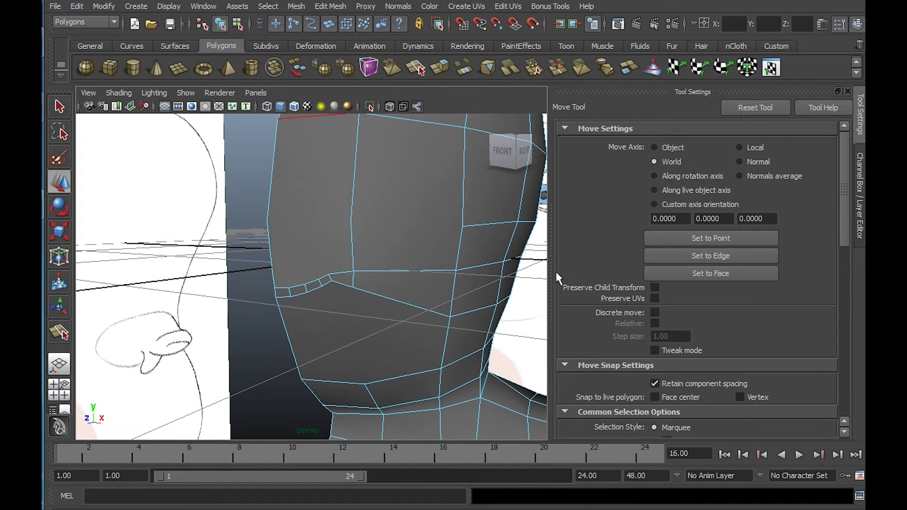
# Split the faces from the second line's vertex above mouth level across the first vertical line to the upper mouth strip, one vertex before its corner
pyautogui.press('y')
pyautogui.moveTo(463, 216); pyautogui.dragTo(462, 226)
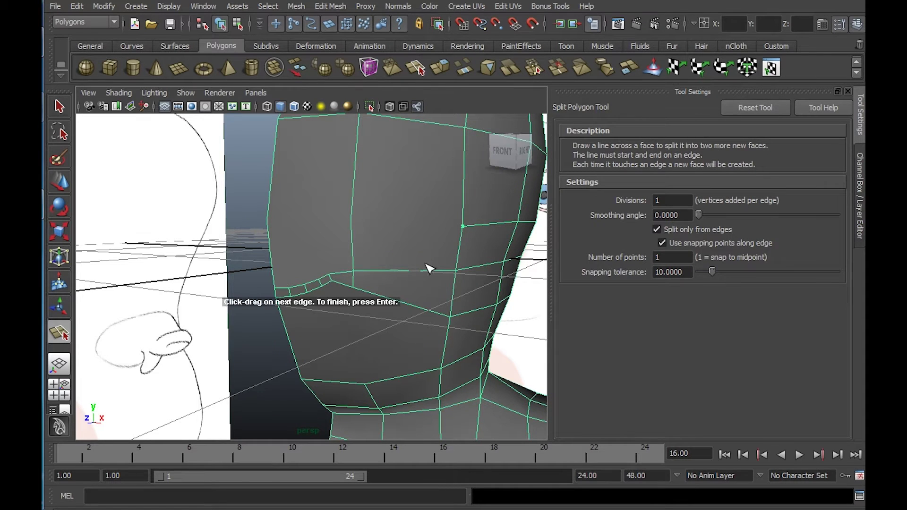
pyautogui.moveTo(349, 248); pyautogui.dragTo(310, 284)
pyautogui.press('w')
pyautogui.rightClick(351, 249)
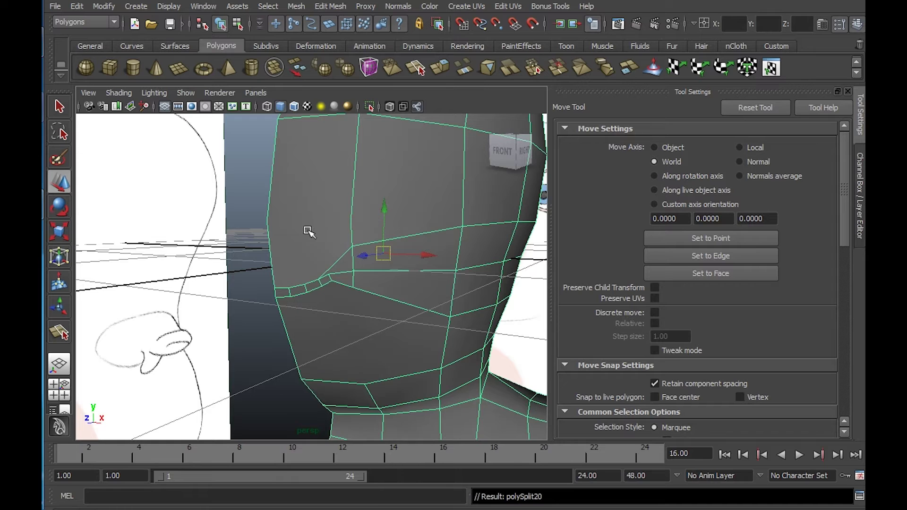
# Delete the leftover vertices above the mouth on the centre line and the first vertical line
pyautogui.rightClick(259, 233)
pyautogui.moveTo(259, 233); pyautogui.dragTo(212, 233, button='right')
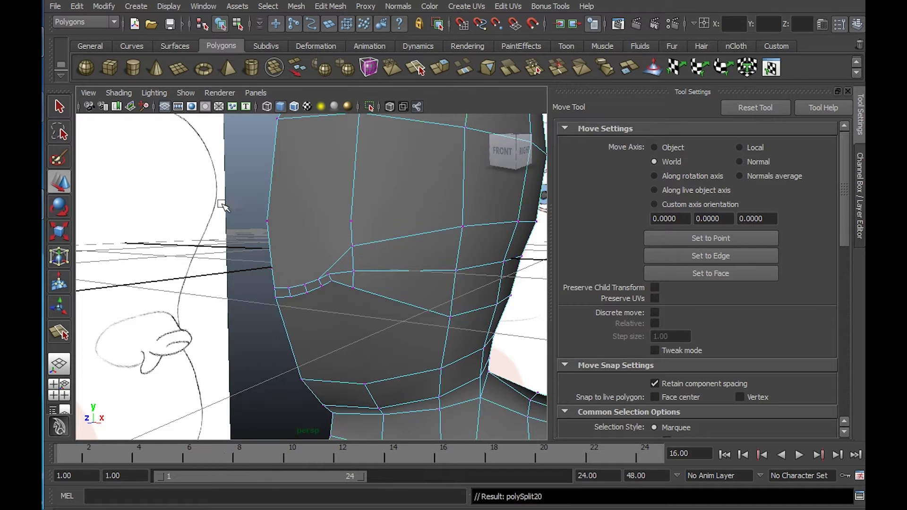
pyautogui.moveTo(221, 203); pyautogui.dragTo(308, 280)
pyautogui.keyDown('shift'); pyautogui.moveTo(359, 228); pyautogui.dragTo(360, 228); pyautogui.keyUp('shift')
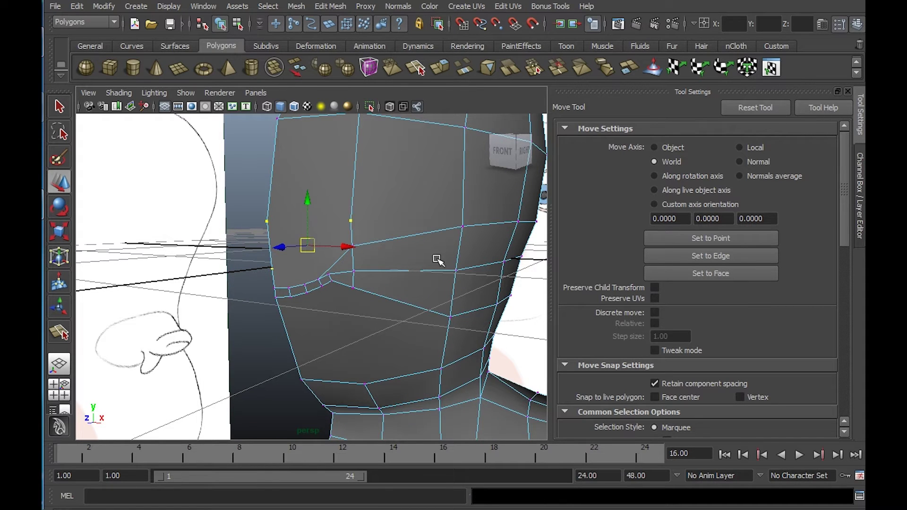
pyautogui.press('Delete')
# Delete the first vertical line's edge that runs up the face from the new split above the mouth corner
pyautogui.keyDown('alt'); pyautogui.moveTo(454, 252); pyautogui.dragTo(387, 233, button='right'); pyautogui.keyUp('alt')
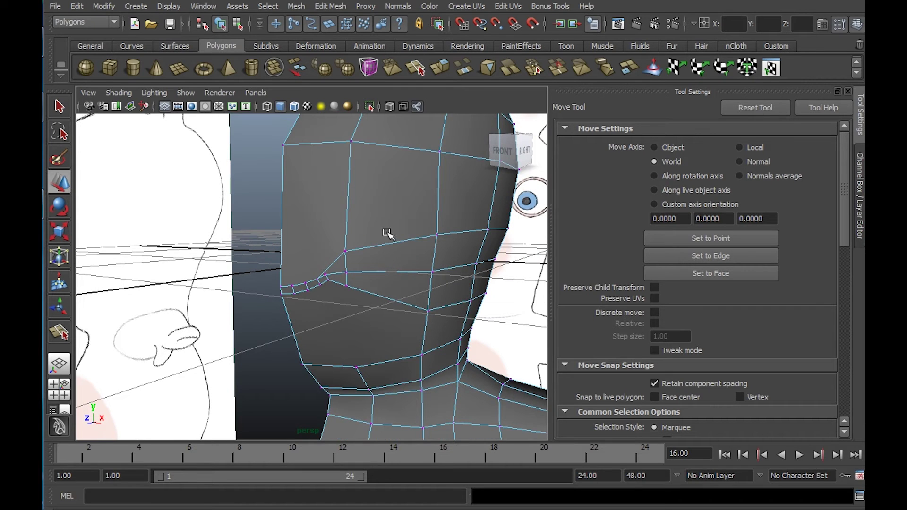
pyautogui.moveTo(340, 200); pyautogui.dragTo(344, 152, button='right')
pyautogui.keyDown('alt'); pyautogui.moveTo(406, 263); pyautogui.dragTo(395, 243); pyautogui.keyUp('alt')
pyautogui.keyDown('alt'); pyautogui.moveTo(395, 242); pyautogui.dragTo(402, 252, button='right'); pyautogui.keyUp('alt')
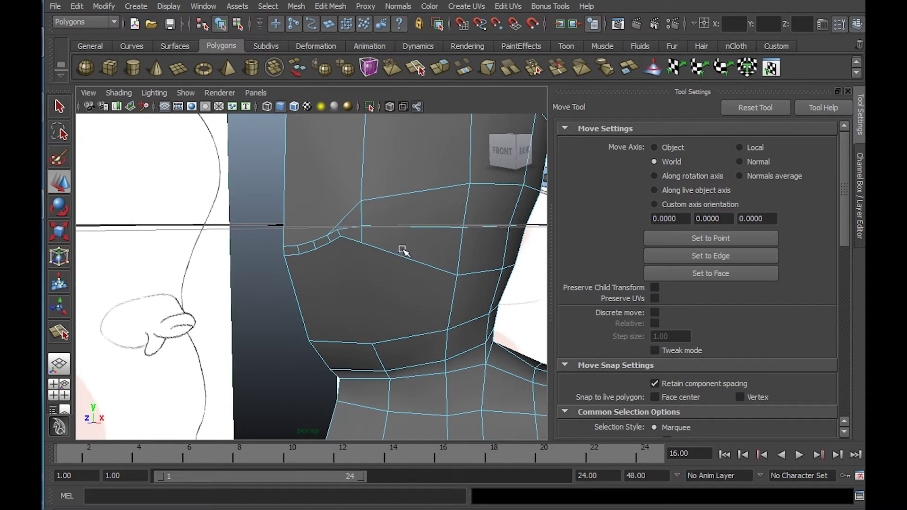
pyautogui.keyDown('alt'); pyautogui.moveTo(403, 251); pyautogui.dragTo(400, 261); pyautogui.keyUp('alt')
pyautogui.click(360, 177)
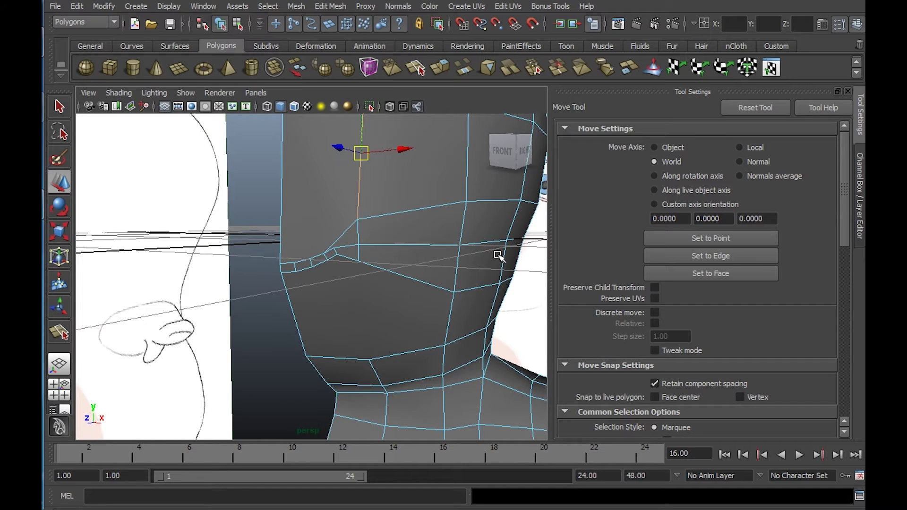
pyautogui.press('Delete')
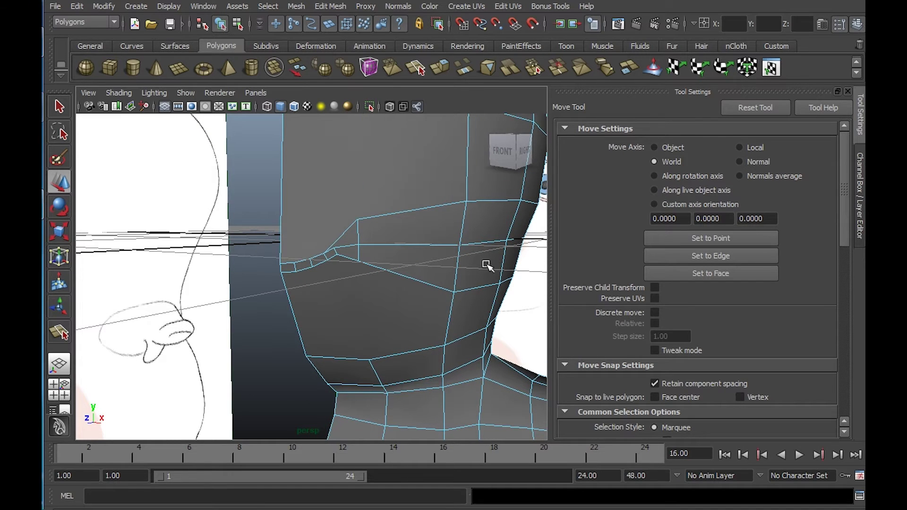
# Select the short vertical edges beside the mouth corner and shift them slightly along Z
pyautogui.click(358, 240)
pyautogui.moveTo(361, 243)
pyautogui.mouseDown()
pyautogui.moveTo(427, 234)
pyautogui.moveTo(403, 298)
pyautogui.moveTo(377, 283)
pyautogui.moveTo(391, 247)
pyautogui.moveTo(371, 279)
pyautogui.moveTo(348, 244)
pyautogui.mouseUp()
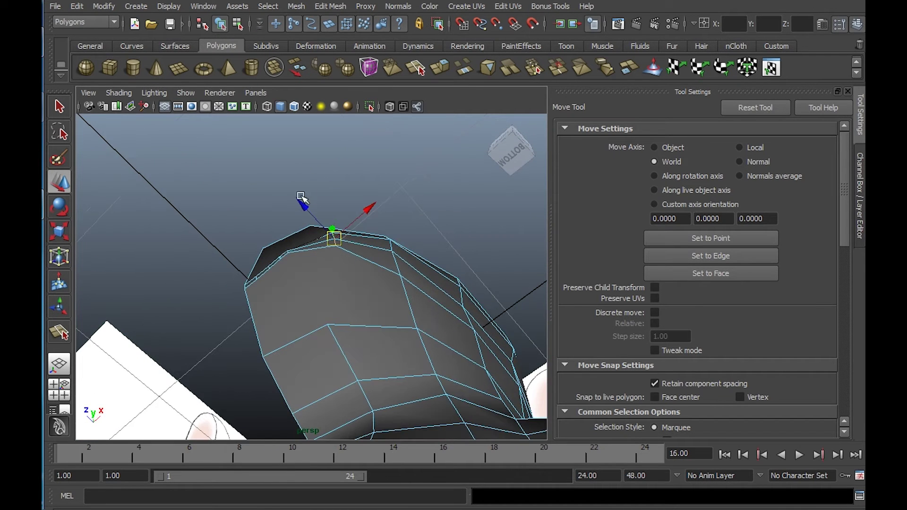
pyautogui.moveTo(303, 200); pyautogui.dragTo(304, 207)
# Split the large face above the mouth from the top vertex of the short vertical edges to the centre line
pyautogui.keyDown('alt'); pyautogui.moveTo(339, 240); pyautogui.dragTo(368, 321); pyautogui.keyUp('alt')
pyautogui.keyDown('alt'); pyautogui.moveTo(368, 320); pyautogui.dragTo(362, 255, button='middle'); pyautogui.keyUp('alt')
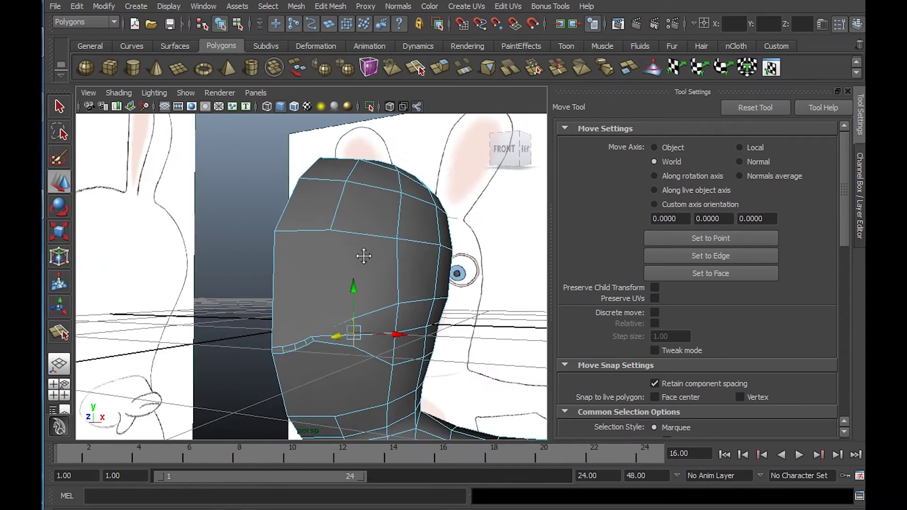
pyautogui.keyDown('alt'); pyautogui.moveTo(362, 255); pyautogui.dragTo(387, 307, button='right'); pyautogui.keyUp('alt')
pyautogui.keyDown('alt'); pyautogui.moveTo(387, 307); pyautogui.dragTo(389, 261, button='middle'); pyautogui.keyUp('alt')
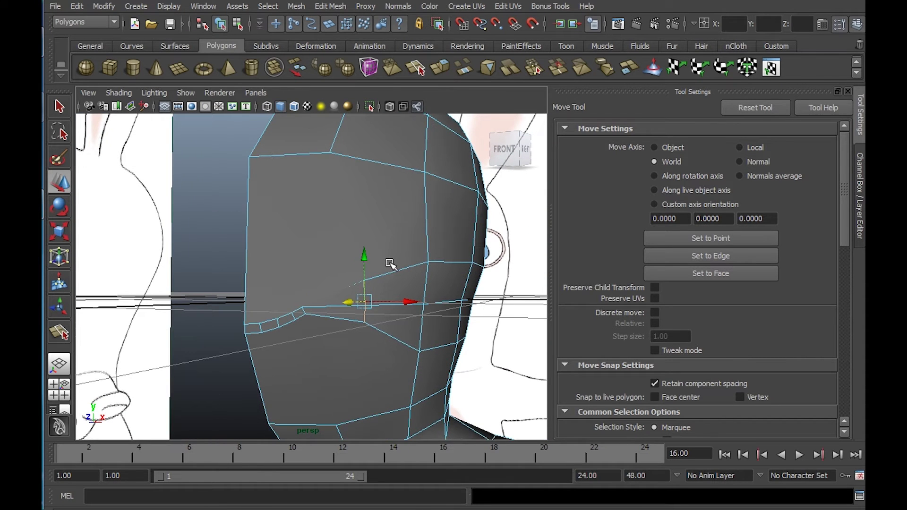
pyautogui.click(338, 7)
pyautogui.click(366, 97)
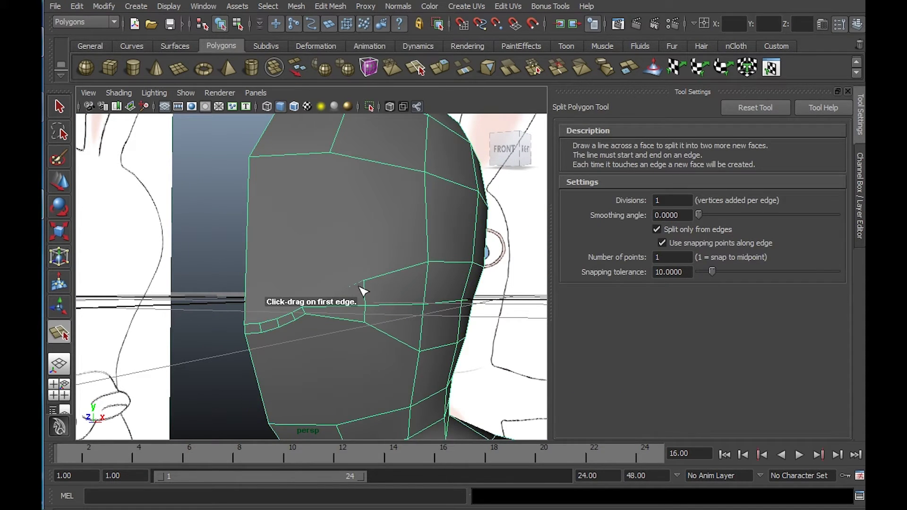
pyautogui.moveTo(384, 275); pyautogui.dragTo(355, 279)
pyautogui.click(248, 258)
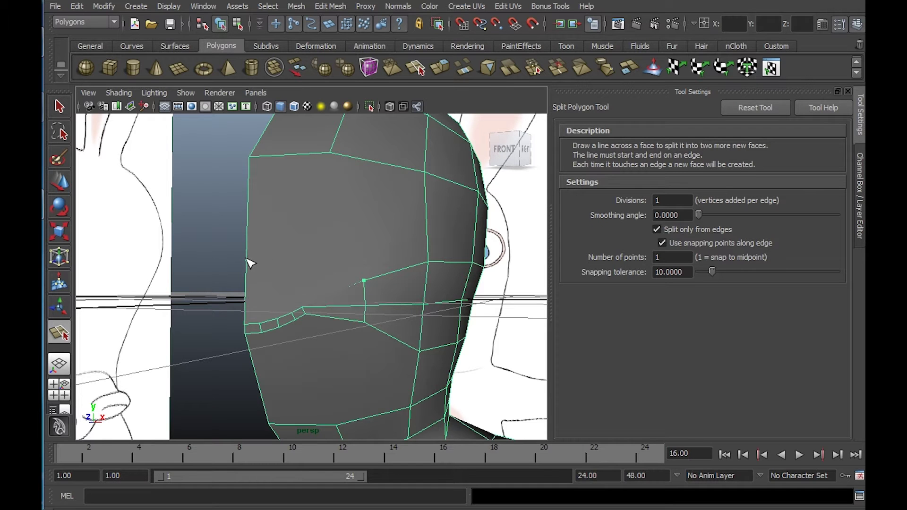
pyautogui.press('w')
# Split the face below the mouth from the bottom vertex of the short vertical edges to the centre line
pyautogui.keyDown('alt'); pyautogui.moveTo(356, 311); pyautogui.dragTo(360, 268, button='middle'); pyautogui.keyUp('alt')
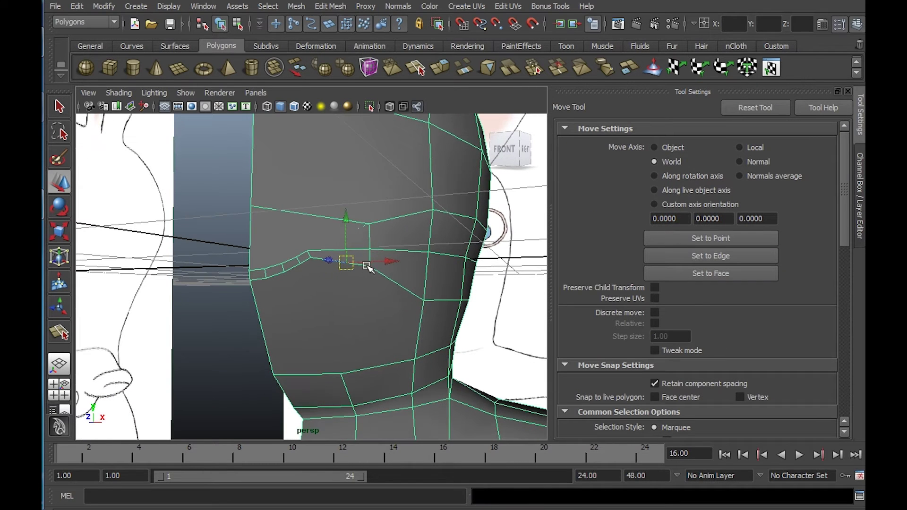
pyautogui.press('y')
pyautogui.moveTo(393, 283); pyautogui.dragTo(394, 285)
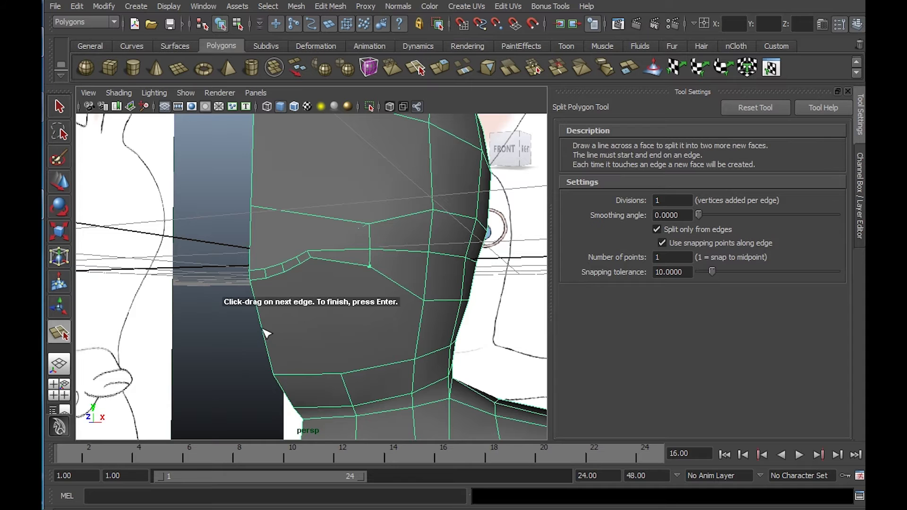
pyautogui.press('Return')
# Try raising the diagonal edge that runs from the upper mouth strip to the first vertical line, and undo the move
pyautogui.moveTo(312, 245); pyautogui.dragTo(312, 214, button='right')
pyautogui.click(335, 237)
pyautogui.moveTo(334, 246); pyautogui.dragTo(340, 207)
pyautogui.hotkey('ctrl', 'z')
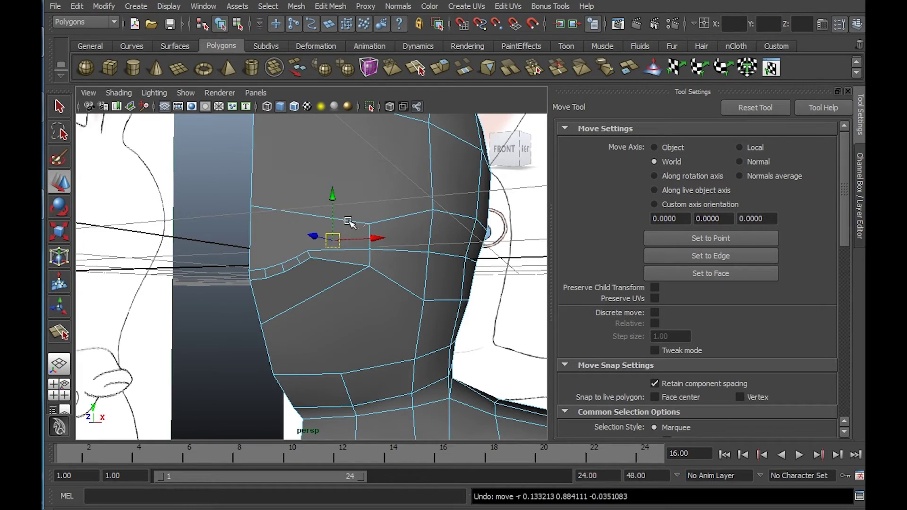
# Select the two vertices at the mouth corner and nudge them slightly away from the diagonal edge above the mouth
pyautogui.keyDown('alt'); pyautogui.moveTo(342, 240); pyautogui.dragTo(358, 254); pyautogui.keyUp('alt')
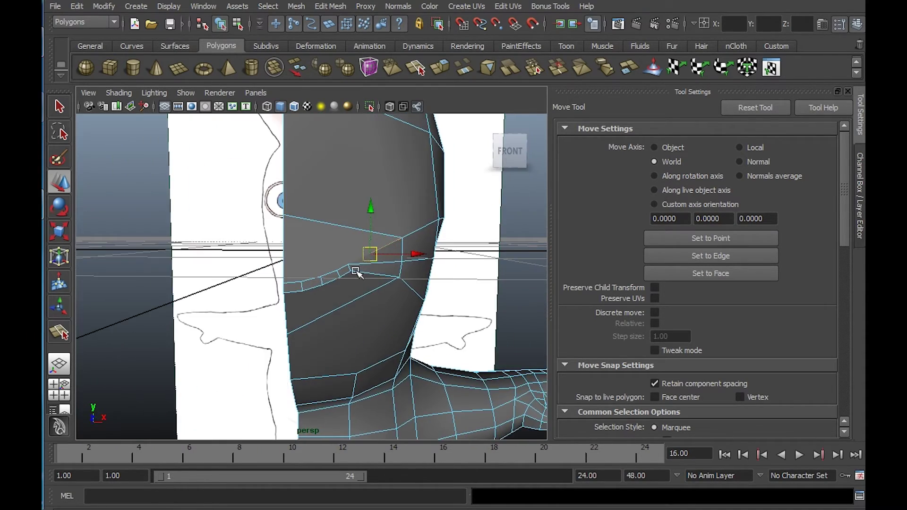
pyautogui.scroll(4, 357, 271)
pyautogui.moveTo(393, 248); pyautogui.dragTo(358, 243, button='right')
pyautogui.click(377, 258)
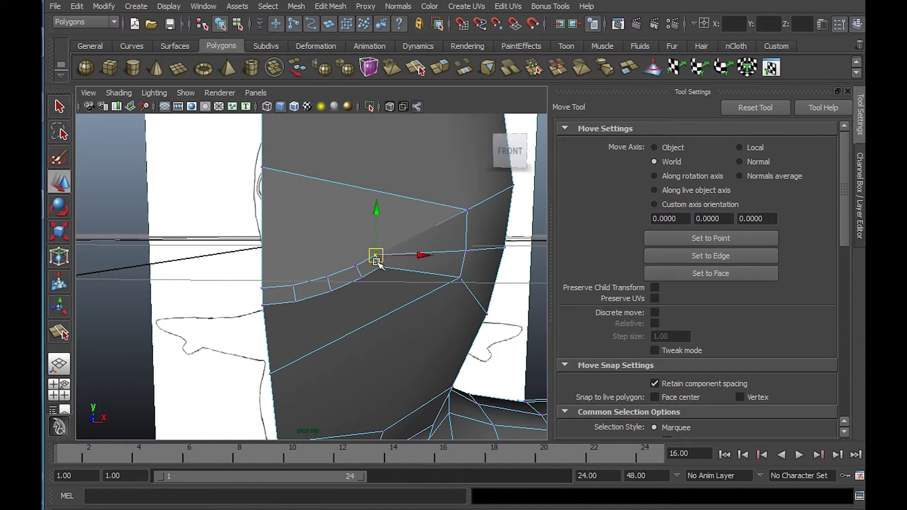
pyautogui.click(407, 282)
pyautogui.keyDown('alt'); pyautogui.moveTo(458, 284); pyautogui.dragTo(334, 251); pyautogui.keyUp('alt')
pyautogui.scroll(-4, 367, 268)
pyautogui.scroll(4, 367, 282)
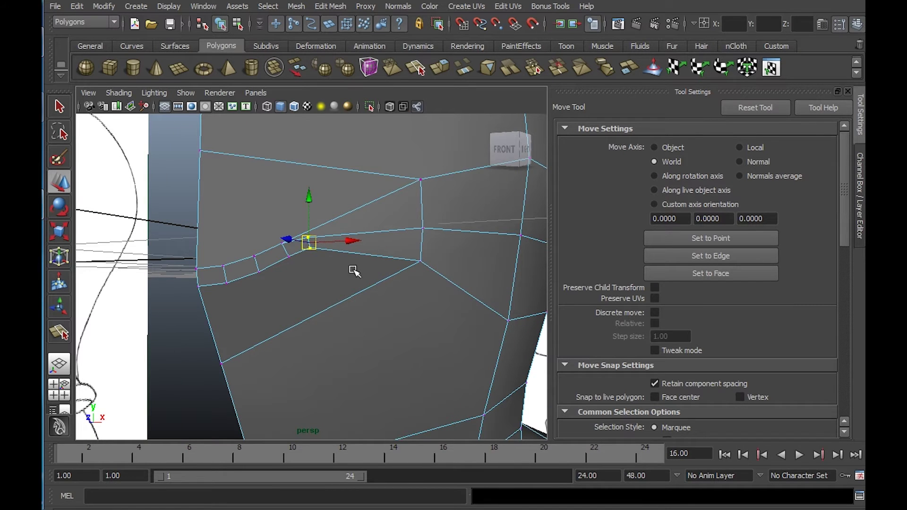
# Try pulling the vertex at the outer end of the diagonal edge toward the centre line, and undo the move
pyautogui.click(423, 183)
pyautogui.moveTo(424, 185); pyautogui.dragTo(367, 186)
pyautogui.hotkey('ctrl', 'z')
# Nudge the vertex above the mouth corner slightly toward the centre line and the vertex below the corner slightly down
pyautogui.keyDown('alt'); pyautogui.moveTo(391, 239); pyautogui.dragTo(338, 212); pyautogui.keyUp('alt')
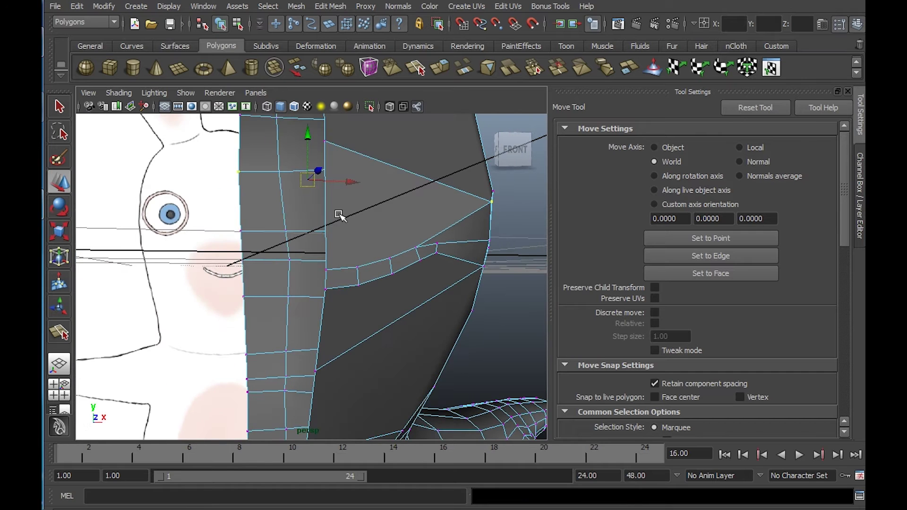
pyautogui.keyDown('alt'); pyautogui.moveTo(284, 198); pyautogui.dragTo(203, 201); pyautogui.keyUp('alt')
pyautogui.scroll(4, 420, 232)
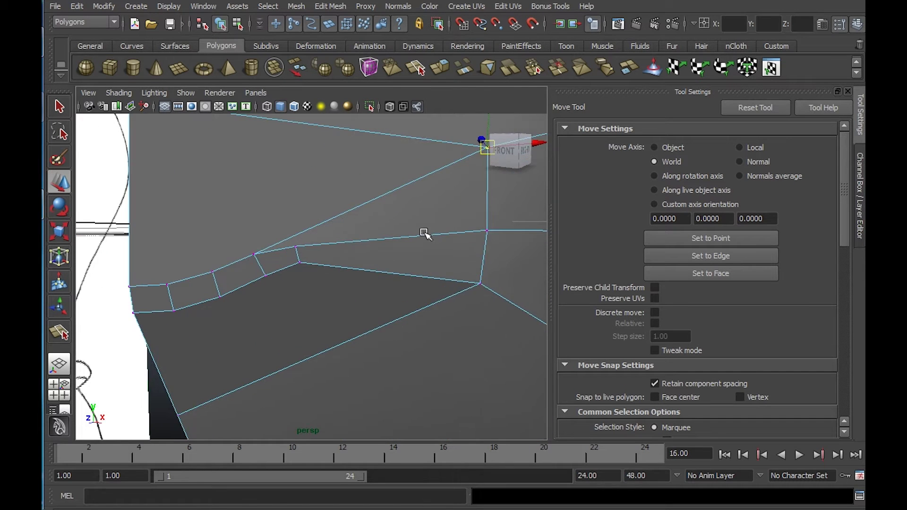
pyautogui.scroll(-4, 368, 180)
pyautogui.keyDown('alt'); pyautogui.moveTo(370, 181); pyautogui.dragTo(396, 218); pyautogui.keyUp('alt')
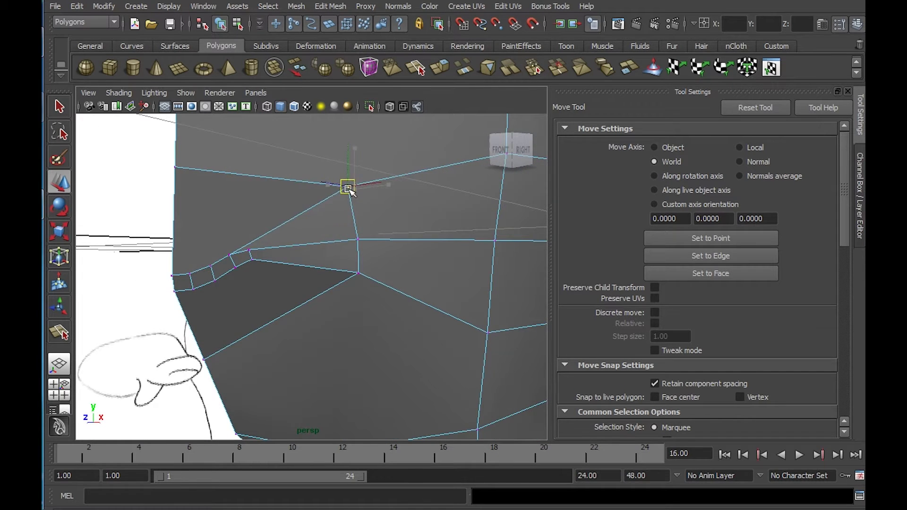
pyautogui.keyDown('alt'); pyautogui.moveTo(351, 192); pyautogui.dragTo(386, 220); pyautogui.keyUp('alt')
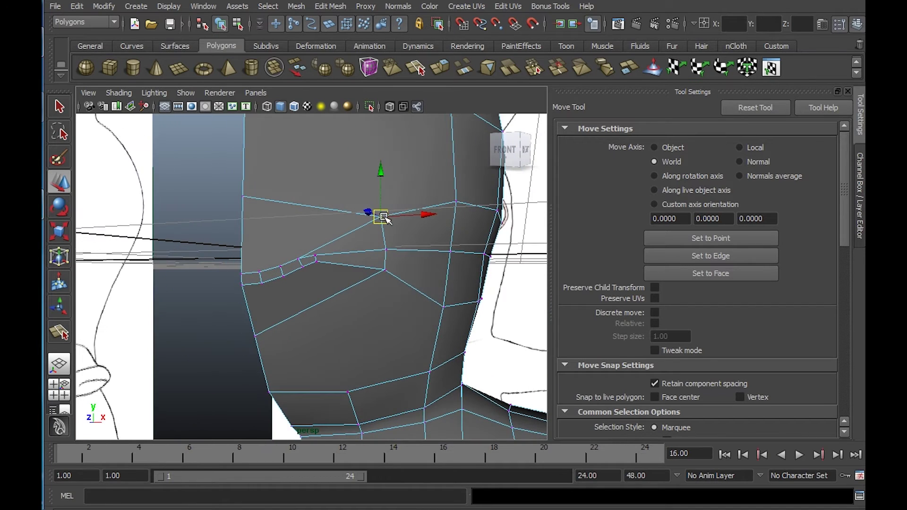
pyautogui.keyDown('alt'); pyautogui.moveTo(418, 267); pyautogui.dragTo(395, 269, button='right'); pyautogui.keyUp('alt')
pyautogui.keyDown('alt'); pyautogui.moveTo(394, 269); pyautogui.dragTo(414, 268); pyautogui.keyUp('alt')
pyautogui.keyDown('alt'); pyautogui.moveTo(337, 262); pyautogui.dragTo(388, 294, button='right'); pyautogui.keyUp('alt')
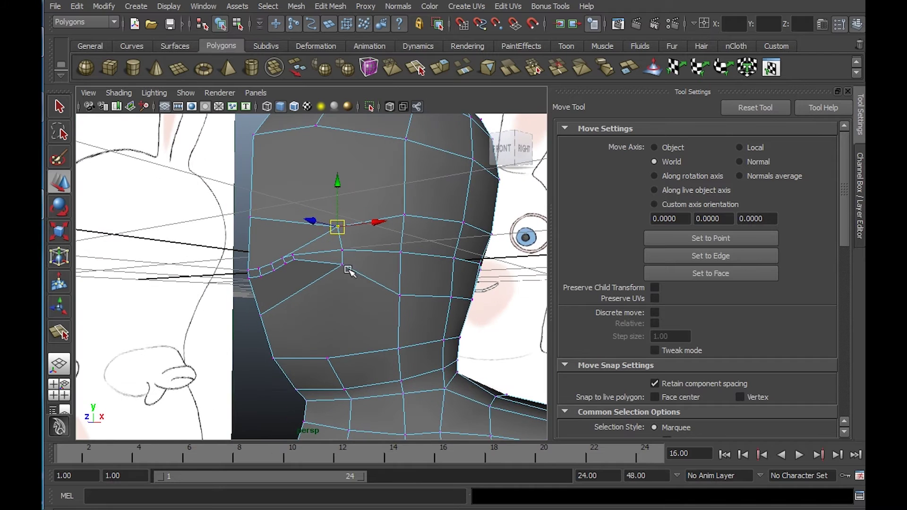
pyautogui.click(342, 267)
pyautogui.moveTo(344, 267); pyautogui.dragTo(346, 272)
# Examine the edge flow below the mouth, around the chin and neck, from several angles and distances
pyautogui.keyDown('alt'); pyautogui.moveTo(346, 275); pyautogui.dragTo(341, 281, button='right'); pyautogui.keyUp('alt')
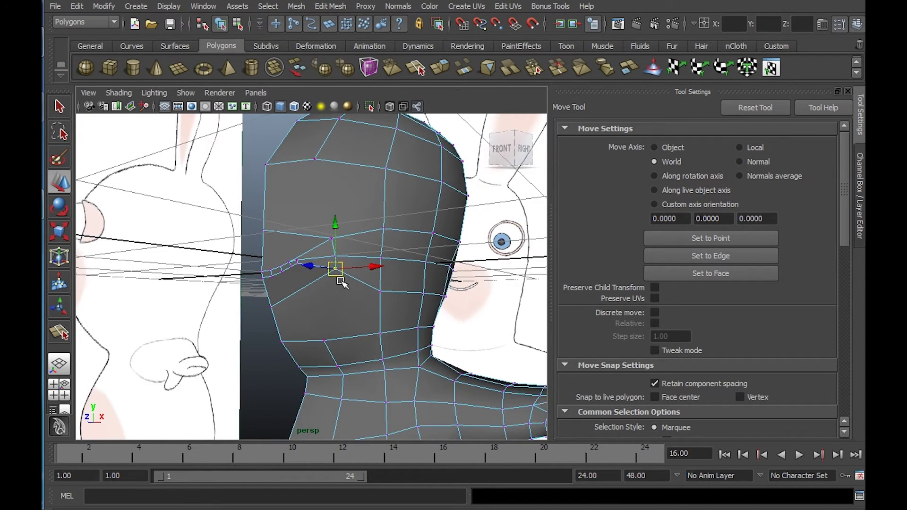
pyautogui.keyDown('alt'); pyautogui.moveTo(341, 281); pyautogui.dragTo(355, 283); pyautogui.keyUp('alt')
pyautogui.keyDown('alt'); pyautogui.moveTo(356, 282); pyautogui.dragTo(422, 326, button='right'); pyautogui.keyUp('alt')
pyautogui.keyDown('alt'); pyautogui.moveTo(381, 310); pyautogui.dragTo(374, 312); pyautogui.keyUp('alt')
pyautogui.keyDown('alt'); pyautogui.moveTo(374, 312); pyautogui.dragTo(401, 231, button='middle'); pyautogui.keyUp('alt')
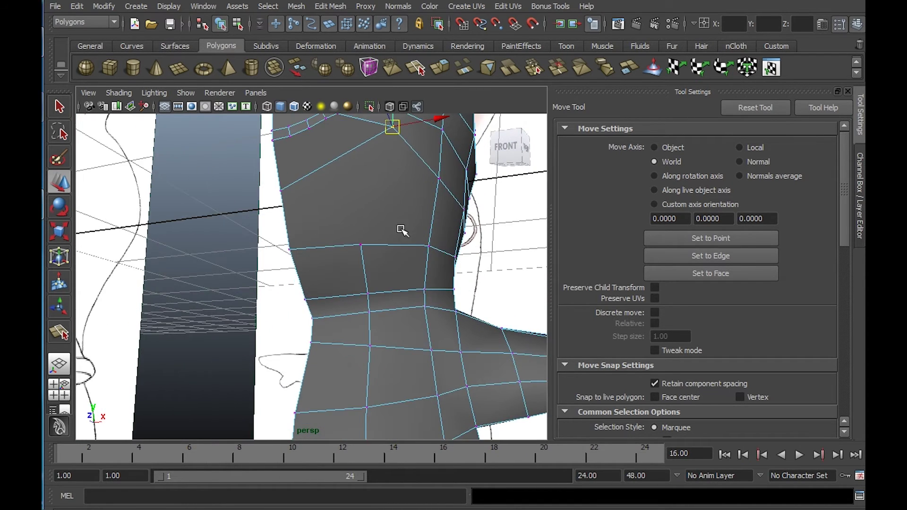
pyautogui.keyDown('alt'); pyautogui.moveTo(401, 230); pyautogui.dragTo(363, 238); pyautogui.keyUp('alt')
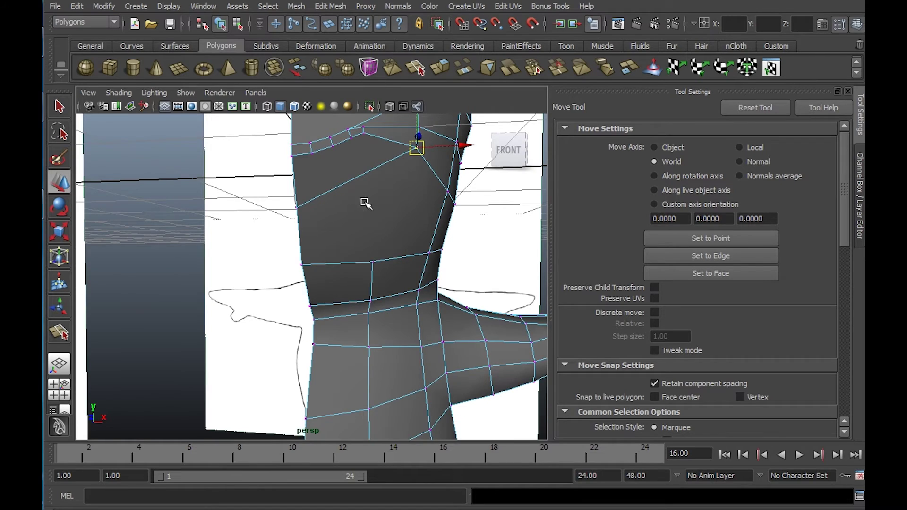
pyautogui.keyDown('alt'); pyautogui.moveTo(364, 202); pyautogui.dragTo(379, 214); pyautogui.keyUp('alt')
pyautogui.keyDown('alt'); pyautogui.moveTo(378, 215); pyautogui.dragTo(355, 214, button='right'); pyautogui.keyUp('alt')
pyautogui.keyDown('alt'); pyautogui.moveTo(356, 214); pyautogui.dragTo(310, 210); pyautogui.keyUp('alt')
pyautogui.keyDown('alt'); pyautogui.moveTo(310, 210); pyautogui.dragTo(212, 164, button='right'); pyautogui.keyUp('alt')
pyautogui.keyDown('alt'); pyautogui.moveTo(309, 219); pyautogui.dragTo(326, 190); pyautogui.keyUp('alt')
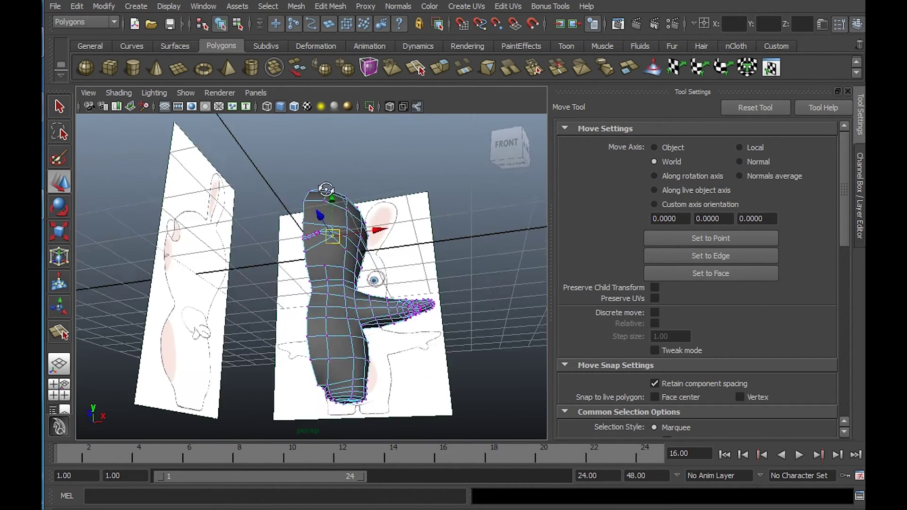
pyautogui.keyDown('alt'); pyautogui.moveTo(326, 190); pyautogui.dragTo(358, 319, button='right'); pyautogui.keyUp('alt')
pyautogui.keyDown('alt'); pyautogui.moveTo(358, 320); pyautogui.dragTo(367, 255, button='middle'); pyautogui.keyUp('alt')
pyautogui.keyDown('alt'); pyautogui.moveTo(366, 255); pyautogui.dragTo(357, 302); pyautogui.keyUp('alt')
pyautogui.keyDown('alt'); pyautogui.moveTo(336, 150); pyautogui.dragTo(346, 232, button='middle'); pyautogui.keyUp('alt')
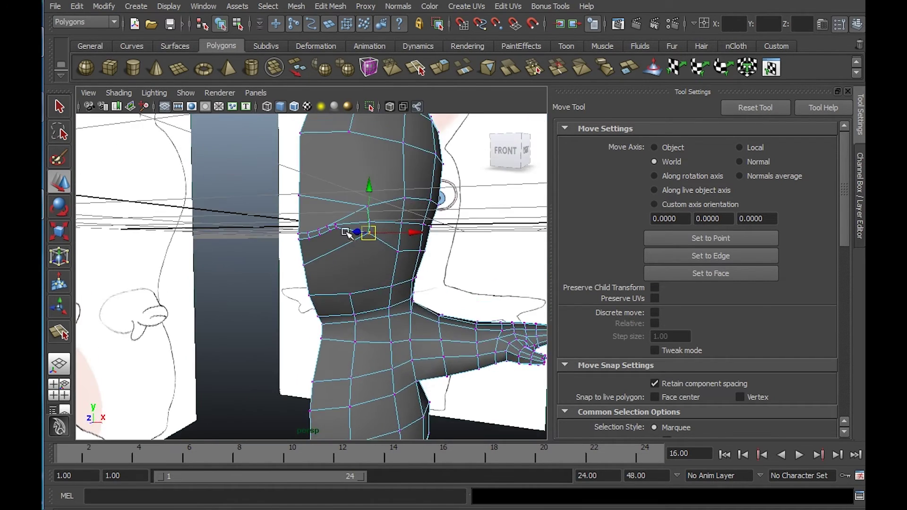
pyautogui.keyDown('alt'); pyautogui.moveTo(346, 233); pyautogui.dragTo(391, 296, button='right'); pyautogui.keyUp('alt')
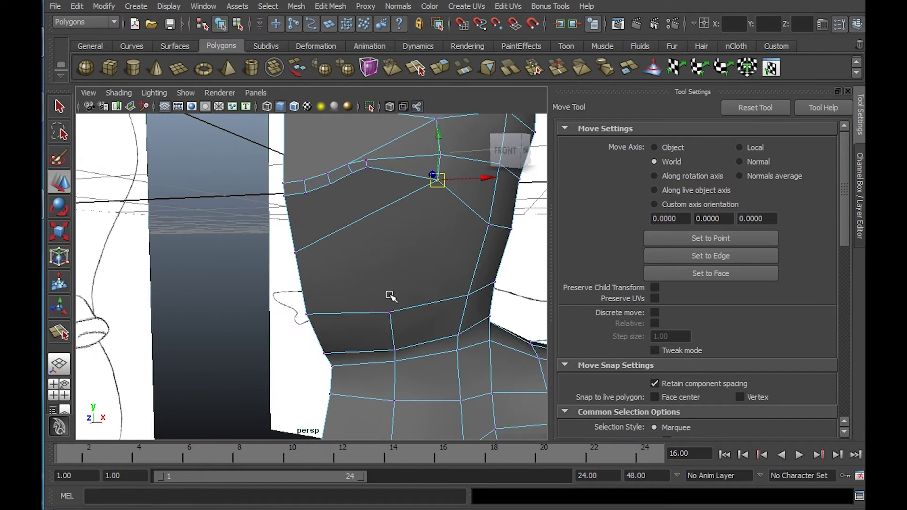
# Split the faces below the mouth from the lower lip vertex through the diagonal edge to the vertex under the chin
pyautogui.click(347, 6)
pyautogui.click(379, 97)
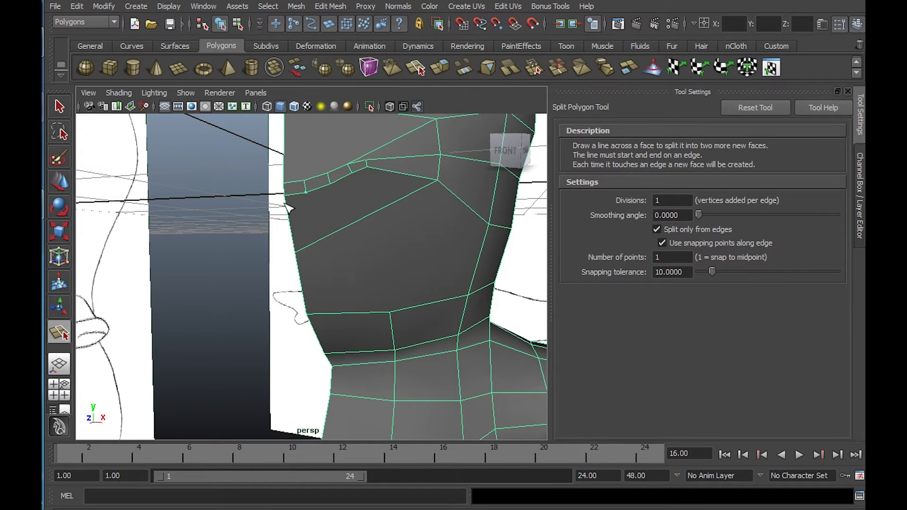
pyautogui.click(306, 193)
pyautogui.press('w')
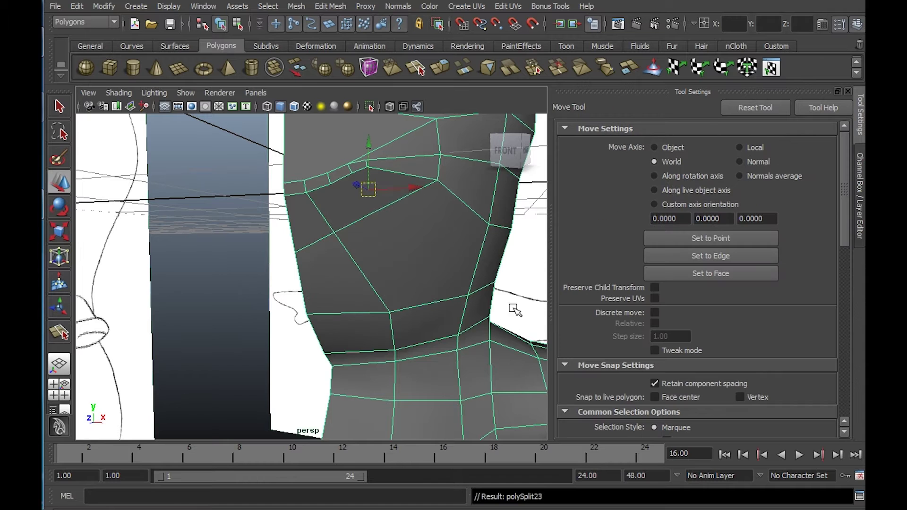
# In the front view, move the vertex under the chin and the neck vertex below it toward the centre line
pyautogui.moveTo(369, 217); pyautogui.dragTo(323, 217, button='right')
pyautogui.keyDown('alt'); pyautogui.moveTo(365, 231); pyautogui.dragTo(405, 243); pyautogui.keyUp('alt')
pyautogui.click(360, 215)
pyautogui.click(363, 214)
pyautogui.press('space')
pyautogui.press('space')
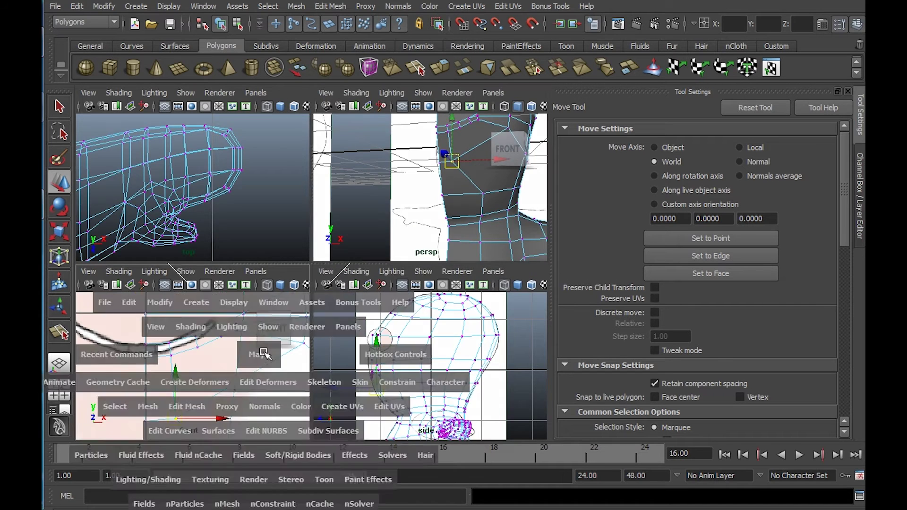
pyautogui.keyDown('alt'); pyautogui.moveTo(263, 353); pyautogui.dragTo(253, 314, button='right'); pyautogui.keyUp('alt')
pyautogui.keyDown('alt'); pyautogui.moveTo(306, 395); pyautogui.dragTo(307, 283, button='middle'); pyautogui.keyUp('alt')
pyautogui.click(348, 245)
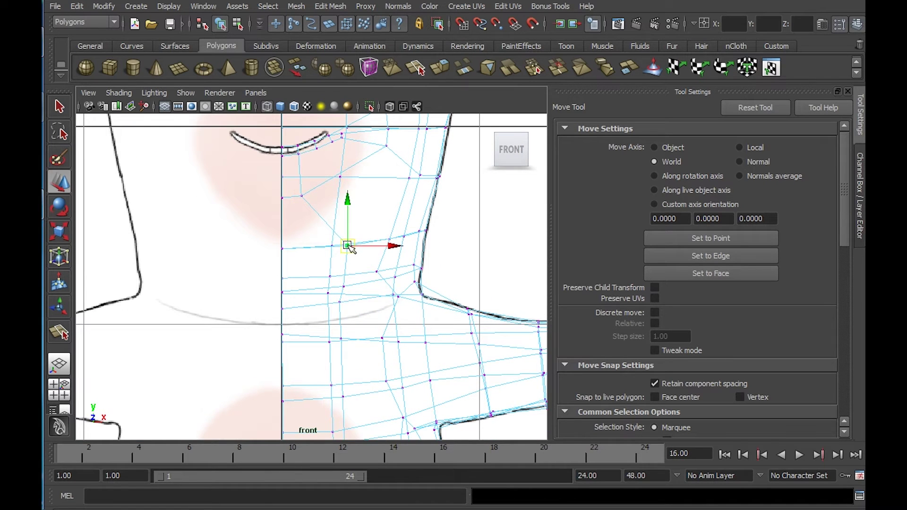
pyautogui.moveTo(379, 246); pyautogui.dragTo(341, 248)
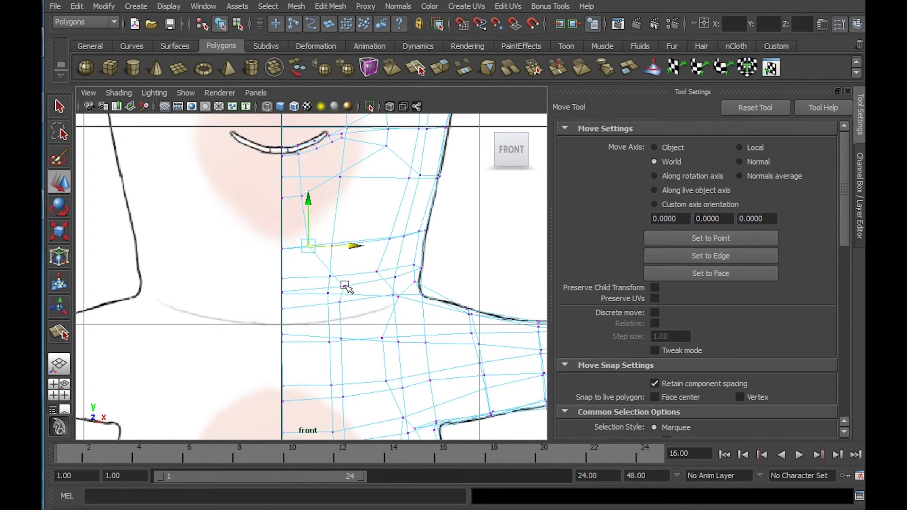
pyautogui.click(345, 285)
pyautogui.moveTo(375, 286); pyautogui.dragTo(340, 287)
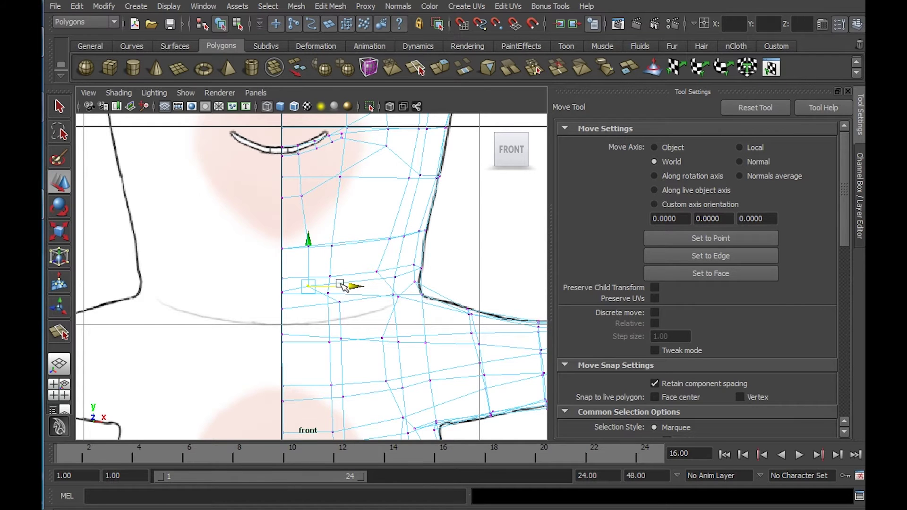
# Move the vertices of the same column down the torso toward the centre line, then nudge the lower ones slightly back outward
pyautogui.keyDown('alt'); pyautogui.moveTo(341, 286); pyautogui.dragTo(348, 176, button='middle'); pyautogui.keyUp('alt')
pyautogui.click(344, 216)
pyautogui.keyDown('alt'); pyautogui.moveTo(389, 400); pyautogui.dragTo(377, 206, button='middle'); pyautogui.keyUp('alt')
pyautogui.keyDown('shift'); pyautogui.doubleClick(335, 299); pyautogui.keyUp('shift')
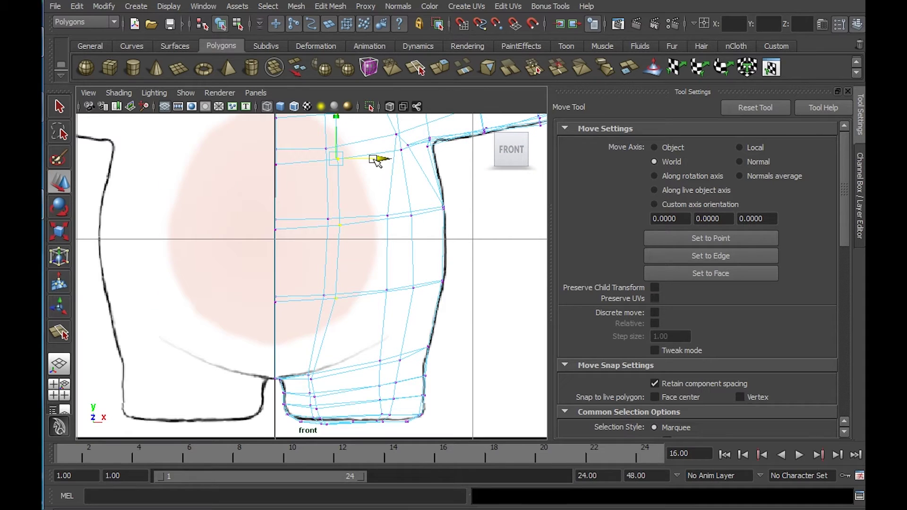
pyautogui.moveTo(375, 160); pyautogui.dragTo(345, 158)
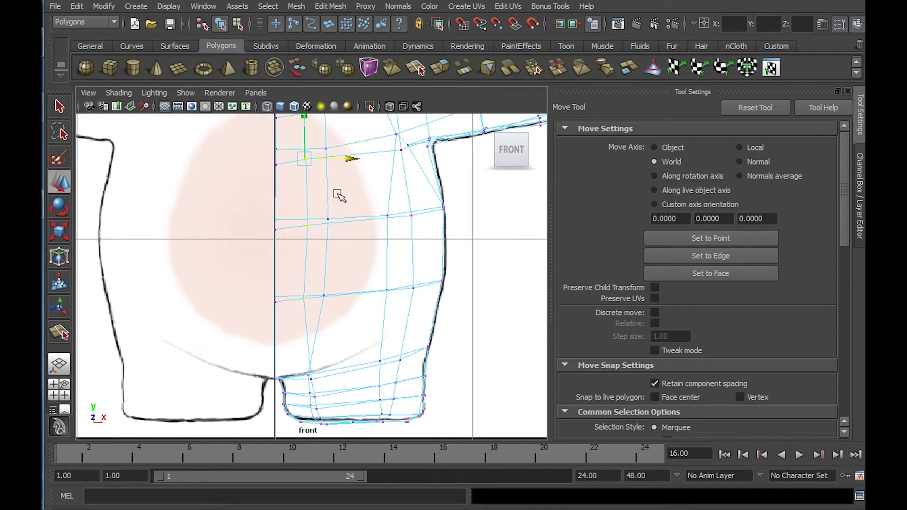
pyautogui.click(310, 226)
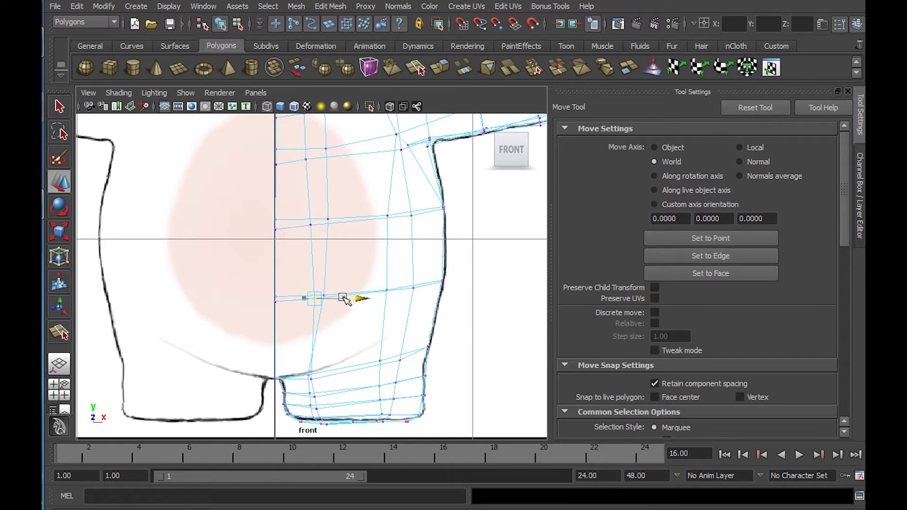
pyautogui.moveTo(343, 298); pyautogui.dragTo(341, 297)
# In the perspective view, pull the lower belly vertex of that column forward to round out the belly
pyautogui.scroll(-3, 345, 288)
pyautogui.keyDown('alt'); pyautogui.moveTo(309, 211); pyautogui.dragTo(309, 317, button='middle'); pyautogui.keyUp('alt')
pyautogui.press('space')
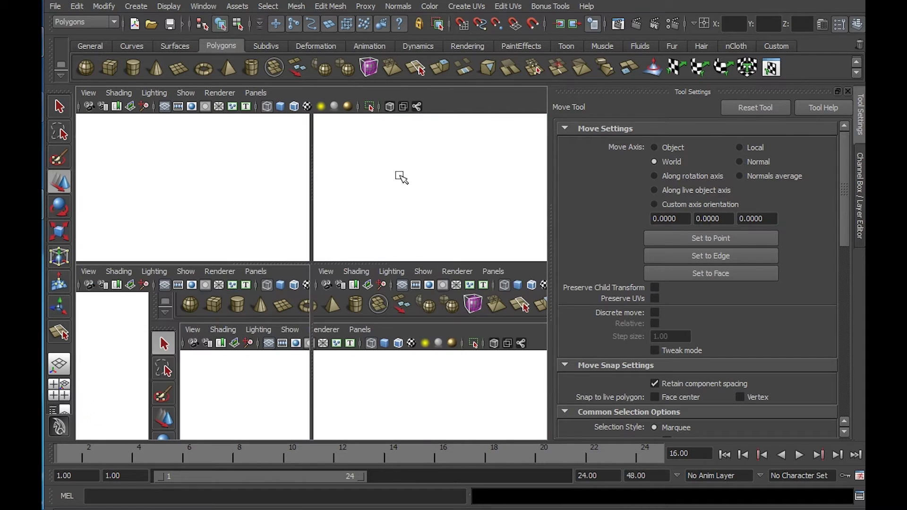
pyautogui.press('space')
pyautogui.scroll(-5, 395, 210)
pyautogui.keyDown('alt'); pyautogui.moveTo(361, 331); pyautogui.dragTo(401, 279, button='middle'); pyautogui.keyUp('alt')
pyautogui.keyDown('alt'); pyautogui.moveTo(401, 279); pyautogui.dragTo(363, 278); pyautogui.keyUp('alt')
pyautogui.keyDown('alt'); pyautogui.moveTo(362, 277); pyautogui.dragTo(373, 326, button='middle'); pyautogui.keyUp('alt')
pyautogui.keyDown('alt'); pyautogui.moveTo(363, 220); pyautogui.dragTo(372, 233, button='middle'); pyautogui.keyUp('alt')
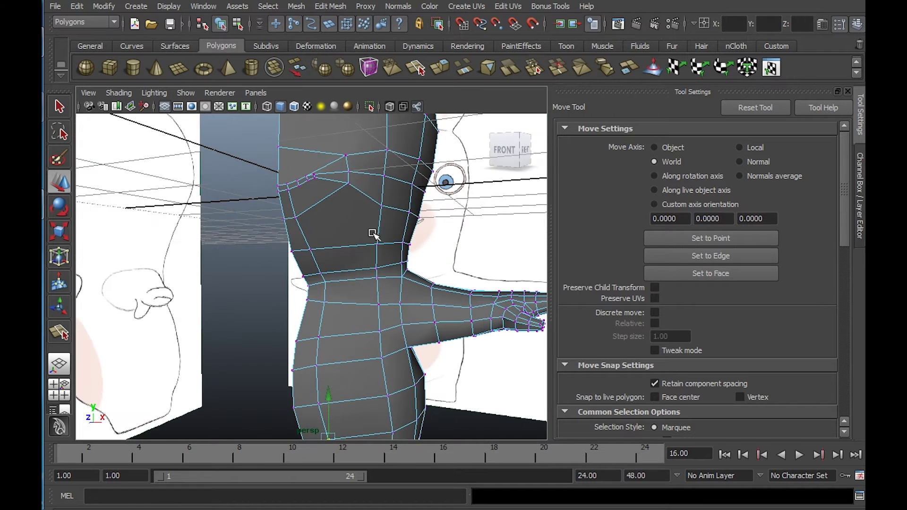
pyautogui.keyDown('alt'); pyautogui.moveTo(395, 267); pyautogui.dragTo(386, 250, button='middle'); pyautogui.keyUp('alt')
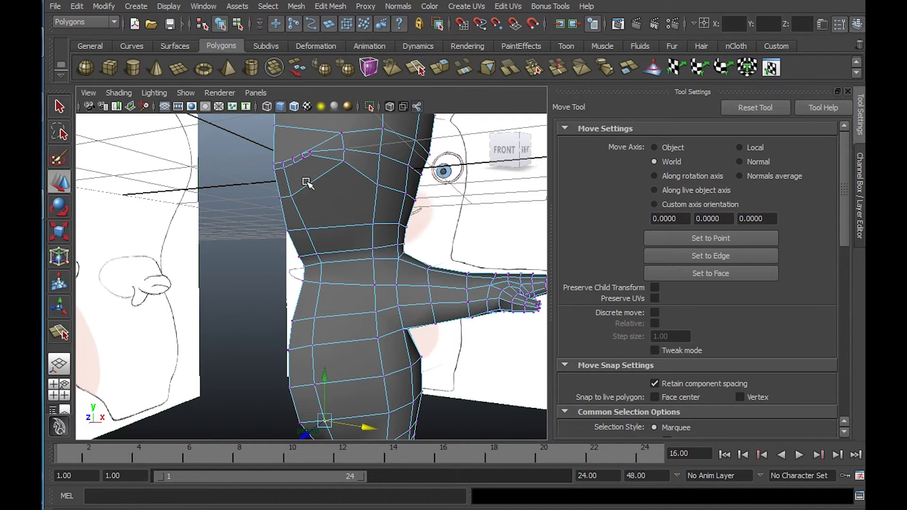
pyautogui.keyDown('alt'); pyautogui.moveTo(350, 370); pyautogui.dragTo(279, 234); pyautogui.keyUp('alt')
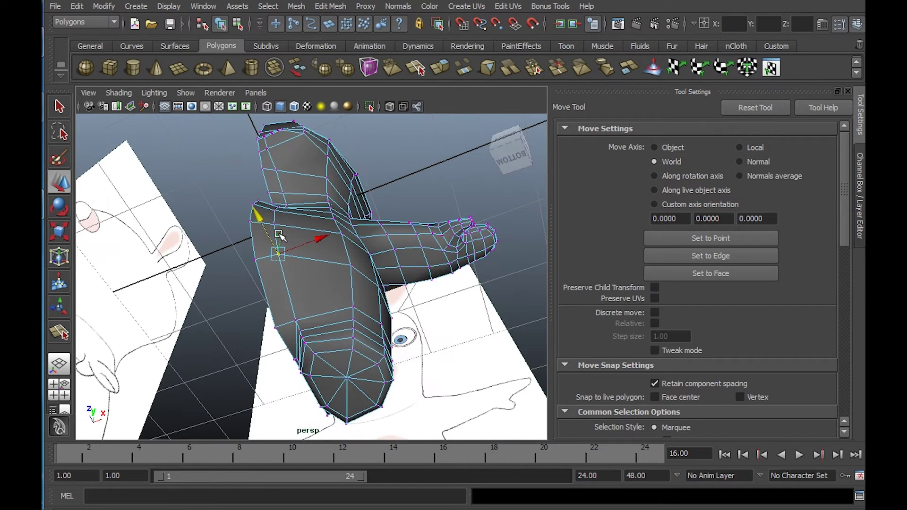
# Select the column's vertices along the neck and chest and adjust them forward to follow the body's curve
pyautogui.keyDown('alt'); pyautogui.moveTo(300, 193); pyautogui.dragTo(236, 234); pyautogui.keyUp('alt')
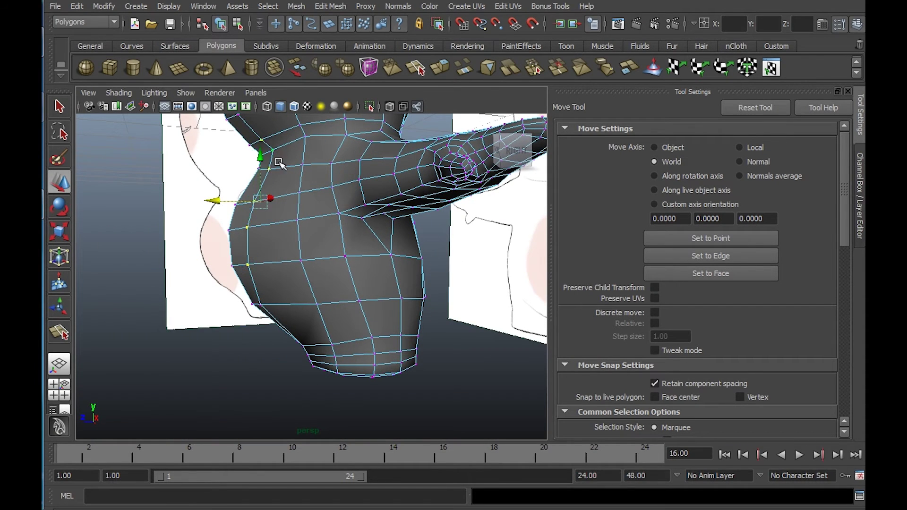
pyautogui.keyDown('alt'); pyautogui.moveTo(278, 163); pyautogui.dragTo(338, 142); pyautogui.keyUp('alt')
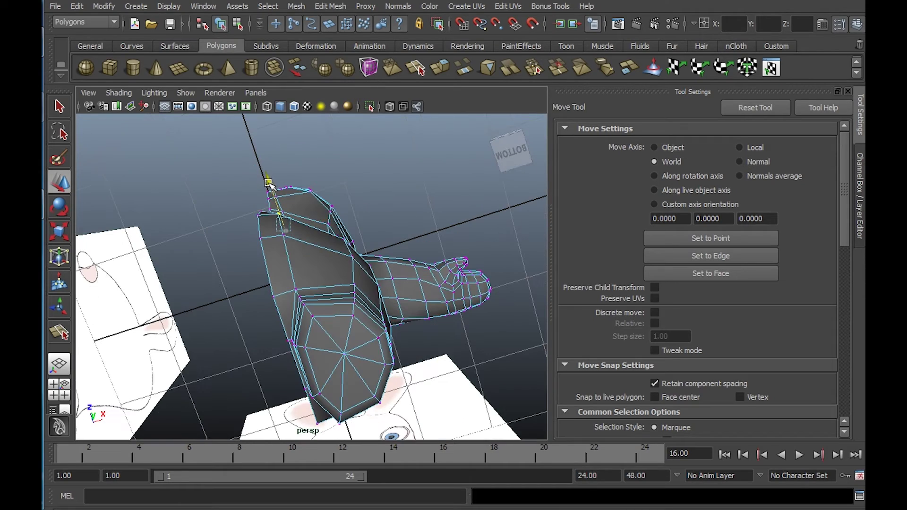
pyautogui.keyDown('alt'); pyautogui.moveTo(274, 189); pyautogui.dragTo(261, 214); pyautogui.keyUp('alt')
pyautogui.keyDown('alt'); pyautogui.moveTo(261, 215); pyautogui.dragTo(310, 203, button='right'); pyautogui.keyUp('alt')
pyautogui.keyDown('alt'); pyautogui.moveTo(310, 203); pyautogui.dragTo(334, 279, button='middle'); pyautogui.keyUp('alt')
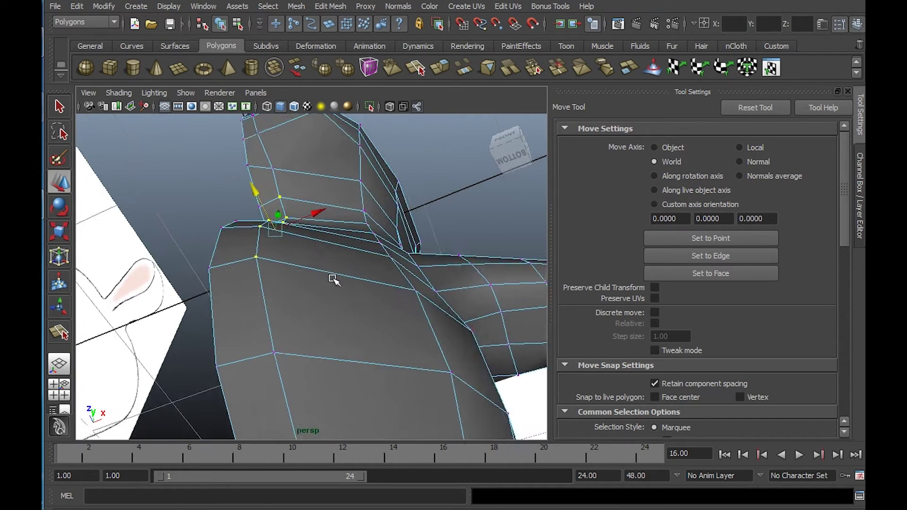
pyautogui.keyDown('alt'); pyautogui.moveTo(334, 279); pyautogui.dragTo(305, 241); pyautogui.keyUp('alt')
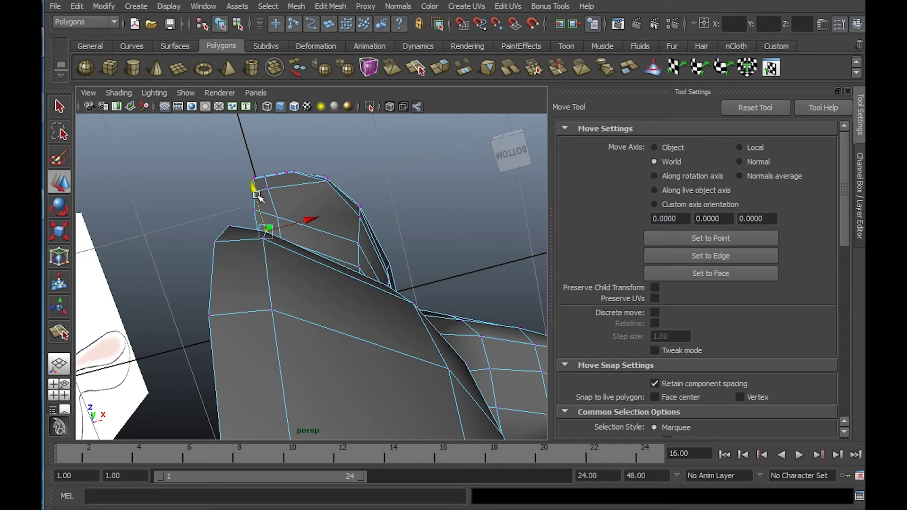
pyautogui.moveTo(252, 182); pyautogui.dragTo(254, 188)
# Fine-tune the depth of individual column vertices around the upper chest and neck, checking them against the side profile
pyautogui.keyDown('alt'); pyautogui.moveTo(253, 188); pyautogui.dragTo(273, 228); pyautogui.keyUp('alt')
pyautogui.keyDown('alt'); pyautogui.moveTo(273, 229); pyautogui.dragTo(302, 251, button='right'); pyautogui.keyUp('alt')
pyautogui.keyDown('alt'); pyautogui.moveTo(302, 251); pyautogui.dragTo(322, 302, button='middle'); pyautogui.keyUp('alt')
pyautogui.keyDown('alt'); pyautogui.moveTo(323, 303); pyautogui.dragTo(323, 222); pyautogui.keyUp('alt')
pyautogui.click(282, 224)
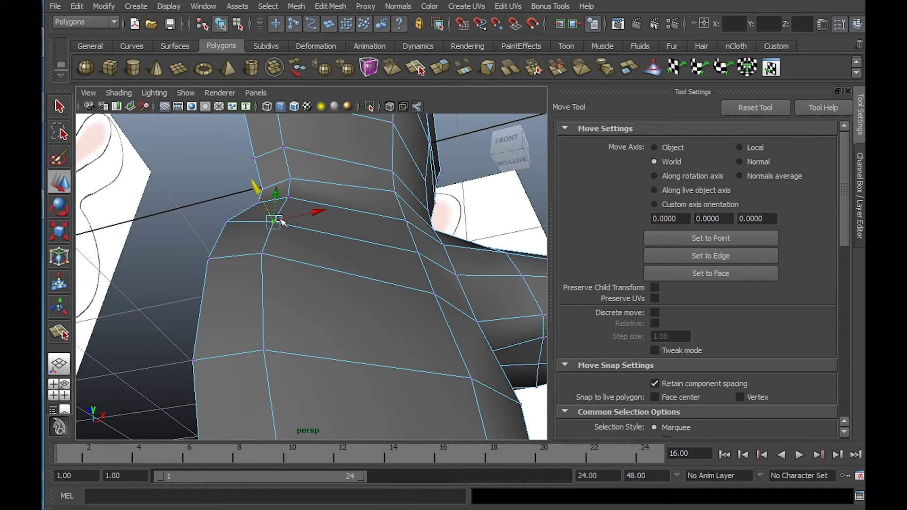
pyautogui.keyDown('alt'); pyautogui.moveTo(268, 178); pyautogui.dragTo(360, 220); pyautogui.keyUp('alt')
pyautogui.keyDown('alt'); pyautogui.moveTo(361, 221); pyautogui.dragTo(373, 279, button='middle'); pyautogui.keyUp('alt')
pyautogui.keyDown('alt'); pyautogui.moveTo(318, 252); pyautogui.dragTo(331, 203); pyautogui.keyUp('alt')
pyautogui.keyDown('alt'); pyautogui.moveTo(331, 203); pyautogui.dragTo(312, 241, button='middle'); pyautogui.keyUp('alt')
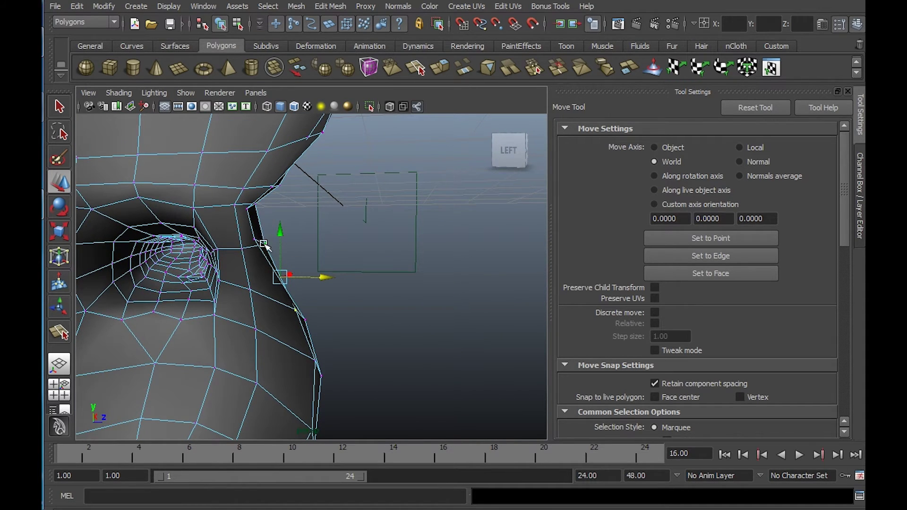
pyautogui.keyDown('alt'); pyautogui.moveTo(292, 222); pyautogui.dragTo(321, 217); pyautogui.keyUp('alt')
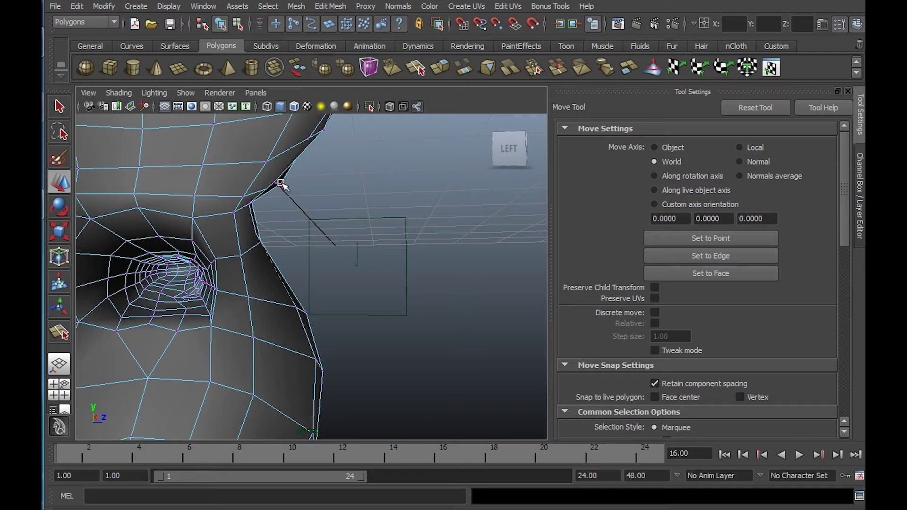
# Insert an edge loop running lengthwise down the front of the torso, between the centre column and the side column
pyautogui.scroll(-5, 318, 190)
pyautogui.keyDown('alt'); pyautogui.moveTo(317, 176); pyautogui.dragTo(269, 251); pyautogui.keyUp('alt')
pyautogui.scroll(-2, 269, 250)
pyautogui.keyDown('alt'); pyautogui.moveTo(344, 362); pyautogui.dragTo(347, 263, button='middle'); pyautogui.keyUp('alt')
pyautogui.keyDown('alt'); pyautogui.moveTo(348, 263); pyautogui.dragTo(352, 197); pyautogui.keyUp('alt')
pyautogui.scroll(3, 353, 197)
pyautogui.keyDown('alt'); pyautogui.moveTo(383, 267); pyautogui.dragTo(363, 280, button='middle'); pyautogui.keyUp('alt')
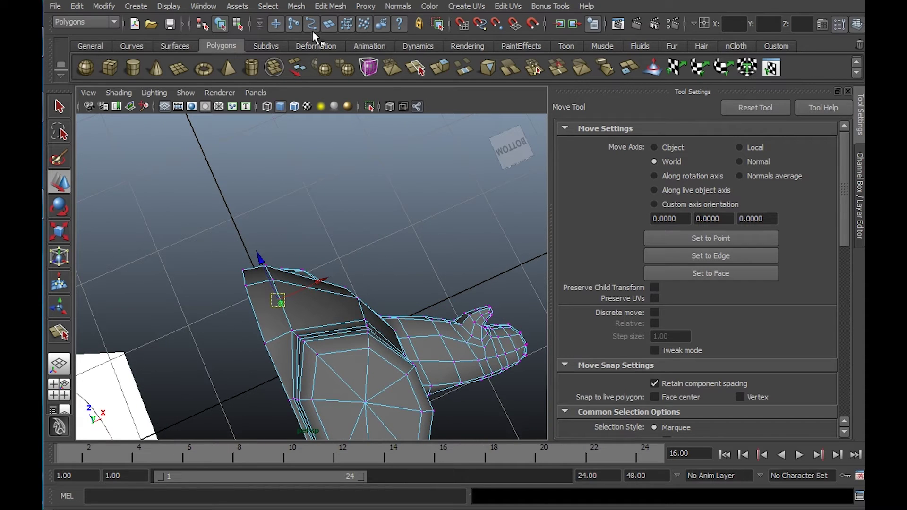
pyautogui.click(328, 6)
pyautogui.click(364, 109)
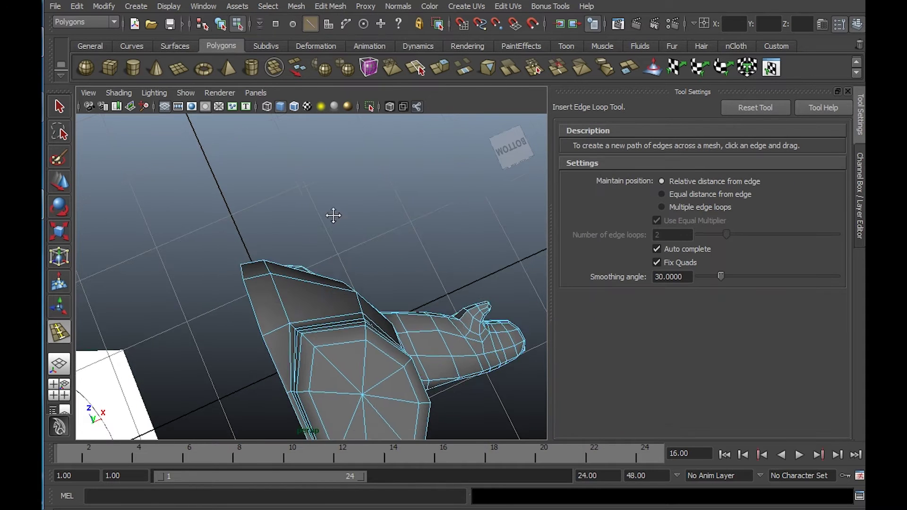
pyautogui.keyDown('alt'); pyautogui.moveTo(333, 215); pyautogui.dragTo(326, 194, button='middle'); pyautogui.keyUp('alt')
pyautogui.scroll(3, 341, 266)
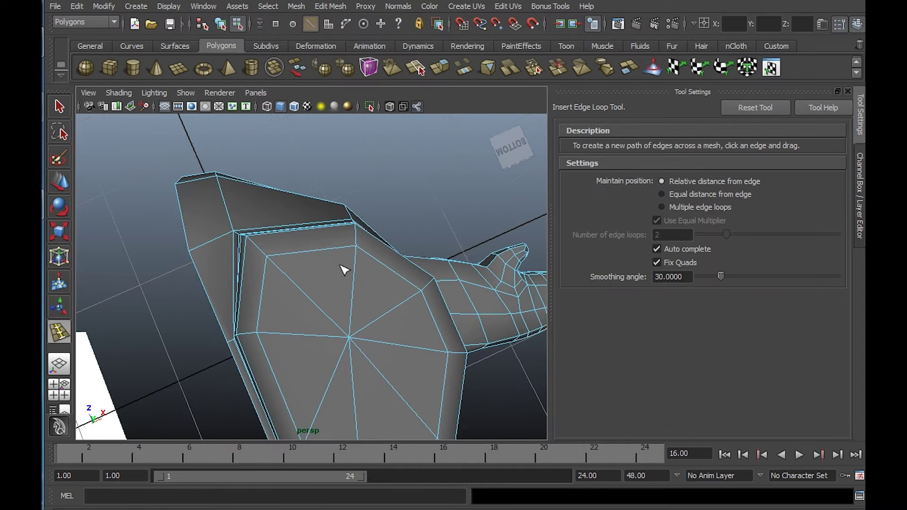
pyautogui.click(300, 233)
pyautogui.press('w')
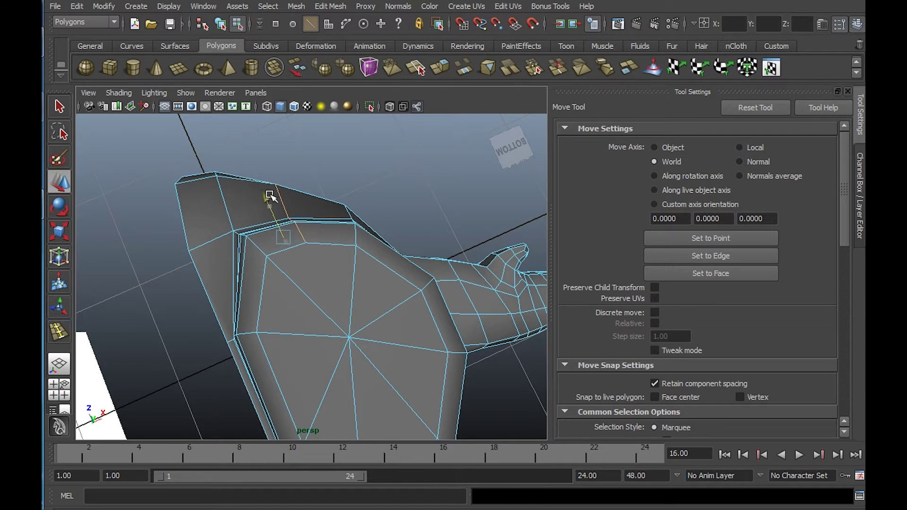
# Move the new torso edge loop forward and outward to round the front of the body
pyautogui.keyDown('alt'); pyautogui.moveTo(325, 215); pyautogui.dragTo(331, 261); pyautogui.keyUp('alt')
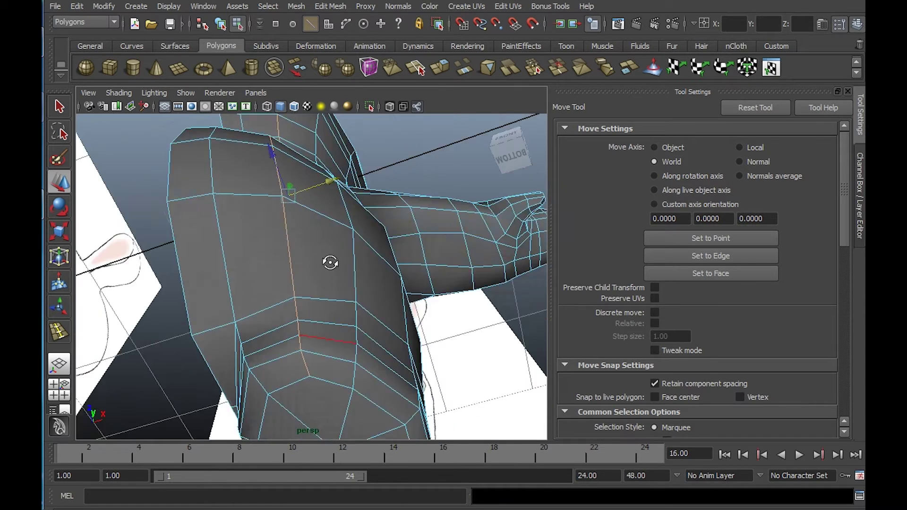
pyautogui.keyDown('alt'); pyautogui.moveTo(330, 261); pyautogui.dragTo(233, 239, button='right'); pyautogui.keyUp('alt')
pyautogui.keyDown('alt'); pyautogui.moveTo(279, 222); pyautogui.dragTo(314, 173); pyautogui.keyUp('alt')
pyautogui.press('e')
pyautogui.press('w')
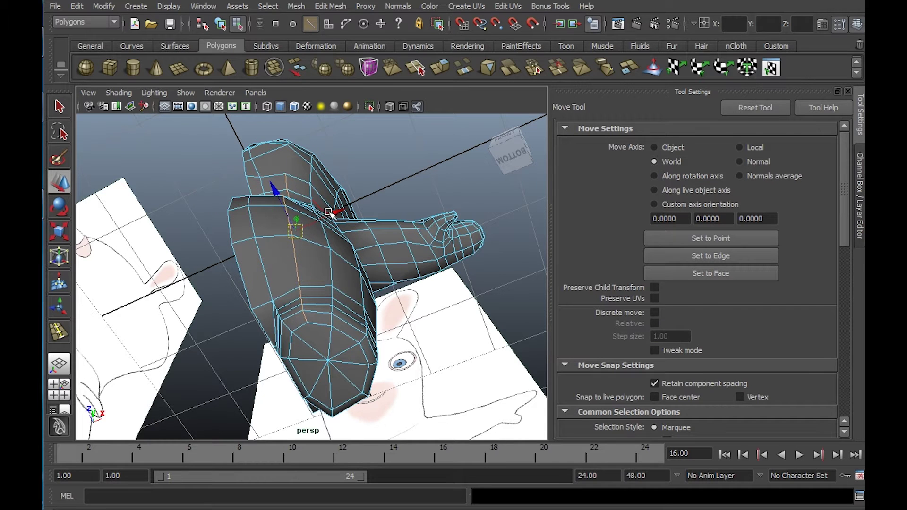
pyautogui.moveTo(329, 213); pyautogui.dragTo(385, 310)
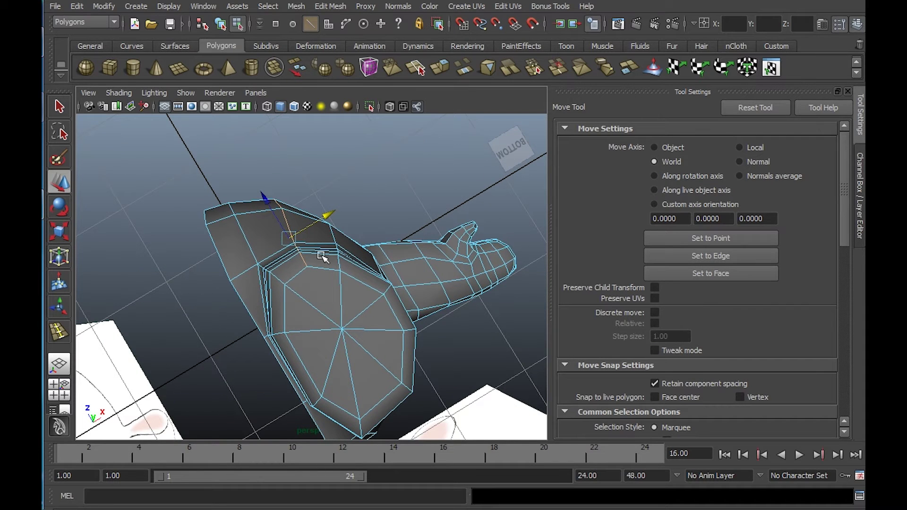
pyautogui.keyDown('alt'); pyautogui.moveTo(332, 254); pyautogui.dragTo(353, 313); pyautogui.keyUp('alt')
pyautogui.keyDown('alt'); pyautogui.moveTo(352, 313); pyautogui.dragTo(437, 250, button='right'); pyautogui.keyUp('alt')
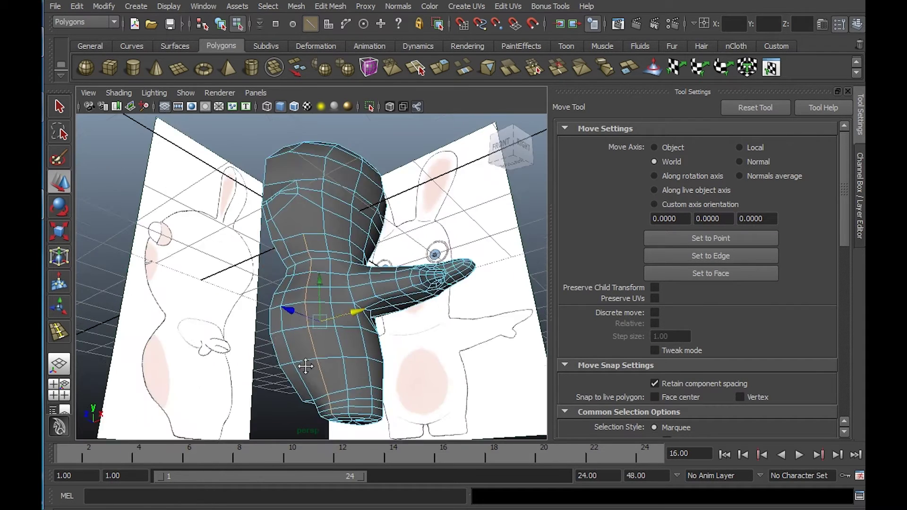
# Try inserting an edge loop through the narrow strip of faces along the mouth, and undo it
pyautogui.keyDown('alt'); pyautogui.moveTo(438, 250); pyautogui.dragTo(371, 338); pyautogui.keyUp('alt')
pyautogui.keyDown('alt'); pyautogui.moveTo(370, 338); pyautogui.dragTo(374, 363, button='right'); pyautogui.keyUp('alt')
pyautogui.keyDown('alt'); pyautogui.moveTo(374, 362); pyautogui.dragTo(366, 282, button='middle'); pyautogui.keyUp('alt')
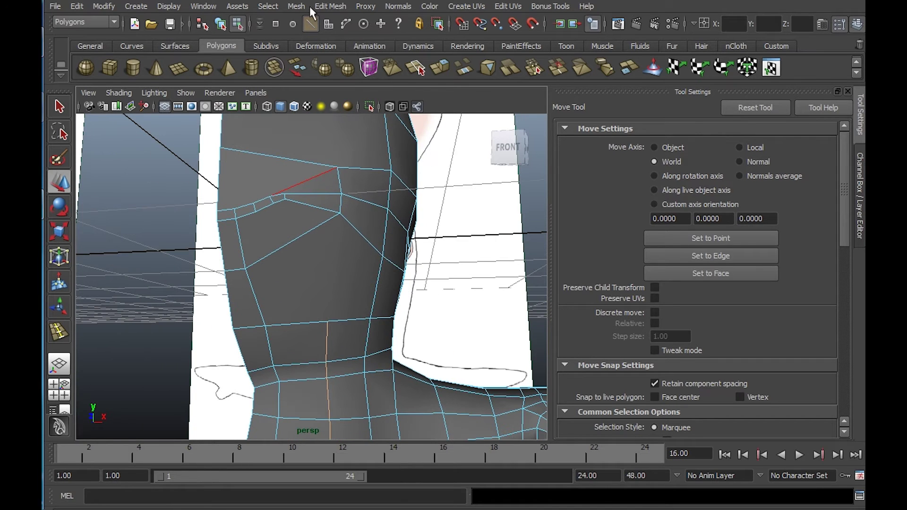
pyautogui.click(302, 6)
pyautogui.moveTo(334, 6)
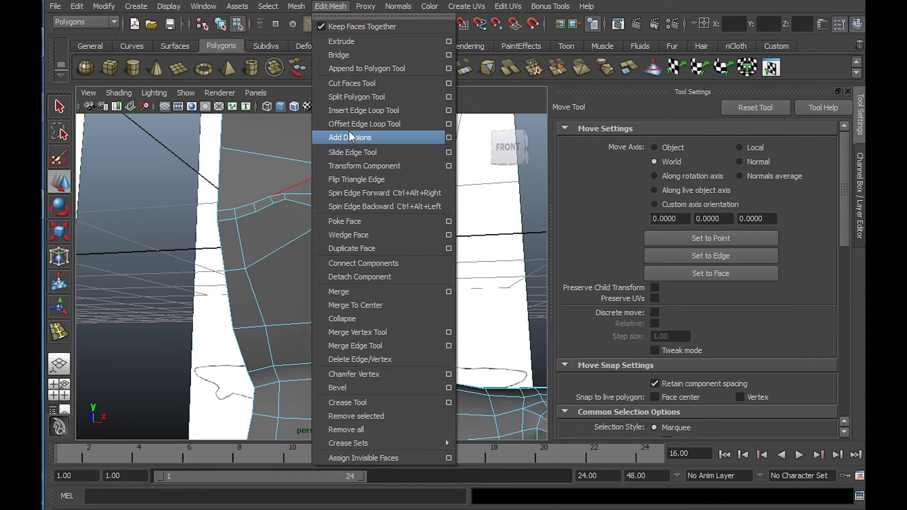
pyautogui.click(361, 110)
pyautogui.moveTo(264, 214)
pyautogui.mouseDown()
pyautogui.moveTo(249, 226)
pyautogui.moveTo(269, 218)
pyautogui.mouseUp()
pyautogui.hotkey('ctrl', 'z')
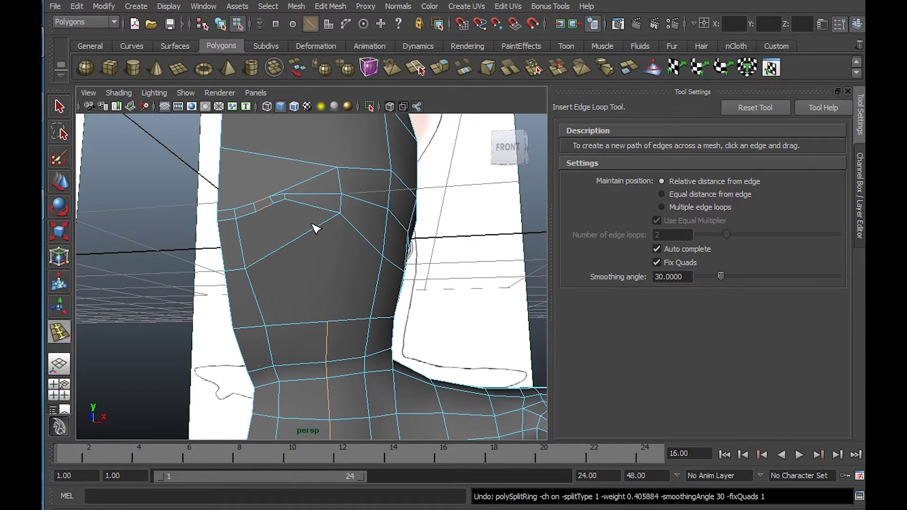
# Split the faces from the next lower lip vertex through the diagonal edge to the upper end of the torso loop
pyautogui.click(330, 6)
pyautogui.click(374, 93)
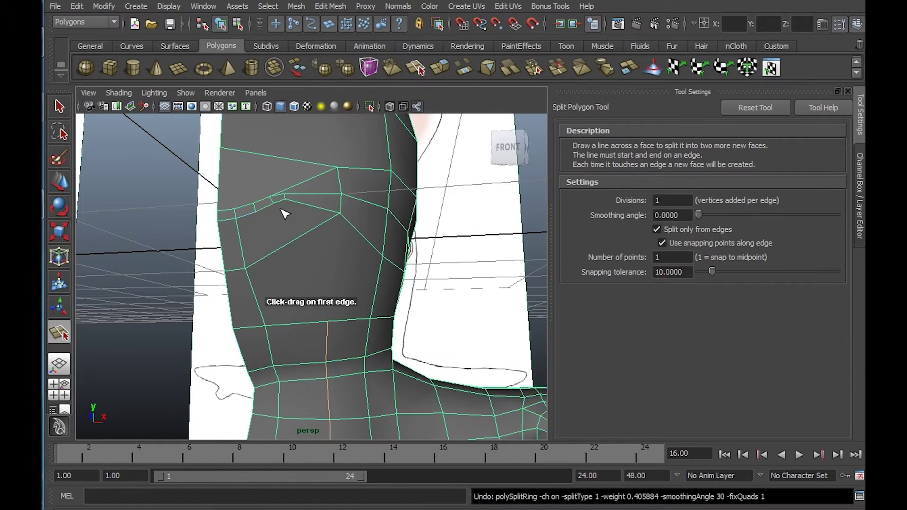
pyautogui.click(264, 212)
pyautogui.moveTo(306, 324); pyautogui.dragTo(372, 320)
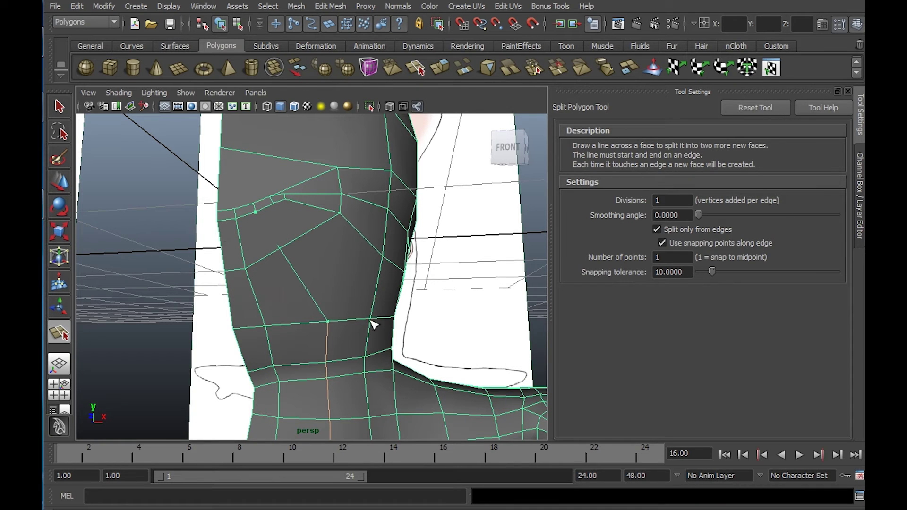
pyautogui.press('w')
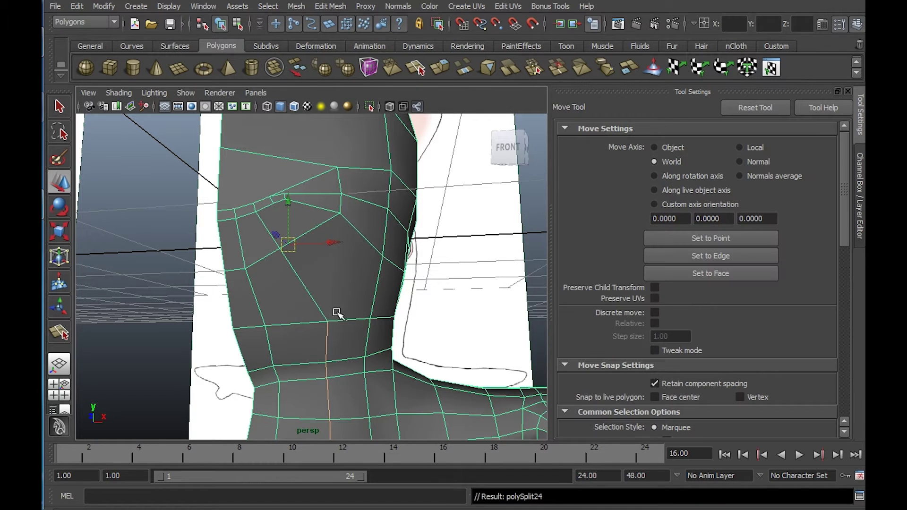
# Adjust the new split's vertices on the diagonal edge and under the chin toward the centre line
pyautogui.moveTo(342, 314); pyautogui.dragTo(310, 265, button='right')
pyautogui.keyDown('alt'); pyautogui.moveTo(312, 271); pyautogui.dragTo(328, 280); pyautogui.keyUp('alt')
pyautogui.keyDown('alt'); pyautogui.moveTo(329, 279); pyautogui.dragTo(329, 231, button='middle'); pyautogui.keyUp('alt')
pyautogui.keyDown('alt'); pyautogui.moveTo(329, 231); pyautogui.dragTo(307, 252); pyautogui.keyUp('alt')
pyautogui.click(282, 186)
pyautogui.keyDown('alt'); pyautogui.moveTo(353, 202); pyautogui.dragTo(264, 190); pyautogui.keyUp('alt')
pyautogui.click(317, 260)
pyautogui.moveTo(316, 261)
pyautogui.mouseDown()
pyautogui.moveTo(288, 265)
pyautogui.moveTo(298, 268)
pyautogui.mouseUp()
pyautogui.keyDown('alt'); pyautogui.moveTo(308, 260); pyautogui.dragTo(303, 230, button='middle'); pyautogui.keyUp('alt')
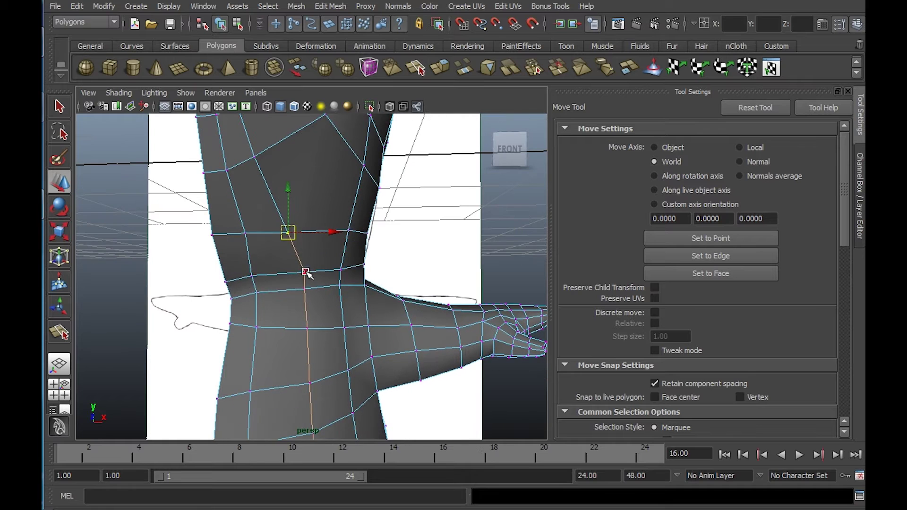
# Nudge the new torso loop's vertices at the neck and upper chest sideways so the loop runs down in a smooth line
pyautogui.click(308, 272)
pyautogui.keyDown('alt'); pyautogui.moveTo(313, 275); pyautogui.dragTo(311, 297); pyautogui.keyUp('alt')
pyautogui.click(317, 293)
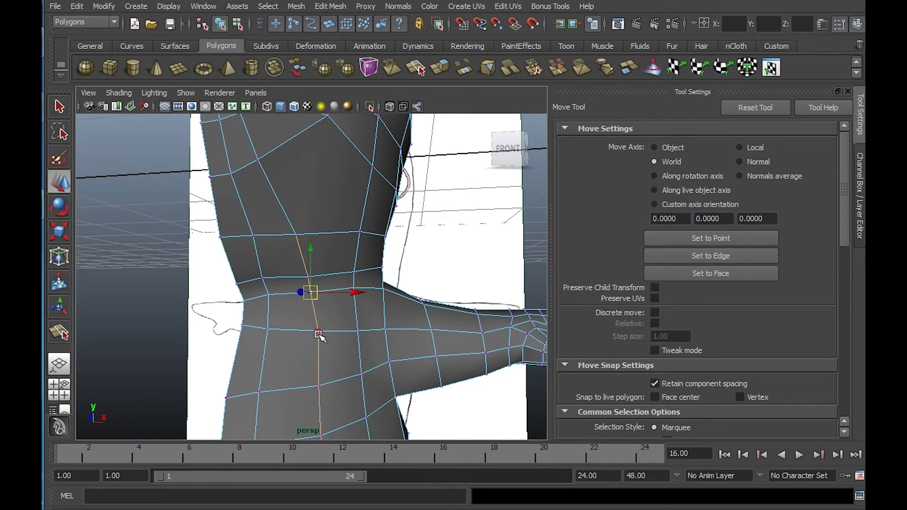
pyautogui.click(318, 333)
pyautogui.moveTo(318, 333); pyautogui.dragTo(315, 334)
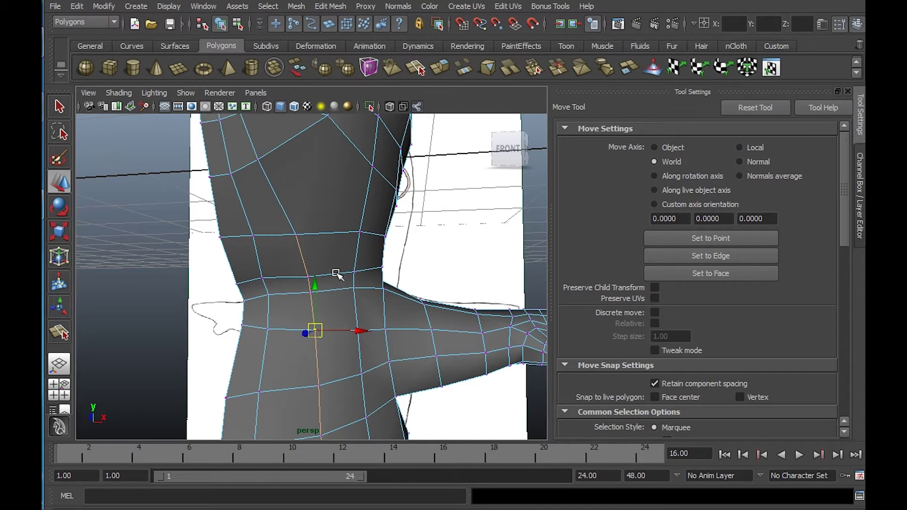
# Examine the edge flow along the torso, under the chin and around the side of the neck
pyautogui.click(337, 273)
pyautogui.moveTo(346, 271); pyautogui.dragTo(271, 251, button='right')
pyautogui.moveTo(270, 250); pyautogui.dragTo(394, 360)
pyautogui.keyDown('alt'); pyautogui.moveTo(373, 310); pyautogui.dragTo(363, 250, button='middle'); pyautogui.keyUp('alt')
pyautogui.moveTo(285, 267); pyautogui.dragTo(427, 365)
pyautogui.click(425, 345)
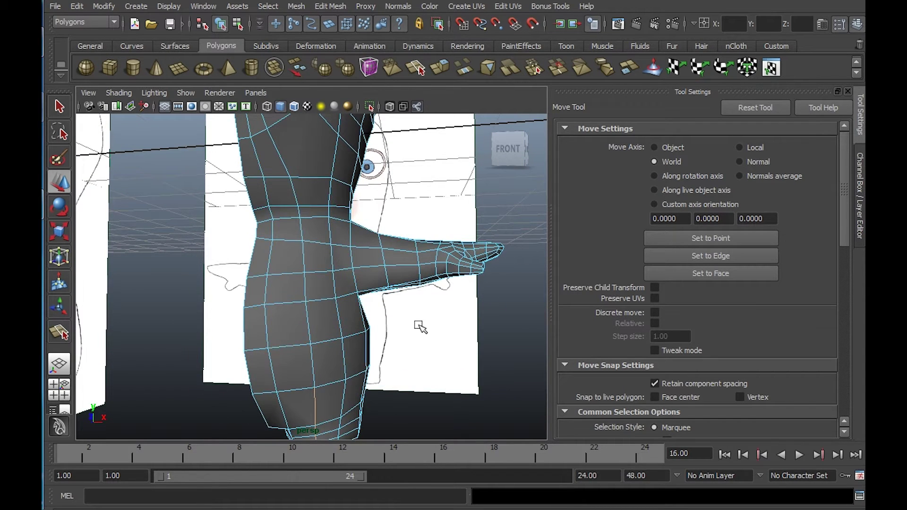
pyautogui.keyDown('alt'); pyautogui.moveTo(376, 206); pyautogui.dragTo(391, 331, button='middle'); pyautogui.keyUp('alt')
pyautogui.keyDown('alt'); pyautogui.moveTo(392, 331); pyautogui.dragTo(504, 358, button='right'); pyautogui.keyUp('alt')
pyautogui.keyDown('alt'); pyautogui.moveTo(378, 310); pyautogui.dragTo(366, 215); pyautogui.keyUp('alt')
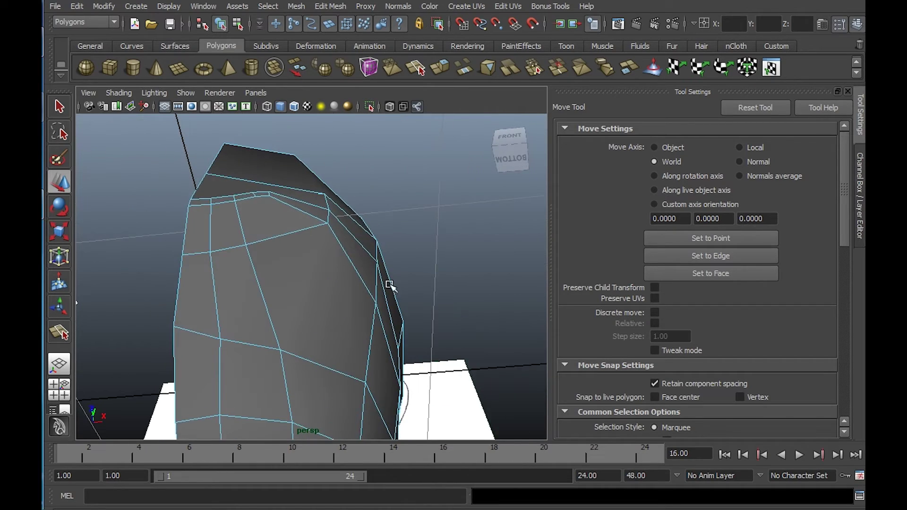
pyautogui.keyDown('alt'); pyautogui.moveTo(389, 284); pyautogui.dragTo(362, 356); pyautogui.keyUp('alt')
pyautogui.keyDown('alt'); pyautogui.moveTo(362, 357); pyautogui.dragTo(326, 326, button='right'); pyautogui.keyUp('alt')
pyautogui.keyDown('alt'); pyautogui.moveTo(357, 274); pyautogui.dragTo(316, 202); pyautogui.keyUp('alt')
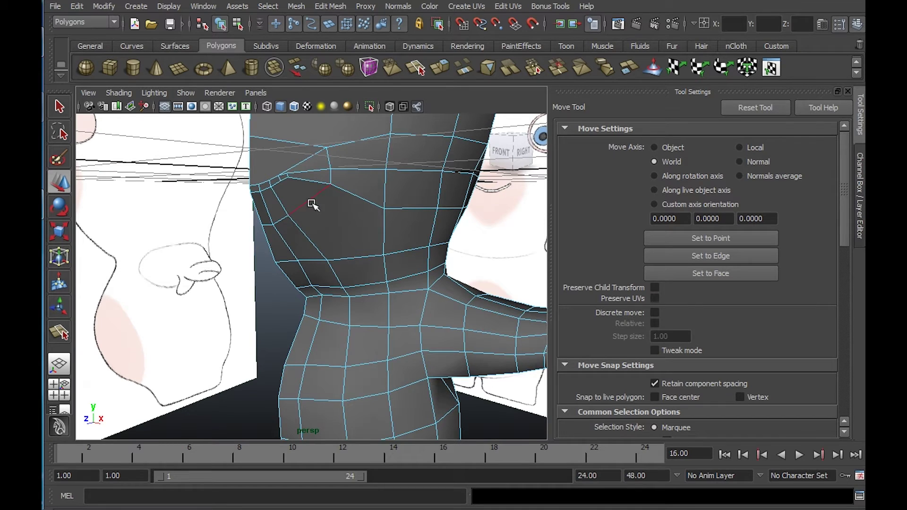
# Delete the two vertical edges that run from the cheek vertex down to the shoulder row
pyautogui.click(385, 275)
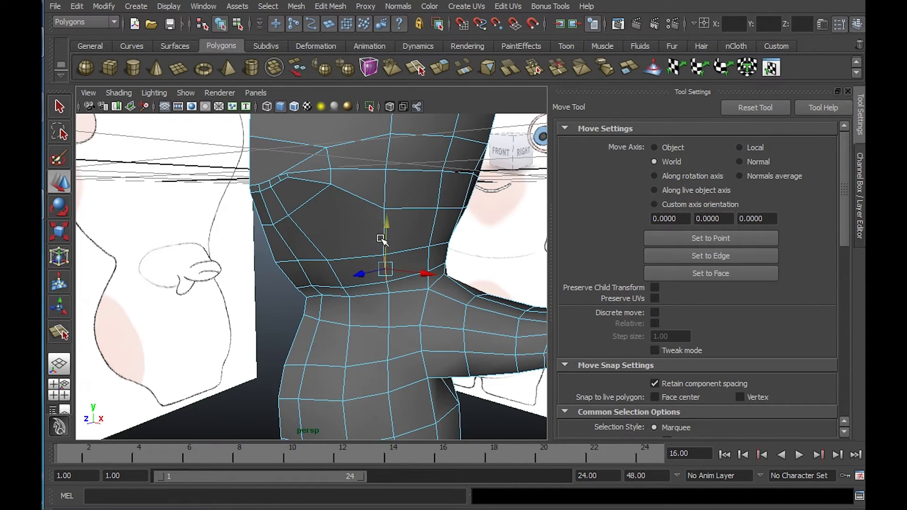
pyautogui.moveTo(385, 268); pyautogui.dragTo(385, 243)
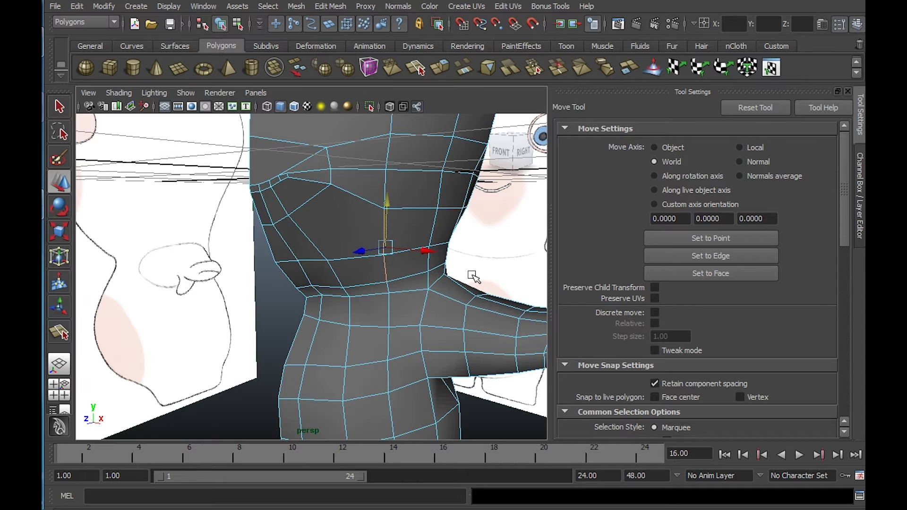
pyautogui.keyDown('alt'); pyautogui.moveTo(409, 255); pyautogui.dragTo(435, 229); pyautogui.keyUp('alt')
pyautogui.scroll(3, 440, 229)
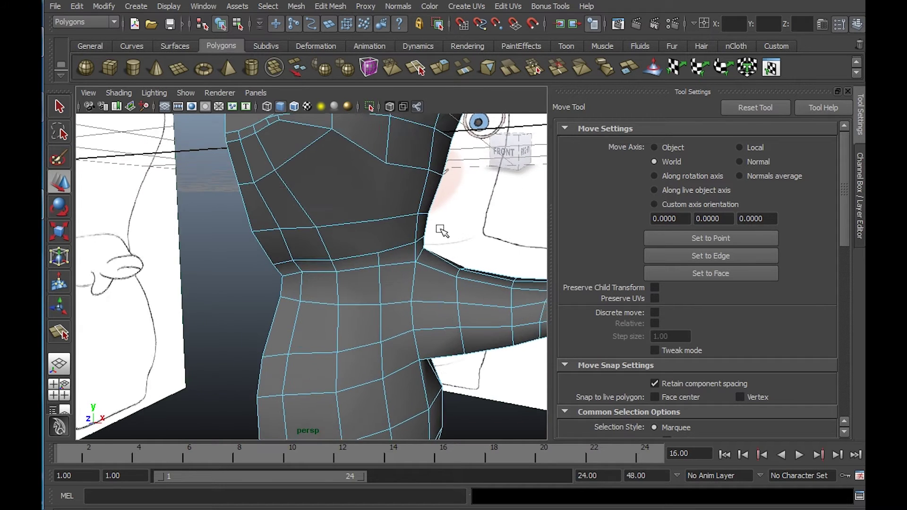
pyautogui.keyDown('alt'); pyautogui.moveTo(401, 200); pyautogui.dragTo(400, 212, button='middle'); pyautogui.keyUp('alt')
# Split the faces from the lip vertex near the mouth corner down to the open upper end of the torso edge at the shoulder
pyautogui.click(331, 6)
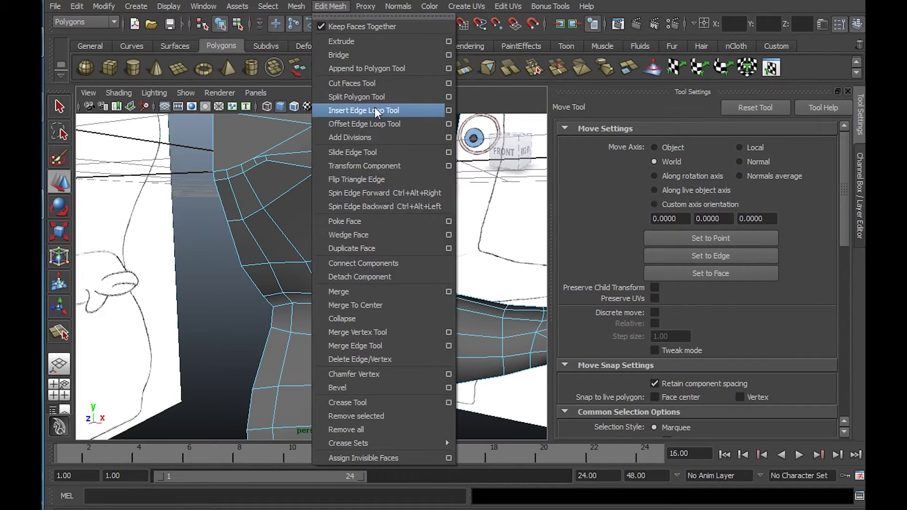
pyautogui.click(373, 94)
pyautogui.click(255, 165)
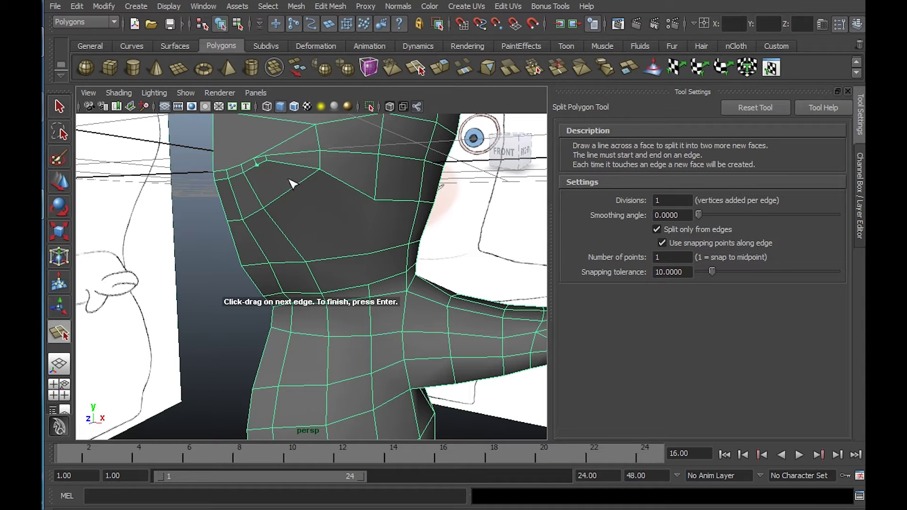
pyautogui.click(372, 285)
pyautogui.press('Return')
# Examine the new split and the surrounding faces on the cheek, chin and neck from several angles
pyautogui.keyDown('alt'); pyautogui.moveTo(341, 280); pyautogui.dragTo(410, 170); pyautogui.keyUp('alt')
pyautogui.keyDown('alt'); pyautogui.moveTo(371, 278); pyautogui.dragTo(399, 299, button='right'); pyautogui.keyUp('alt')
pyautogui.keyDown('alt'); pyautogui.moveTo(358, 285); pyautogui.dragTo(178, 343); pyautogui.keyUp('alt')
pyautogui.keyDown('alt'); pyautogui.moveTo(398, 299); pyautogui.dragTo(374, 270); pyautogui.keyUp('alt')
pyautogui.keyDown('alt'); pyautogui.moveTo(373, 270); pyautogui.dragTo(272, 272, button='right'); pyautogui.keyUp('alt')
pyautogui.keyDown('alt'); pyautogui.moveTo(272, 272); pyautogui.dragTo(330, 307, button='middle'); pyautogui.keyUp('alt')
pyautogui.keyDown('alt'); pyautogui.moveTo(331, 307); pyautogui.dragTo(289, 280); pyautogui.keyUp('alt')
pyautogui.keyDown('alt'); pyautogui.moveTo(290, 280); pyautogui.dragTo(373, 308, button='right'); pyautogui.keyUp('alt')
pyautogui.keyDown('alt'); pyautogui.moveTo(373, 308); pyautogui.dragTo(246, 290); pyautogui.keyUp('alt')
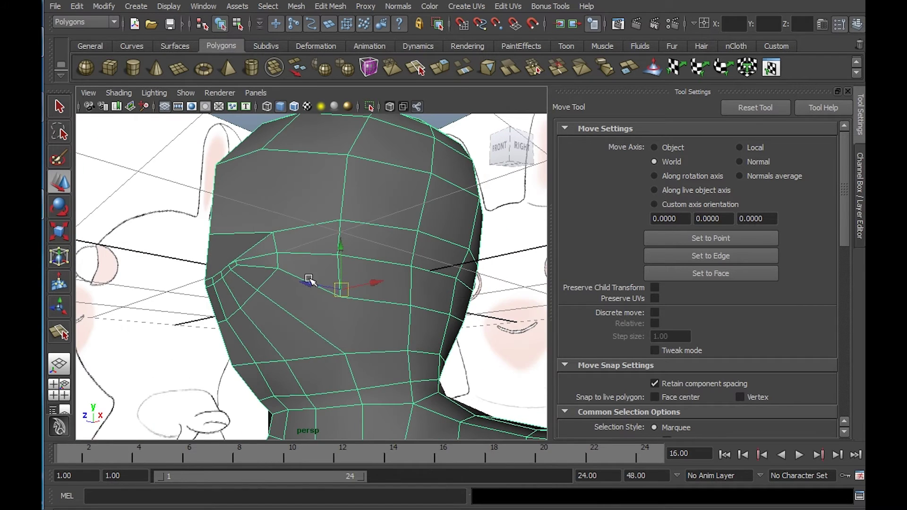
pyautogui.keyDown('alt'); pyautogui.moveTo(310, 282); pyautogui.dragTo(326, 258, button='middle'); pyautogui.keyUp('alt')
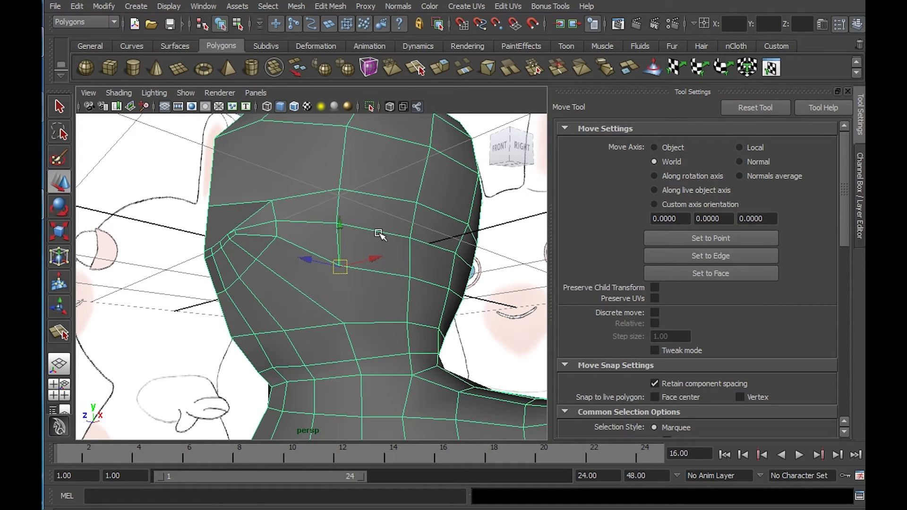
# Try splitting the large cheek face from the cheek vertex down to the vertex above the neck, and undo it
pyautogui.press('y')
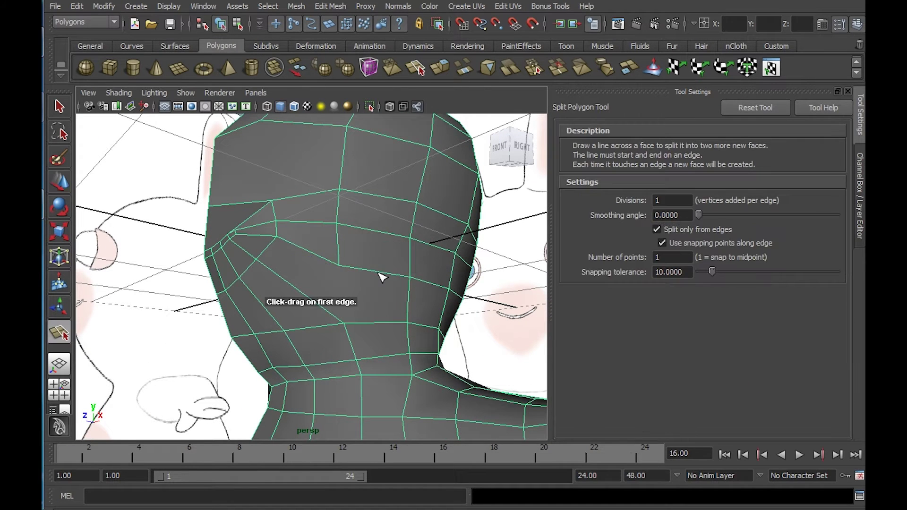
pyautogui.moveTo(378, 273); pyautogui.dragTo(305, 266)
pyautogui.click(366, 325)
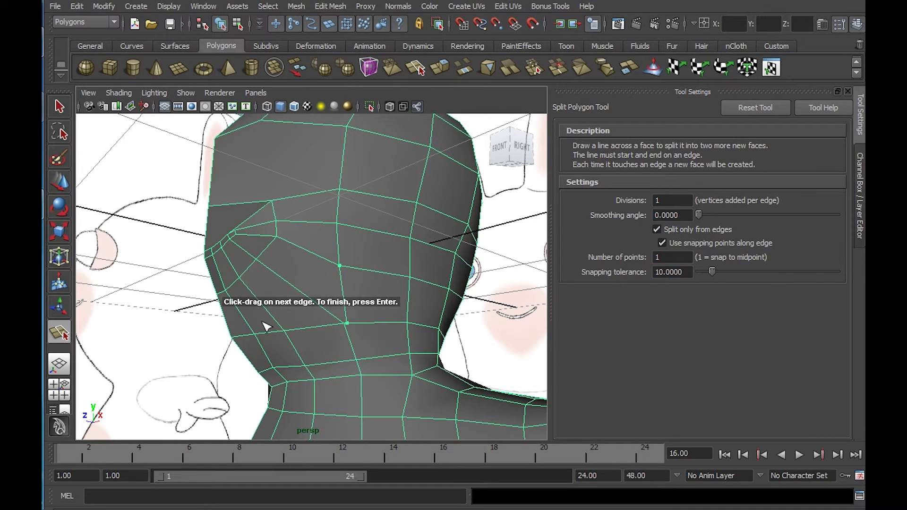
pyautogui.press('Return')
pyautogui.keyDown('alt'); pyautogui.moveTo(326, 298); pyautogui.dragTo(318, 255, button='middle'); pyautogui.keyUp('alt')
pyautogui.keyDown('alt'); pyautogui.moveTo(318, 256); pyautogui.dragTo(376, 298, button='right'); pyautogui.keyUp('alt')
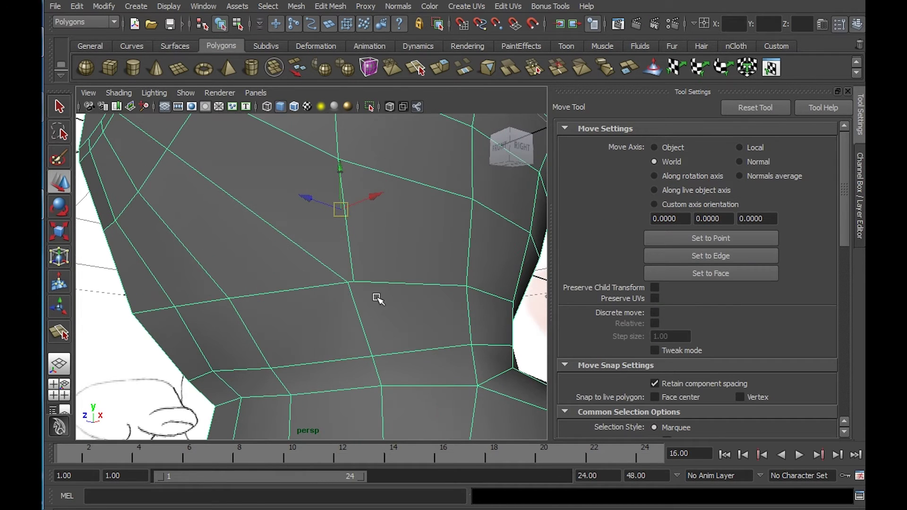
pyautogui.hotkey('ctrl', 'z')
# Split the cheek face from the cheek vertex down to a point right beside the vertex above the neck
pyautogui.press('g')
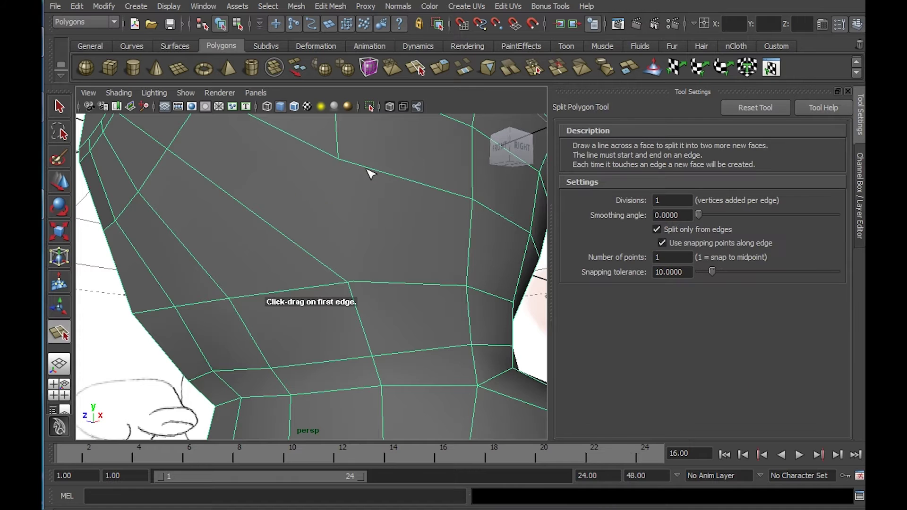
pyautogui.moveTo(366, 168); pyautogui.dragTo(263, 135)
pyautogui.moveTo(361, 281); pyautogui.dragTo(292, 278)
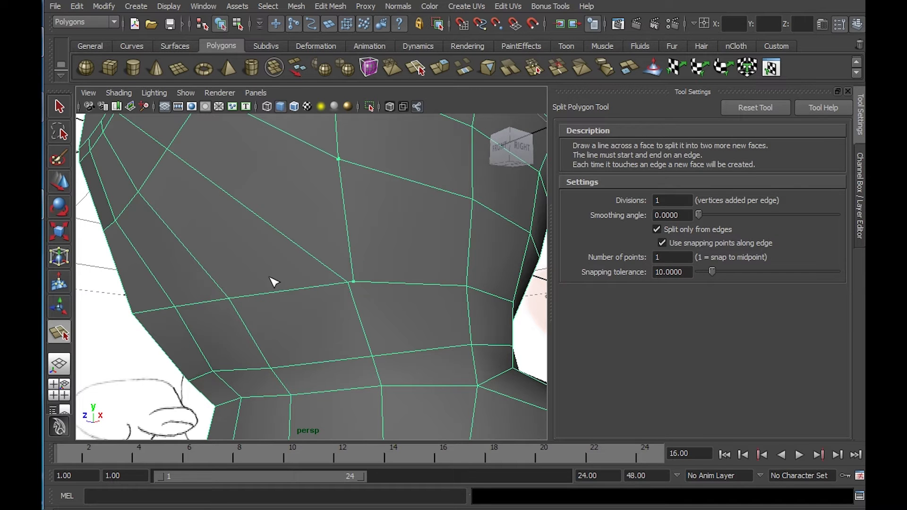
pyautogui.press('Return')
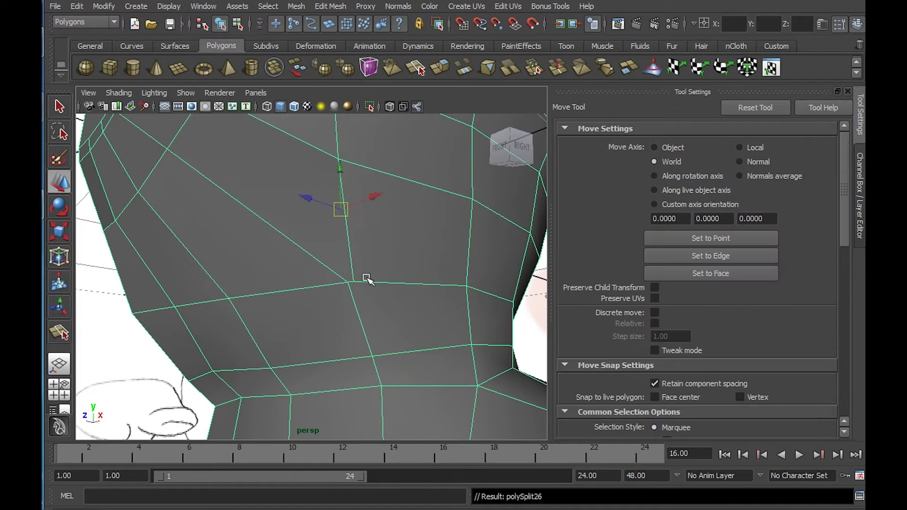
# Merge the split's lower end vertex and the neighbouring vertex above the neck to their center, and return to object selection
pyautogui.moveTo(369, 267); pyautogui.dragTo(311, 268, button='right')
pyautogui.moveTo(310, 265); pyautogui.dragTo(365, 298)
pyautogui.click(329, 7)
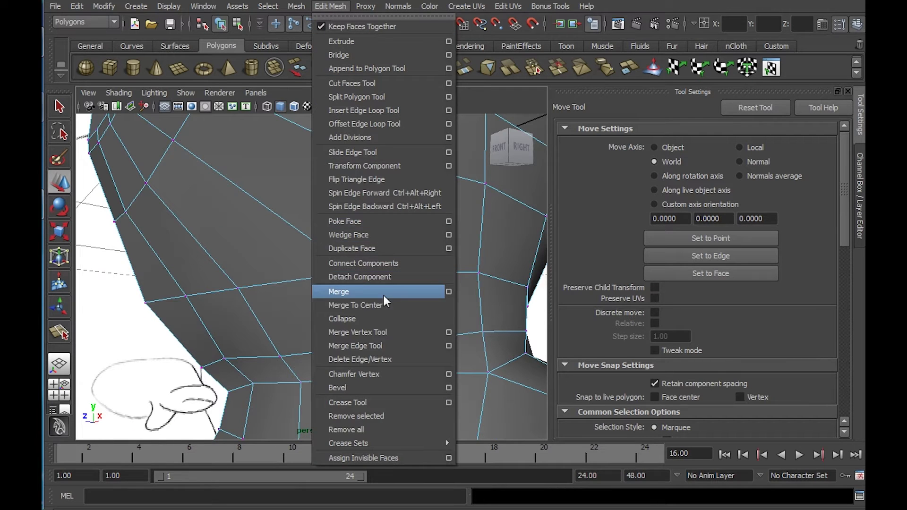
pyautogui.click(376, 306)
pyautogui.moveTo(421, 269); pyautogui.dragTo(325, 227, button='right')
# Examine the loops around the mouth, cheek and neck and the overall head shape from the front and side
pyautogui.keyDown('alt'); pyautogui.moveTo(324, 227); pyautogui.dragTo(359, 229); pyautogui.keyUp('alt')
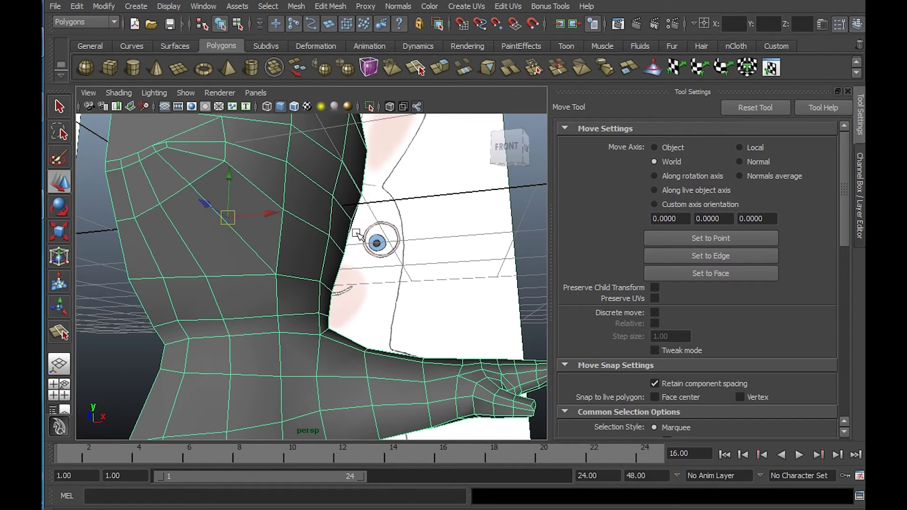
pyautogui.moveTo(304, 271)
pyautogui.keyDown('alt'); pyautogui.mouseDown()
pyautogui.moveTo(283, 266)
pyautogui.moveTo(353, 259)
pyautogui.mouseUp(); pyautogui.keyUp('alt')
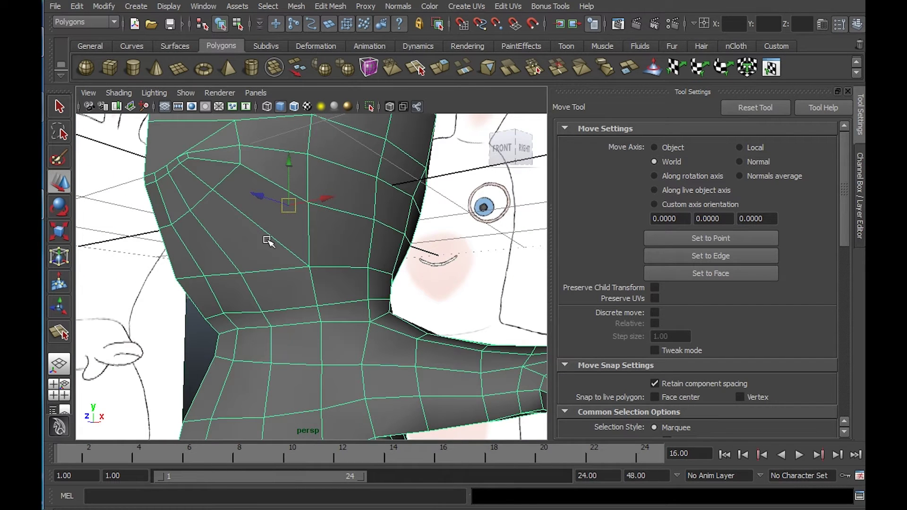
pyautogui.keyDown('alt'); pyautogui.moveTo(313, 236); pyautogui.dragTo(326, 267, button='middle'); pyautogui.keyUp('alt')
pyautogui.keyDown('alt'); pyautogui.moveTo(326, 267); pyautogui.dragTo(267, 253, button='right'); pyautogui.keyUp('alt')
pyautogui.keyDown('alt'); pyautogui.moveTo(272, 250); pyautogui.dragTo(319, 230); pyautogui.keyUp('alt')
pyautogui.keyDown('alt'); pyautogui.moveTo(319, 232); pyautogui.dragTo(323, 318, button='middle'); pyautogui.keyUp('alt')
pyautogui.keyDown('alt'); pyautogui.moveTo(323, 319); pyautogui.dragTo(328, 357, button='right'); pyautogui.keyUp('alt')
pyautogui.keyDown('alt'); pyautogui.moveTo(328, 357); pyautogui.dragTo(285, 344); pyautogui.keyUp('alt')
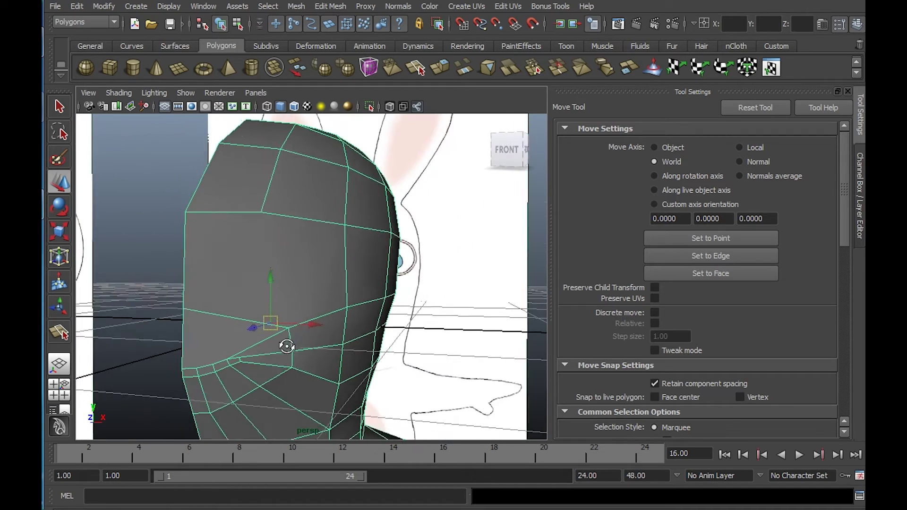
pyautogui.keyDown('alt'); pyautogui.moveTo(285, 344); pyautogui.dragTo(263, 310, button='right'); pyautogui.keyUp('alt')
pyautogui.keyDown('alt'); pyautogui.moveTo(263, 310); pyautogui.dragTo(238, 314); pyautogui.keyUp('alt')
pyautogui.keyDown('alt'); pyautogui.moveTo(305, 336); pyautogui.dragTo(350, 299, button='middle'); pyautogui.keyUp('alt')
pyautogui.keyDown('alt'); pyautogui.moveTo(368, 259); pyautogui.dragTo(436, 315, button='right'); pyautogui.keyUp('alt')
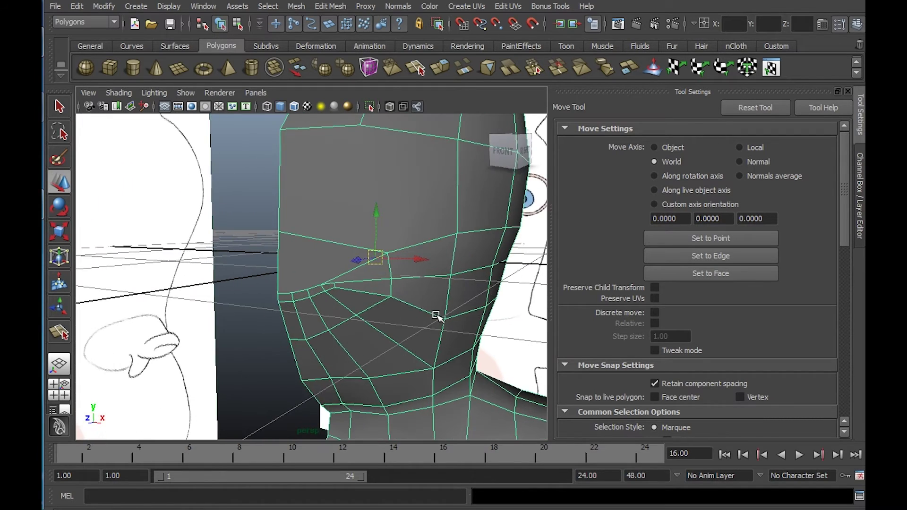
pyautogui.keyDown('alt'); pyautogui.moveTo(363, 273); pyautogui.dragTo(405, 275); pyautogui.keyUp('alt')
pyautogui.keyDown('alt'); pyautogui.moveTo(366, 304); pyautogui.dragTo(419, 222, button='middle'); pyautogui.keyUp('alt')
pyautogui.keyDown('alt'); pyautogui.moveTo(408, 274); pyautogui.dragTo(371, 270); pyautogui.keyUp('alt')
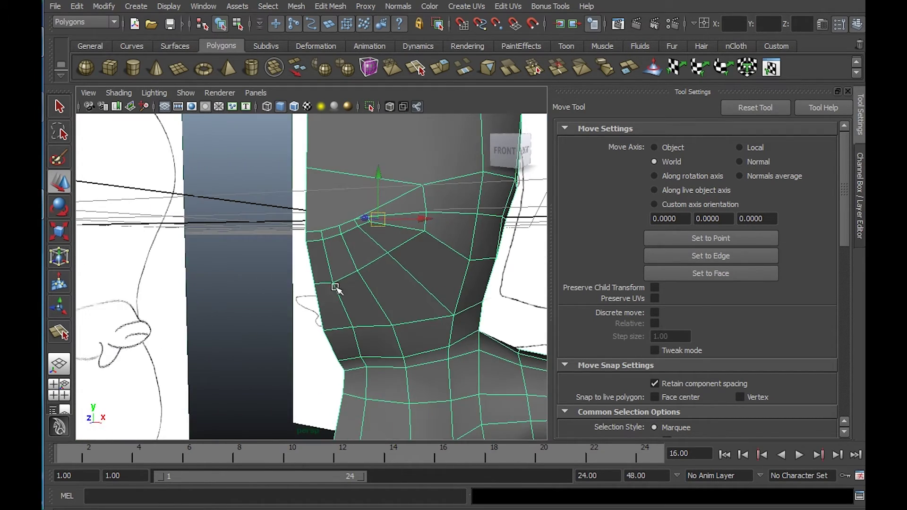
# Lower the row of vertices beneath the mouth, from the centre line out to the cheek, to even out the chin spacing
pyautogui.moveTo(335, 285); pyautogui.dragTo(301, 267, button='right')
pyautogui.moveTo(297, 278); pyautogui.dragTo(349, 296)
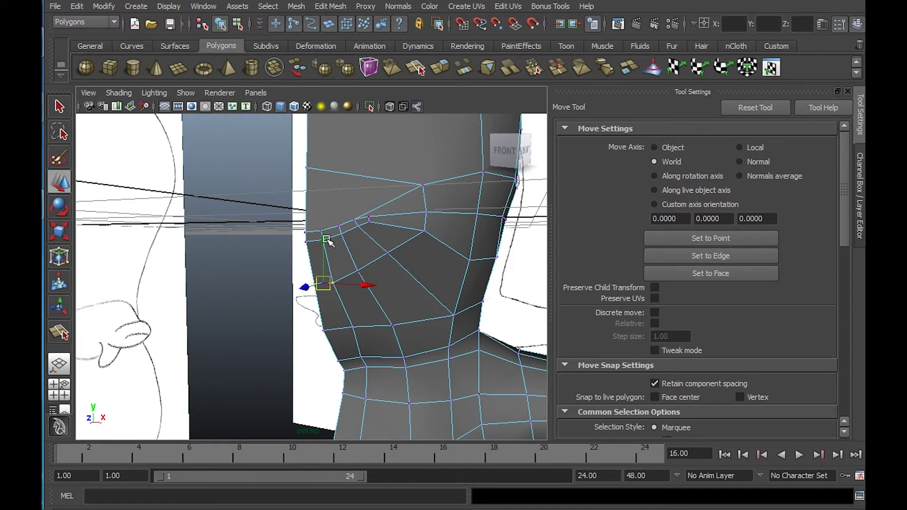
pyautogui.moveTo(326, 240); pyautogui.dragTo(377, 295)
pyautogui.click(354, 268)
pyautogui.click(387, 253)
pyautogui.moveTo(388, 256); pyautogui.dragTo(417, 286)
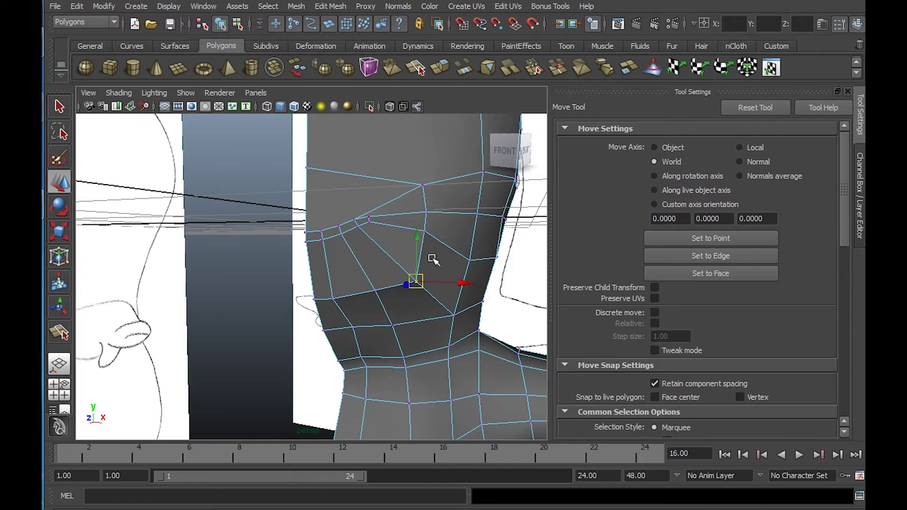
# Move the two vertices beside the centre line on the upper front of the head slightly forward to round the face
pyautogui.keyDown('alt'); pyautogui.moveTo(421, 185); pyautogui.dragTo(425, 231, button='middle'); pyautogui.keyUp('alt')
pyautogui.keyDown('alt'); pyautogui.moveTo(425, 231); pyautogui.dragTo(411, 276); pyautogui.keyUp('alt')
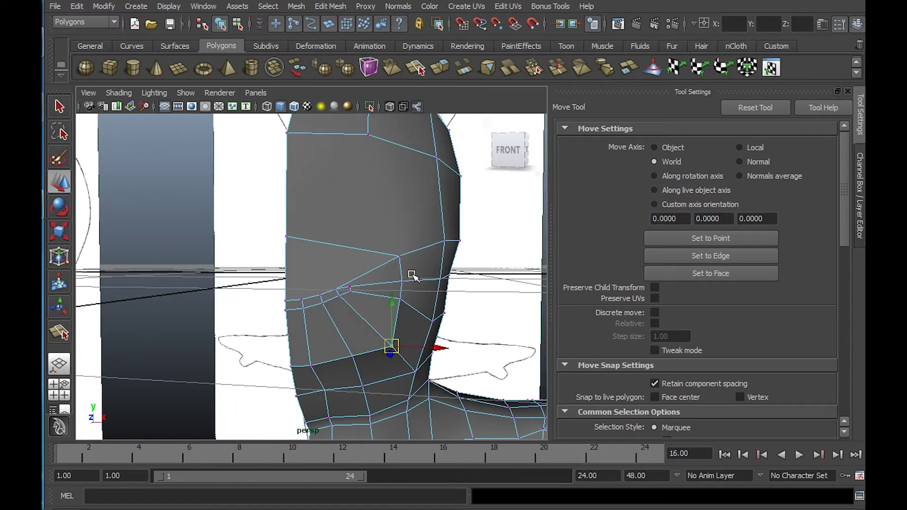
pyautogui.keyDown('alt'); pyautogui.moveTo(412, 275); pyautogui.dragTo(405, 328, button='middle'); pyautogui.keyUp('alt')
pyautogui.keyDown('alt'); pyautogui.moveTo(355, 139); pyautogui.dragTo(351, 171); pyautogui.keyUp('alt')
pyautogui.keyDown('alt'); pyautogui.moveTo(351, 171); pyautogui.dragTo(348, 138, button='right'); pyautogui.keyUp('alt')
pyautogui.keyDown('alt'); pyautogui.moveTo(348, 138); pyautogui.dragTo(353, 218, button='middle'); pyautogui.keyUp('alt')
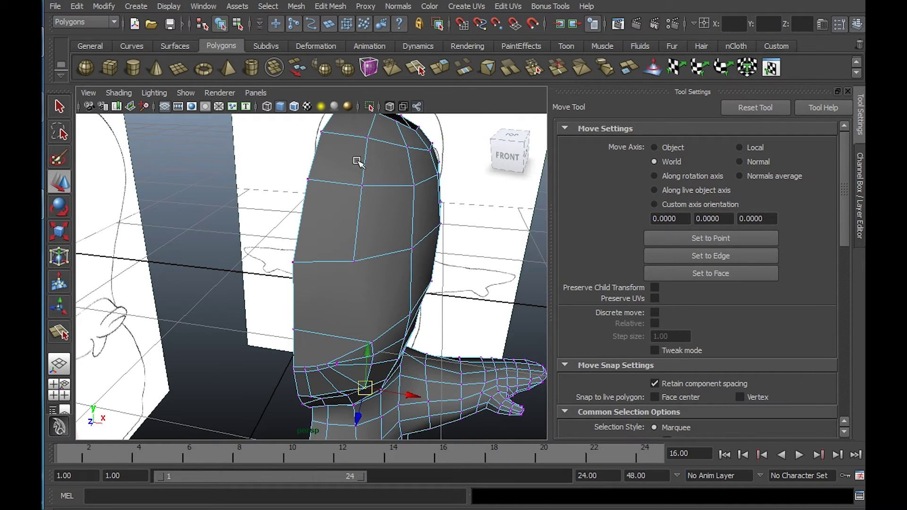
pyautogui.click(358, 186)
pyautogui.keyDown('shift'); pyautogui.click(353, 263); pyautogui.keyUp('shift')
pyautogui.keyDown('alt'); pyautogui.moveTo(353, 263); pyautogui.dragTo(410, 264); pyautogui.keyUp('alt')
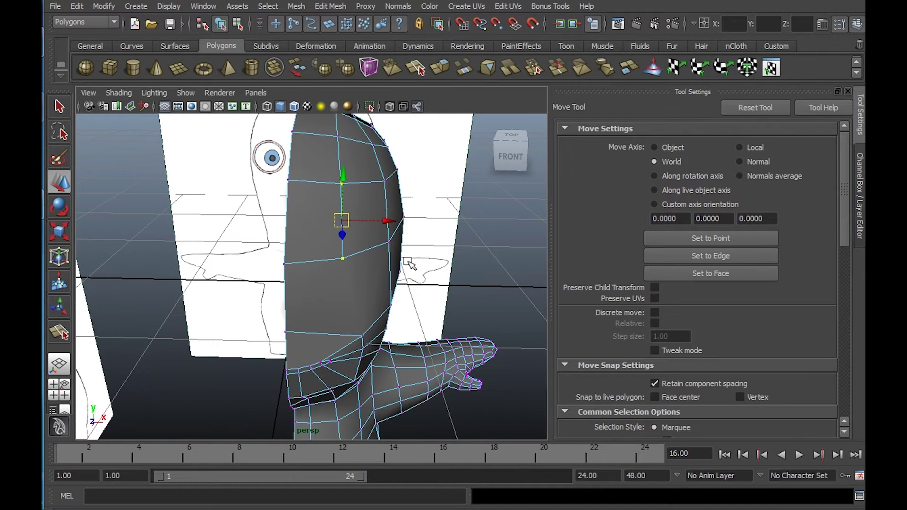
pyautogui.moveTo(385, 220); pyautogui.dragTo(232, 196)
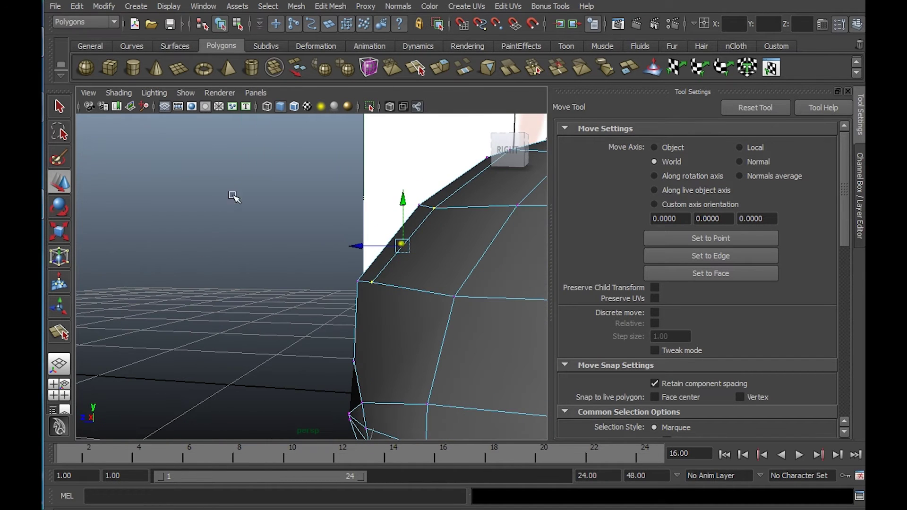
pyautogui.moveTo(358, 247); pyautogui.dragTo(351, 247)
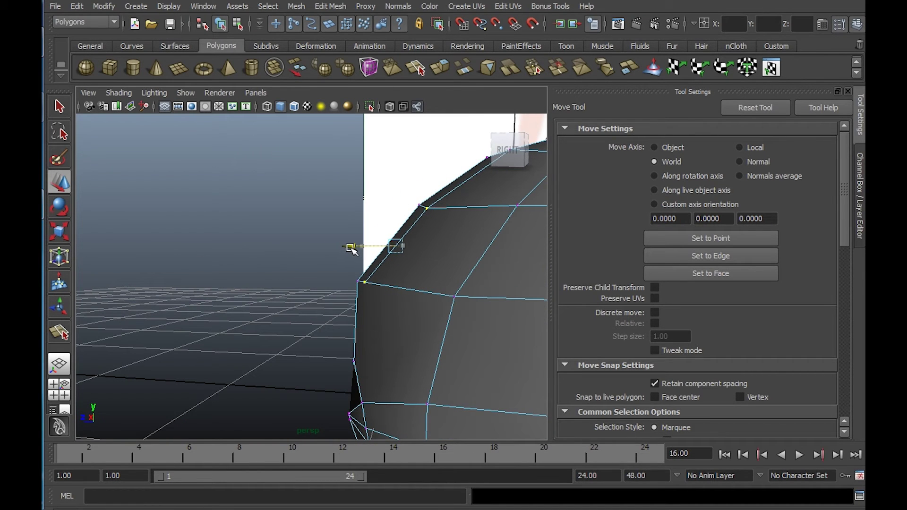
# Adjust the upper of those two vertices slightly sideways and select the next vertex above it on the head
pyautogui.click(427, 210)
pyautogui.moveTo(428, 210); pyautogui.dragTo(531, 265)
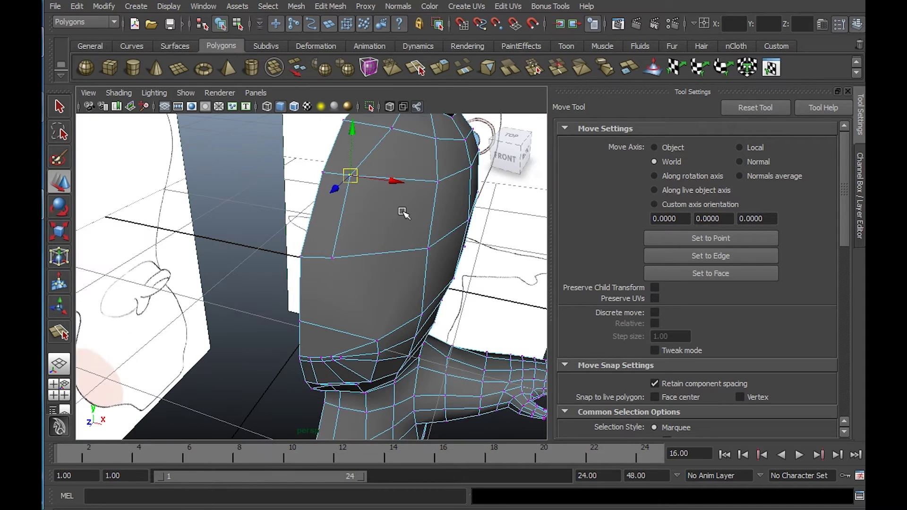
pyautogui.moveTo(348, 179); pyautogui.dragTo(352, 179)
pyautogui.moveTo(389, 132); pyautogui.dragTo(331, 146, button='right')
pyautogui.click(396, 138)
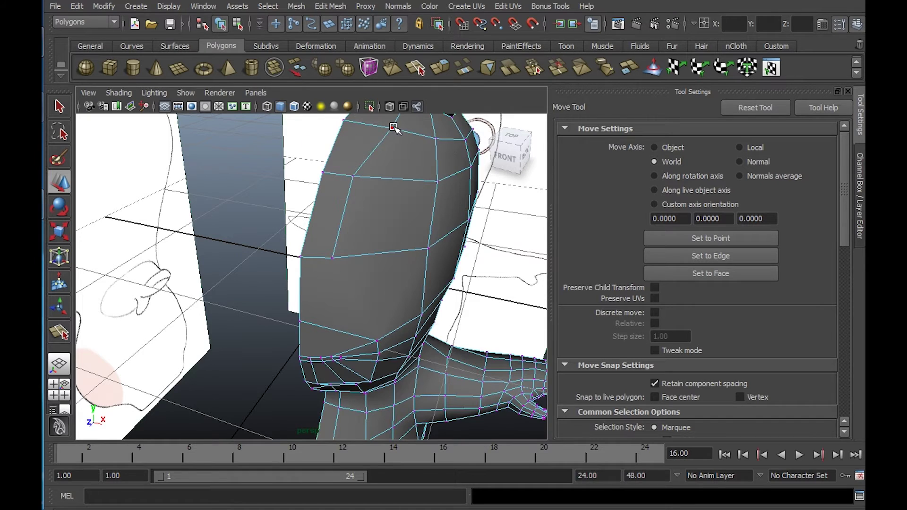
pyautogui.click(384, 127)
# Cut an edge from the vertex beside the centre line on the face down to the row above the mouth with the Split Polygon Tool
pyautogui.keyDown('alt'); pyautogui.moveTo(409, 183); pyautogui.dragTo(368, 197, button='right'); pyautogui.keyUp('alt')
pyautogui.keyDown('alt'); pyautogui.moveTo(326, 244); pyautogui.dragTo(334, 200, button='middle'); pyautogui.keyUp('alt')
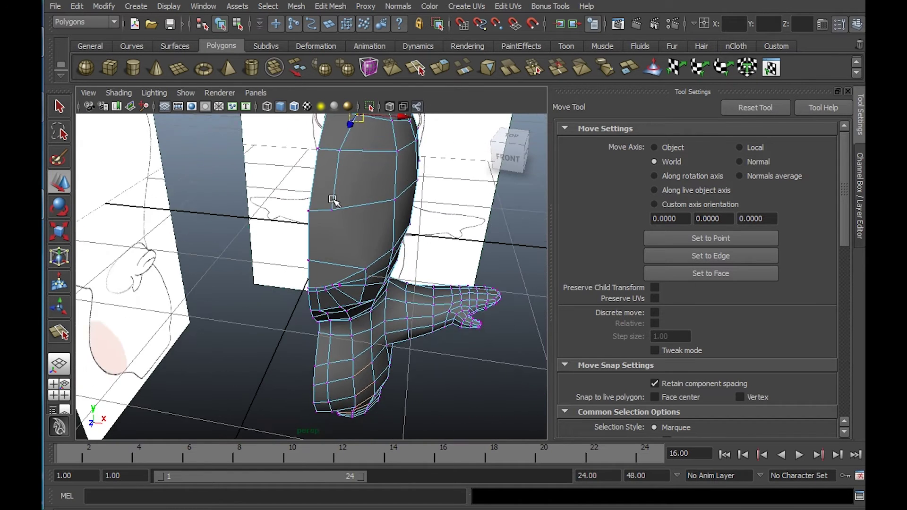
pyautogui.keyDown('alt'); pyautogui.moveTo(334, 200); pyautogui.dragTo(374, 225, button='right'); pyautogui.keyUp('alt')
pyautogui.keyDown('alt'); pyautogui.moveTo(364, 263); pyautogui.dragTo(384, 240); pyautogui.keyUp('alt')
pyautogui.click(330, 6)
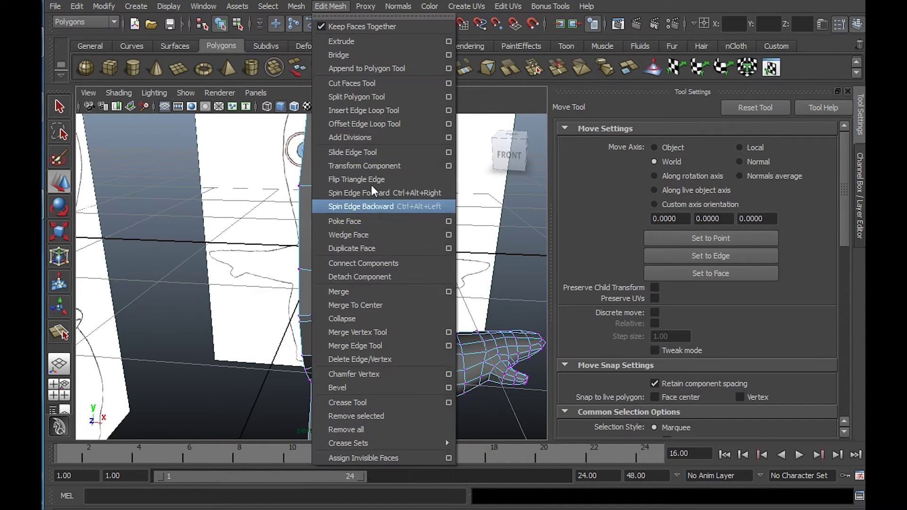
pyautogui.click(360, 93)
pyautogui.click(348, 183)
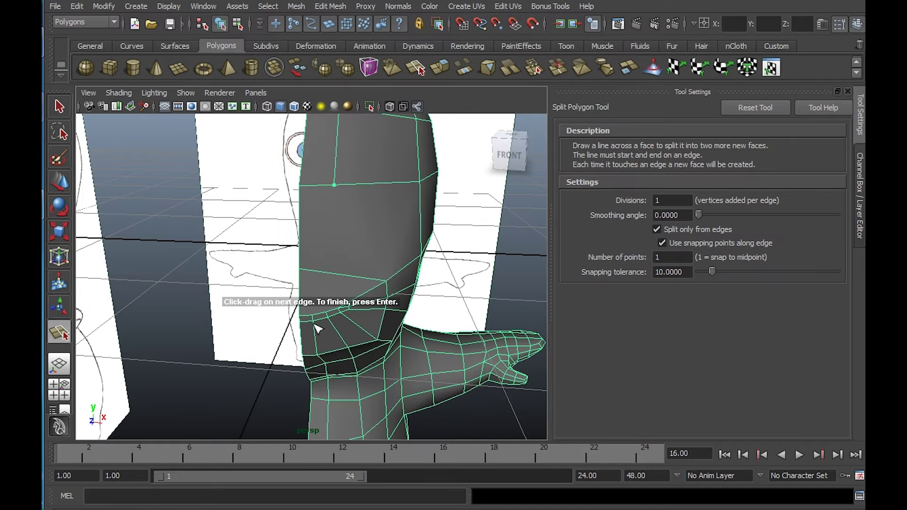
pyautogui.moveTo(319, 312); pyautogui.dragTo(270, 320)
pyautogui.press('w')
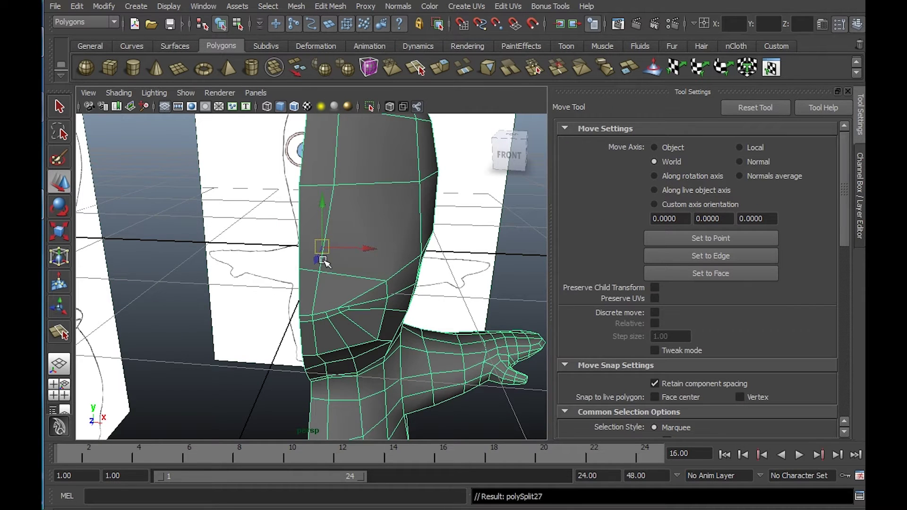
# Raise the new vertex and its centre-line neighbour above the mouth, then adjust their depth against the side profile
pyautogui.moveTo(360, 262); pyautogui.dragTo(318, 255, button='right')
pyautogui.click(320, 271)
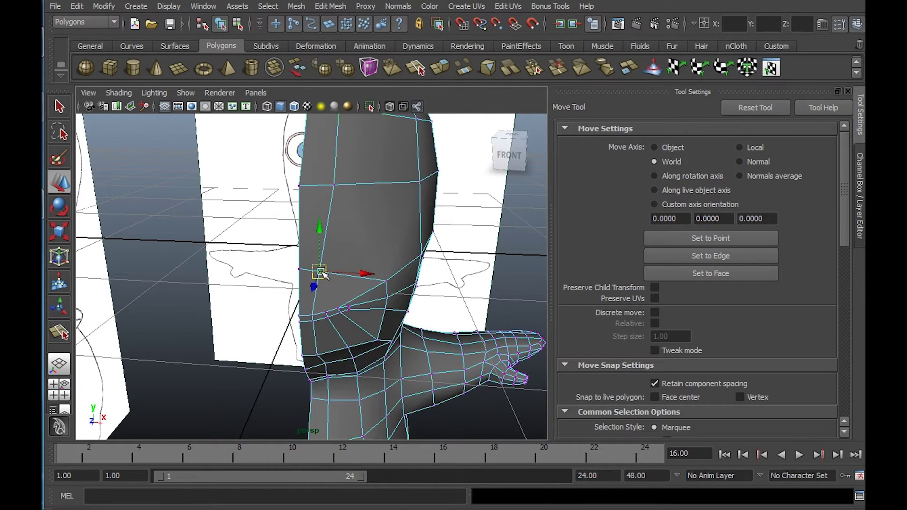
pyautogui.keyDown('shift'); pyautogui.click(303, 269); pyautogui.keyUp('shift')
pyautogui.moveTo(309, 228); pyautogui.dragTo(309, 192)
pyautogui.keyDown('alt'); pyautogui.moveTo(359, 218); pyautogui.dragTo(256, 206); pyautogui.keyUp('alt')
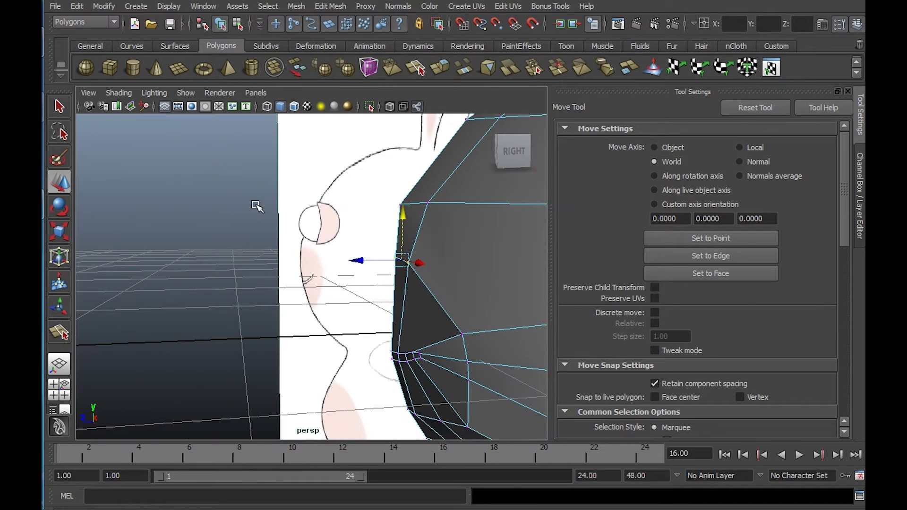
pyautogui.click(362, 260)
pyautogui.moveTo(356, 261); pyautogui.dragTo(445, 317)
# Shift the vertex beside the centre line on the next row up slightly toward the centre
pyautogui.moveTo(461, 245); pyautogui.dragTo(475, 199, button='right')
pyautogui.keyDown('alt'); pyautogui.moveTo(490, 241); pyautogui.dragTo(347, 215, button='right'); pyautogui.keyUp('alt')
pyautogui.keyDown('alt'); pyautogui.moveTo(347, 215); pyautogui.dragTo(412, 241); pyautogui.keyUp('alt')
pyautogui.moveTo(411, 240)
pyautogui.keyDown('alt'); pyautogui.mouseDown(button='right')
pyautogui.moveTo(423, 283)
pyautogui.moveTo(451, 316)
pyautogui.moveTo(473, 323)
pyautogui.mouseUp(button='right'); pyautogui.keyUp('alt')
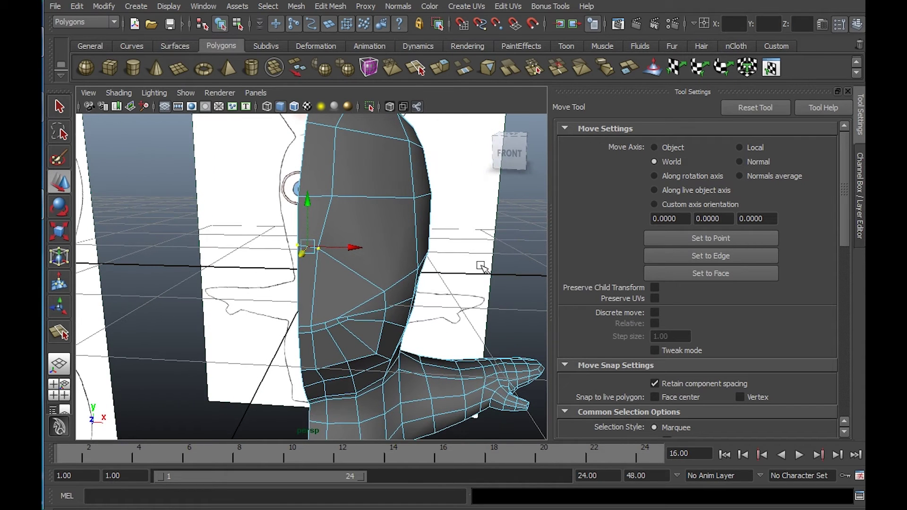
pyautogui.moveTo(346, 200); pyautogui.dragTo(293, 190, button='right')
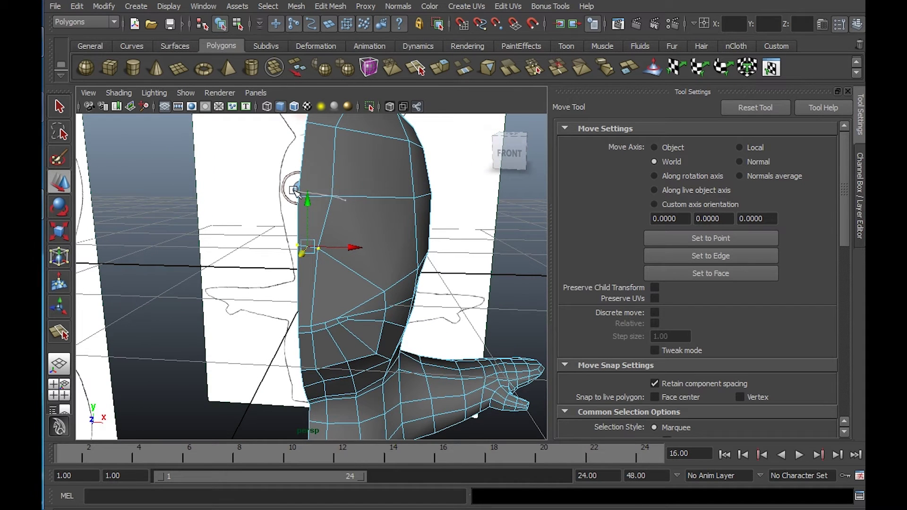
pyautogui.click(331, 198)
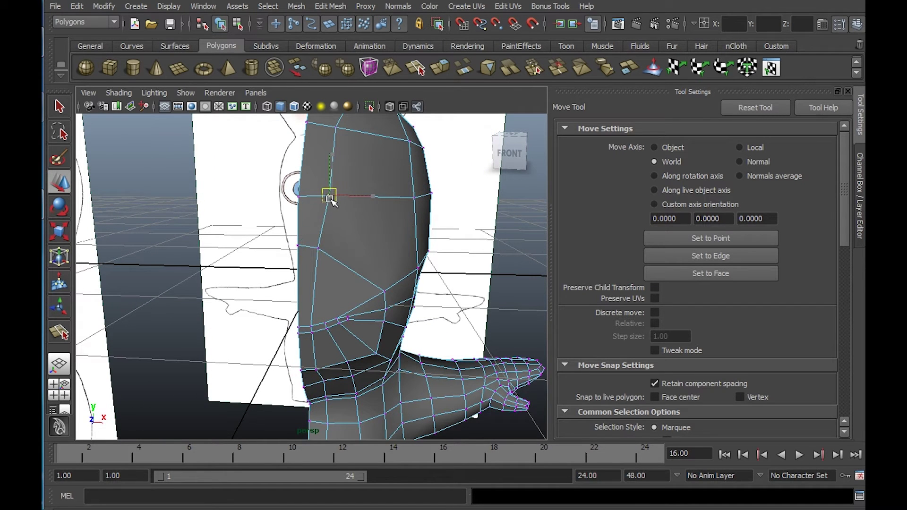
# Split a new edge from the mouth row across the diagonal cheek edge up to the vertex on the side of the face
pyautogui.click(361, 6)
pyautogui.moveTo(333, 7)
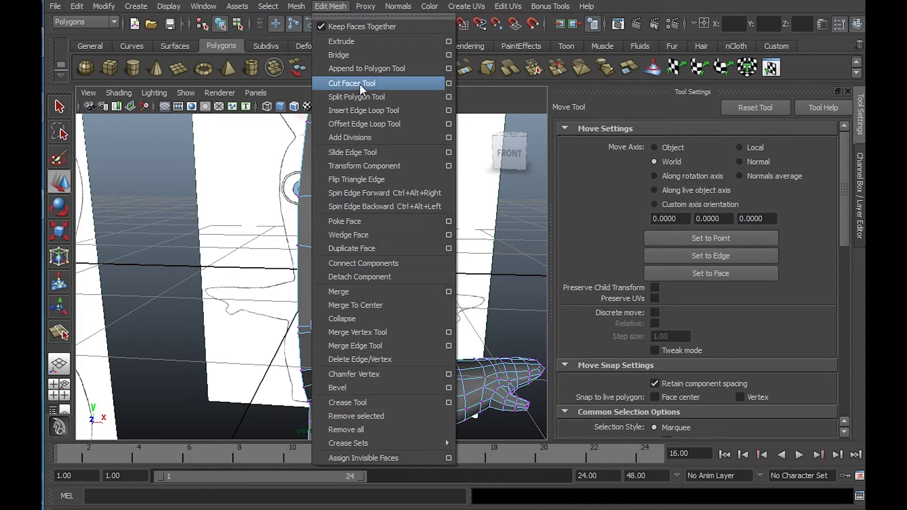
pyautogui.click(361, 86)
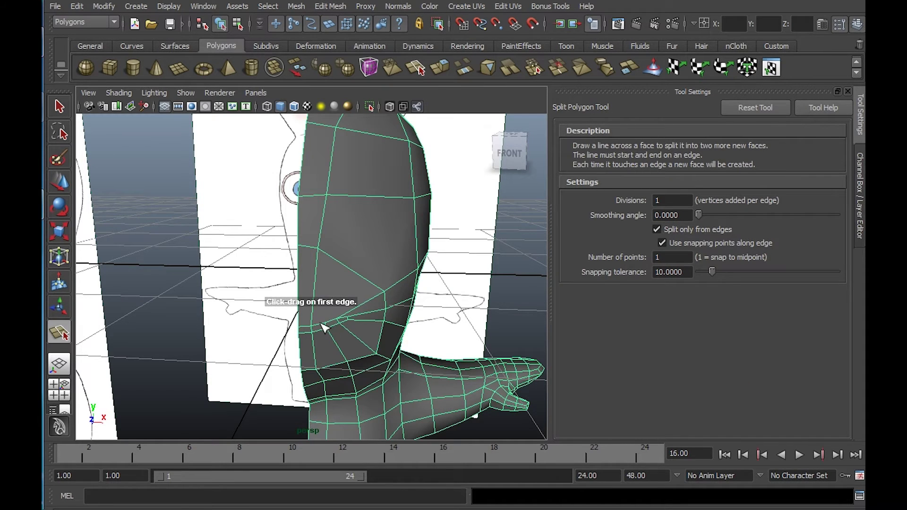
pyautogui.moveTo(321, 324); pyautogui.dragTo(339, 323)
pyautogui.moveTo(388, 198); pyautogui.dragTo(442, 194)
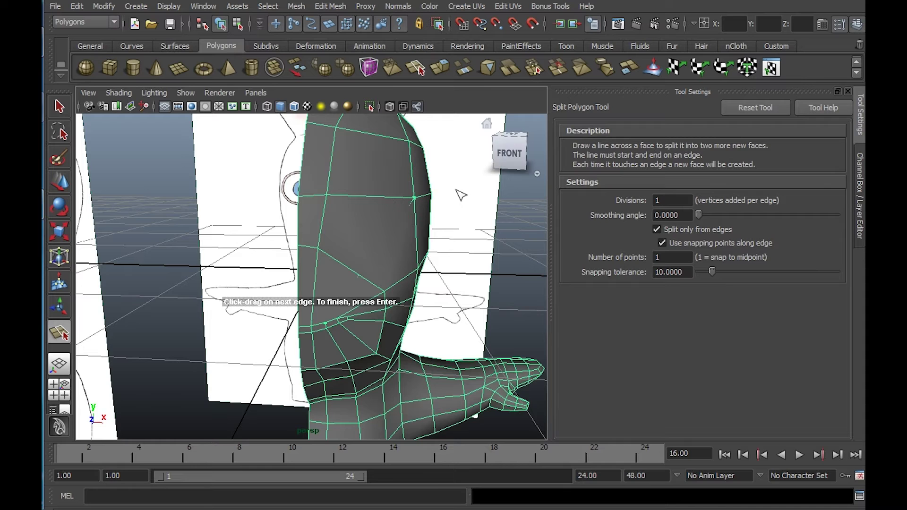
pyautogui.press('w')
# Raise the new cheek vertex to round the loop above the mouth and select the neighbouring vertex beside the centre line
pyautogui.moveTo(379, 276); pyautogui.dragTo(367, 274, button='right')
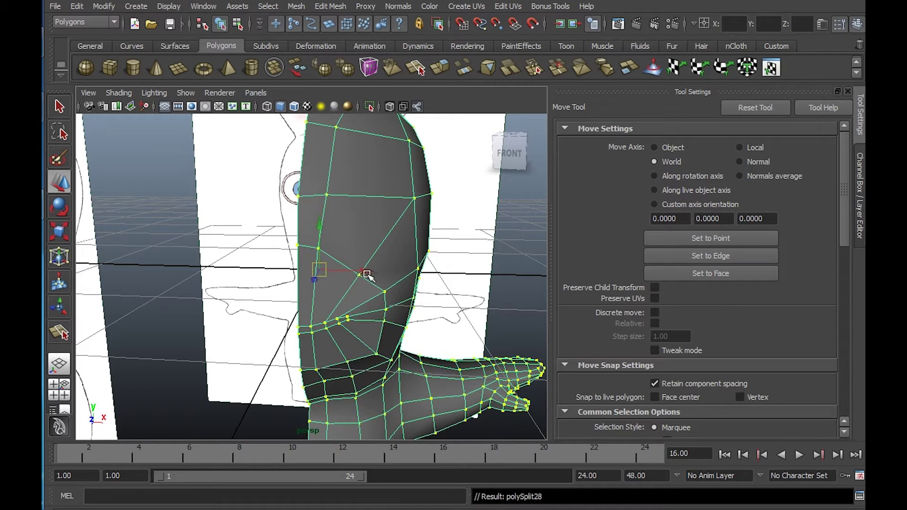
pyautogui.click(362, 279)
pyautogui.moveTo(361, 279); pyautogui.dragTo(324, 247)
pyautogui.click(321, 250)
# Examine the loops between the mouth, cheek and upper face from the front and side
pyautogui.keyDown('alt'); pyautogui.moveTo(427, 254); pyautogui.dragTo(425, 277); pyautogui.keyUp('alt')
pyautogui.keyDown('alt'); pyautogui.moveTo(425, 278); pyautogui.dragTo(419, 279, button='right'); pyautogui.keyUp('alt')
pyautogui.keyDown('alt'); pyautogui.moveTo(419, 279); pyautogui.dragTo(409, 241, button='middle'); pyautogui.keyUp('alt')
pyautogui.keyDown('alt'); pyautogui.moveTo(409, 241); pyautogui.dragTo(462, 299, button='right'); pyautogui.keyUp('alt')
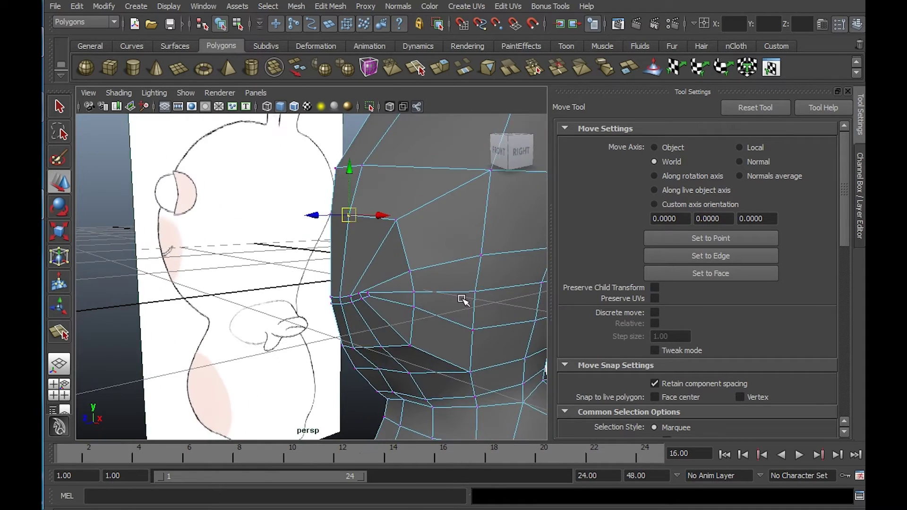
pyautogui.keyDown('alt'); pyautogui.moveTo(461, 299); pyautogui.dragTo(469, 299); pyautogui.keyUp('alt')
pyautogui.keyDown('alt'); pyautogui.moveTo(470, 300); pyautogui.dragTo(419, 265, button='middle'); pyautogui.keyUp('alt')
pyautogui.keyDown('alt'); pyautogui.moveTo(419, 265); pyautogui.dragTo(395, 273); pyautogui.keyUp('alt')
pyautogui.keyDown('alt'); pyautogui.moveTo(396, 274); pyautogui.dragTo(405, 283, button='right'); pyautogui.keyUp('alt')
pyautogui.keyDown('alt'); pyautogui.moveTo(405, 283); pyautogui.dragTo(389, 297, button='middle'); pyautogui.keyUp('alt')
pyautogui.keyDown('alt'); pyautogui.moveTo(420, 284); pyautogui.dragTo(375, 268, button='right'); pyautogui.keyUp('alt')
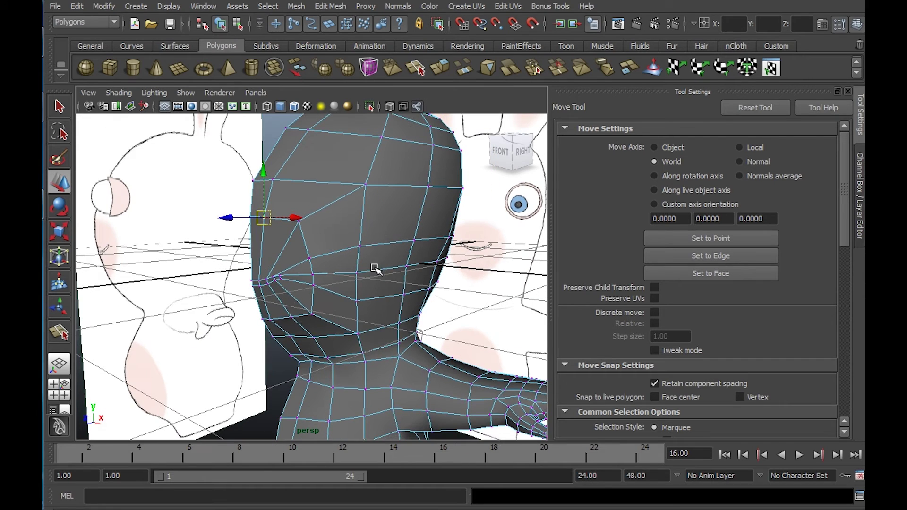
# Save the scene and return the bunny mesh to object mode
pyautogui.click(172, 24)
pyautogui.press('q')
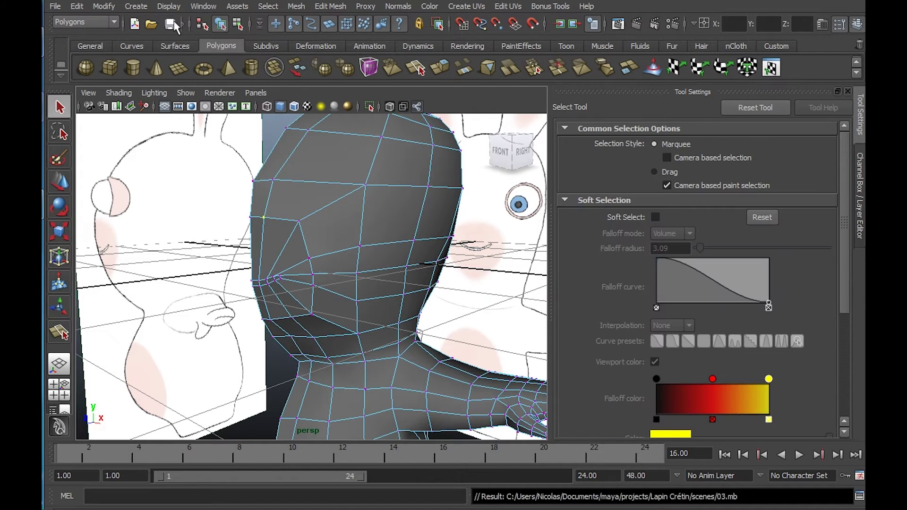
pyautogui.press('F8')
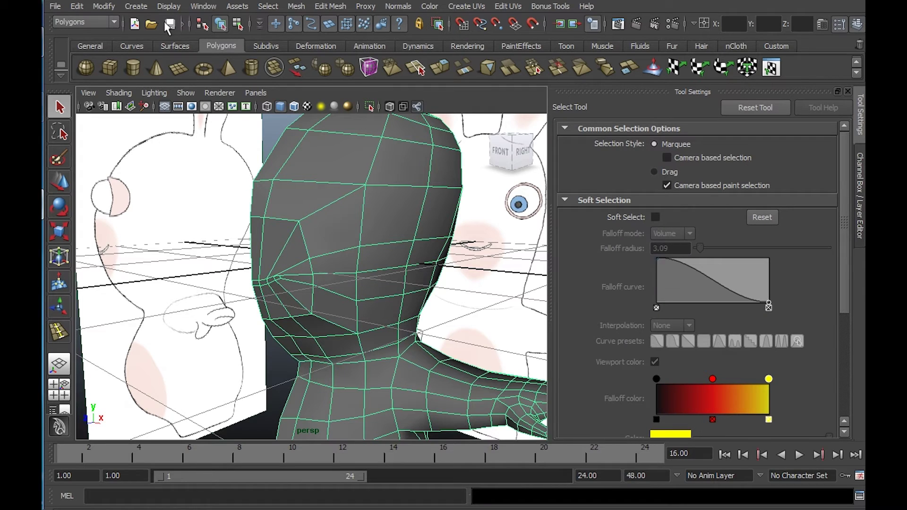
# Examine the edge flow over the head, cheek, neck and arm of the bunny from several angles
pyautogui.keyDown('alt'); pyautogui.moveTo(412, 247); pyautogui.dragTo(346, 249); pyautogui.keyUp('alt')
pyautogui.keyDown('alt'); pyautogui.moveTo(407, 268); pyautogui.dragTo(324, 211, button='middle'); pyautogui.keyUp('alt')
pyautogui.keyDown('alt'); pyautogui.moveTo(324, 210); pyautogui.dragTo(372, 239); pyautogui.keyUp('alt')
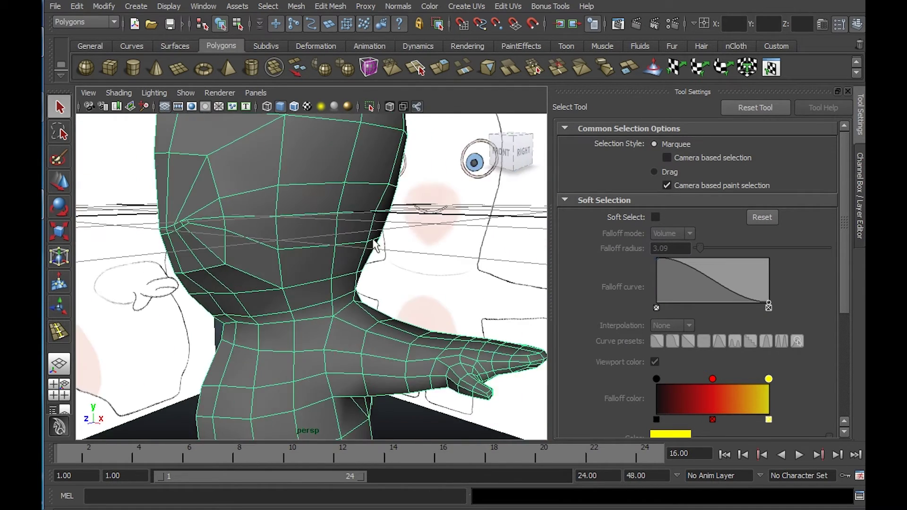
pyautogui.keyDown('alt'); pyautogui.moveTo(317, 197); pyautogui.dragTo(347, 243, button='middle'); pyautogui.keyUp('alt')
pyautogui.keyDown('alt'); pyautogui.moveTo(346, 243); pyautogui.dragTo(319, 236, button='right'); pyautogui.keyUp('alt')
pyautogui.keyDown('alt'); pyautogui.moveTo(319, 235); pyautogui.dragTo(333, 247, button='middle'); pyautogui.keyUp('alt')
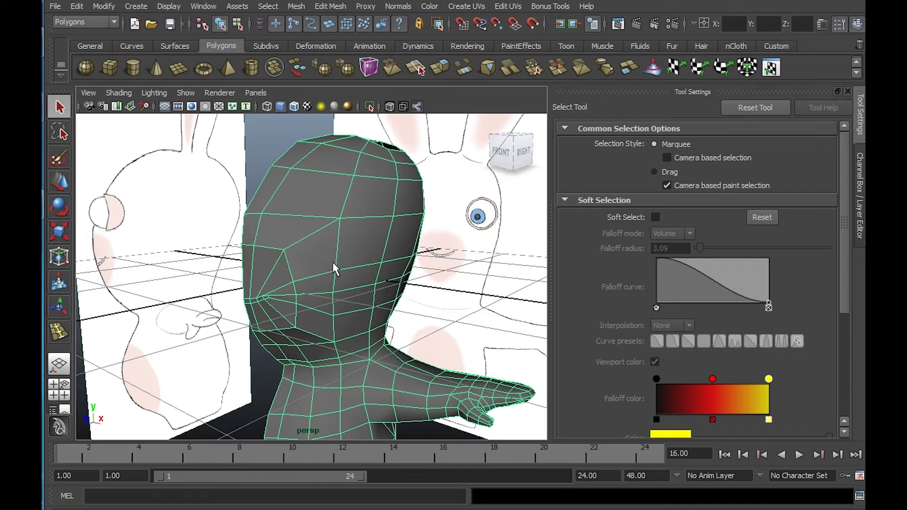
pyautogui.keyDown('alt'); pyautogui.moveTo(384, 282); pyautogui.dragTo(345, 279); pyautogui.keyUp('alt')
pyautogui.keyDown('alt'); pyautogui.moveTo(352, 318); pyautogui.dragTo(325, 253, button='middle'); pyautogui.keyUp('alt')
pyautogui.keyDown('alt'); pyautogui.moveTo(324, 252); pyautogui.dragTo(369, 265); pyautogui.keyUp('alt')
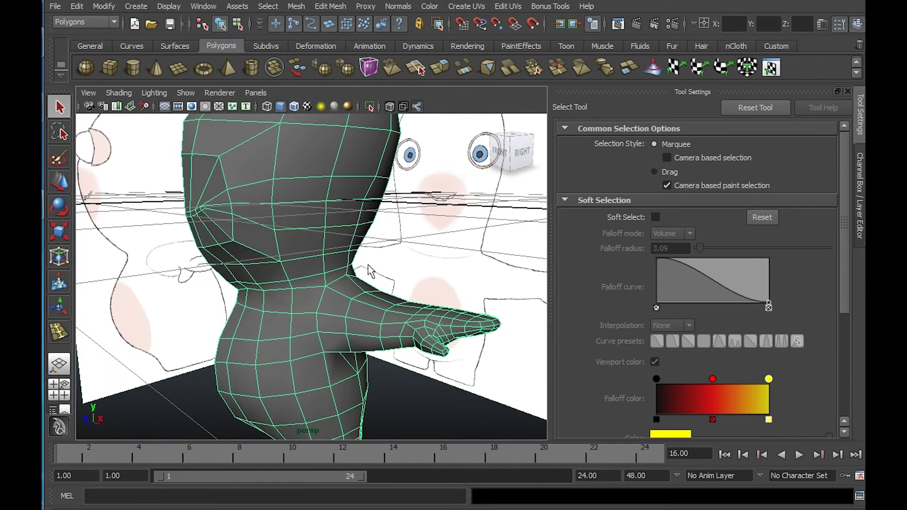
pyautogui.keyDown('alt'); pyautogui.moveTo(296, 199); pyautogui.dragTo(303, 226, button='middle'); pyautogui.keyUp('alt')
pyautogui.keyDown('alt'); pyautogui.moveTo(336, 263); pyautogui.dragTo(312, 267); pyautogui.keyUp('alt')
# Delete the extra row of edges running around the side and back of the neck
pyautogui.moveTo(325, 296); pyautogui.dragTo(325, 239, button='right')
pyautogui.keyDown('alt'); pyautogui.moveTo(379, 286); pyautogui.dragTo(250, 279); pyautogui.keyUp('alt')
pyautogui.keyDown('alt'); pyautogui.moveTo(320, 303); pyautogui.dragTo(371, 311); pyautogui.keyUp('alt')
pyautogui.keyDown('alt'); pyautogui.moveTo(234, 282); pyautogui.dragTo(293, 272); pyautogui.keyUp('alt')
pyautogui.keyDown('alt'); pyautogui.moveTo(302, 260); pyautogui.dragTo(321, 247, button='middle'); pyautogui.keyUp('alt')
pyautogui.press('Delete')
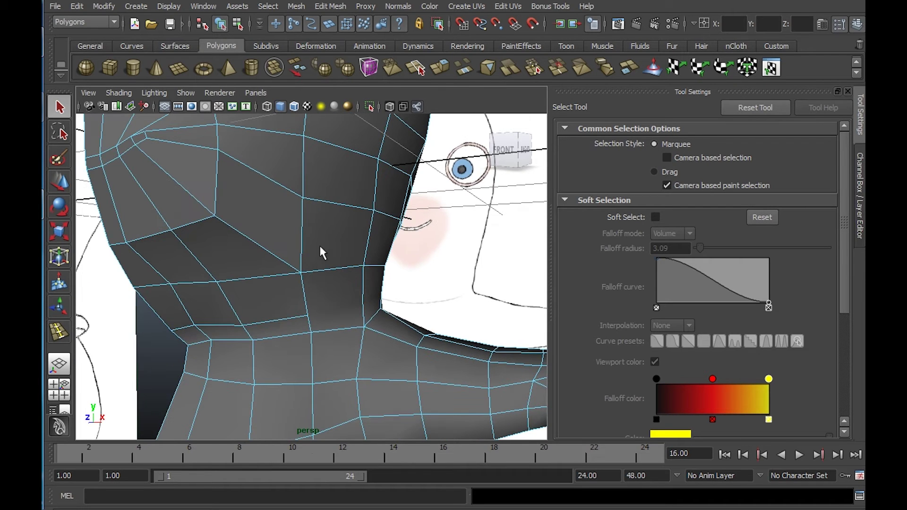
# Delete the leftover vertices of the removed edge row around the side and back of the neck
pyautogui.keyDown('alt'); pyautogui.moveTo(362, 265); pyautogui.dragTo(330, 274); pyautogui.keyUp('alt')
pyautogui.moveTo(333, 267)
pyautogui.mouseDown(button='right')
pyautogui.moveTo(333, 278)
pyautogui.moveTo(309, 268)
pyautogui.moveTo(335, 278)
pyautogui.mouseUp(button='right')
pyautogui.keyDown('alt'); pyautogui.moveTo(334, 278); pyautogui.dragTo(229, 257); pyautogui.keyUp('alt')
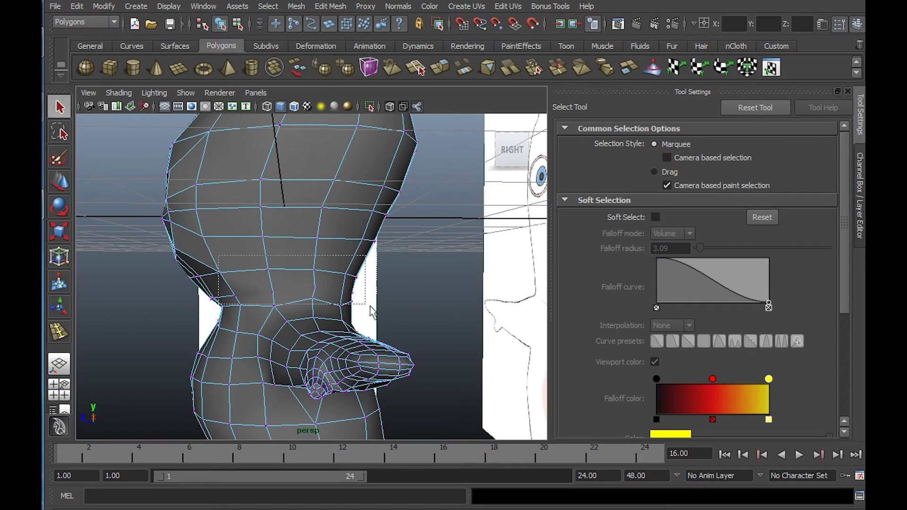
pyautogui.moveTo(370, 306); pyautogui.dragTo(371, 307)
pyautogui.keyDown('alt'); pyautogui.moveTo(370, 307); pyautogui.dragTo(402, 291); pyautogui.keyUp('alt')
pyautogui.press('Delete')
# Merge the vertex pairs of the two rows under the mouth to their centres, from the cheek to the centre line
pyautogui.moveTo(274, 267); pyautogui.dragTo(226, 264, button='right')
pyautogui.keyDown('alt'); pyautogui.moveTo(227, 265); pyautogui.dragTo(271, 241); pyautogui.keyUp('alt')
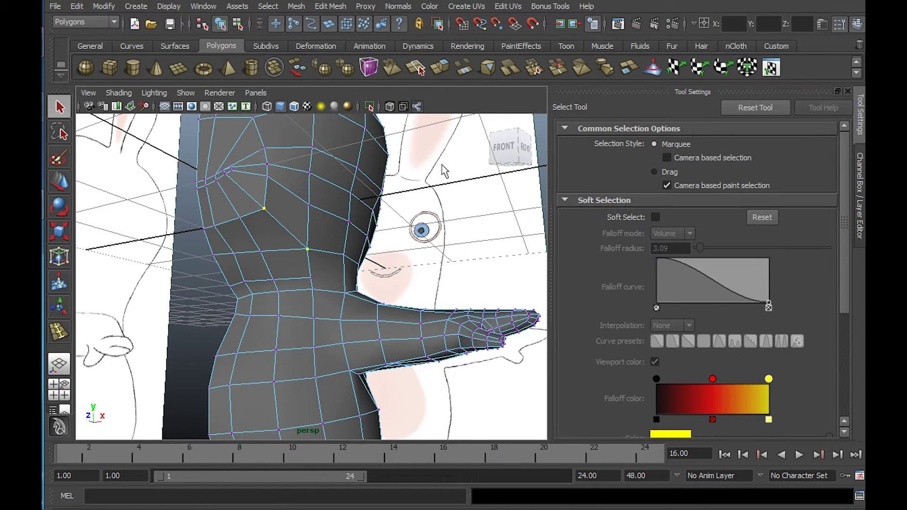
pyautogui.click(331, 7)
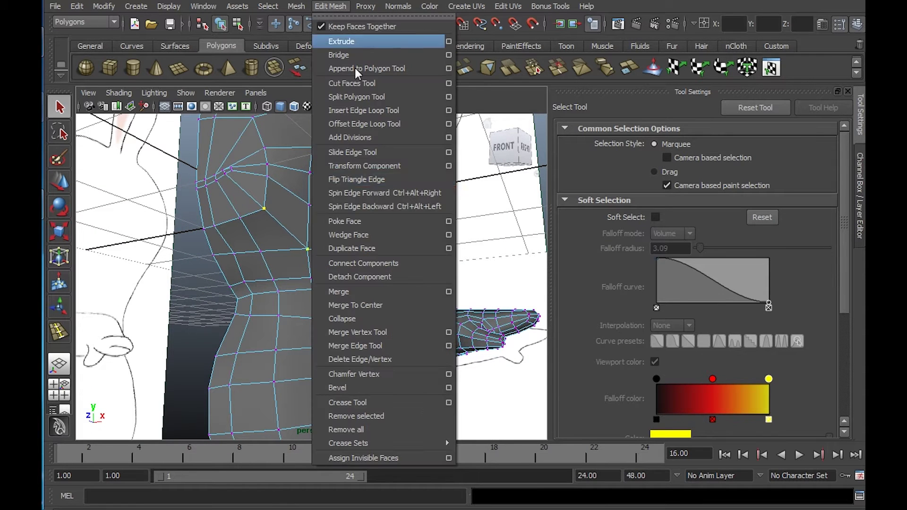
pyautogui.click(386, 305)
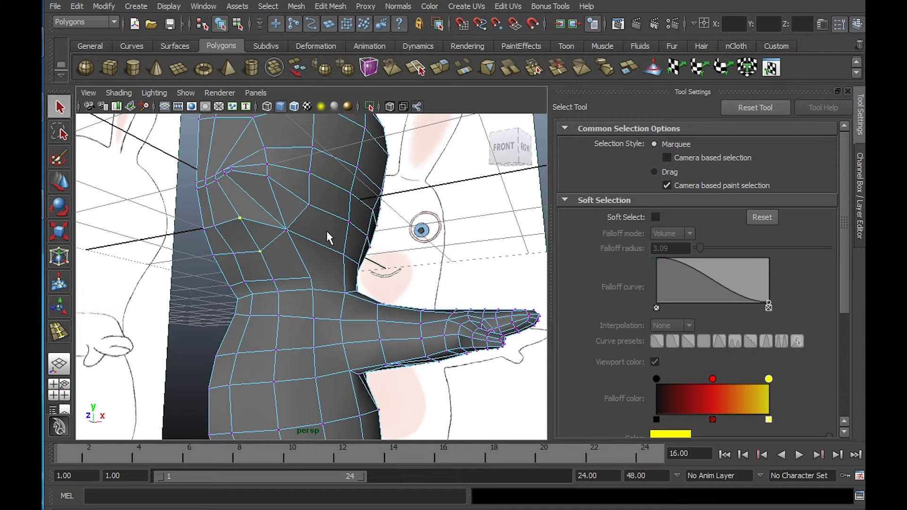
pyautogui.press('g')
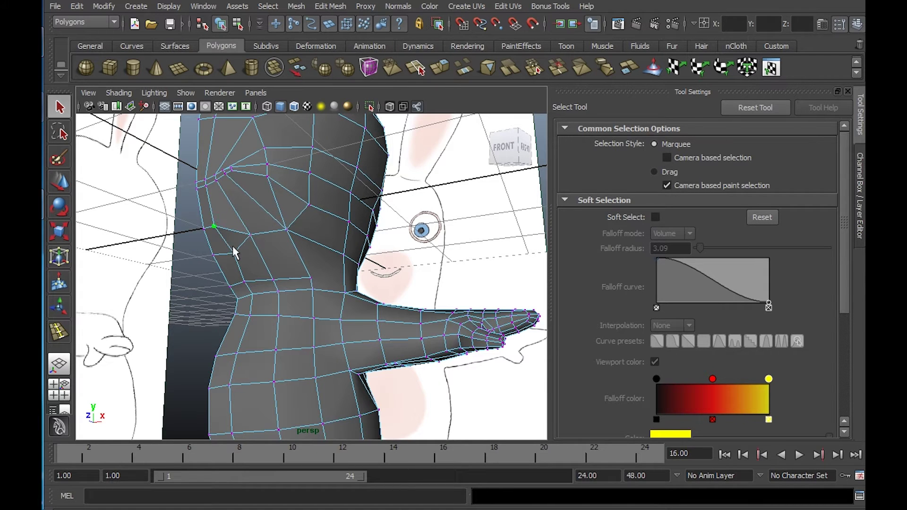
pyautogui.press('g')
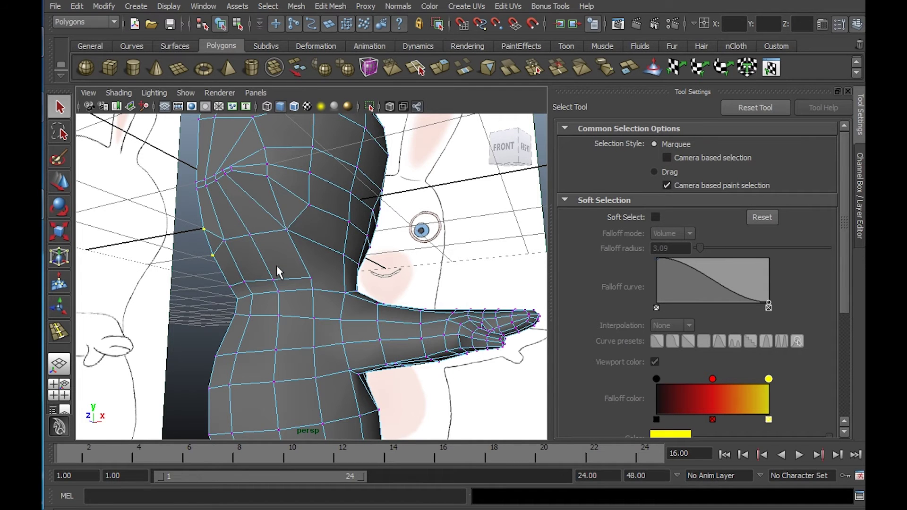
pyautogui.keyDown('alt'); pyautogui.moveTo(320, 259); pyautogui.dragTo(279, 244); pyautogui.keyUp('alt')
pyautogui.moveTo(252, 216)
pyautogui.keyDown('alt'); pyautogui.mouseDown()
pyautogui.moveTo(288, 216)
pyautogui.moveTo(298, 231)
pyautogui.moveTo(277, 252)
pyautogui.mouseUp(); pyautogui.keyUp('alt')
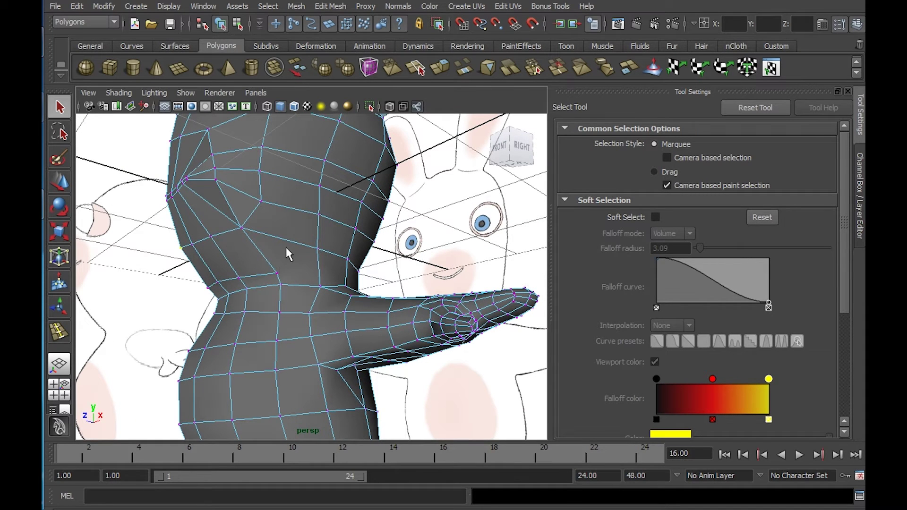
# Delete the short diagonal edge above the merged cheek vertex and raise the front row of vertices just above the neck
pyautogui.moveTo(251, 215); pyautogui.dragTo(245, 186, button='right')
pyautogui.keyDown('alt'); pyautogui.moveTo(333, 257); pyautogui.dragTo(298, 277); pyautogui.keyUp('alt')
pyautogui.moveTo(259, 267); pyautogui.dragTo(218, 267, button='right')
pyautogui.keyDown('alt'); pyautogui.moveTo(218, 267); pyautogui.dragTo(272, 258); pyautogui.keyUp('alt')
pyautogui.scroll(3, 271, 257)
pyautogui.moveTo(153, 297); pyautogui.dragTo(263, 311)
pyautogui.keyDown('shift'); pyautogui.moveTo(256, 274); pyautogui.dragTo(297, 298); pyautogui.keyUp('shift')
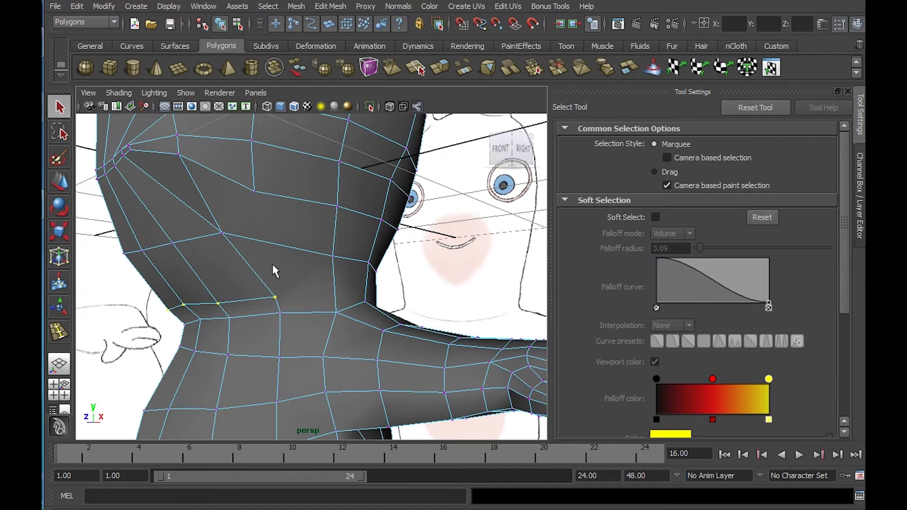
pyautogui.press('w')
pyautogui.moveTo(224, 258); pyautogui.dragTo(255, 180)
# Move the column of three vertices behind the cheek backward to even out the spacing on the side of the head
pyautogui.click(251, 180)
pyautogui.keyDown('alt'); pyautogui.moveTo(310, 183); pyautogui.dragTo(280, 246); pyautogui.keyUp('alt')
pyautogui.keyDown('alt'); pyautogui.moveTo(280, 246); pyautogui.dragTo(225, 213, button='right'); pyautogui.keyUp('alt')
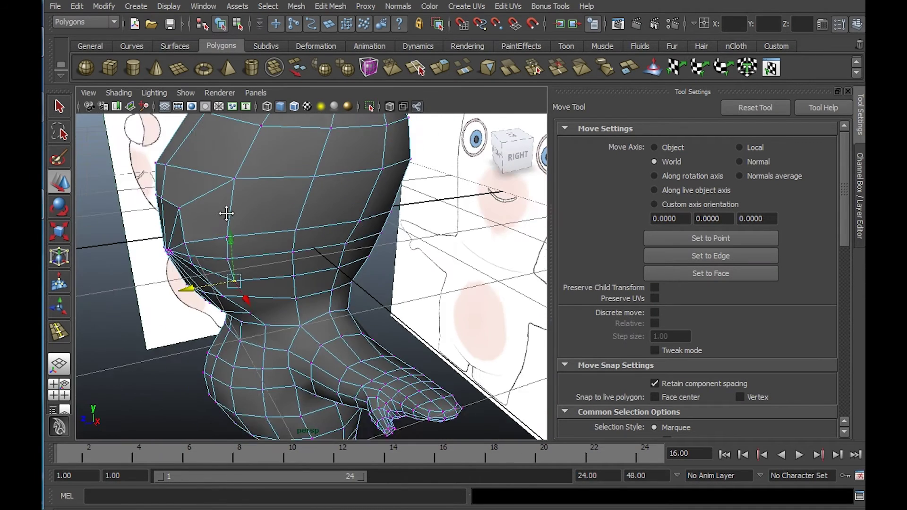
pyautogui.keyDown('alt'); pyautogui.moveTo(232, 241); pyautogui.dragTo(252, 262, button='middle'); pyautogui.keyUp('alt')
pyautogui.moveTo(240, 262); pyautogui.dragTo(259, 306)
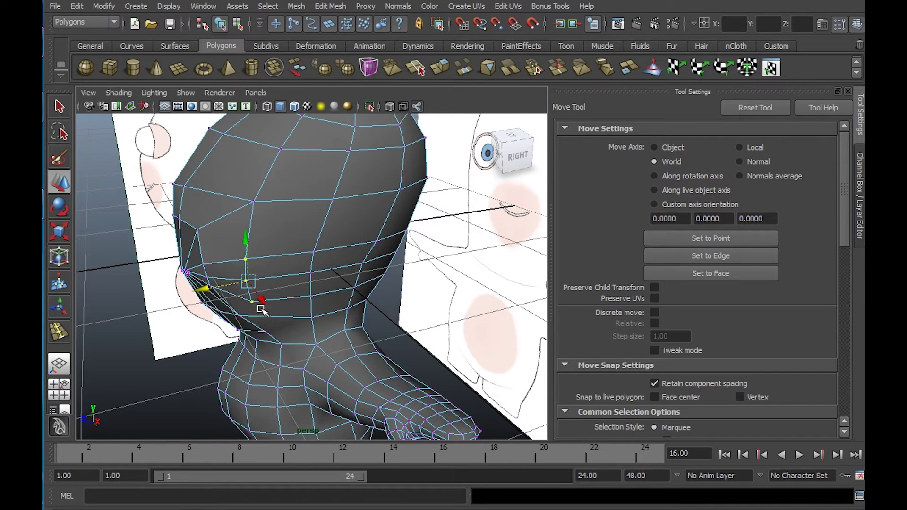
pyautogui.moveTo(206, 286); pyautogui.dragTo(326, 257)
pyautogui.keyDown('alt'); pyautogui.moveTo(326, 257); pyautogui.dragTo(367, 278, button='right'); pyautogui.keyUp('alt')
pyautogui.keyDown('alt'); pyautogui.moveTo(336, 261); pyautogui.dragTo(327, 292, button='middle'); pyautogui.keyUp('alt')
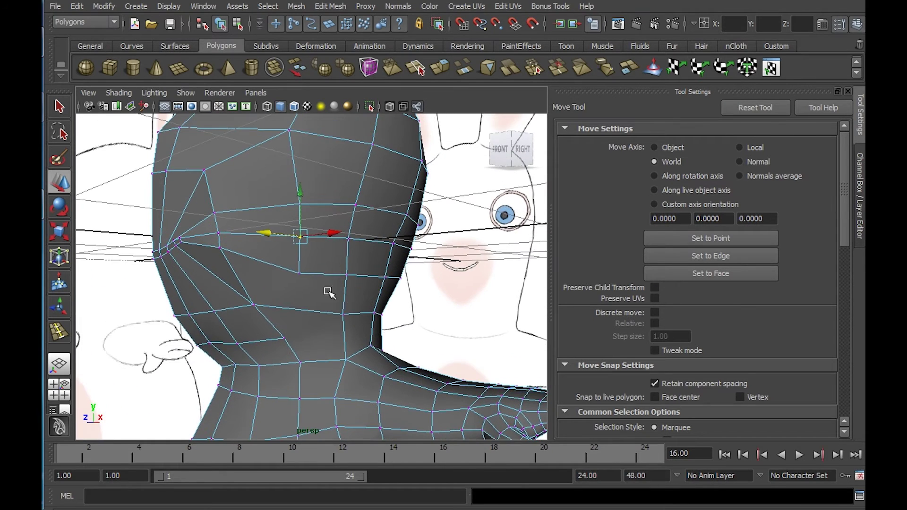
# Split the faces behind the cheek with an edge from the lower loop's end vertex down to the vertex just above the neck
pyautogui.keyDown('alt'); pyautogui.moveTo(328, 291); pyautogui.dragTo(326, 266); pyautogui.keyUp('alt')
pyautogui.click(331, 5)
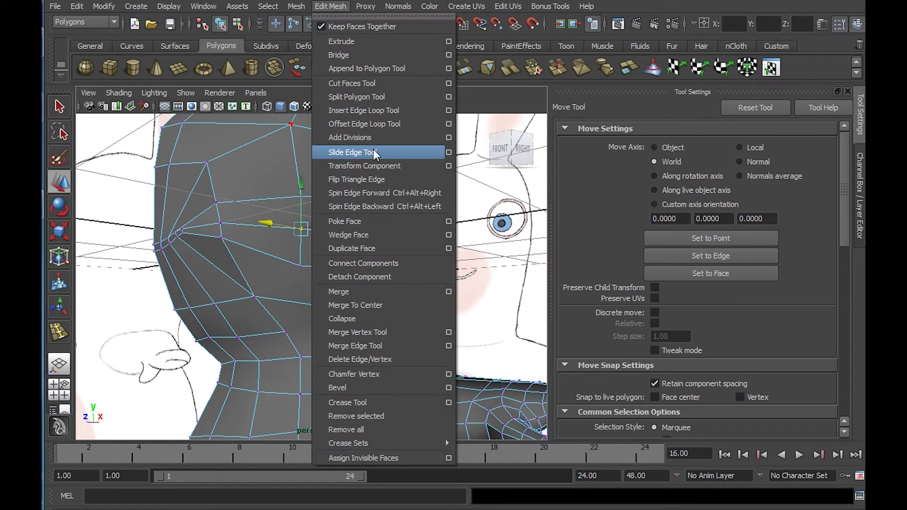
pyautogui.click(375, 97)
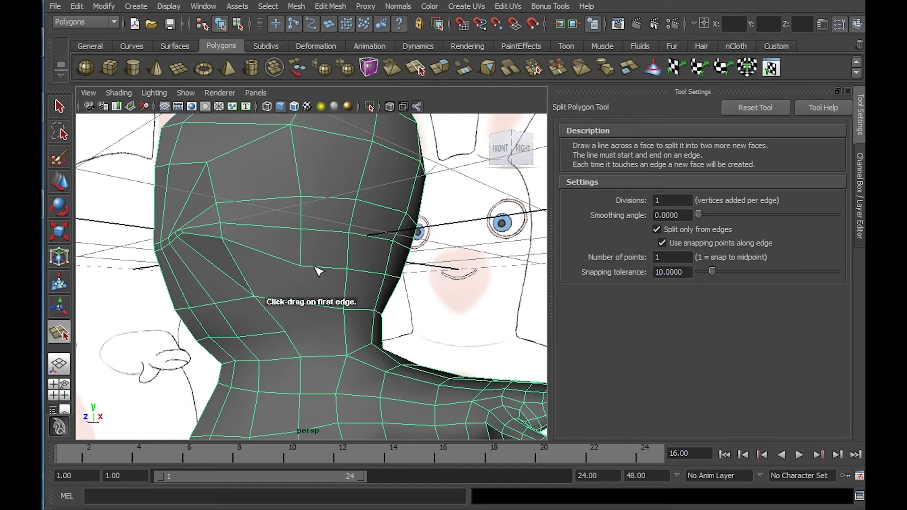
pyautogui.moveTo(315, 268); pyautogui.dragTo(271, 270)
pyautogui.click(299, 305)
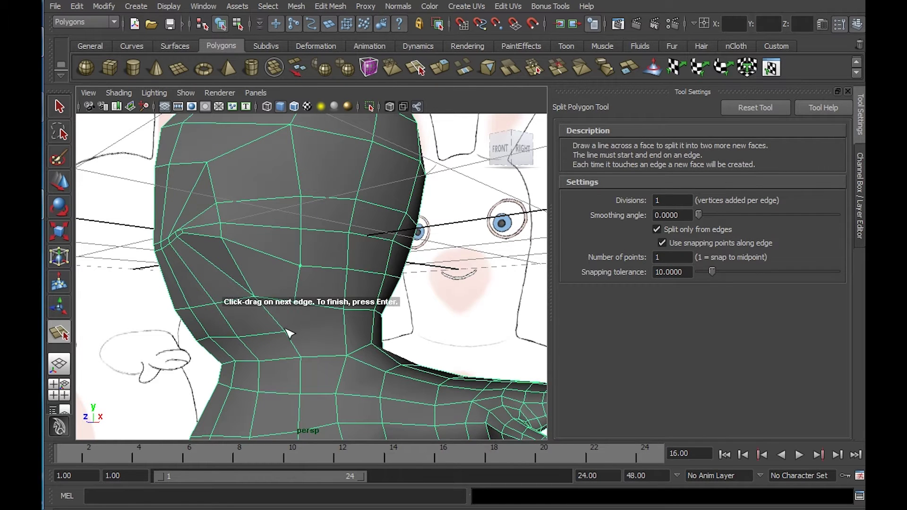
pyautogui.moveTo(285, 330); pyautogui.dragTo(332, 349)
pyautogui.press('Return')
# Split the lower cheek face with a diagonal edge running back to the neck-loop vertex
pyautogui.keyDown('alt'); pyautogui.moveTo(393, 325); pyautogui.dragTo(349, 302); pyautogui.keyUp('alt')
pyautogui.press('y')
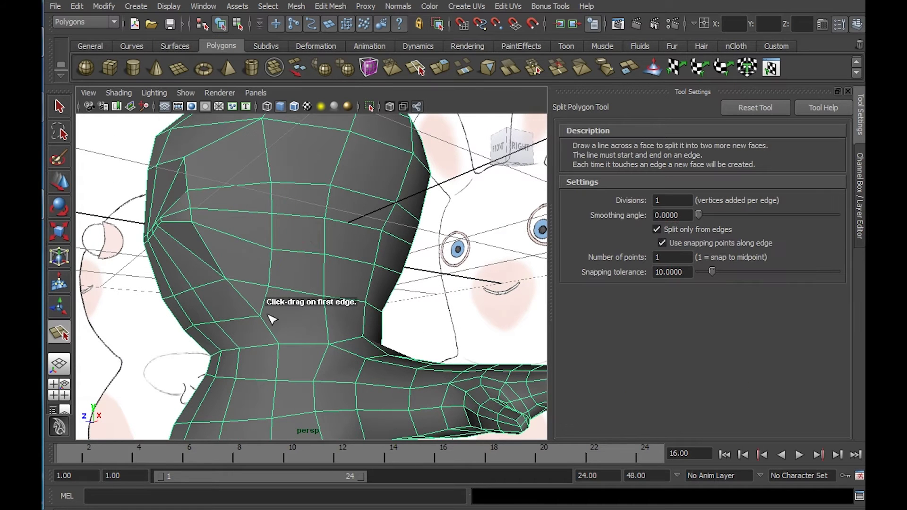
pyautogui.moveTo(263, 296); pyautogui.dragTo(338, 364)
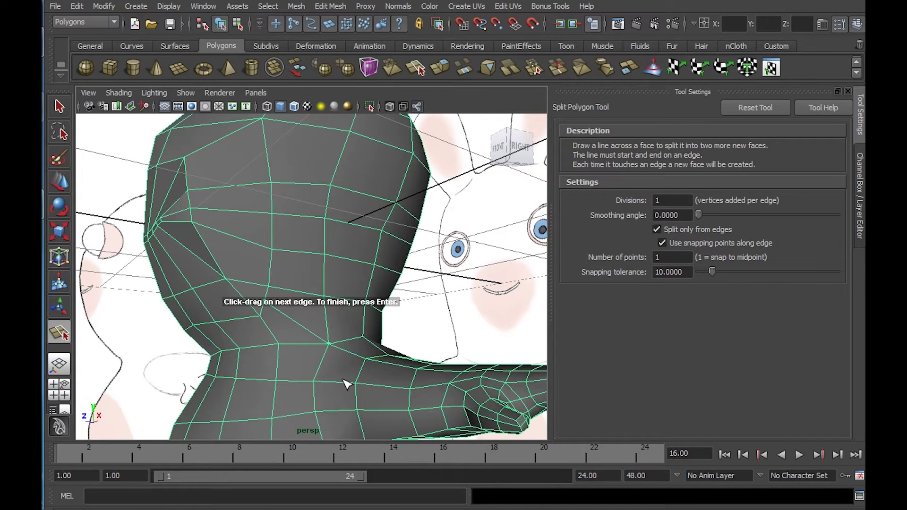
pyautogui.press('Return')
# Reposition the vertices along the newly cut edges under the cheek and the cheek vertices above them to even out the spacing
pyautogui.moveTo(244, 294); pyautogui.dragTo(237, 269, button='right')
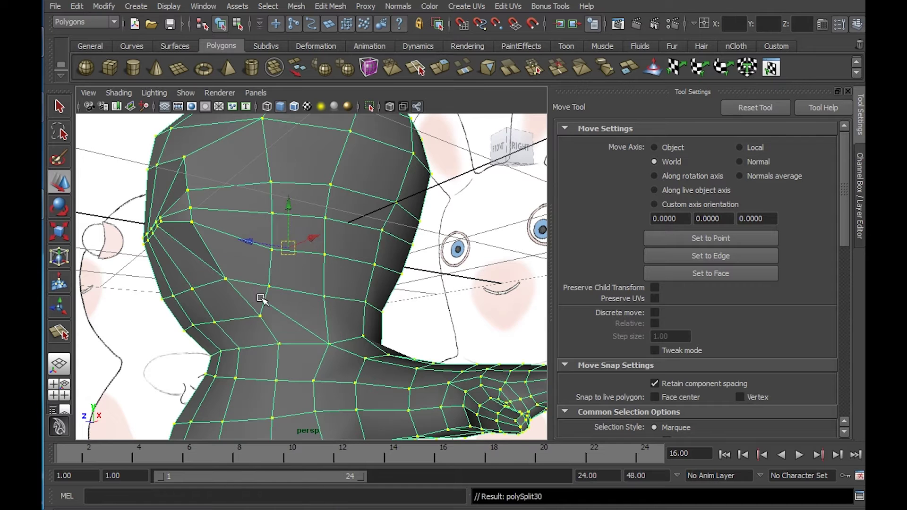
pyautogui.moveTo(256, 296); pyautogui.dragTo(274, 310)
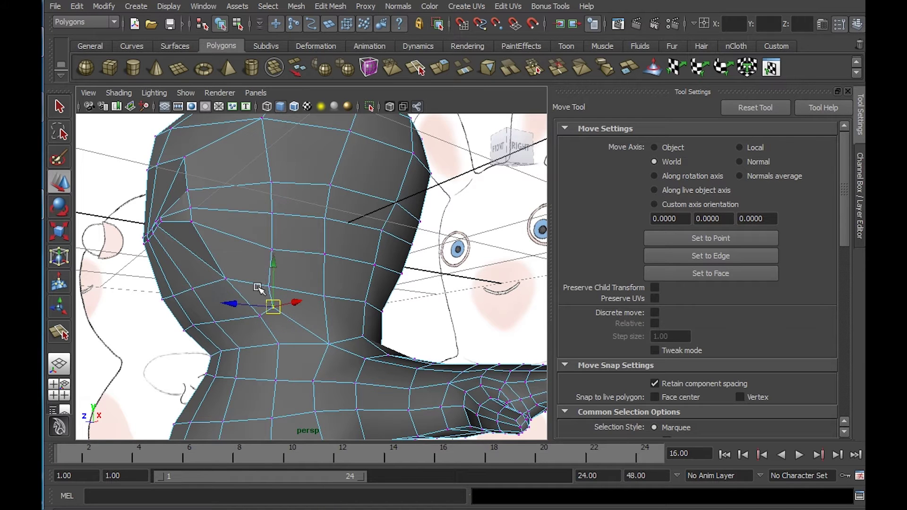
pyautogui.moveTo(258, 275); pyautogui.dragTo(274, 287)
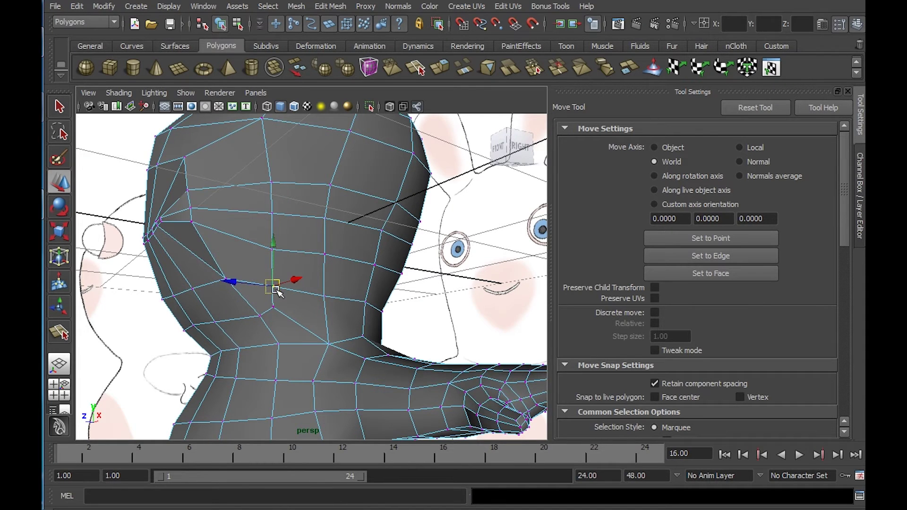
pyautogui.keyDown('alt'); pyautogui.moveTo(214, 260); pyautogui.dragTo(268, 266); pyautogui.keyUp('alt')
pyautogui.moveTo(227, 245); pyautogui.dragTo(251, 227)
pyautogui.moveTo(231, 218); pyautogui.dragTo(264, 209)
# Lower the row of vertices just above the mouth slightly
pyautogui.keyDown('alt'); pyautogui.moveTo(191, 161); pyautogui.dragTo(228, 165); pyautogui.keyUp('alt')
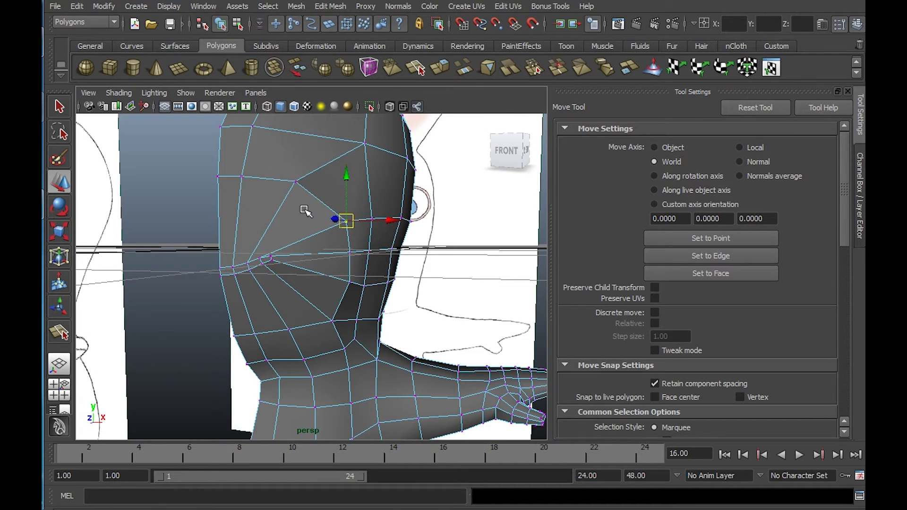
pyautogui.moveTo(356, 224)
pyautogui.keyDown('alt'); pyautogui.mouseDown()
pyautogui.moveTo(352, 241)
pyautogui.moveTo(344, 235)
pyautogui.mouseUp(); pyautogui.keyUp('alt')
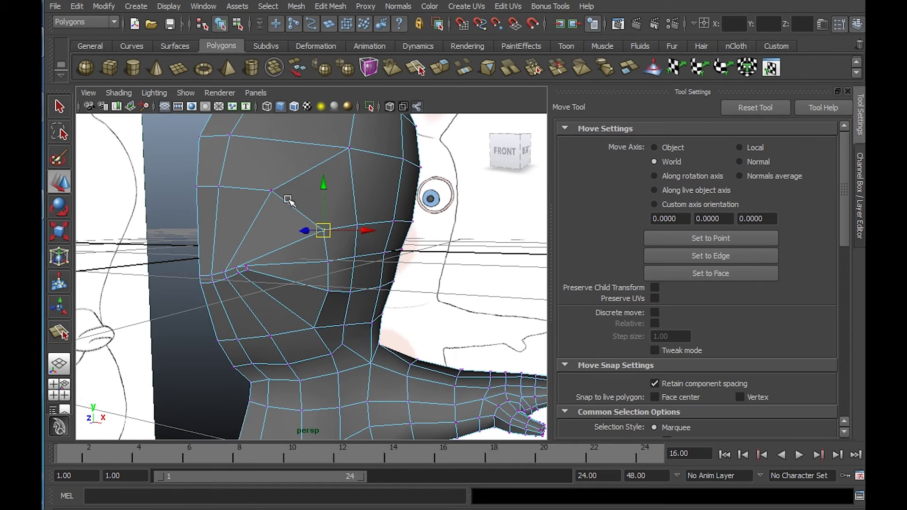
pyautogui.moveTo(276, 214); pyautogui.dragTo(280, 214)
pyautogui.moveTo(230, 140); pyautogui.dragTo(231, 145)
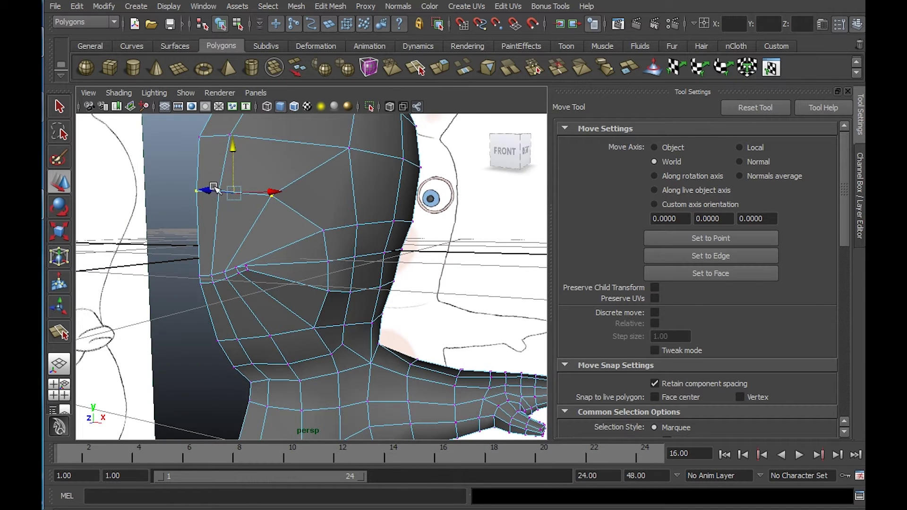
# Adjust the depth of the vertices above the mouth near the centre line to smooth the front profile
pyautogui.moveTo(191, 186)
pyautogui.mouseDown()
pyautogui.moveTo(235, 202)
pyautogui.moveTo(182, 195)
pyautogui.mouseUp()
pyautogui.moveTo(93, 202); pyautogui.dragTo(86, 202)
pyautogui.click(154, 210)
pyautogui.click(133, 203)
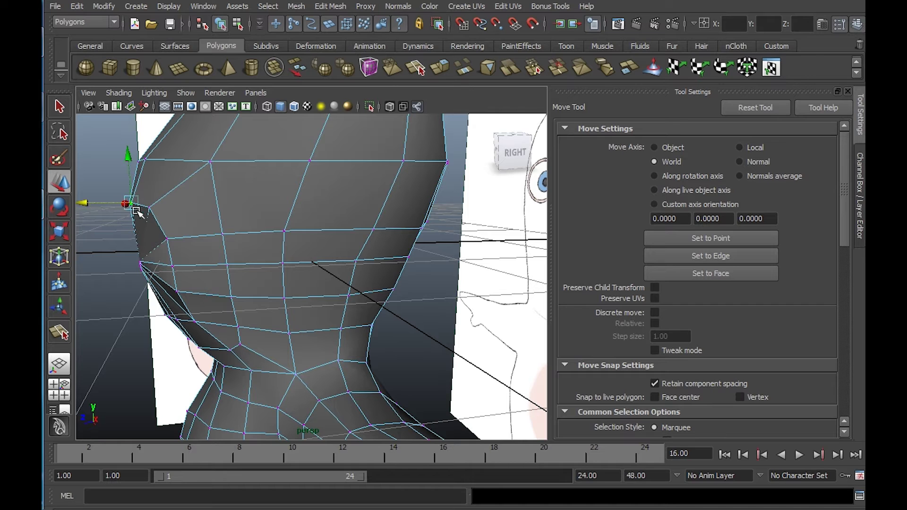
pyautogui.click(100, 204)
pyautogui.click(131, 202)
pyautogui.moveTo(83, 203); pyautogui.dragTo(89, 202)
# Adjust the two vertices between the mouth and cheek, and nudge the upper face vertex beside the centre line sideways
pyautogui.keyDown('alt'); pyautogui.moveTo(97, 203); pyautogui.dragTo(232, 204); pyautogui.keyUp('alt')
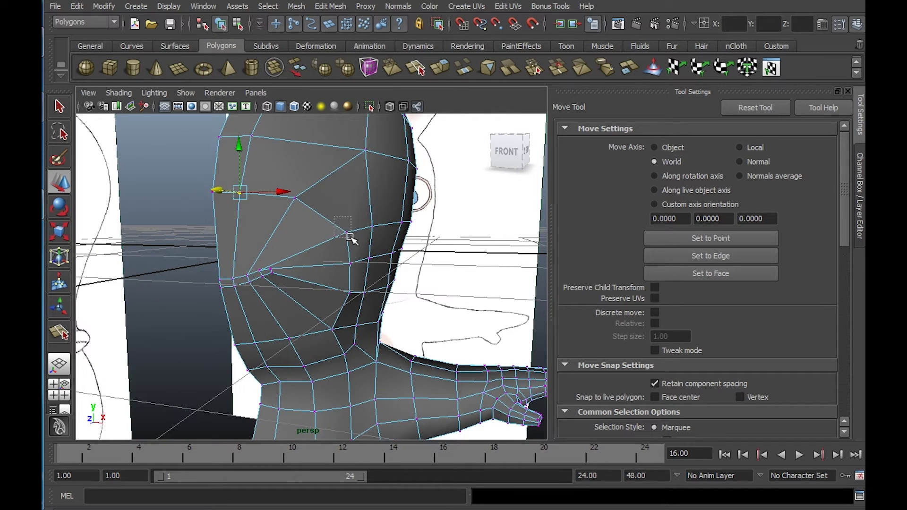
pyautogui.moveTo(350, 237); pyautogui.dragTo(351, 238)
pyautogui.moveTo(288, 193); pyautogui.dragTo(387, 227)
pyautogui.keyDown('alt'); pyautogui.moveTo(387, 227); pyautogui.dragTo(350, 224, button='right'); pyautogui.keyUp('alt')
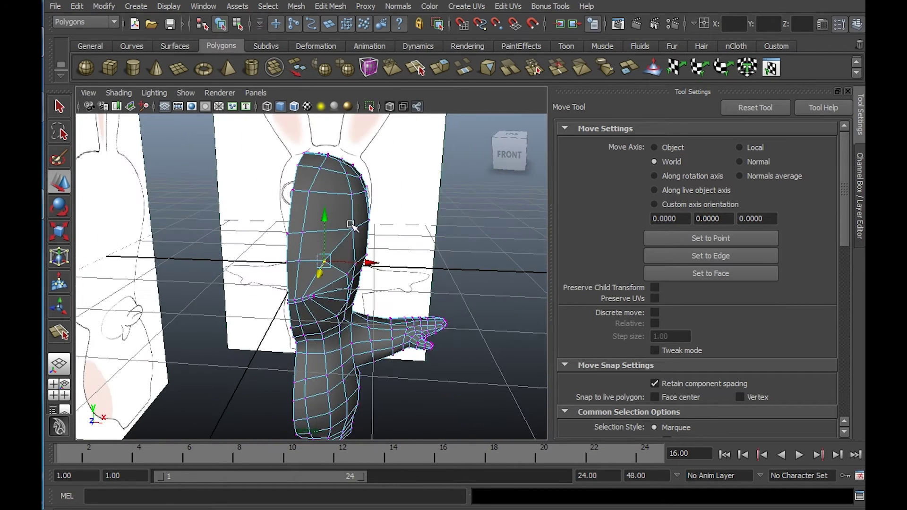
pyautogui.keyDown('alt'); pyautogui.moveTo(351, 224); pyautogui.dragTo(350, 245); pyautogui.keyUp('alt')
pyautogui.keyDown('alt'); pyautogui.moveTo(351, 245); pyautogui.dragTo(388, 264, button='right'); pyautogui.keyUp('alt')
pyautogui.click(309, 190)
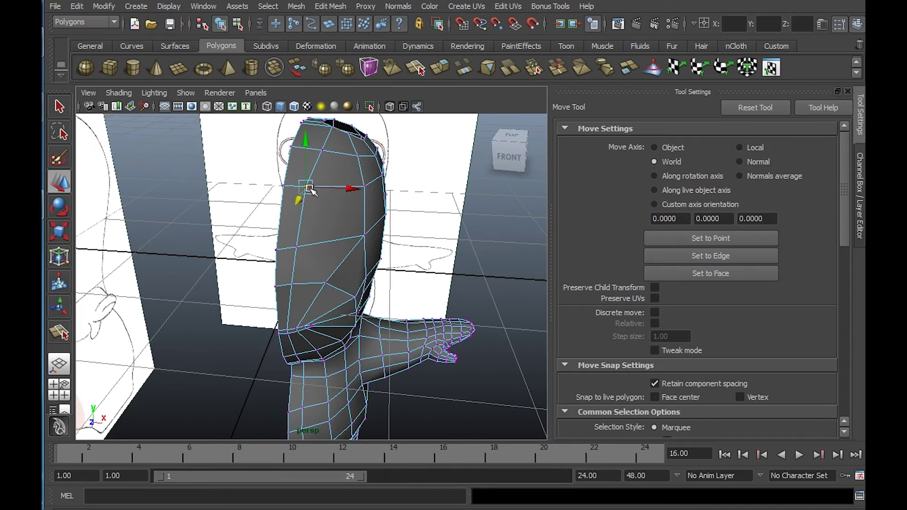
pyautogui.moveTo(338, 186); pyautogui.dragTo(341, 186)
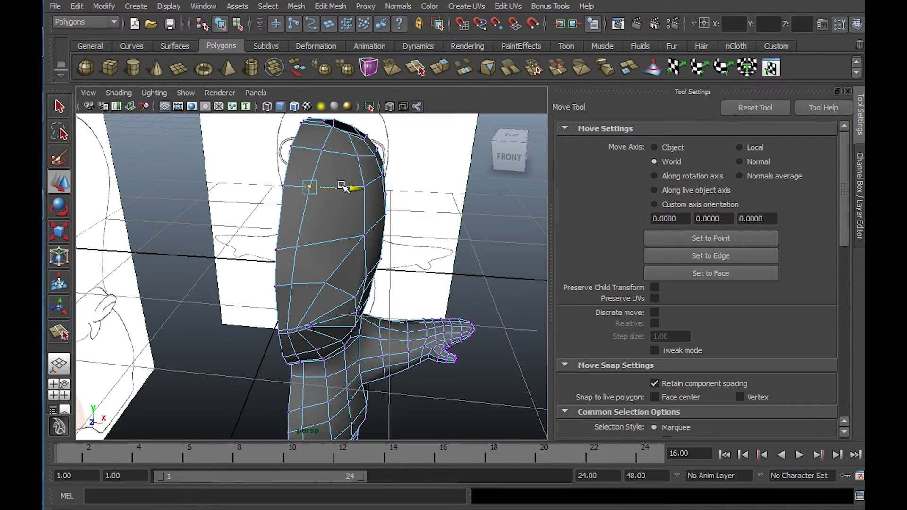
# Move the vertices on the cheek and side of the face inward to round out the front of the head
pyautogui.click(316, 281)
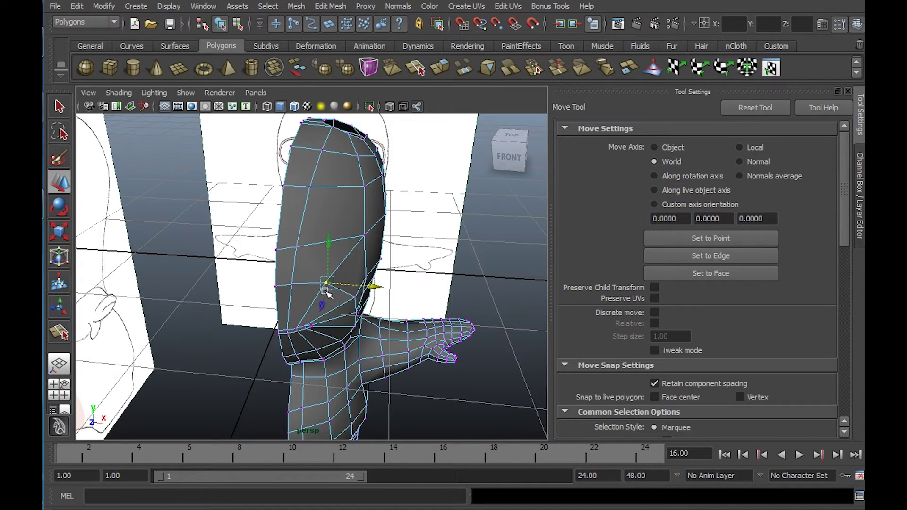
pyautogui.click(364, 239)
pyautogui.moveTo(357, 239); pyautogui.dragTo(343, 237)
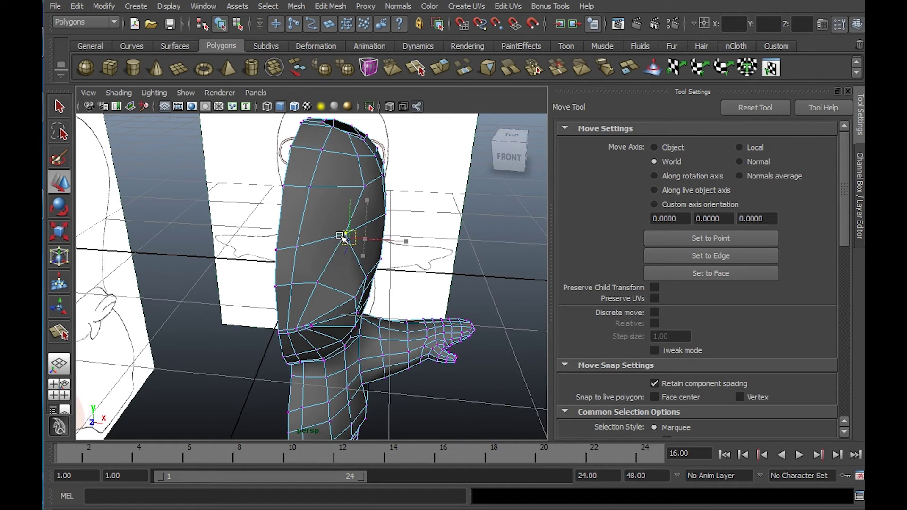
pyautogui.click(335, 176)
pyautogui.click(363, 190)
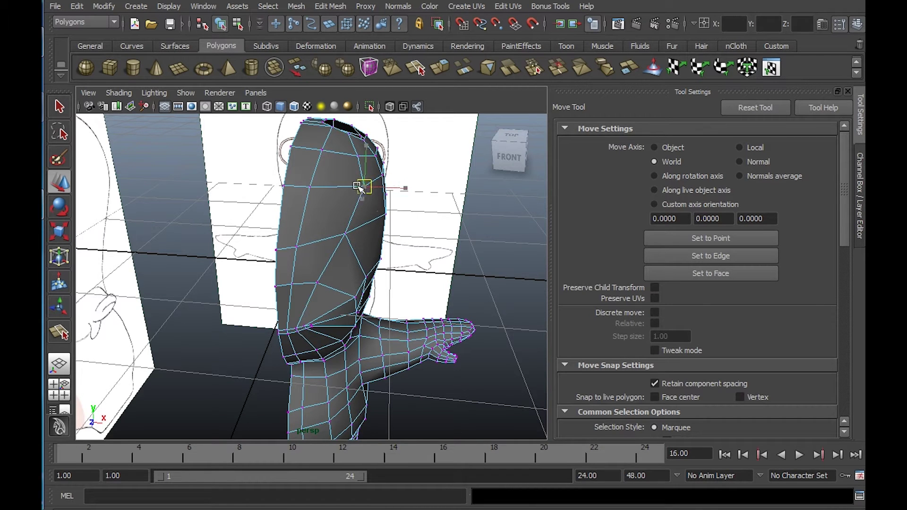
# Reposition a vertex on the upper face and another along the side of the head to smooth its curvature
pyautogui.moveTo(359, 187); pyautogui.dragTo(353, 182)
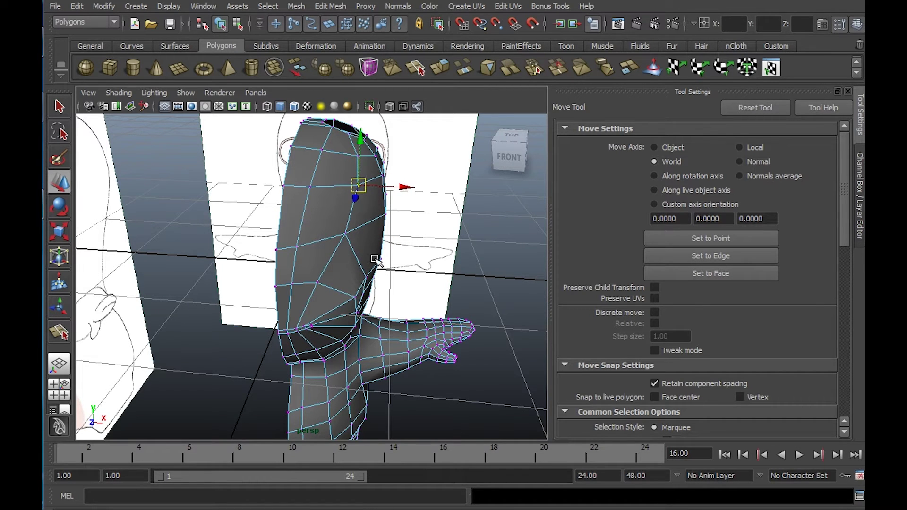
pyautogui.keyDown('alt'); pyautogui.moveTo(375, 260); pyautogui.dragTo(403, 187); pyautogui.keyUp('alt')
pyautogui.click(385, 198)
pyautogui.keyDown('alt'); pyautogui.moveTo(408, 190); pyautogui.dragTo(345, 243); pyautogui.keyUp('alt')
pyautogui.keyDown('alt'); pyautogui.moveTo(385, 289); pyautogui.dragTo(277, 170); pyautogui.keyUp('alt')
pyautogui.scroll(5, 316, 234)
pyautogui.keyDown('alt'); pyautogui.moveTo(277, 170); pyautogui.dragTo(334, 339, button='middle'); pyautogui.keyUp('alt')
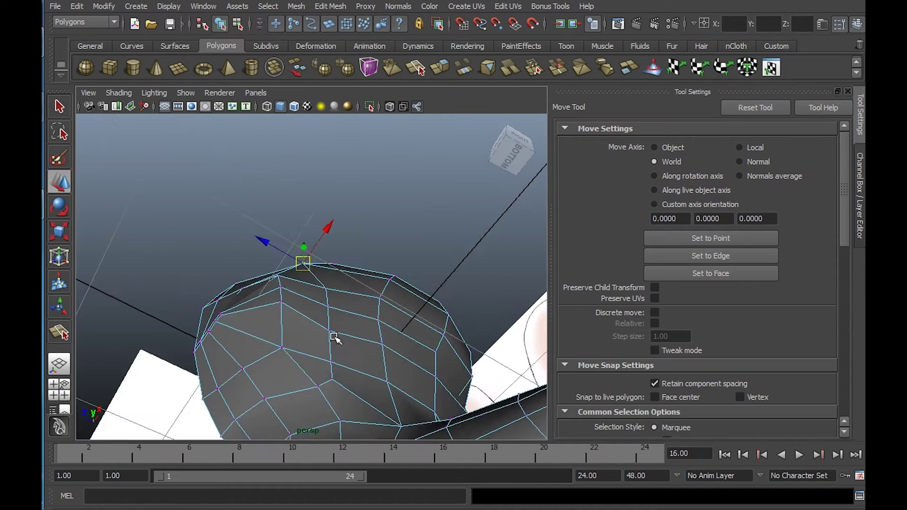
# Adjust a vertex on the underside of the head to even out the rounded jaw surface
pyautogui.keyDown('alt'); pyautogui.moveTo(335, 339); pyautogui.dragTo(302, 253); pyautogui.keyUp('alt')
pyautogui.click(326, 266)
pyautogui.keyDown('alt'); pyautogui.moveTo(302, 253); pyautogui.dragTo(354, 345, button='right'); pyautogui.keyUp('alt')
pyautogui.keyDown('alt'); pyautogui.moveTo(354, 345); pyautogui.dragTo(330, 263, button='middle'); pyautogui.keyUp('alt')
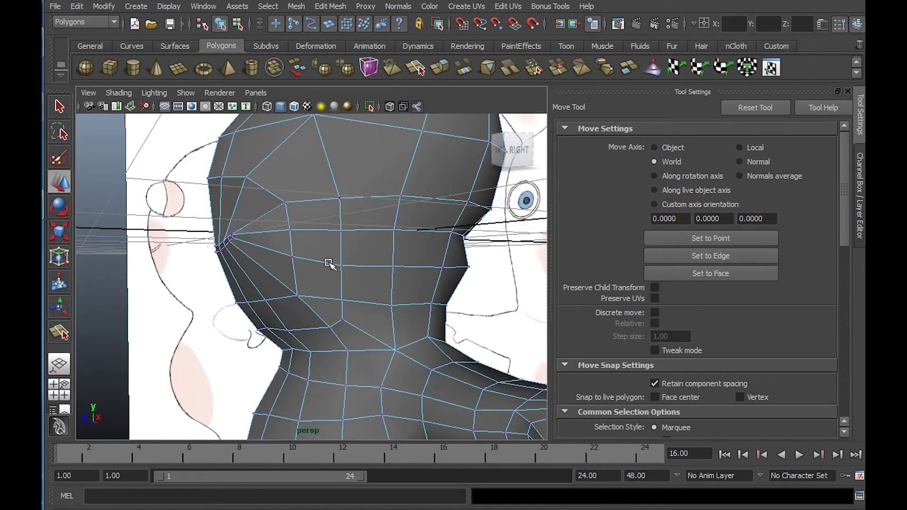
pyautogui.keyDown('alt'); pyautogui.moveTo(330, 263); pyautogui.dragTo(381, 260); pyautogui.keyUp('alt')
pyautogui.keyDown('alt'); pyautogui.moveTo(306, 290); pyautogui.dragTo(314, 242, button='middle'); pyautogui.keyUp('alt')
pyautogui.keyDown('alt'); pyautogui.moveTo(314, 242); pyautogui.dragTo(293, 266); pyautogui.keyUp('alt')
# Move the front vertices at the chin and neck to refine the transition between head and body
pyautogui.click(267, 259)
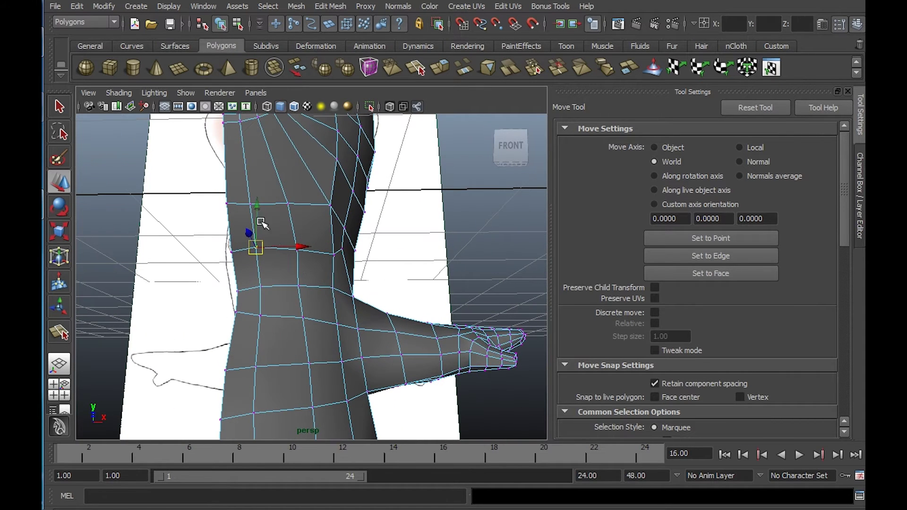
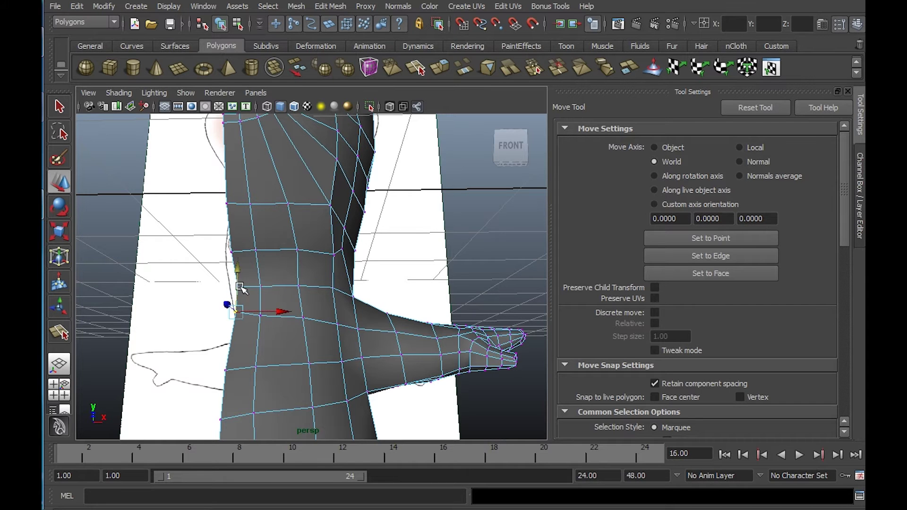
pyautogui.moveTo(236, 273); pyautogui.dragTo(237, 271)
pyautogui.keyDown('alt'); pyautogui.moveTo(297, 295); pyautogui.dragTo(253, 254); pyautogui.keyUp('alt')
pyautogui.keyDown('alt'); pyautogui.moveTo(265, 254); pyautogui.dragTo(415, 286, button='right'); pyautogui.keyUp('alt')
pyautogui.keyDown('alt'); pyautogui.moveTo(381, 260); pyautogui.dragTo(360, 285, button='middle'); pyautogui.keyUp('alt')
# Shift the vertices below the mouth corner along the jaw, as seen from the side, to smooth the jawline
pyautogui.click(266, 238)
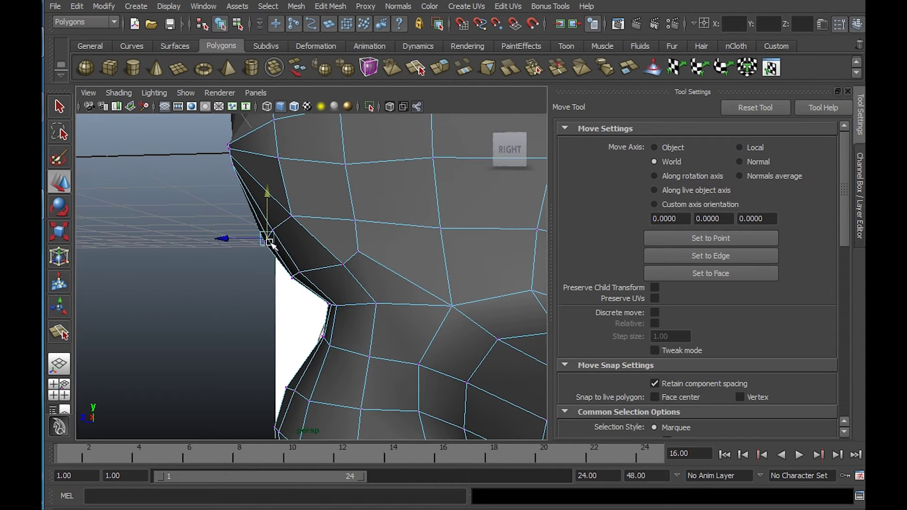
pyautogui.click(271, 231)
pyautogui.click(288, 236)
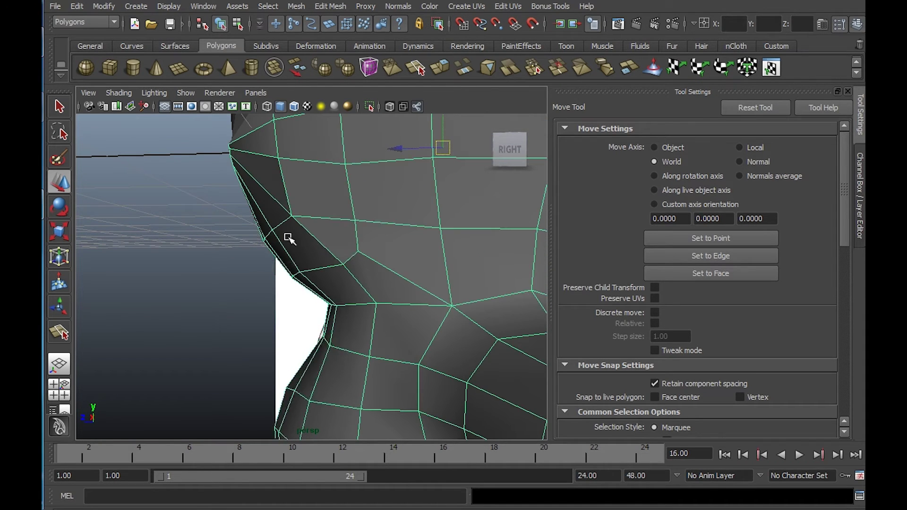
pyautogui.moveTo(289, 235); pyautogui.dragTo(260, 233, button='right')
pyautogui.click(270, 231)
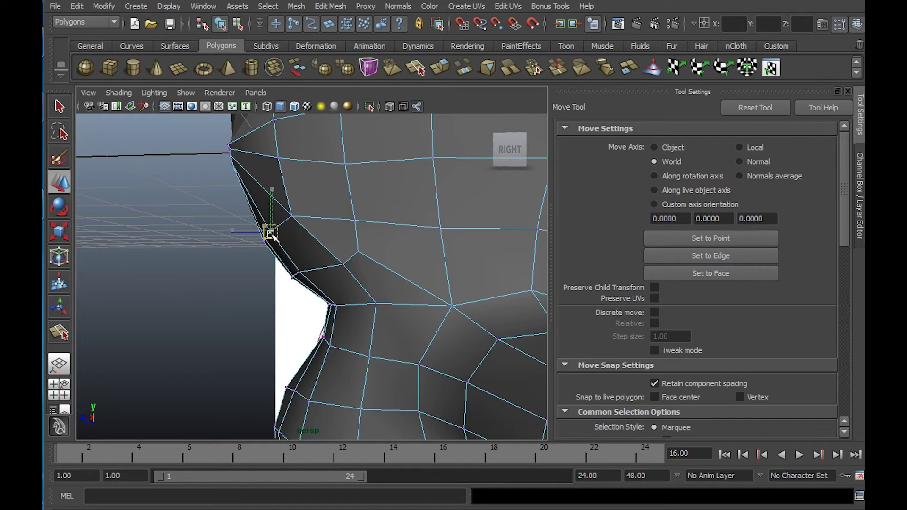
pyautogui.click(291, 214)
pyautogui.click(292, 214)
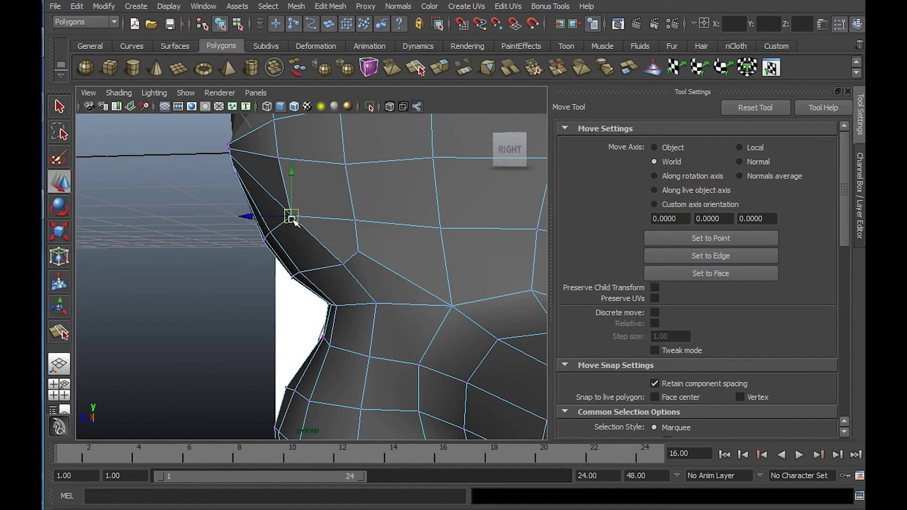
pyautogui.moveTo(292, 216); pyautogui.dragTo(286, 217)
pyautogui.keyDown('alt'); pyautogui.moveTo(304, 222); pyautogui.dragTo(279, 223, button='right'); pyautogui.keyUp('alt')
pyautogui.keyDown('alt'); pyautogui.moveTo(278, 223); pyautogui.dragTo(450, 235); pyautogui.keyUp('alt')
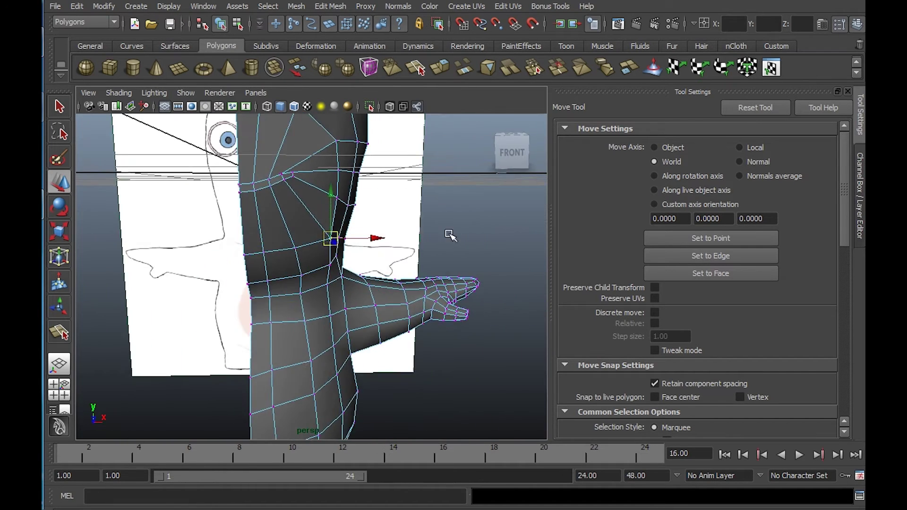
# Reposition the jaw vertex just above the arm to round the outer edge of the lower head
pyautogui.keyDown('alt'); pyautogui.moveTo(449, 235); pyautogui.dragTo(466, 295, button='right'); pyautogui.keyUp('alt')
pyautogui.keyDown('alt'); pyautogui.moveTo(466, 296); pyautogui.dragTo(367, 299); pyautogui.keyUp('alt')
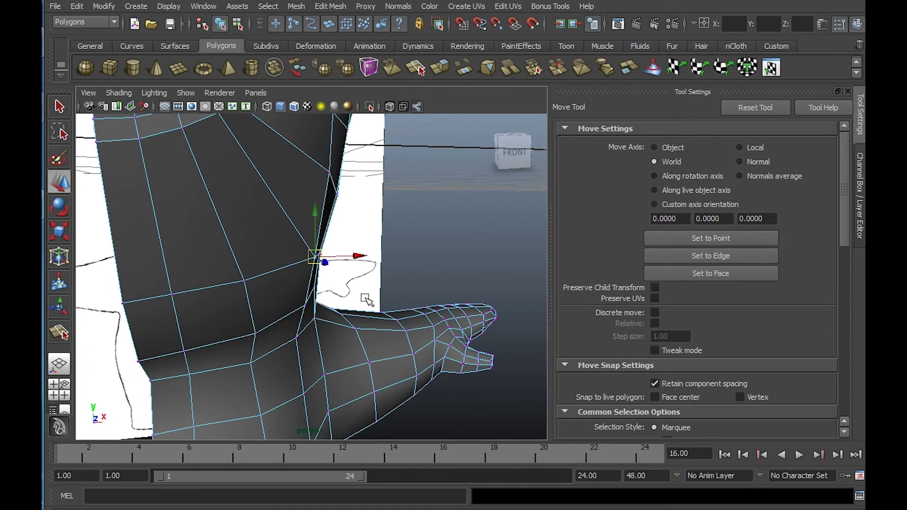
pyautogui.click(380, 268)
pyautogui.click(314, 257)
pyautogui.moveTo(314, 257); pyautogui.dragTo(291, 246, button='right')
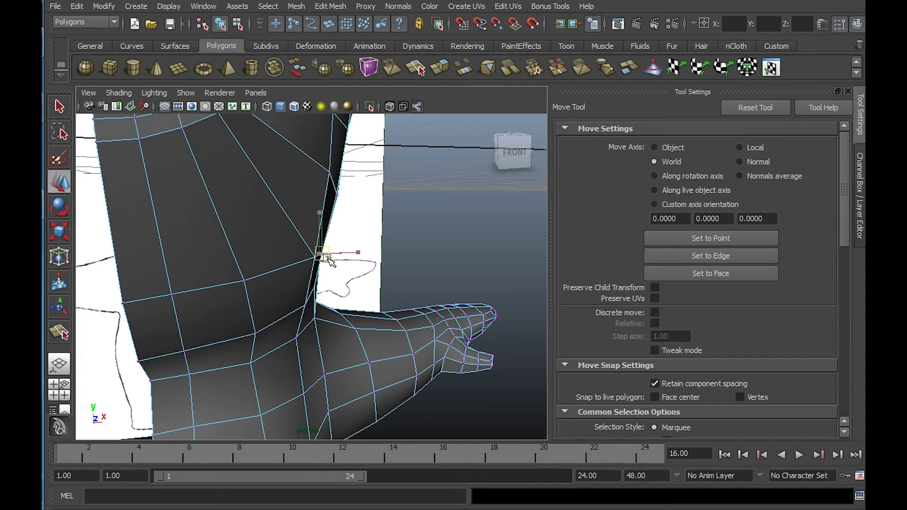
pyautogui.keyDown('alt'); pyautogui.moveTo(338, 271); pyautogui.dragTo(263, 200); pyautogui.keyUp('alt')
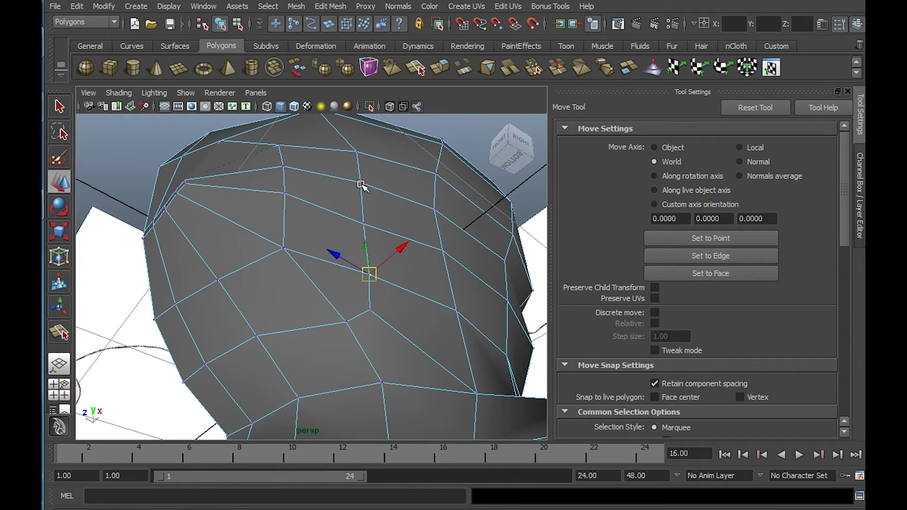
# Adjust the column of vertices on the underside of the head and clear the selection to check the shaded surface
pyautogui.keyDown('shift'); pyautogui.click(361, 185); pyautogui.keyUp('shift')
pyautogui.keyDown('shift'); pyautogui.click(362, 227); pyautogui.keyUp('shift')
pyautogui.keyDown('alt'); pyautogui.moveTo(363, 229); pyautogui.dragTo(453, 278); pyautogui.keyUp('alt')
pyautogui.moveTo(387, 199); pyautogui.dragTo(267, 190)
pyautogui.click(428, 208)
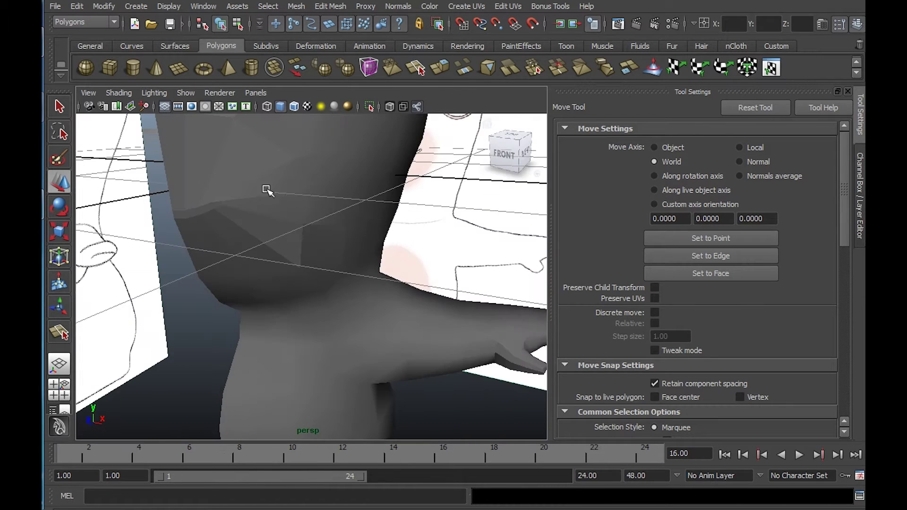
pyautogui.click(358, 208)
pyautogui.moveTo(358, 208)
pyautogui.keyDown('alt'); pyautogui.mouseDown()
pyautogui.moveTo(322, 192)
pyautogui.moveTo(341, 206)
pyautogui.mouseUp(); pyautogui.keyUp('alt')
# Return to vertex editing and reposition the lower cheek vertex that causes the uneven shading beneath the mouth corner
pyautogui.moveTo(316, 268); pyautogui.dragTo(279, 266, button='right')
pyautogui.click(296, 268)
pyautogui.keyDown('alt'); pyautogui.moveTo(320, 262); pyautogui.dragTo(294, 260); pyautogui.keyUp('alt')
pyautogui.keyDown('alt'); pyautogui.moveTo(290, 255); pyautogui.dragTo(266, 235); pyautogui.keyUp('alt')
pyautogui.keyDown('alt'); pyautogui.moveTo(266, 235); pyautogui.dragTo(258, 228, button='right'); pyautogui.keyUp('alt')
pyautogui.keyDown('alt'); pyautogui.moveTo(265, 222); pyautogui.dragTo(304, 228); pyautogui.keyUp('alt')
pyautogui.keyDown('alt'); pyautogui.moveTo(299, 230); pyautogui.dragTo(307, 281, button='middle'); pyautogui.keyUp('alt')
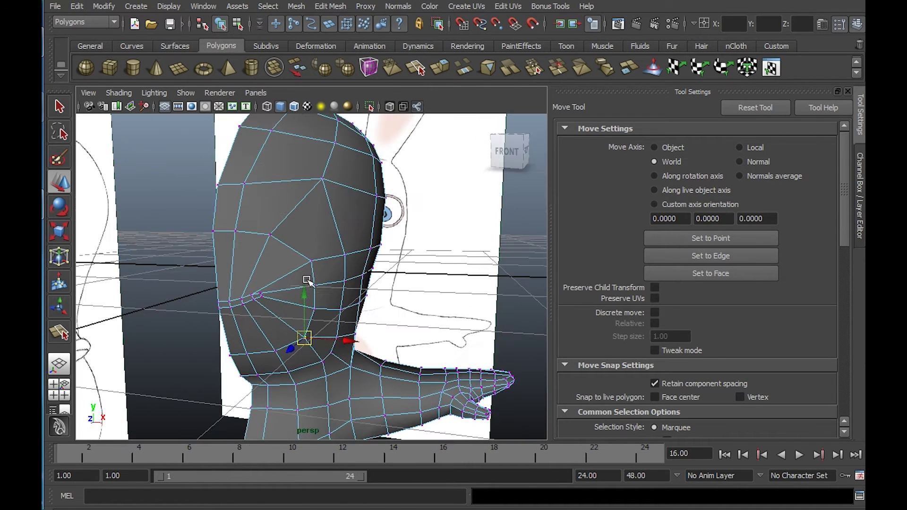
# Move the three cheek vertices above the mouth corner upward to form a rounded arc around the mouth
pyautogui.click(269, 236)
pyautogui.moveTo(269, 235); pyautogui.dragTo(273, 228)
pyautogui.click(312, 262)
pyautogui.moveTo(311, 261); pyautogui.dragTo(293, 261)
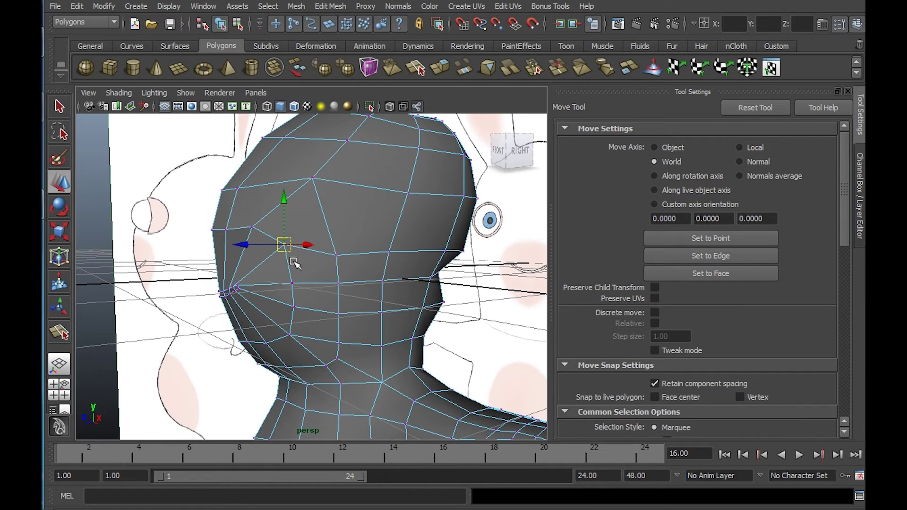
pyautogui.click(339, 258)
pyautogui.moveTo(338, 231); pyautogui.dragTo(338, 203)
# Raise the next vertex behind the cheek arc and adjust the neighbouring vertices on the side of the head
pyautogui.click(390, 253)
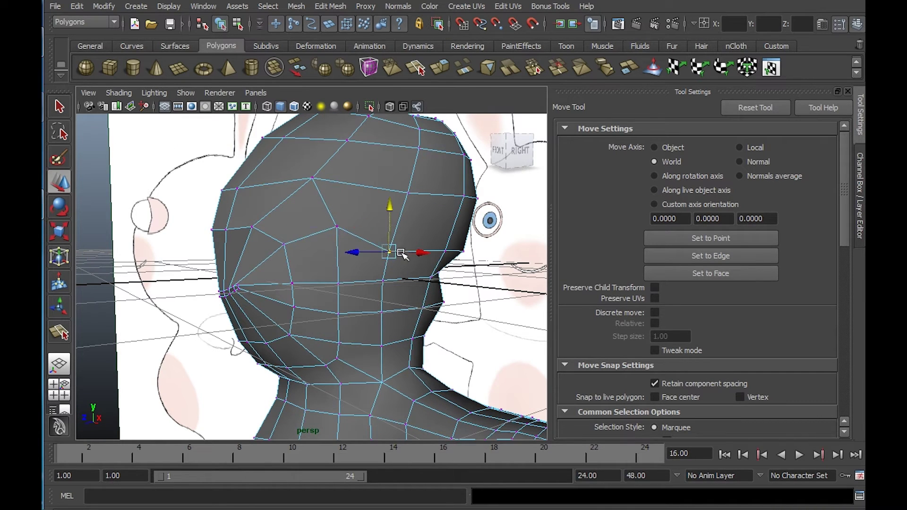
pyautogui.moveTo(388, 227); pyautogui.dragTo(418, 227)
pyautogui.click(435, 277)
pyautogui.keyDown('alt'); pyautogui.moveTo(448, 281); pyautogui.dragTo(333, 295); pyautogui.keyUp('alt')
pyautogui.click(430, 276)
pyautogui.hotkey('ctrl', 'z')
pyautogui.click(491, 282)
pyautogui.keyDown('alt'); pyautogui.moveTo(333, 295); pyautogui.dragTo(410, 298, button='right'); pyautogui.keyUp('alt')
pyautogui.moveTo(422, 272); pyautogui.dragTo(407, 274)
# Align the side-of-head vertices in the row behind the cheek so that the row runs evenly toward the back
pyautogui.keyDown('alt'); pyautogui.moveTo(312, 274); pyautogui.dragTo(398, 286); pyautogui.keyUp('alt')
pyautogui.keyDown('alt'); pyautogui.moveTo(398, 287); pyautogui.dragTo(427, 284, button='right'); pyautogui.keyUp('alt')
pyautogui.keyDown('alt'); pyautogui.moveTo(427, 283); pyautogui.dragTo(273, 341, button='middle'); pyautogui.keyUp('alt')
pyautogui.keyDown('alt'); pyautogui.moveTo(274, 340); pyautogui.dragTo(381, 396); pyautogui.keyUp('alt')
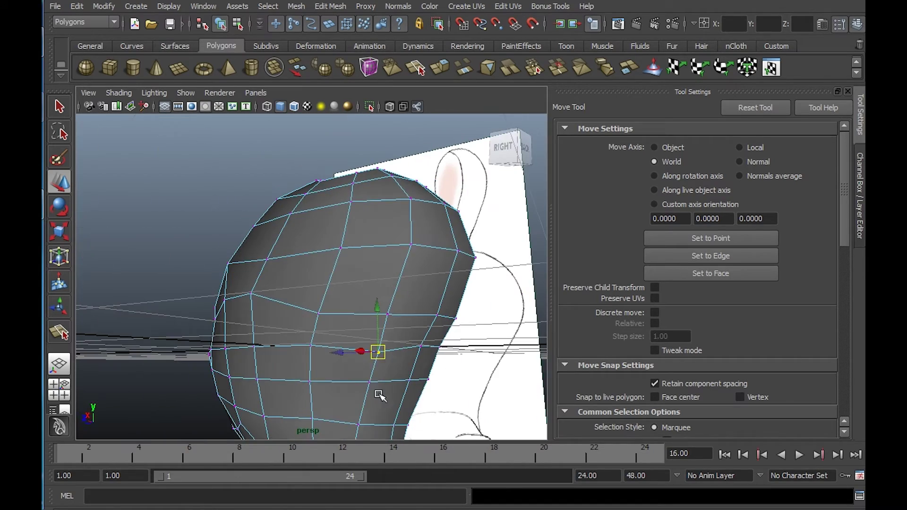
pyautogui.click(310, 346)
pyautogui.keyDown('alt'); pyautogui.moveTo(328, 367); pyautogui.dragTo(359, 366); pyautogui.keyUp('alt')
pyautogui.click(306, 350)
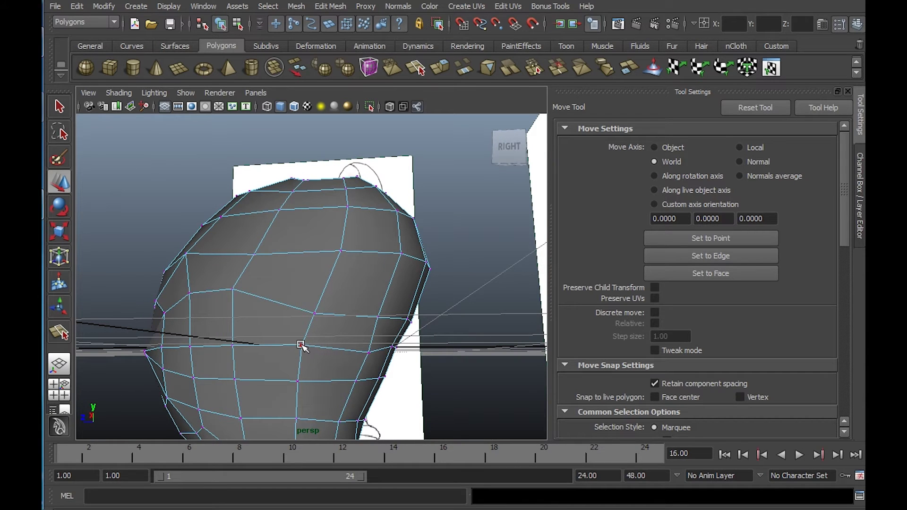
pyautogui.click(300, 344)
# Even out the edge rows on the rear side of the head by moving their vertices vertically
pyautogui.click(314, 313)
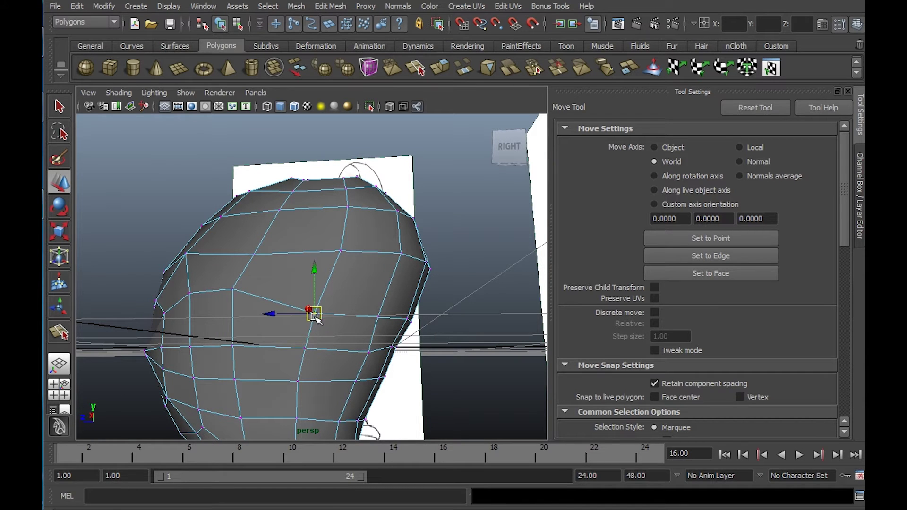
pyautogui.moveTo(315, 313); pyautogui.dragTo(318, 298)
pyautogui.click(379, 318)
pyautogui.moveTo(379, 317); pyautogui.dragTo(375, 341)
pyautogui.click(435, 345)
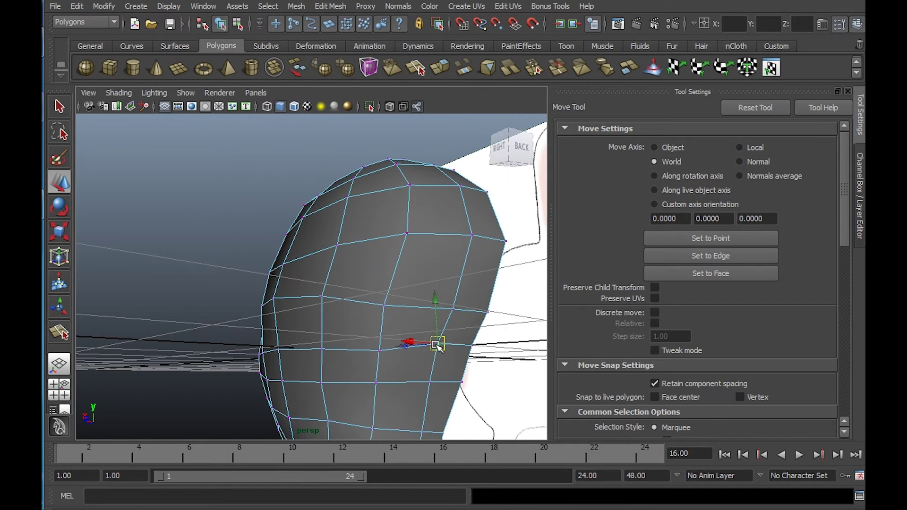
pyautogui.keyDown('shift'); pyautogui.click(472, 347); pyautogui.keyUp('shift')
pyautogui.moveTo(454, 298); pyautogui.dragTo(455, 307)
# Reposition the vertices at the lower back of the head to smooth the slope toward the neck
pyautogui.keyDown('alt'); pyautogui.moveTo(386, 367); pyautogui.dragTo(367, 329, button='right'); pyautogui.keyUp('alt')
pyautogui.keyDown('alt'); pyautogui.moveTo(367, 329); pyautogui.dragTo(361, 296); pyautogui.keyUp('alt')
pyautogui.moveTo(375, 264); pyautogui.dragTo(375, 274)
pyautogui.keyDown('alt'); pyautogui.moveTo(371, 307); pyautogui.dragTo(401, 302); pyautogui.keyUp('alt')
pyautogui.keyDown('alt'); pyautogui.moveTo(375, 302); pyautogui.dragTo(394, 309, button='right'); pyautogui.keyUp('alt')
pyautogui.moveTo(316, 314); pyautogui.dragTo(316, 314)
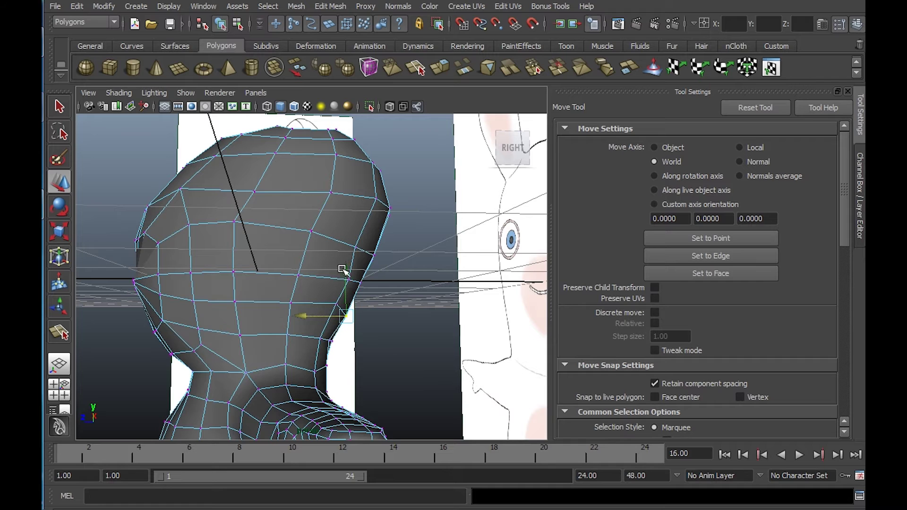
pyautogui.moveTo(345, 278); pyautogui.dragTo(344, 275)
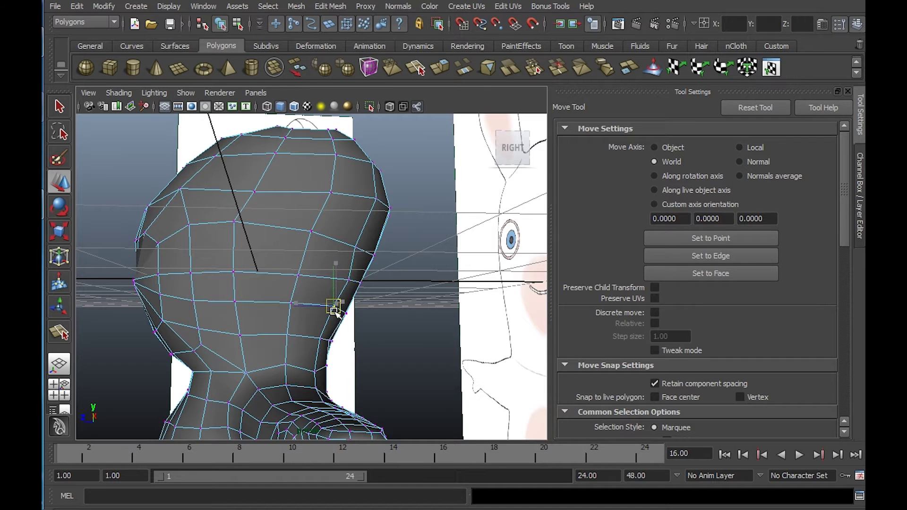
pyautogui.click(350, 279)
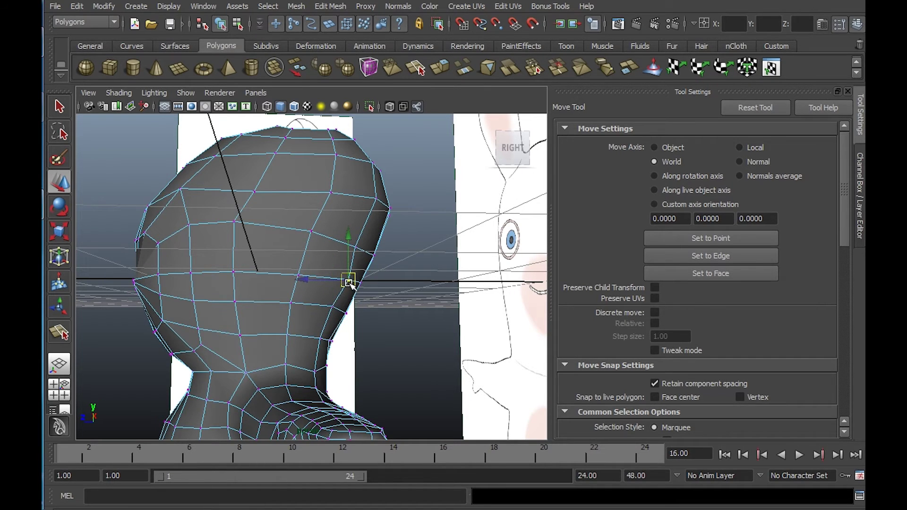
pyautogui.moveTo(350, 280); pyautogui.dragTo(324, 299)
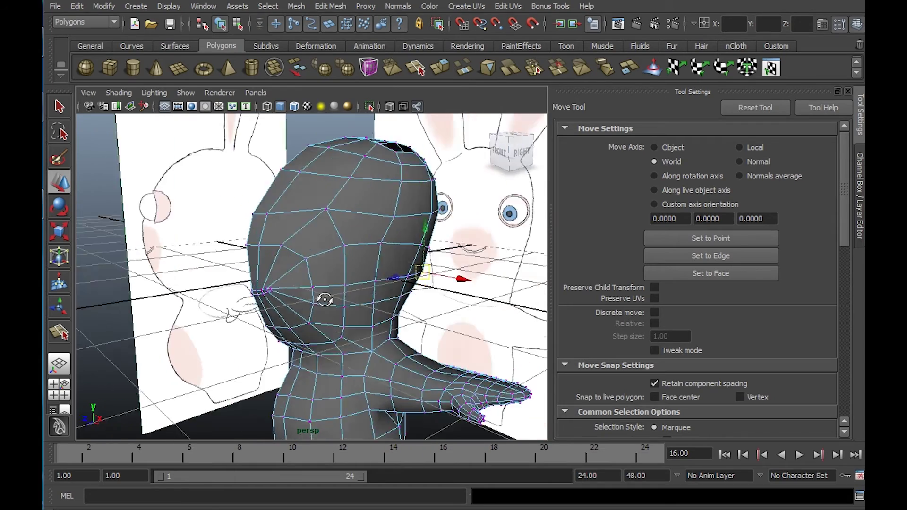
# Zoom in on the mouth and adjust the upper and lower vertices at its outer corner
pyautogui.keyDown('alt'); pyautogui.moveTo(324, 299); pyautogui.dragTo(375, 344, button='right'); pyautogui.keyUp('alt')
pyautogui.keyDown('alt'); pyautogui.moveTo(328, 293); pyautogui.dragTo(331, 302, button='right'); pyautogui.keyUp('alt')
pyautogui.keyDown('alt'); pyautogui.moveTo(332, 302); pyautogui.dragTo(312, 245); pyautogui.keyUp('alt')
pyautogui.keyDown('alt'); pyautogui.moveTo(326, 293); pyautogui.dragTo(379, 348, button='right'); pyautogui.keyUp('alt')
pyautogui.keyDown('alt'); pyautogui.moveTo(279, 293); pyautogui.dragTo(341, 257, button='middle'); pyautogui.keyUp('alt')
pyautogui.keyDown('alt'); pyautogui.moveTo(342, 257); pyautogui.dragTo(403, 304, button='right'); pyautogui.keyUp('alt')
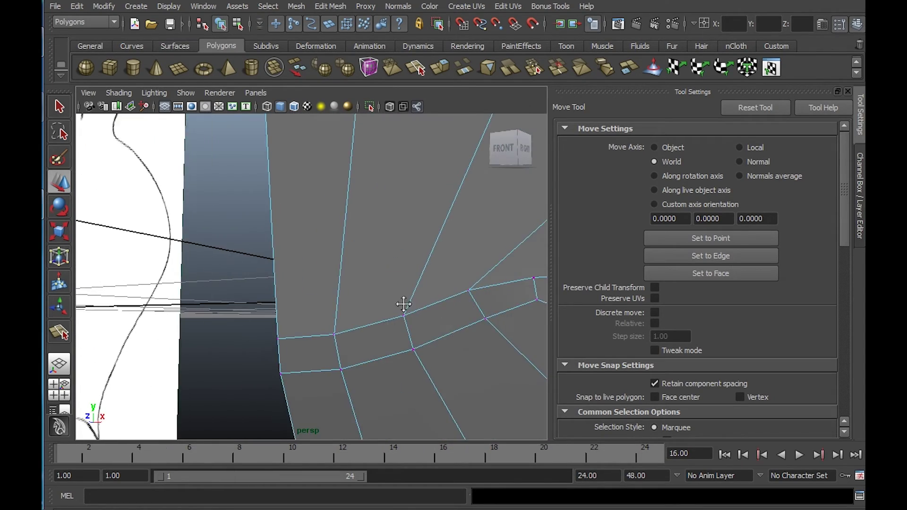
pyautogui.keyDown('alt'); pyautogui.moveTo(403, 304); pyautogui.dragTo(330, 326, button='middle'); pyautogui.keyUp('alt')
pyautogui.moveTo(336, 329)
pyautogui.keyDown('alt'); pyautogui.mouseDown(button='right')
pyautogui.moveTo(320, 316)
pyautogui.moveTo(328, 317)
pyautogui.mouseUp(button='right'); pyautogui.keyUp('alt')
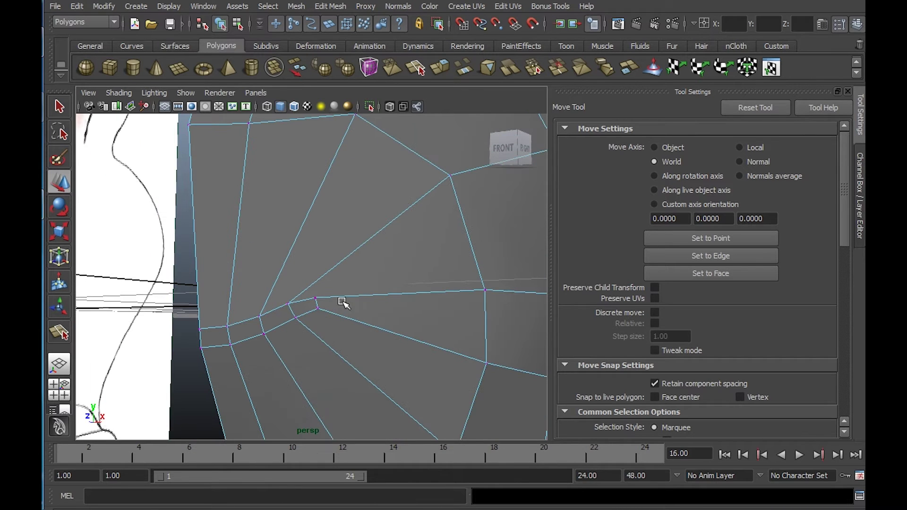
pyautogui.moveTo(318, 302); pyautogui.dragTo(318, 305)
pyautogui.click(318, 309)
pyautogui.keyDown('alt'); pyautogui.moveTo(280, 286); pyautogui.dragTo(308, 301, button='right'); pyautogui.keyUp('alt')
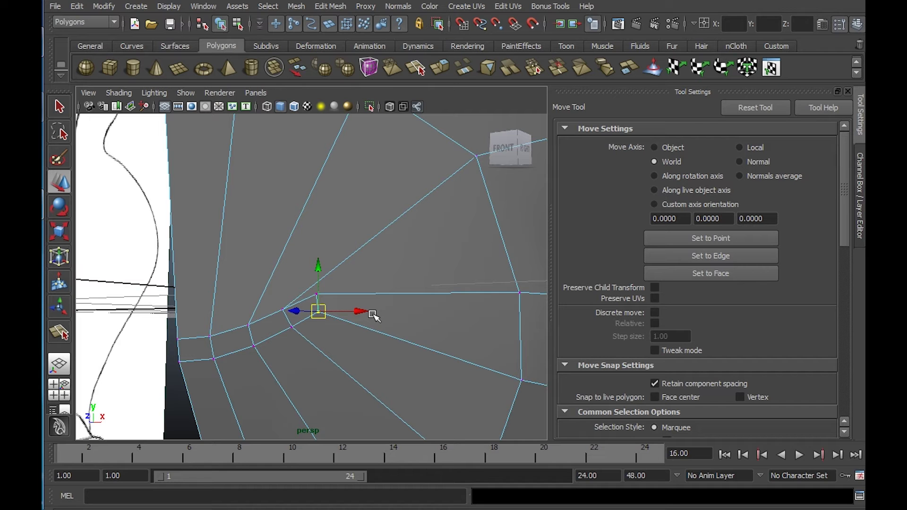
# Insert an edge loop around the mouth, close to the lip edges
pyautogui.keyDown('alt'); pyautogui.moveTo(361, 289); pyautogui.dragTo(331, 240, button='right'); pyautogui.keyUp('alt')
pyautogui.click(331, 6)
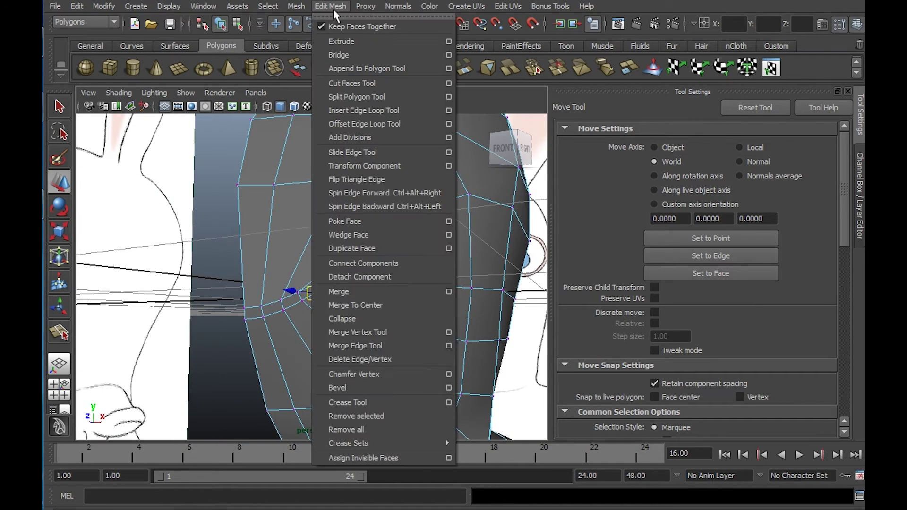
pyautogui.click(356, 111)
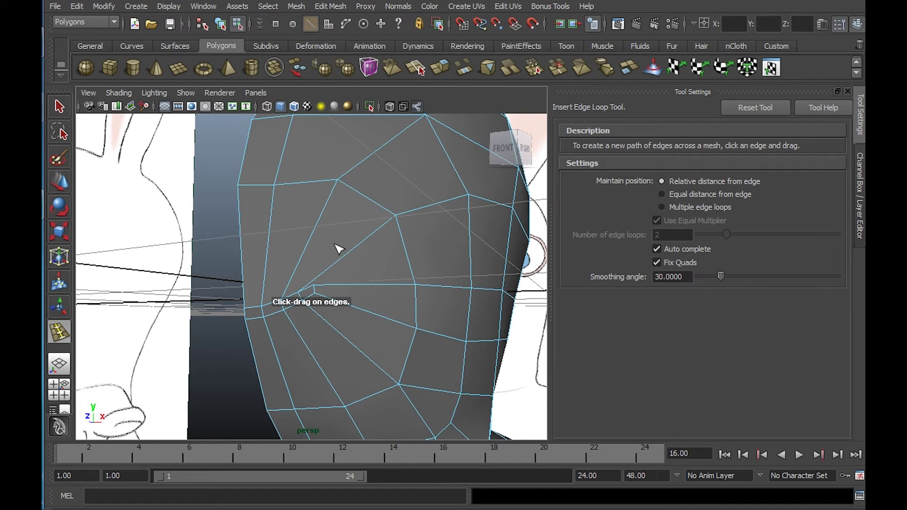
pyautogui.moveTo(354, 259); pyautogui.dragTo(319, 279)
pyautogui.keyDown('alt'); pyautogui.moveTo(321, 282); pyautogui.dragTo(422, 332, button='right'); pyautogui.keyUp('alt')
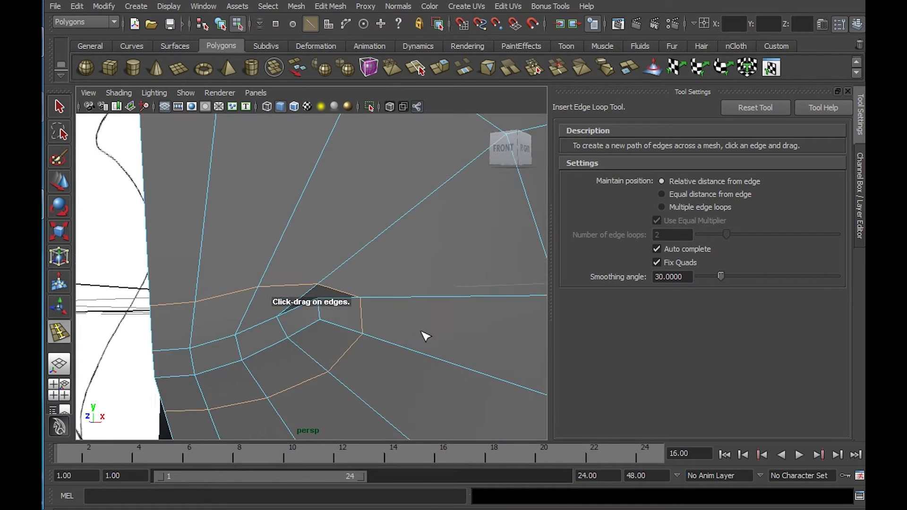
pyautogui.keyDown('alt'); pyautogui.moveTo(336, 296); pyautogui.dragTo(357, 288); pyautogui.keyUp('alt')
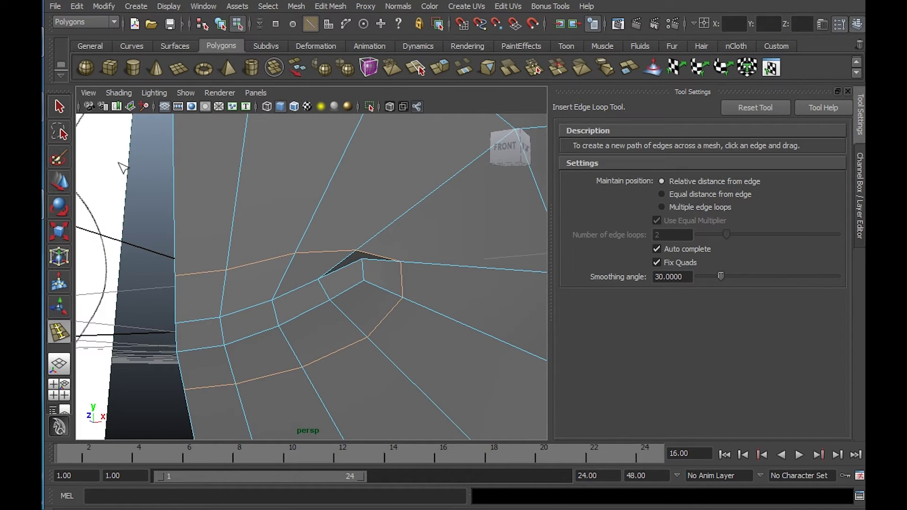
# Switch back to vertex editing and move the two mouth corner vertices inward to close the dark fold
pyautogui.click(59, 108)
pyautogui.moveTo(363, 258); pyautogui.dragTo(325, 253, button='right')
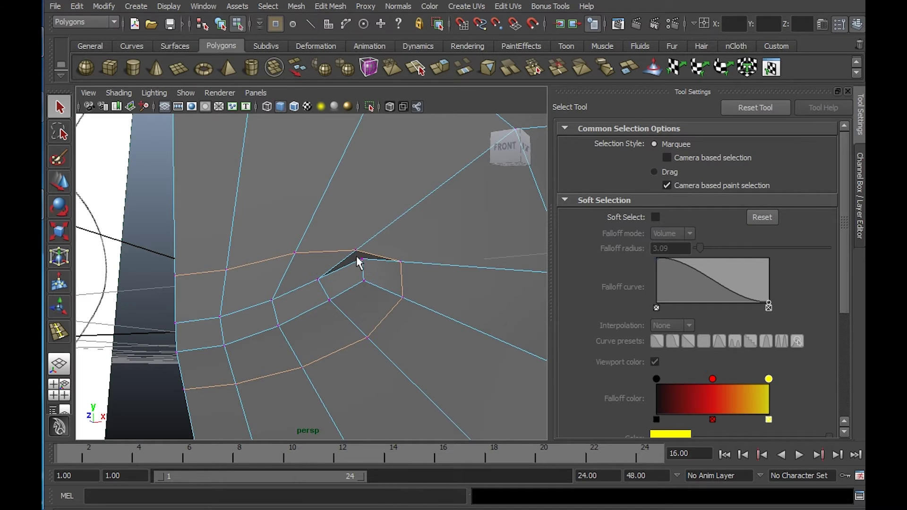
pyautogui.click(360, 261)
pyautogui.press('w')
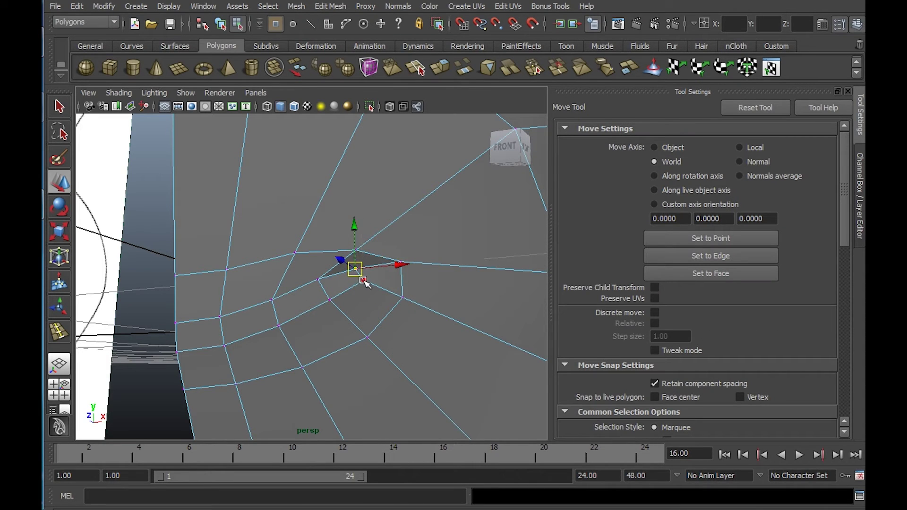
pyautogui.moveTo(364, 282); pyautogui.dragTo(359, 276)
pyautogui.moveTo(367, 282); pyautogui.dragTo(288, 266)
# Reposition the outer-loop vertices above the mouth, from the outer corner toward the center line, and check them in profile
pyautogui.click(401, 262)
pyautogui.click(357, 250)
pyautogui.click(298, 253)
pyautogui.click(224, 271)
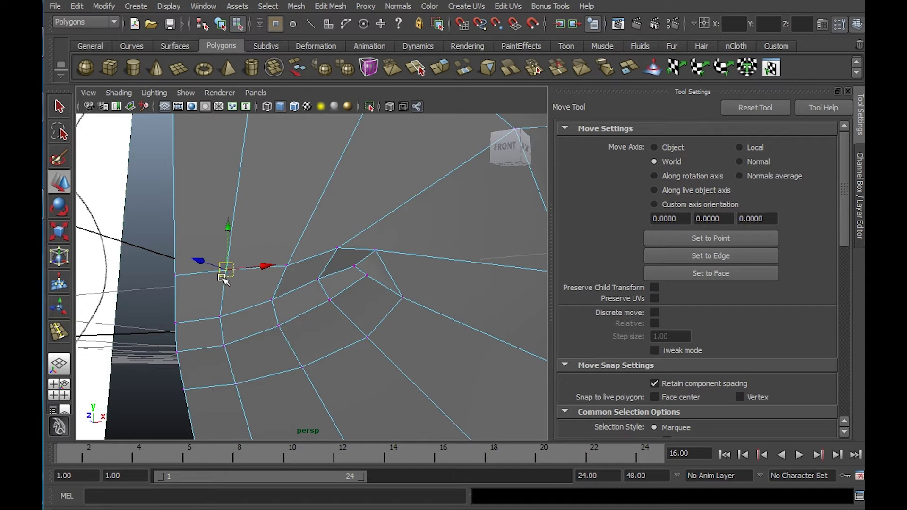
pyautogui.keyDown('alt'); pyautogui.moveTo(203, 237); pyautogui.dragTo(203, 257); pyautogui.keyUp('alt')
pyautogui.keyDown('alt'); pyautogui.moveTo(202, 258); pyautogui.dragTo(260, 255, button='middle'); pyautogui.keyUp('alt')
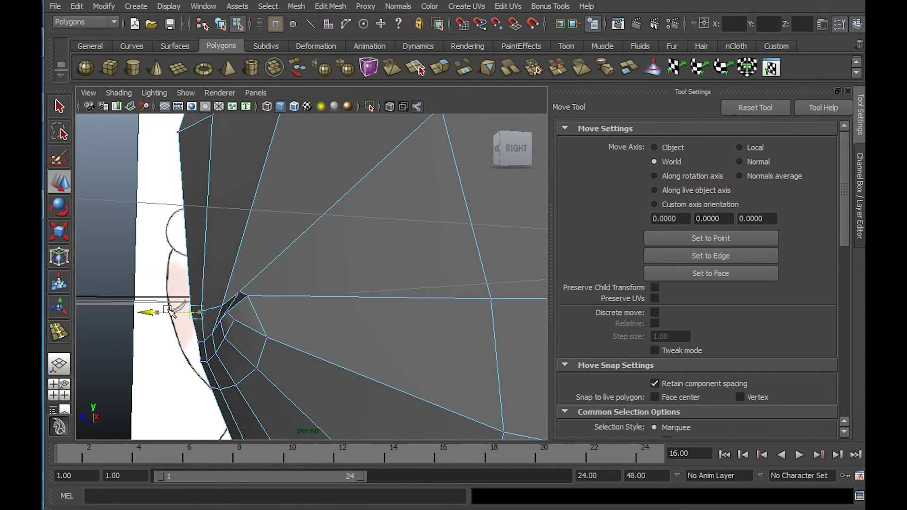
pyautogui.keyDown('alt'); pyautogui.moveTo(182, 313); pyautogui.dragTo(241, 286); pyautogui.keyUp('alt')
# Adjust the vertices above the mouth so the upper edge of the surrounding loop curves evenly into the outer corner
pyautogui.click(309, 236)
pyautogui.moveTo(310, 235); pyautogui.dragTo(300, 233)
pyautogui.click(348, 216)
pyautogui.moveTo(348, 217); pyautogui.dragTo(376, 219)
pyautogui.click(380, 221)
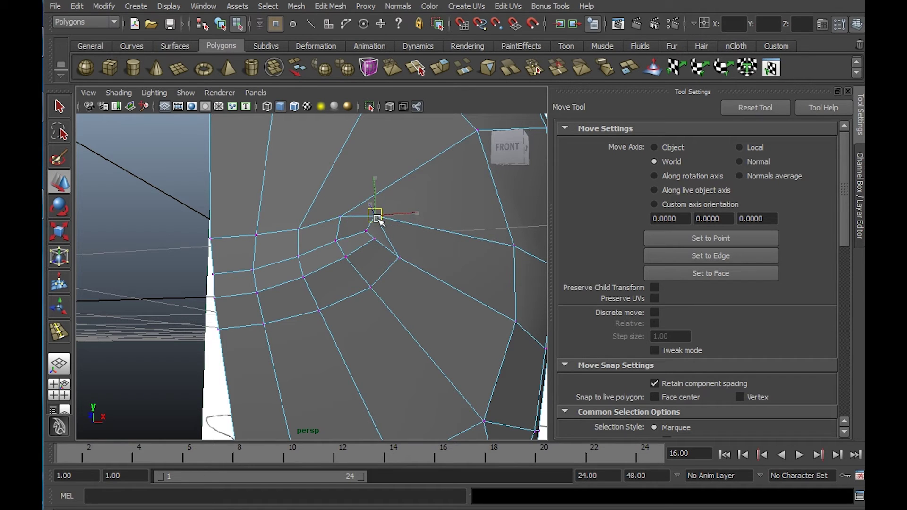
# Reposition the outer-loop vertices beside and below the mouth's outer corner
pyautogui.click(399, 259)
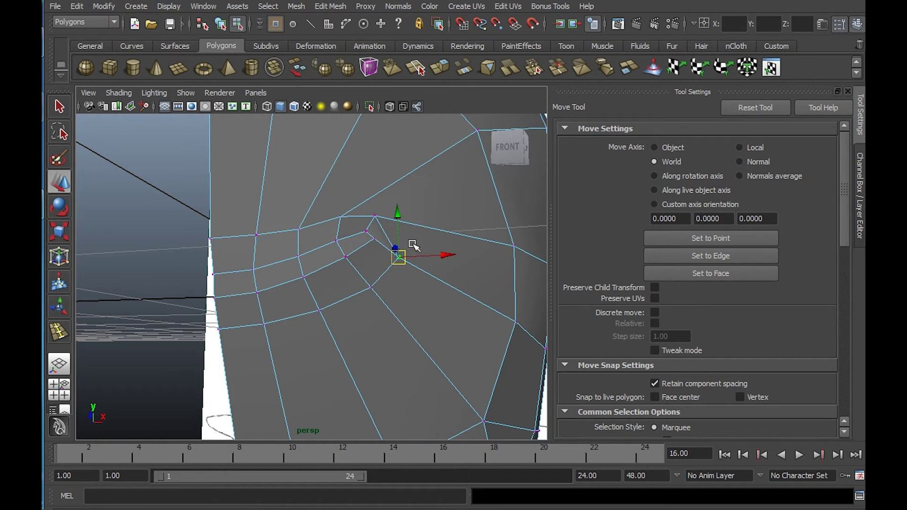
pyautogui.keyDown('alt'); pyautogui.moveTo(414, 247); pyautogui.dragTo(395, 288); pyautogui.keyUp('alt')
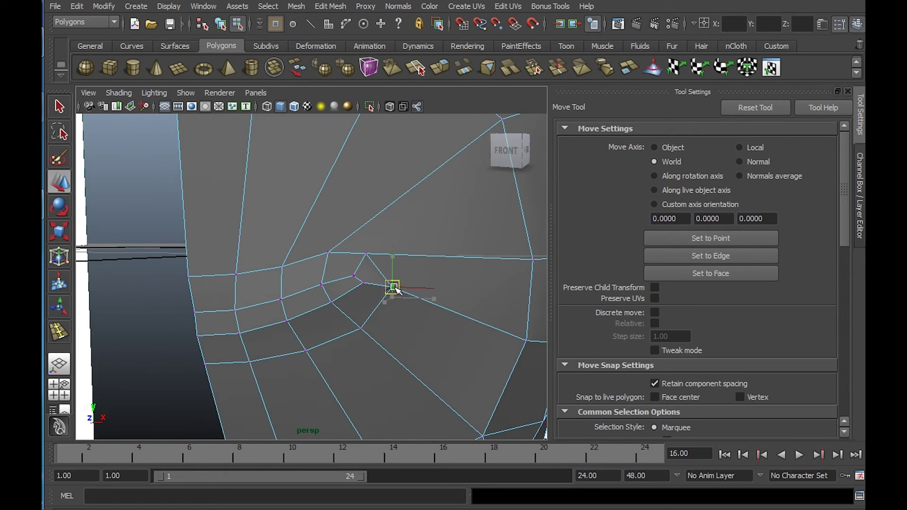
pyautogui.click(362, 330)
pyautogui.moveTo(362, 329); pyautogui.dragTo(359, 325)
# Switch to face editing and delete the strip of four faces between the upper and lower lips to open the mouth
pyautogui.moveTo(318, 266); pyautogui.dragTo(320, 301, button='right')
pyautogui.click(340, 291)
pyautogui.keyDown('shift'); pyautogui.click(310, 305); pyautogui.keyUp('shift')
pyautogui.keyDown('shift'); pyautogui.click(252, 319); pyautogui.keyUp('shift')
pyautogui.keyDown('shift'); pyautogui.click(219, 324); pyautogui.keyUp('shift')
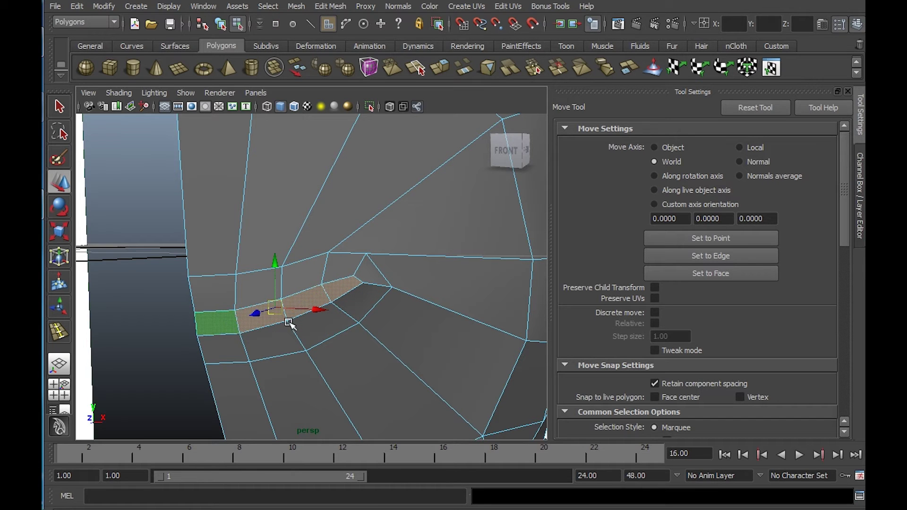
pyautogui.press('Delete')
# Switch back to vertex editing and lower the bottom vertex at the mouth opening's outer corner slightly
pyautogui.moveTo(379, 267); pyautogui.dragTo(334, 283, button='right')
pyautogui.moveTo(389, 283); pyautogui.dragTo(338, 268, button='right')
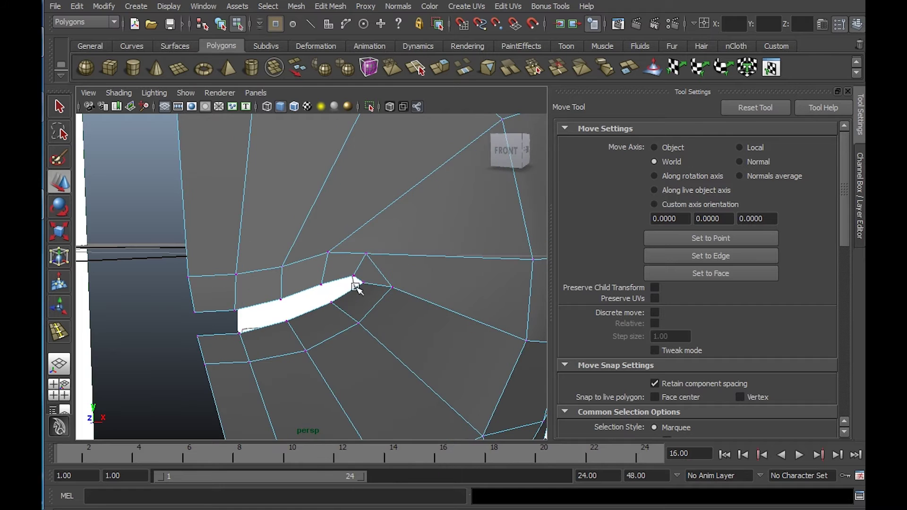
pyautogui.click(361, 285)
pyautogui.moveTo(363, 287); pyautogui.dragTo(363, 291)
# Select the four vertices along the lower lip edge and move them slightly downward
pyautogui.click(332, 304)
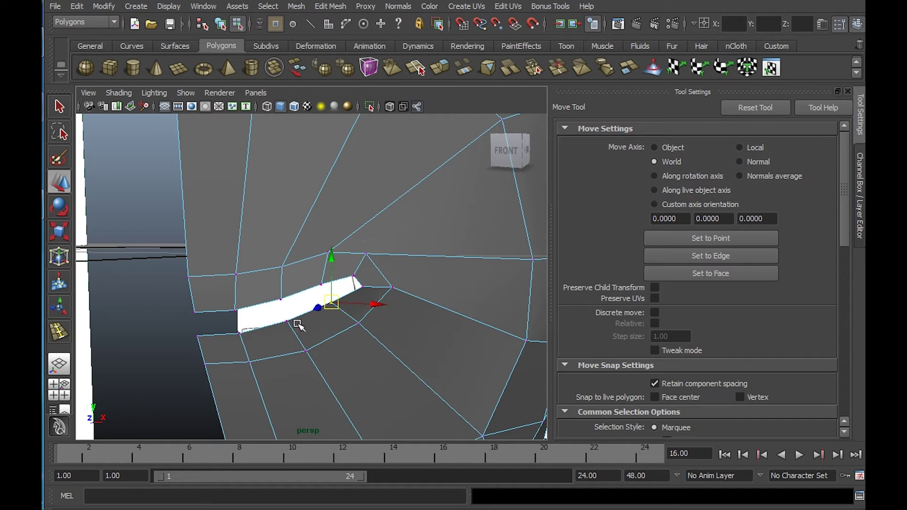
pyautogui.keyDown('shift'); pyautogui.click(195, 337); pyautogui.keyUp('shift')
pyautogui.hotkey('ctrl', 'z')
pyautogui.click(197, 338)
pyautogui.moveTo(331, 344); pyautogui.dragTo(277, 274, button='right')
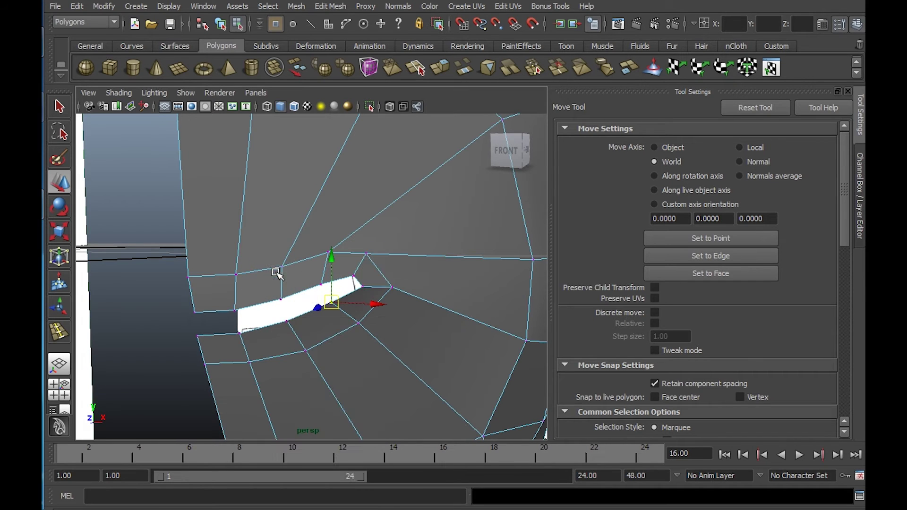
pyautogui.keyDown('shift'); pyautogui.click(288, 322); pyautogui.keyUp('shift')
pyautogui.keyDown('shift'); pyautogui.click(240, 333); pyautogui.keyUp('shift')
pyautogui.keyDown('shift'); pyautogui.click(197, 336); pyautogui.keyUp('shift')
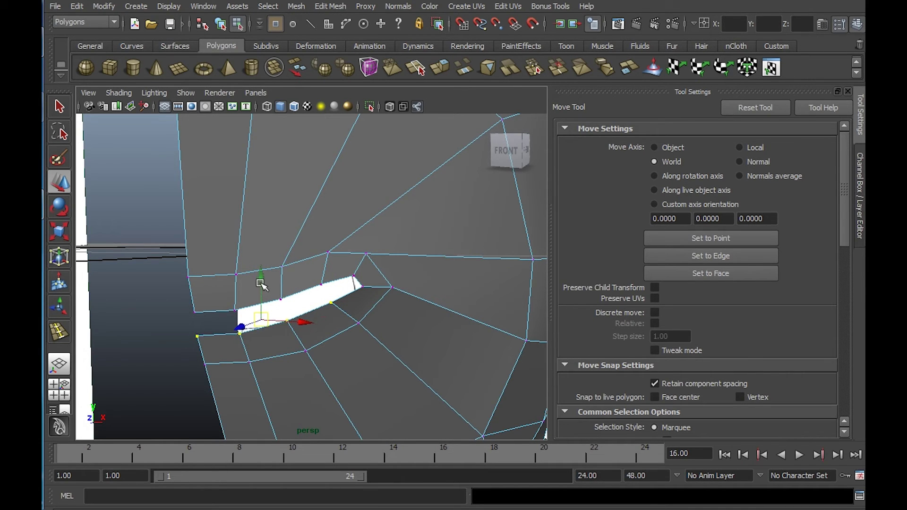
pyautogui.moveTo(260, 277); pyautogui.dragTo(262, 282)
# In the side view, move the mouth vertices up and toward the face outline to follow the mouth in the reference drawing
pyautogui.keyDown('alt'); pyautogui.moveTo(387, 306); pyautogui.dragTo(352, 284, button='right'); pyautogui.keyUp('alt')
pyautogui.keyDown('alt'); pyautogui.moveTo(352, 285); pyautogui.dragTo(378, 295); pyautogui.keyUp('alt')
pyautogui.keyDown('alt'); pyautogui.moveTo(378, 295); pyautogui.dragTo(353, 299, button='middle'); pyautogui.keyUp('alt')
pyautogui.moveTo(384, 357); pyautogui.dragTo(285, 230)
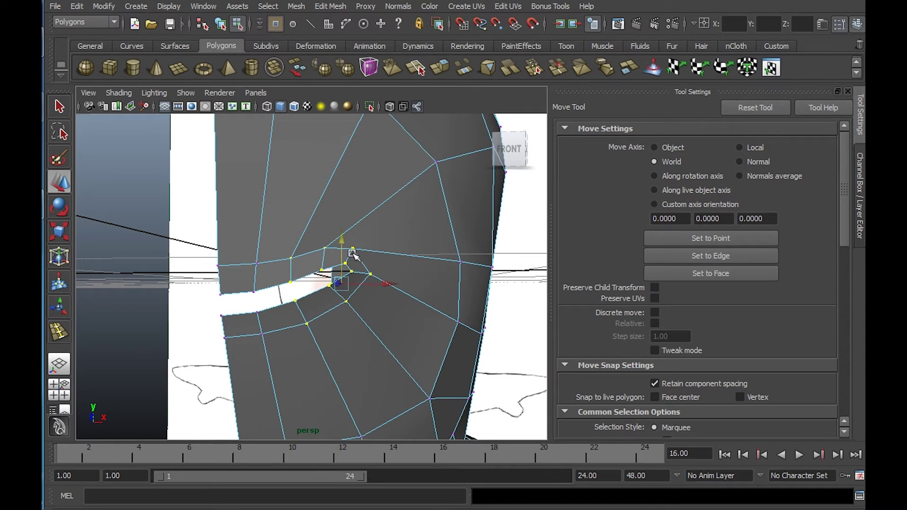
pyautogui.press('space')
pyautogui.press('space')
pyautogui.keyDown('alt'); pyautogui.moveTo(405, 398); pyautogui.dragTo(534, 392, button='right'); pyautogui.keyUp('alt')
pyautogui.keyDown('alt'); pyautogui.moveTo(350, 291); pyautogui.dragTo(483, 263, button='middle'); pyautogui.keyUp('alt')
pyautogui.keyDown('alt'); pyautogui.moveTo(302, 347); pyautogui.dragTo(437, 345, button='right'); pyautogui.keyUp('alt')
pyautogui.keyDown('alt'); pyautogui.moveTo(225, 267); pyautogui.dragTo(325, 228, button='middle'); pyautogui.keyUp('alt')
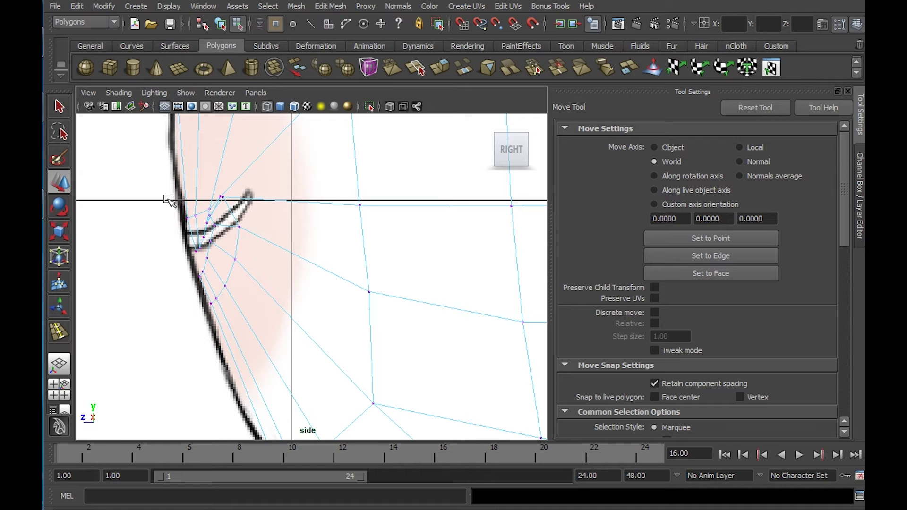
pyautogui.moveTo(168, 200); pyautogui.dragTo(253, 309)
pyautogui.moveTo(221, 257); pyautogui.dragTo(213, 243)
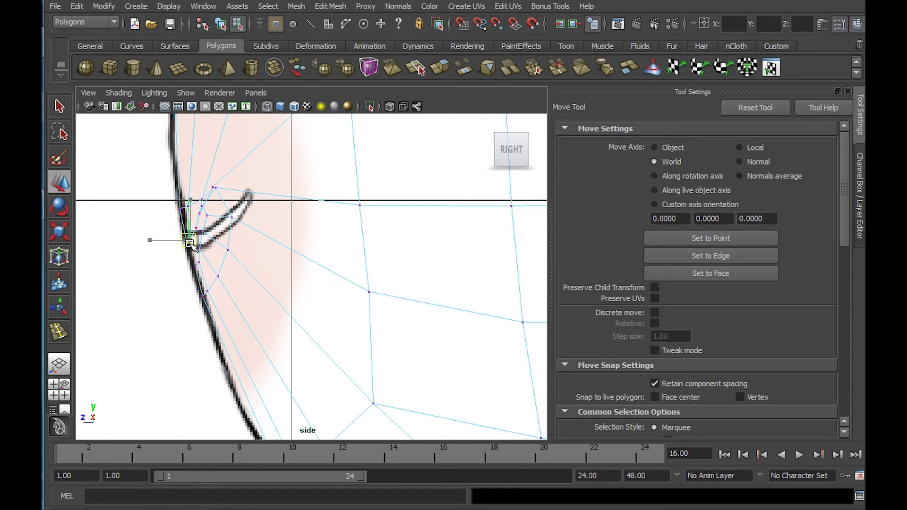
# Return to the perspective view and pick the upper vertex at the mouth's outer corner
pyautogui.press('space')
pyautogui.press('space')
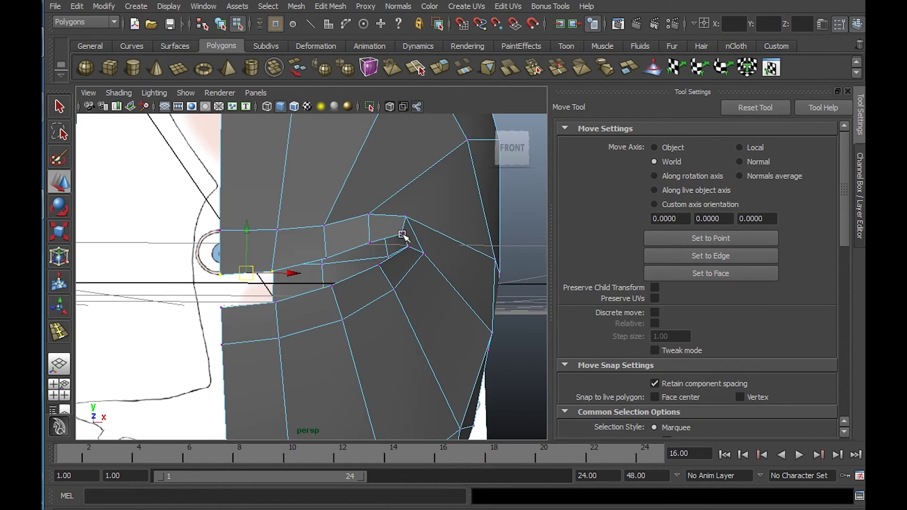
pyautogui.keyDown('alt'); pyautogui.moveTo(403, 237); pyautogui.dragTo(361, 279); pyautogui.keyUp('alt')
pyautogui.click(372, 228)
pyautogui.keyDown('alt'); pyautogui.moveTo(307, 261); pyautogui.dragTo(332, 261); pyautogui.keyUp('alt')
# Switch to face editing and select the ring of faces around the mouth opening, from upper lip to lower lip
pyautogui.moveTo(316, 241); pyautogui.dragTo(323, 269, button='right')
pyautogui.keyDown('alt'); pyautogui.moveTo(290, 283); pyautogui.dragTo(300, 272); pyautogui.keyUp('alt')
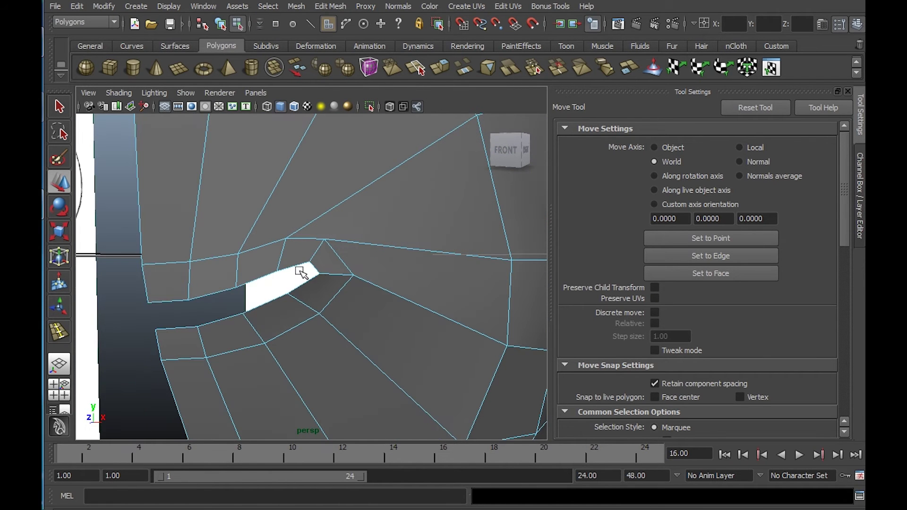
pyautogui.click(176, 277)
pyautogui.keyDown('shift'); pyautogui.doubleClick(190, 339); pyautogui.keyUp('shift')
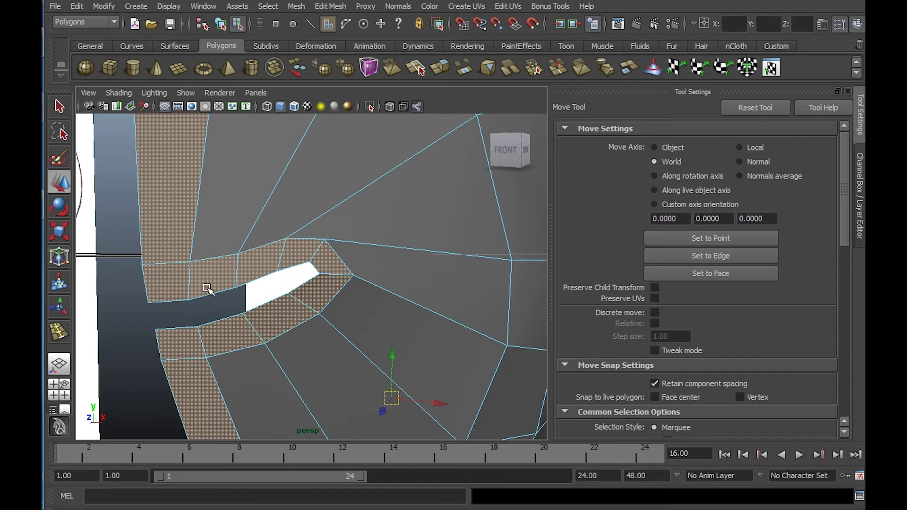
pyautogui.click(170, 284)
pyautogui.keyDown('shift'); pyautogui.click(255, 267); pyautogui.keyUp('shift')
pyautogui.keyDown('shift'); pyautogui.click(202, 286); pyautogui.keyUp('shift')
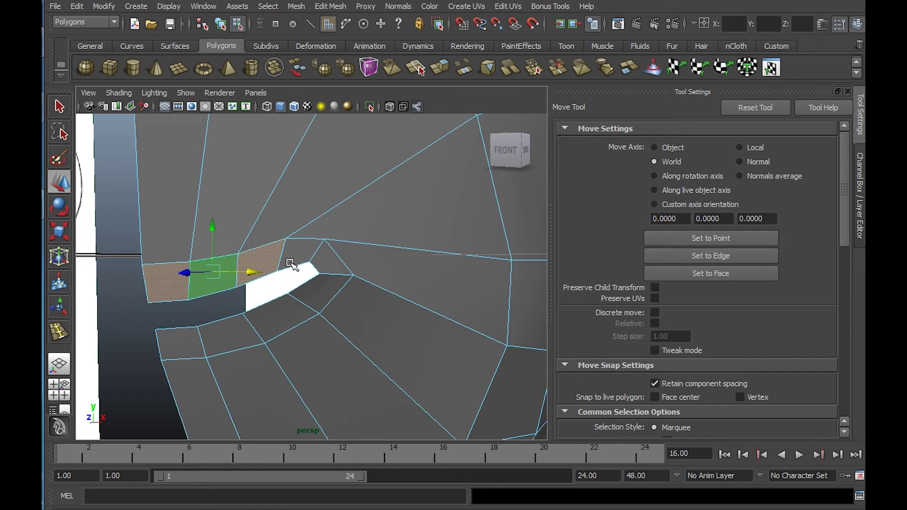
pyautogui.keyDown('shift'); pyautogui.click(297, 257); pyautogui.keyUp('shift')
pyautogui.keyDown('shift'); pyautogui.click(329, 259); pyautogui.keyUp('shift')
pyautogui.keyDown('shift'); pyautogui.click(323, 292); pyautogui.keyUp('shift')
pyautogui.keyDown('shift'); pyautogui.click(278, 320); pyautogui.keyUp('shift')
pyautogui.keyDown('shift'); pyautogui.click(232, 333); pyautogui.keyUp('shift')
pyautogui.keyDown('shift'); pyautogui.click(183, 343); pyautogui.keyUp('shift')
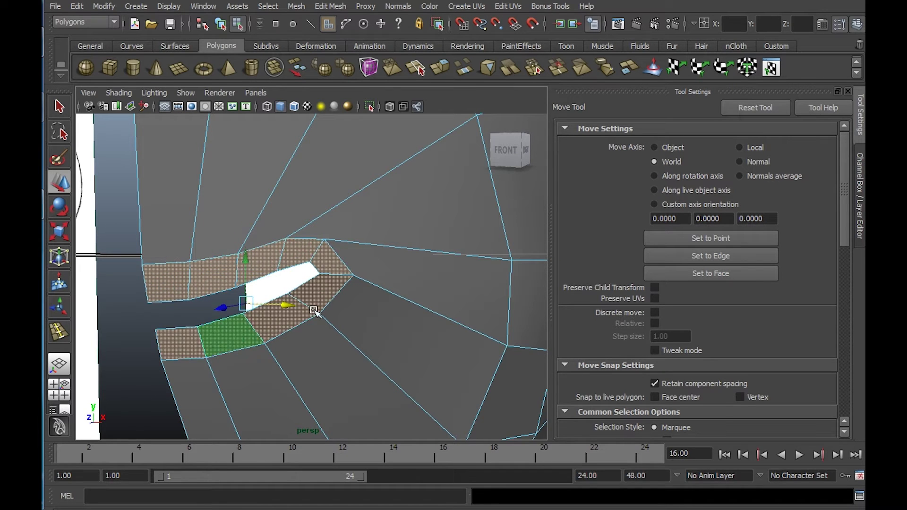
# Frame the selected mouth faces in the top view and isolate them
pyautogui.press('space')
pyautogui.press('space')
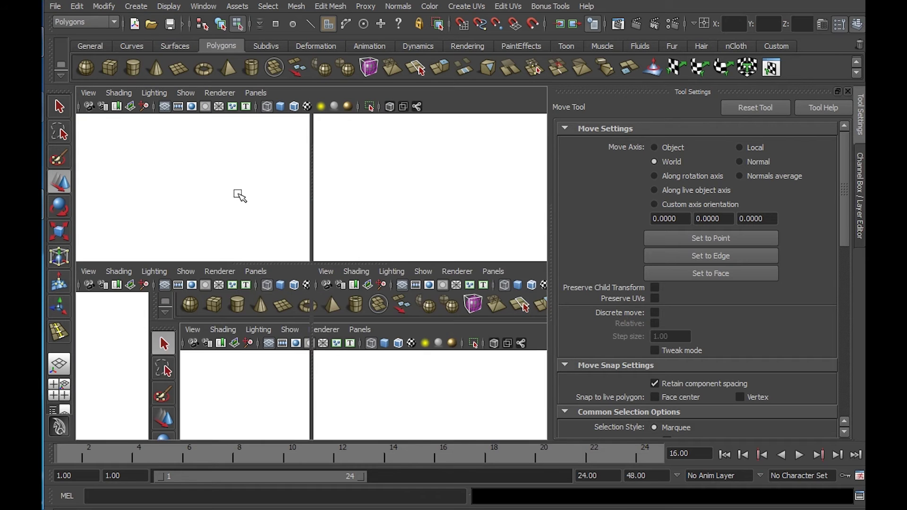
pyautogui.press('f')
pyautogui.keyDown('alt'); pyautogui.moveTo(385, 231); pyautogui.dragTo(309, 212, button='right'); pyautogui.keyUp('alt')
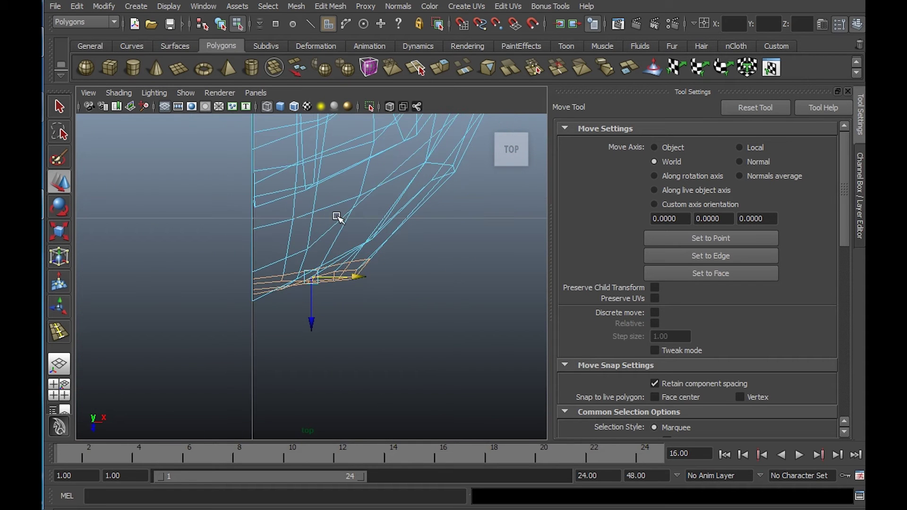
pyautogui.moveTo(354, 232)
pyautogui.keyDown('alt'); pyautogui.mouseDown(button='right')
pyautogui.moveTo(453, 307)
pyautogui.moveTo(491, 288)
pyautogui.mouseUp(button='right'); pyautogui.keyUp('alt')
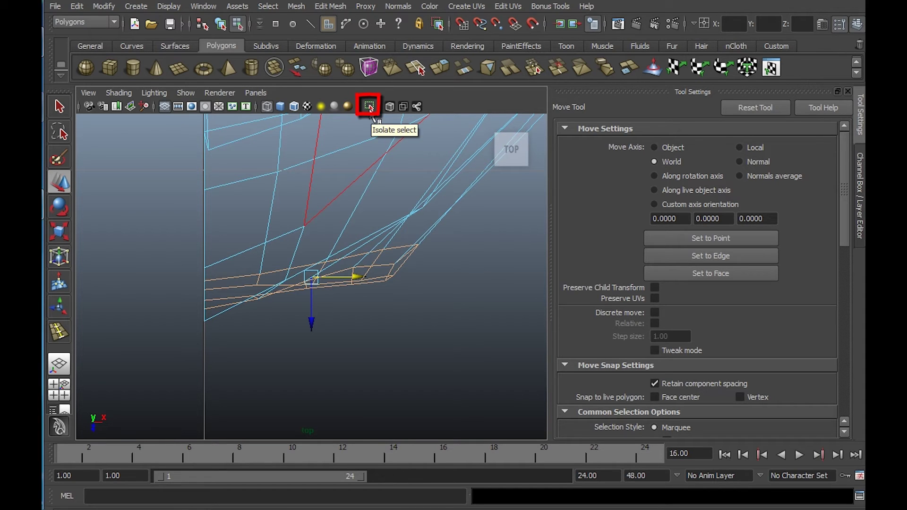
pyautogui.click(369, 106)
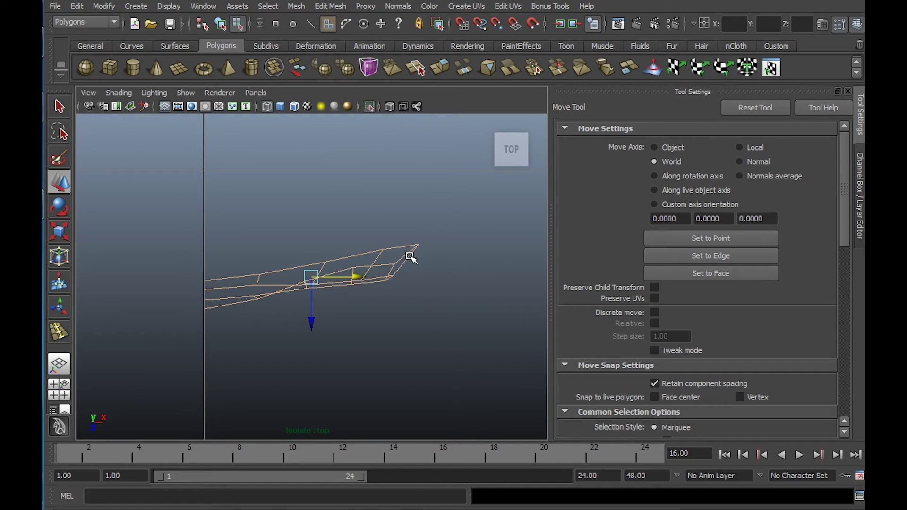
# Switch to vertex editing and move the rearmost row of isolated vertices onto the neighboring row in the top view
pyautogui.moveTo(410, 256); pyautogui.dragTo(352, 244, button='right')
pyautogui.keyDown('alt'); pyautogui.moveTo(266, 260); pyautogui.dragTo(362, 325, button='right'); pyautogui.keyUp('alt')
pyautogui.moveTo(208, 262); pyautogui.dragTo(251, 293)
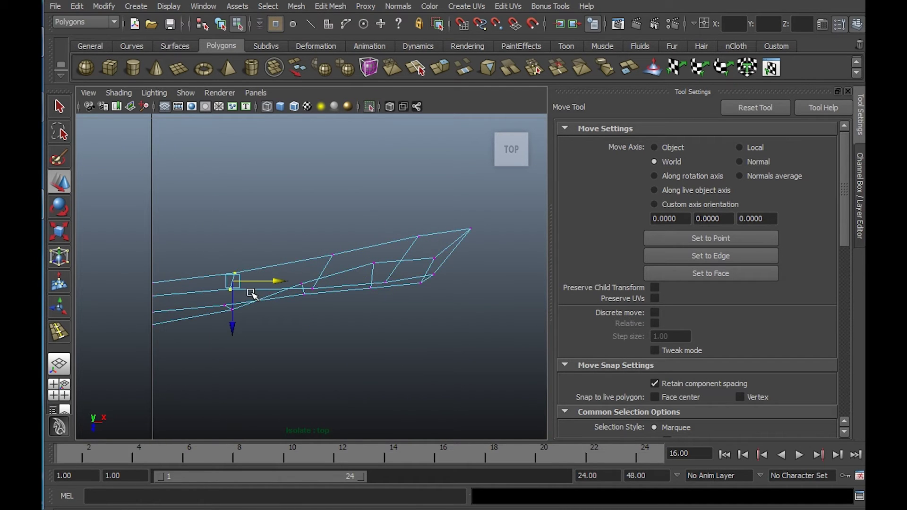
pyautogui.moveTo(203, 255); pyautogui.dragTo(231, 294)
pyautogui.moveTo(167, 282); pyautogui.dragTo(151, 297)
pyautogui.moveTo(340, 271); pyautogui.dragTo(313, 293)
pyautogui.moveTo(419, 236); pyautogui.dragTo(385, 286)
pyautogui.moveTo(458, 218); pyautogui.dragTo(433, 276)
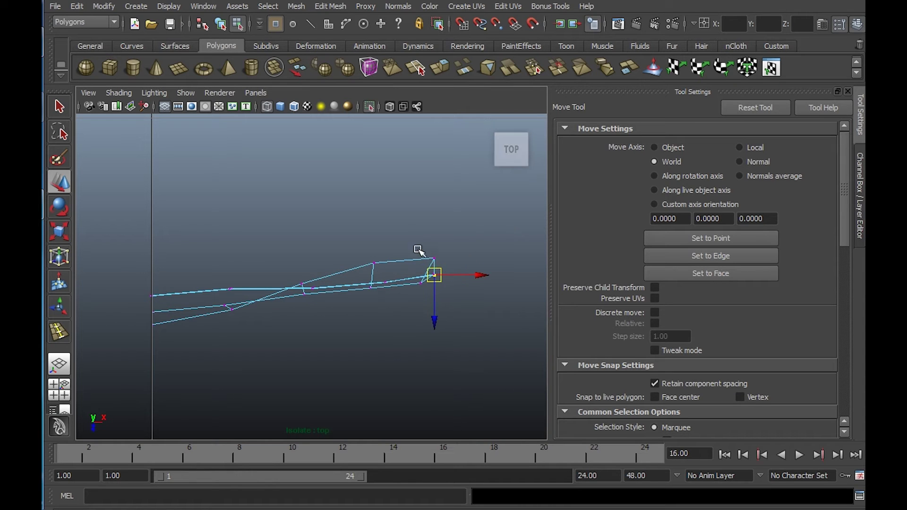
# Line up the remaining paired vertices in the top view, from the mouth's outer corner to the center line
pyautogui.moveTo(417, 246); pyautogui.dragTo(421, 283)
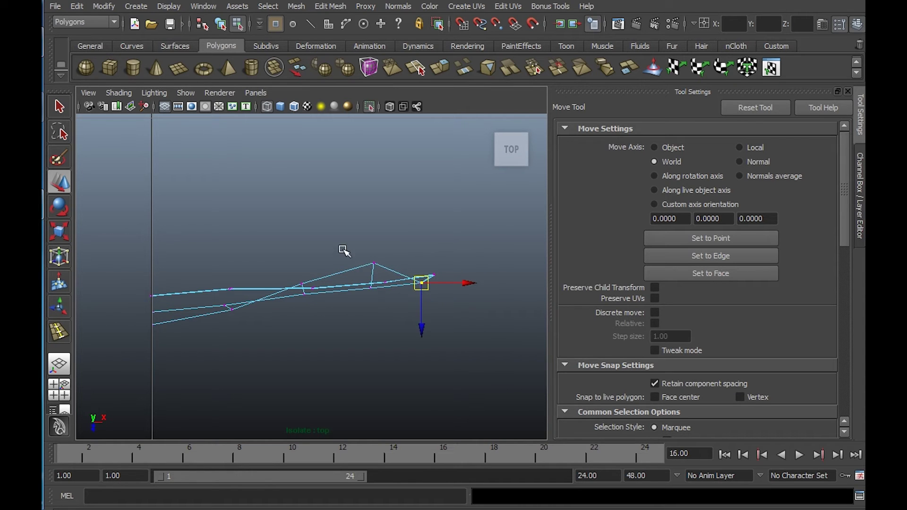
pyautogui.moveTo(344, 249); pyautogui.dragTo(372, 291)
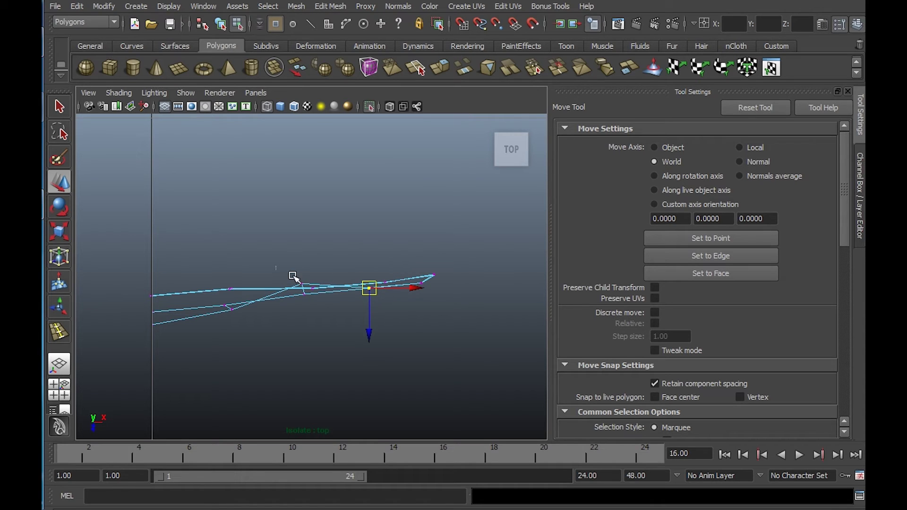
pyautogui.moveTo(306, 284); pyautogui.dragTo(304, 294)
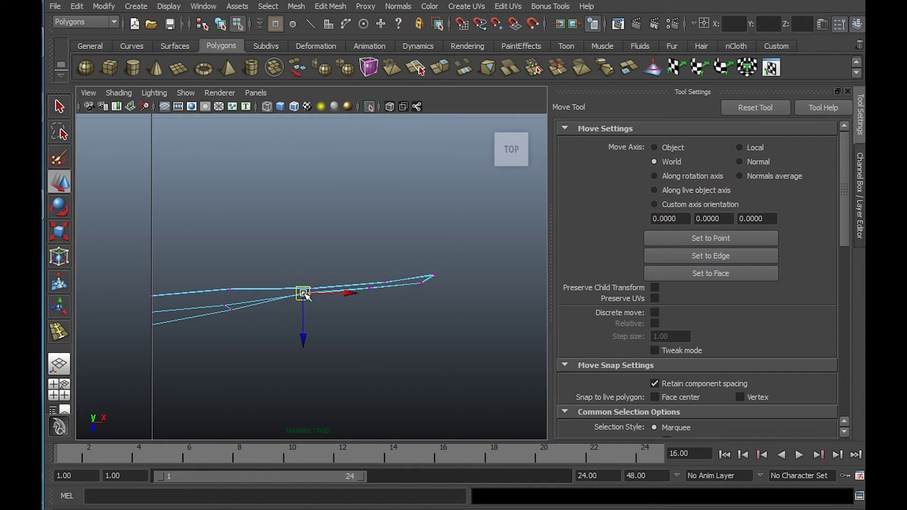
pyautogui.moveTo(232, 309); pyautogui.dragTo(226, 307)
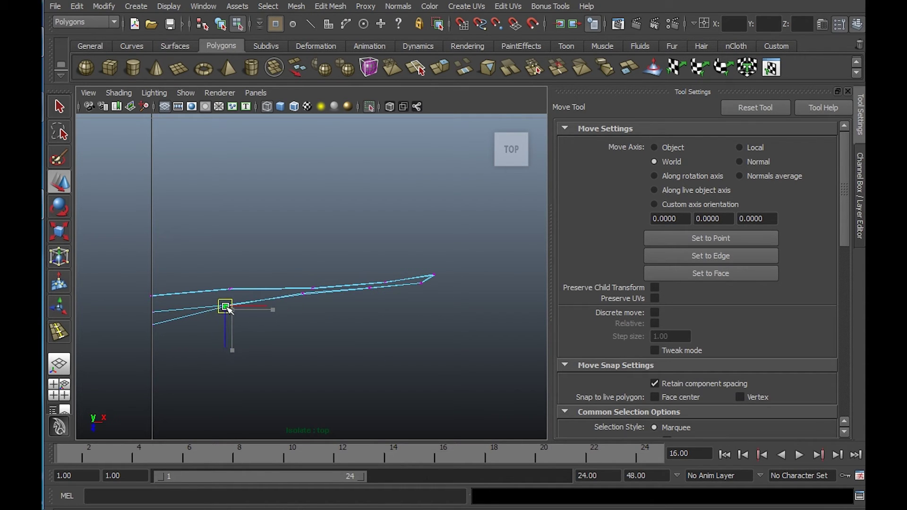
pyautogui.moveTo(155, 328)
pyautogui.mouseDown()
pyautogui.moveTo(140, 320)
pyautogui.moveTo(152, 312)
pyautogui.mouseUp()
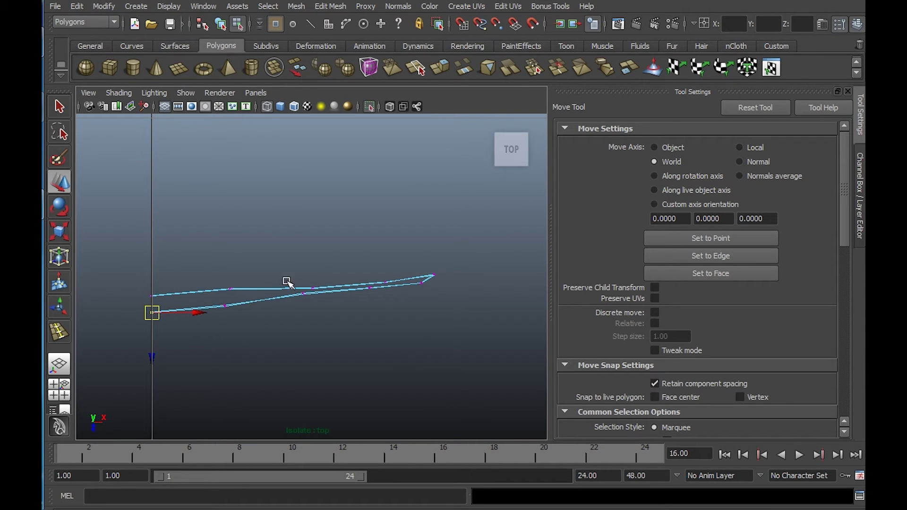
# Bring the two remaining rows of mouth vertices together so they overlap as a single line in the top view
pyautogui.moveTo(319, 292); pyautogui.dragTo(301, 296)
pyautogui.moveTo(203, 278); pyautogui.dragTo(240, 294)
pyautogui.moveTo(230, 290); pyautogui.dragTo(223, 307)
pyautogui.moveTo(138, 288); pyautogui.dragTo(154, 312)
pyautogui.moveTo(388, 284); pyautogui.dragTo(395, 286)
pyautogui.moveTo(385, 282); pyautogui.dragTo(371, 289)
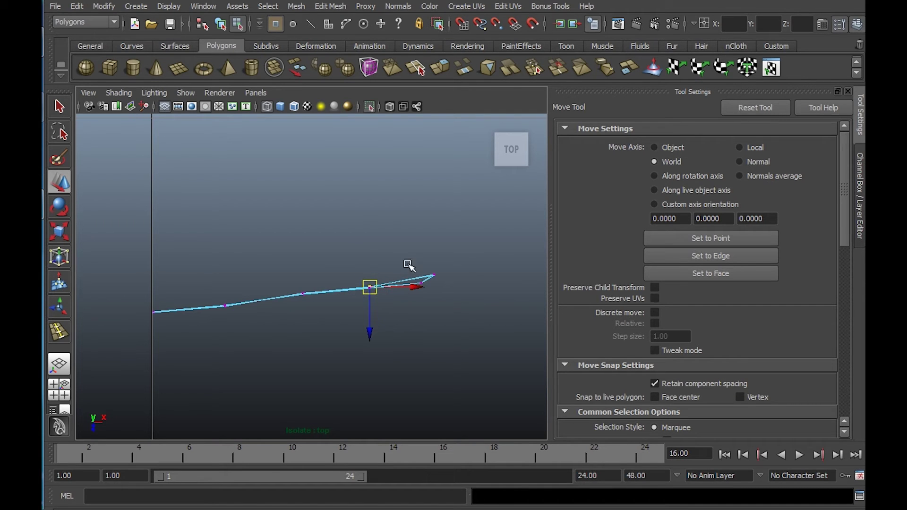
pyautogui.click(439, 279)
pyautogui.moveTo(438, 279); pyautogui.dragTo(439, 284)
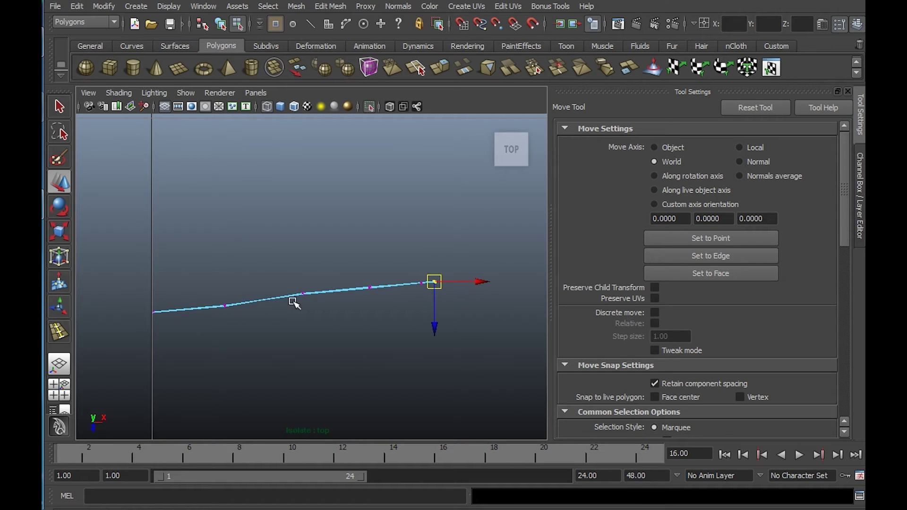
# Move the outer mouth vertices backward to form a smooth arc from above, and return to the perspective view
pyautogui.moveTo(294, 280)
pyautogui.mouseDown()
pyautogui.moveTo(321, 298)
pyautogui.moveTo(302, 294)
pyautogui.mouseUp()
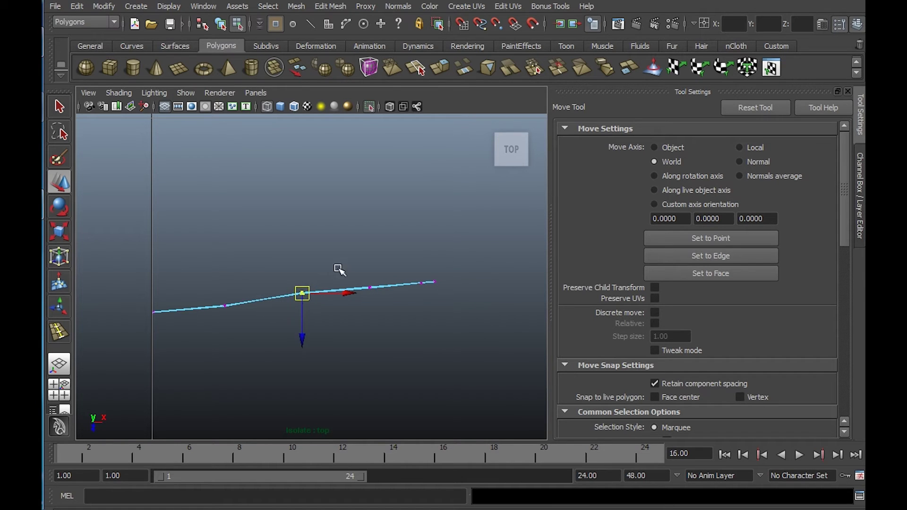
pyautogui.moveTo(357, 279); pyautogui.dragTo(433, 258)
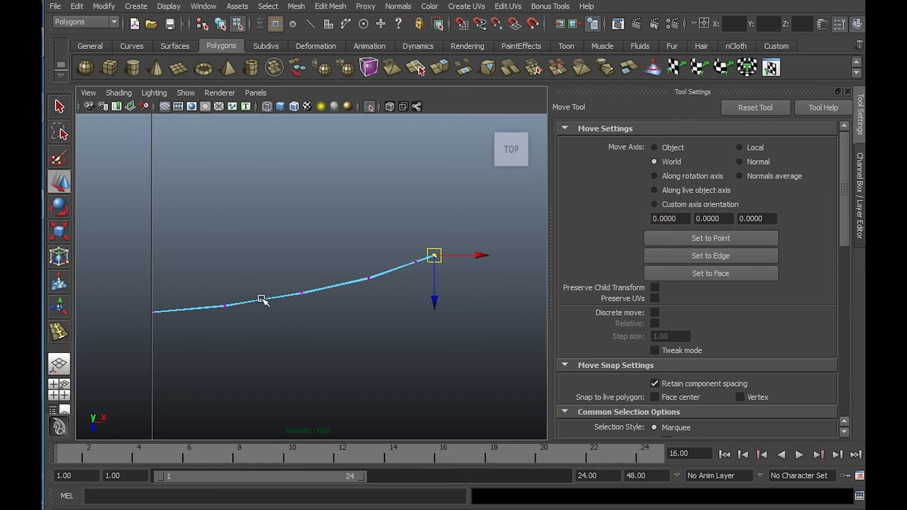
pyautogui.press('space')
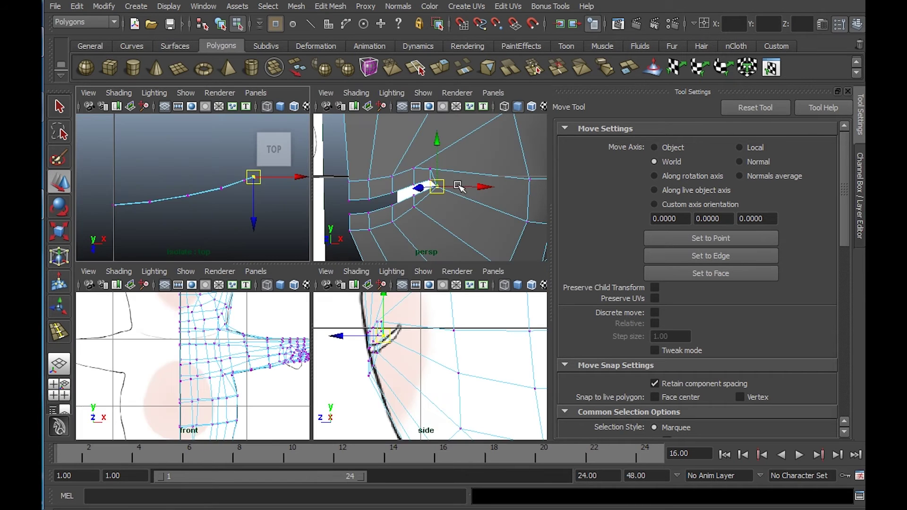
pyautogui.press('space')
pyautogui.keyDown('alt'); pyautogui.moveTo(406, 193); pyautogui.dragTo(385, 214); pyautogui.keyUp('alt')
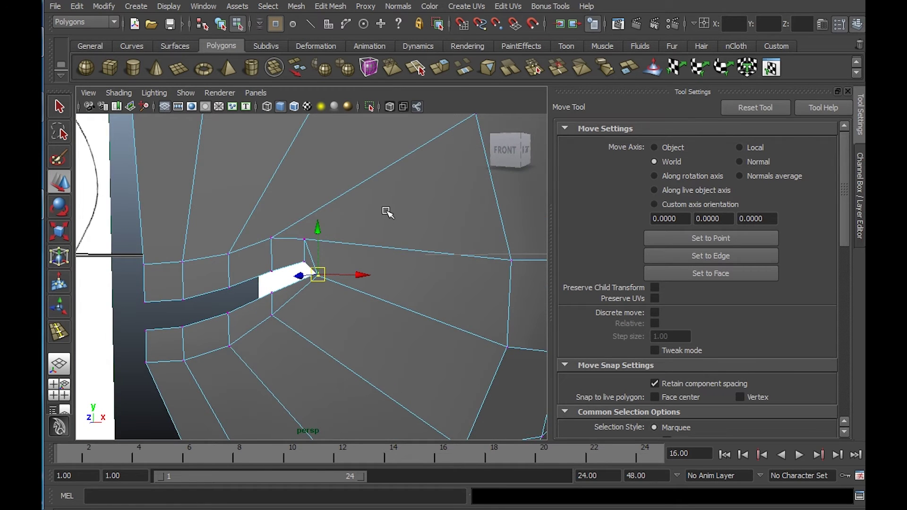
# Turn off isolate select in the top view to show the rest of the head mesh around the mouth vertices
pyautogui.keyDown('alt'); pyautogui.moveTo(388, 211); pyautogui.dragTo(363, 273, button='right'); pyautogui.keyUp('alt')
pyautogui.keyDown('alt'); pyautogui.moveTo(364, 273); pyautogui.dragTo(376, 256); pyautogui.keyUp('alt')
pyautogui.press('space')
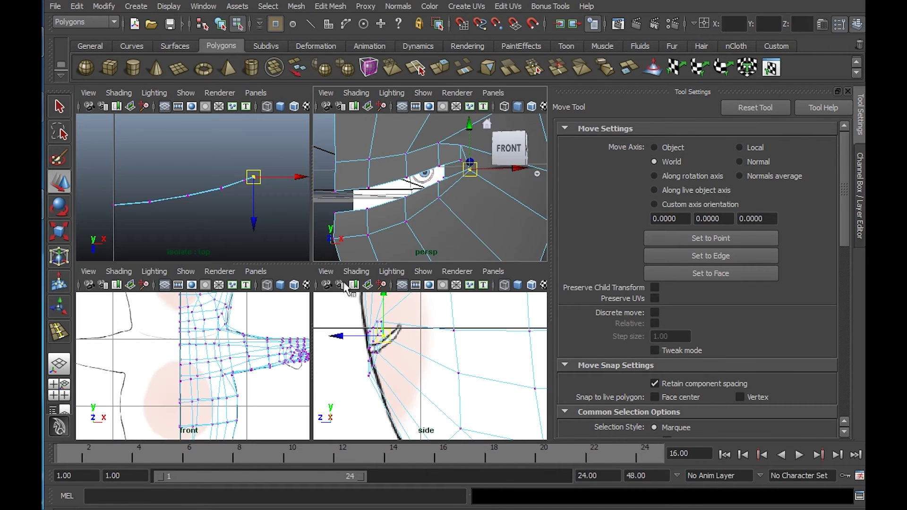
pyautogui.press('space')
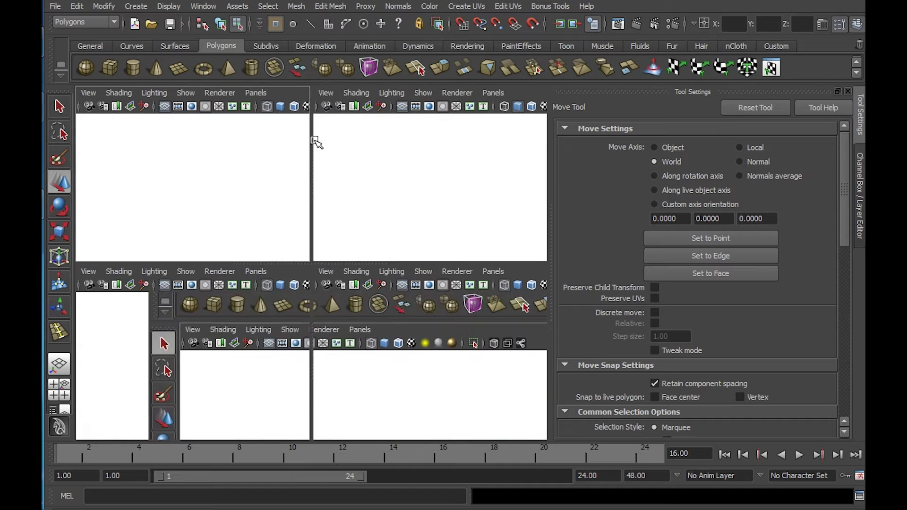
pyautogui.click(370, 106)
pyautogui.press('space')
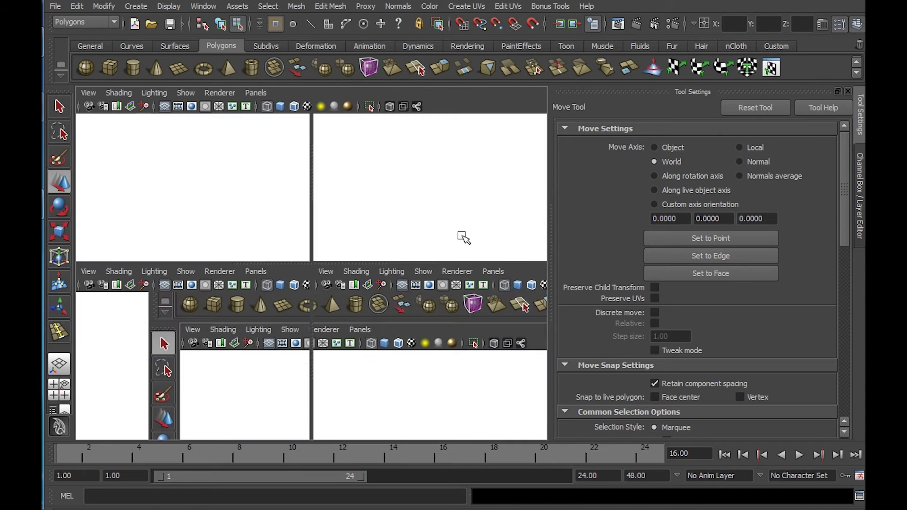
pyautogui.press('space')
pyautogui.keyDown('alt'); pyautogui.moveTo(463, 250); pyautogui.dragTo(368, 298, button='right'); pyautogui.keyUp('alt')
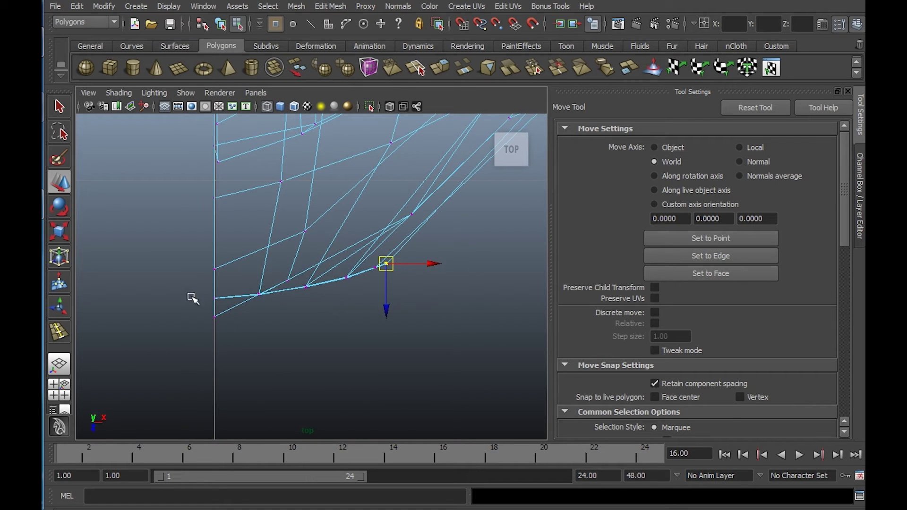
# Pull the center-line mouth vertices and the neighboring column forward in the top view
pyautogui.moveTo(207, 291); pyautogui.dragTo(226, 304)
pyautogui.moveTo(215, 347); pyautogui.dragTo(212, 366)
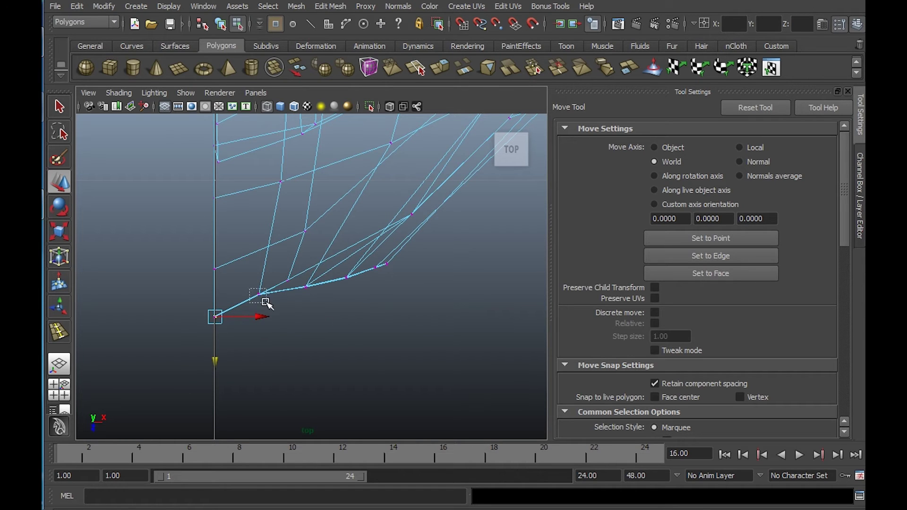
pyautogui.moveTo(267, 304); pyautogui.dragTo(267, 305)
pyautogui.moveTo(260, 337); pyautogui.dragTo(262, 348)
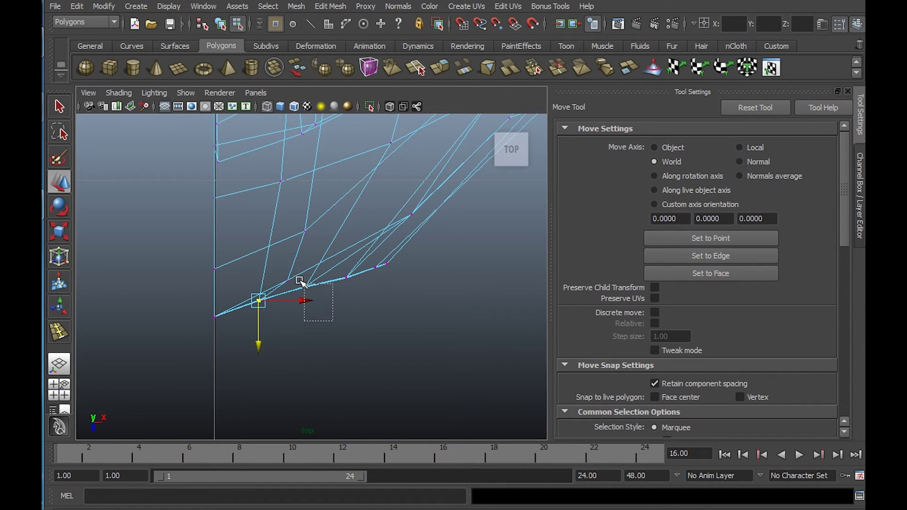
# Move the remaining mouth vertex columns out to the corner backward in the top view to follow the face's curve
pyautogui.moveTo(301, 282); pyautogui.dragTo(300, 281)
pyautogui.moveTo(305, 329); pyautogui.dragTo(306, 322)
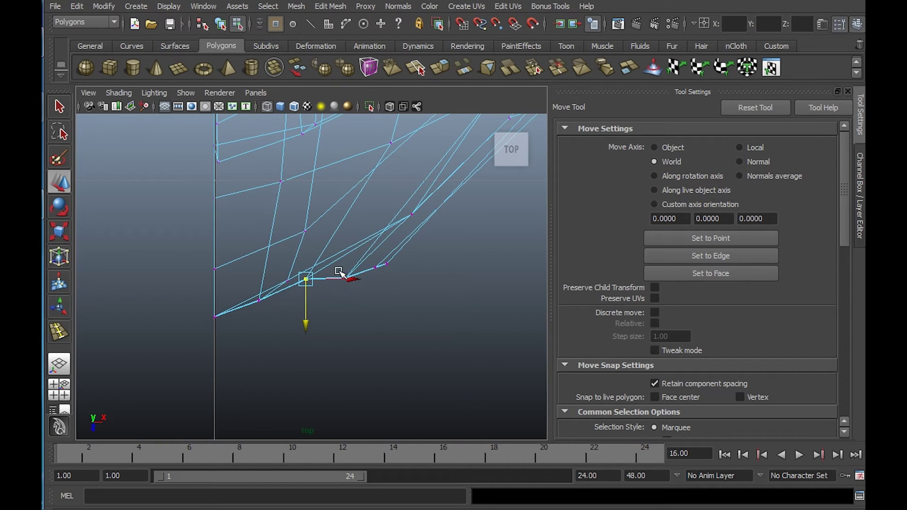
pyautogui.moveTo(338, 271); pyautogui.dragTo(354, 286)
pyautogui.moveTo(347, 321); pyautogui.dragTo(348, 302)
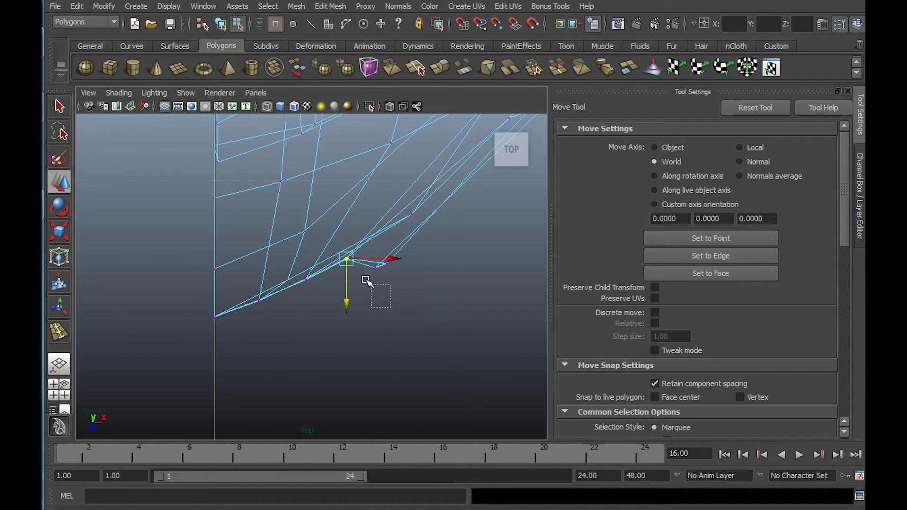
pyautogui.moveTo(372, 260); pyautogui.dragTo(371, 259)
pyautogui.moveTo(381, 307); pyautogui.dragTo(385, 280)
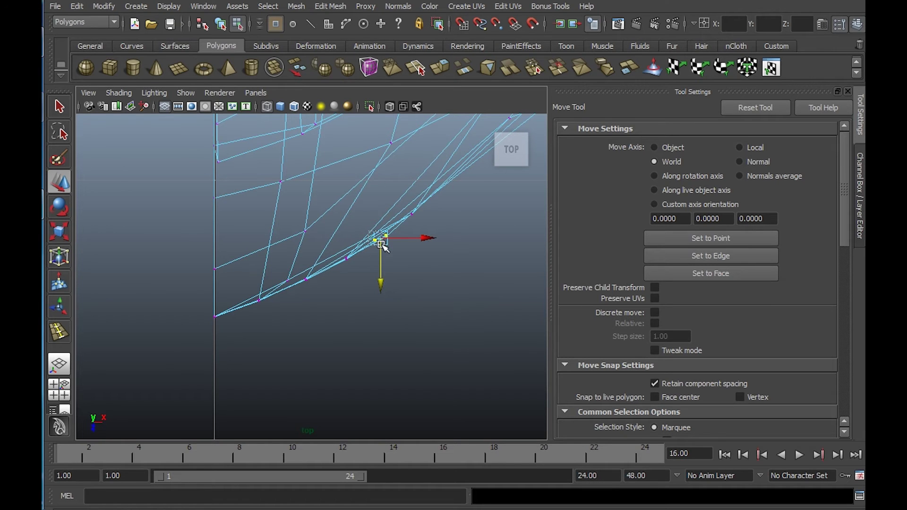
pyautogui.moveTo(381, 245); pyautogui.dragTo(411, 238)
# In the perspective view from below, shift the second, third and fourth columns of mouth vertices forward to round the lips
pyautogui.press('space')
pyautogui.press('space')
pyautogui.keyDown('alt'); pyautogui.moveTo(413, 240); pyautogui.dragTo(307, 209, button='right'); pyautogui.keyUp('alt')
pyautogui.keyDown('alt'); pyautogui.moveTo(360, 244); pyautogui.dragTo(303, 163); pyautogui.keyUp('alt')
pyautogui.keyDown('alt'); pyautogui.moveTo(303, 163); pyautogui.dragTo(395, 303, button='right'); pyautogui.keyUp('alt')
pyautogui.keyDown('alt'); pyautogui.moveTo(336, 219); pyautogui.dragTo(363, 347, button='middle'); pyautogui.keyUp('alt')
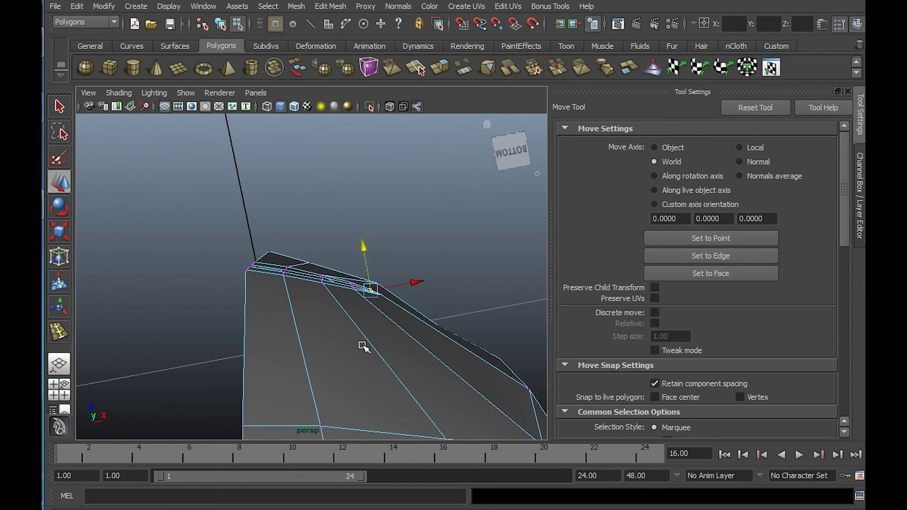
pyautogui.keyDown('alt'); pyautogui.moveTo(306, 285); pyautogui.dragTo(302, 306); pyautogui.keyUp('alt')
pyautogui.moveTo(273, 262); pyautogui.dragTo(286, 284)
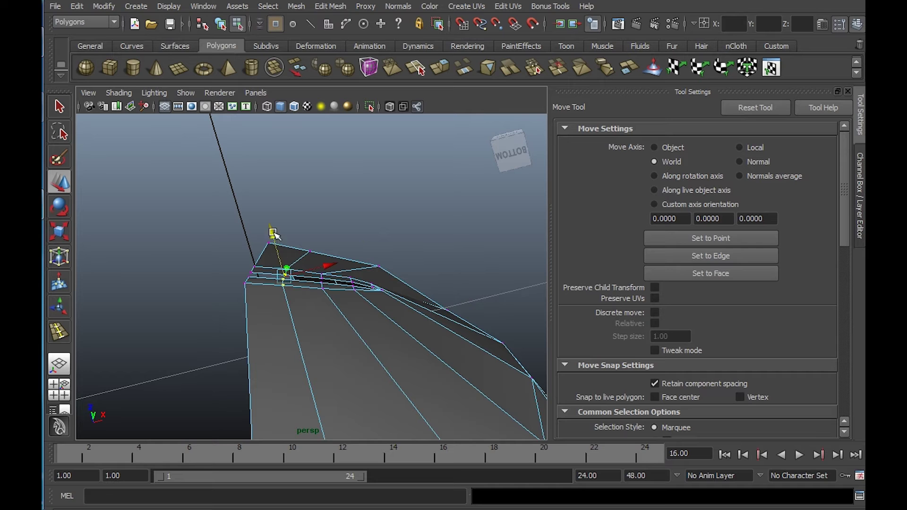
pyautogui.moveTo(273, 233); pyautogui.dragTo(271, 227)
pyautogui.moveTo(317, 268); pyautogui.dragTo(308, 230)
pyautogui.moveTo(363, 301); pyautogui.dragTo(343, 246)
pyautogui.keyDown('alt'); pyautogui.moveTo(368, 310); pyautogui.dragTo(397, 349); pyautogui.keyUp('alt')
pyautogui.keyDown('alt'); pyautogui.moveTo(397, 348); pyautogui.dragTo(431, 318, button='right'); pyautogui.keyUp('alt')
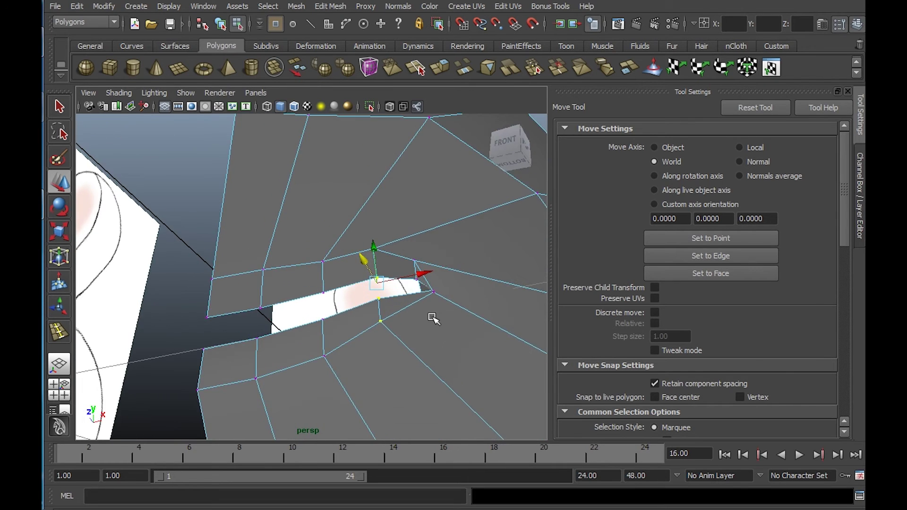
pyautogui.keyDown('alt'); pyautogui.moveTo(431, 318); pyautogui.dragTo(340, 308); pyautogui.keyUp('alt')
# Move the inner mouth-corner vertices inward and reposition the upper outer corner vertex to shape the corner of the lips
pyautogui.click(361, 317)
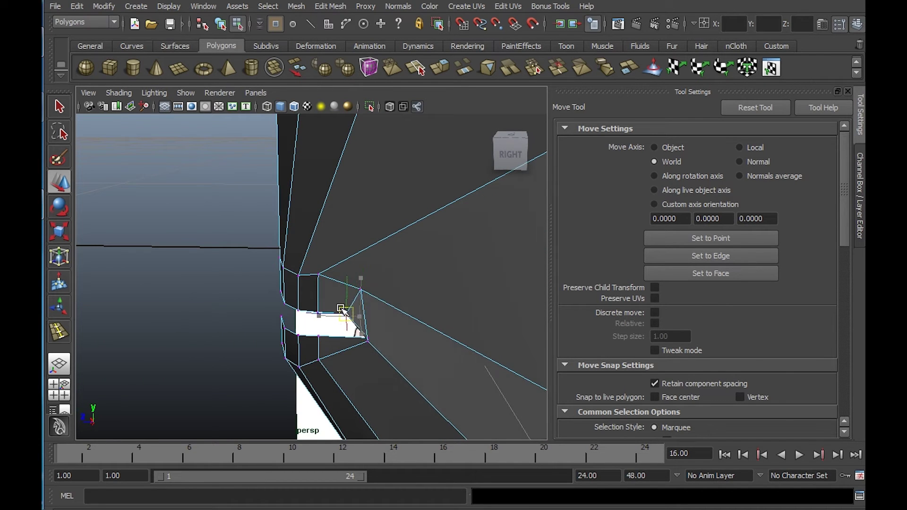
pyautogui.click(369, 341)
pyautogui.moveTo(367, 338); pyautogui.dragTo(401, 293)
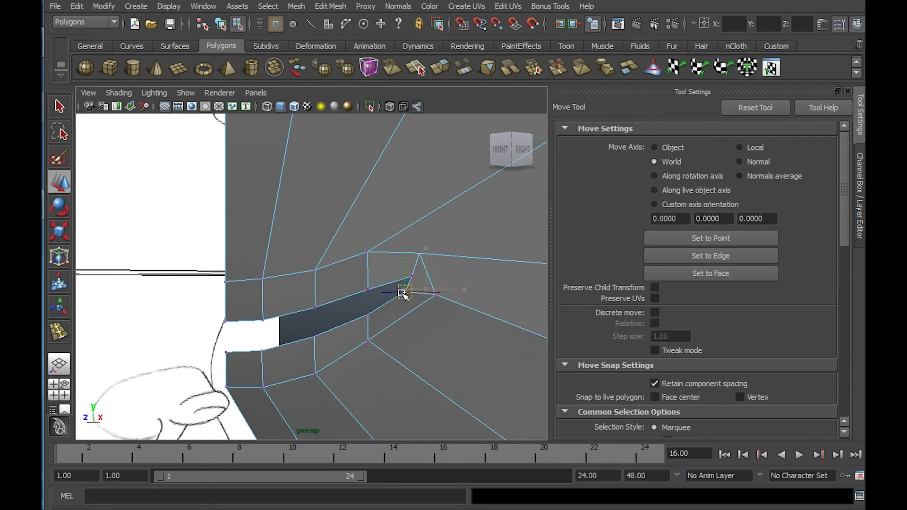
pyautogui.click(419, 256)
pyautogui.moveTo(420, 256); pyautogui.dragTo(272, 341)
pyautogui.click(413, 279)
pyautogui.click(395, 285)
# Reposition the upper and lower inner lip vertices in the column beside the center line
pyautogui.click(363, 286)
pyautogui.click(275, 313)
pyautogui.click(278, 341)
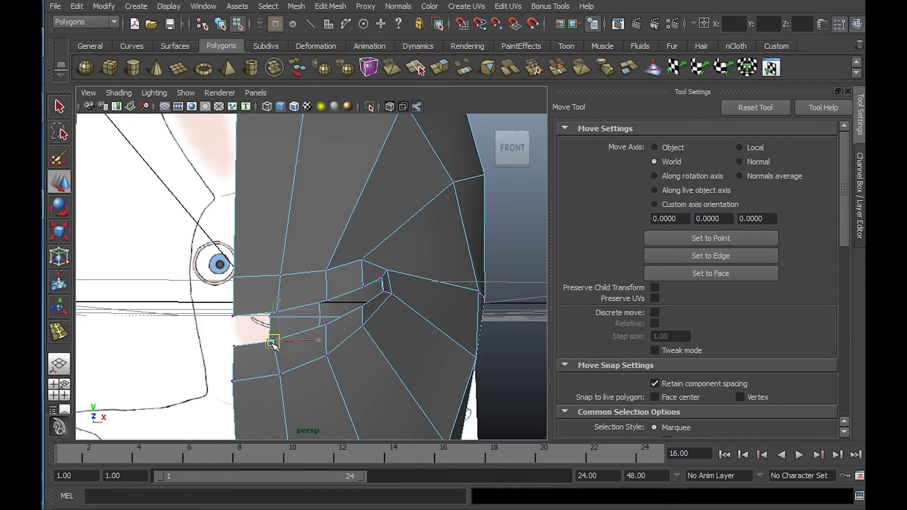
pyautogui.click(325, 300)
pyautogui.click(271, 339)
pyautogui.moveTo(274, 346); pyautogui.dragTo(279, 347)
# Shift the upper and lower inner lip vertices of the third column sideways toward the center line
pyautogui.keyDown('alt'); pyautogui.moveTo(339, 341); pyautogui.dragTo(291, 342); pyautogui.keyUp('alt')
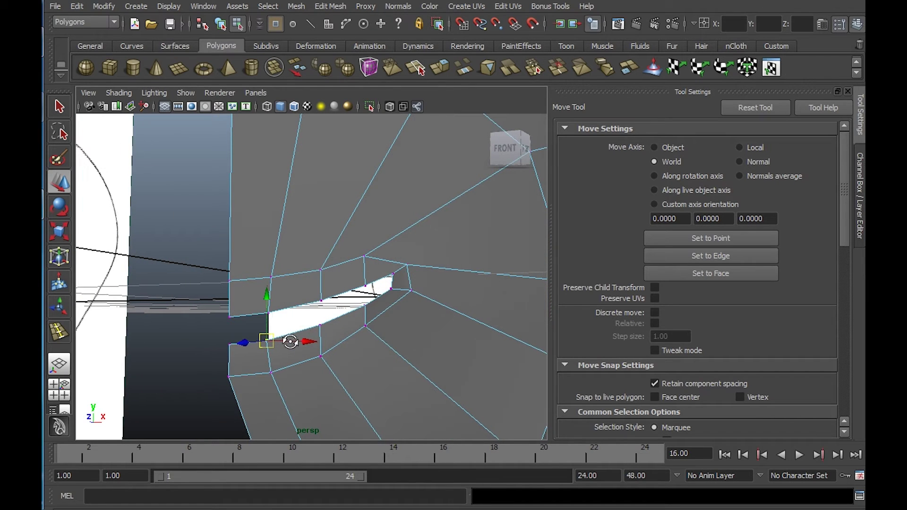
pyautogui.click(320, 300)
pyautogui.moveTo(321, 303); pyautogui.dragTo(306, 333)
pyautogui.click(320, 326)
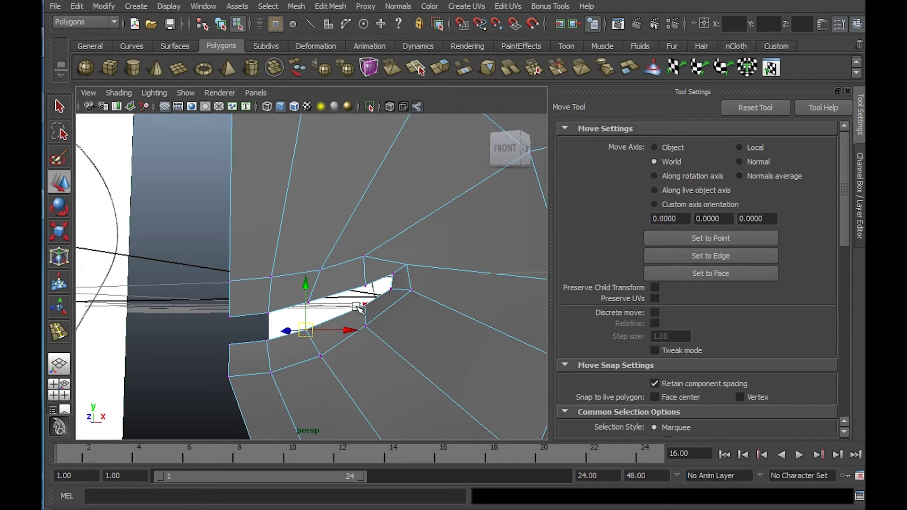
# Adjust the inner lip vertices in the fourth column and at the mouth corner to smooth the opening
pyautogui.click(365, 305)
pyautogui.moveTo(365, 305); pyautogui.dragTo(364, 210)
pyautogui.click(368, 288)
pyautogui.click(393, 274)
pyautogui.click(388, 288)
pyautogui.moveTo(389, 260); pyautogui.dragTo(388, 266)
# Move the inner lower-lip vertex near the mouth corner slightly forward, viewed from the side of the head
pyautogui.keyDown('alt'); pyautogui.moveTo(388, 267); pyautogui.dragTo(287, 309); pyautogui.keyUp('alt')
pyautogui.click(293, 274)
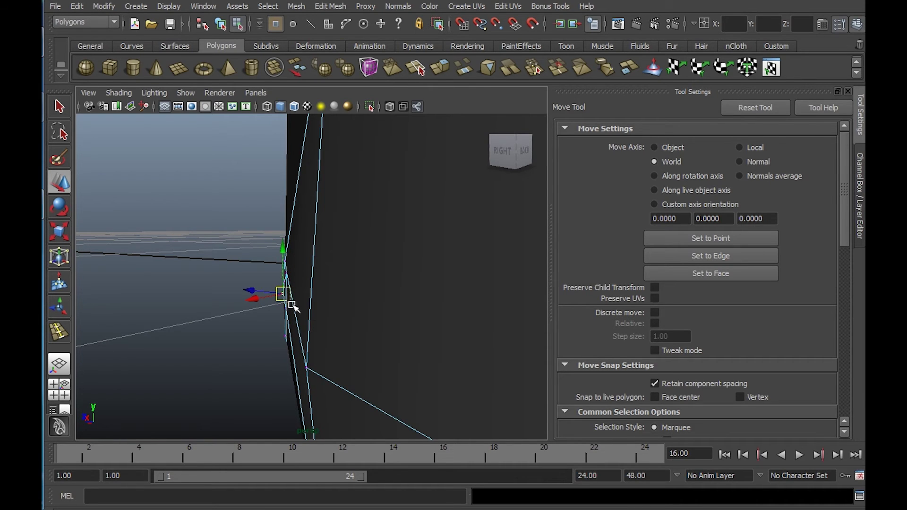
pyautogui.keyDown('alt'); pyautogui.moveTo(282, 302); pyautogui.dragTo(401, 175); pyautogui.keyUp('alt')
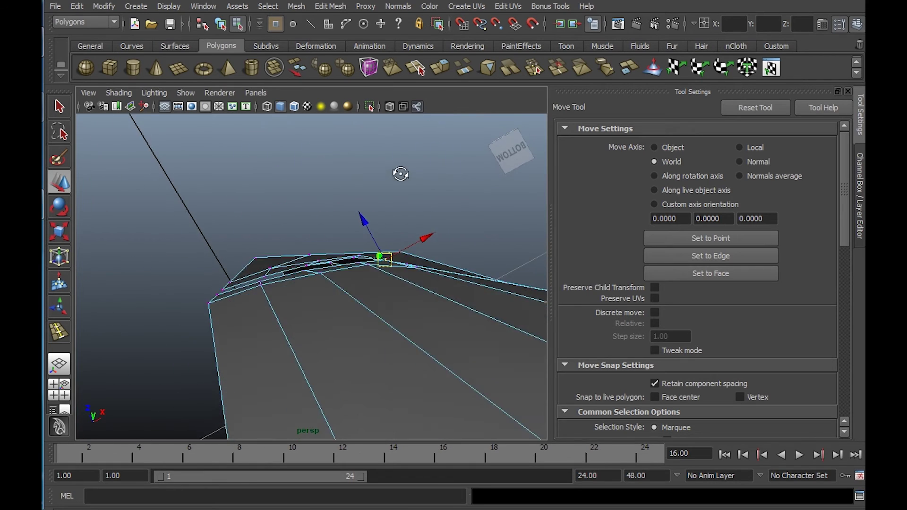
pyautogui.keyDown('alt'); pyautogui.moveTo(401, 174); pyautogui.dragTo(397, 240, button='right'); pyautogui.keyUp('alt')
pyautogui.keyDown('alt'); pyautogui.moveTo(398, 240); pyautogui.dragTo(549, 348); pyautogui.keyUp('alt')
pyautogui.click(425, 279)
pyautogui.keyDown('alt'); pyautogui.moveTo(415, 318); pyautogui.dragTo(410, 274, button='middle'); pyautogui.keyUp('alt')
pyautogui.keyDown('alt'); pyautogui.moveTo(410, 274); pyautogui.dragTo(394, 342); pyautogui.keyUp('alt')
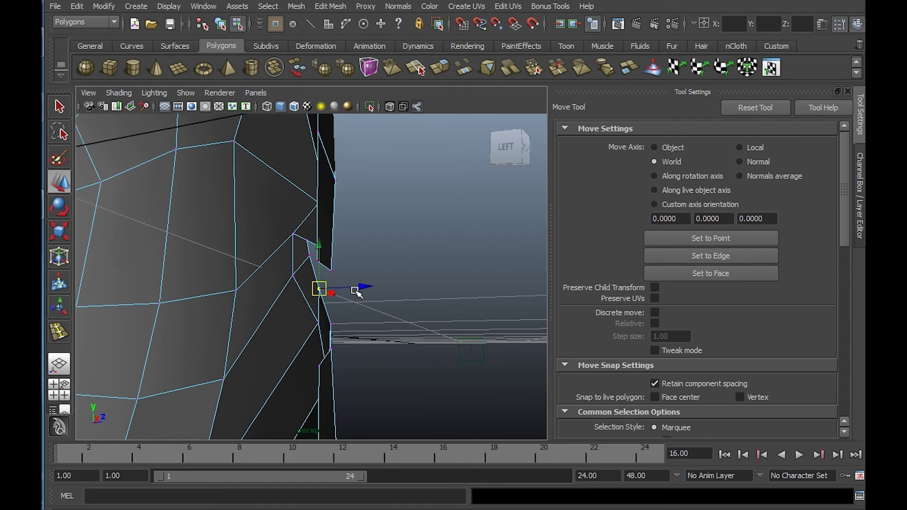
pyautogui.moveTo(357, 292); pyautogui.dragTo(359, 290)
# Pull the inner lower-lip vertices closer to the center line forward along the depth axis
pyautogui.click(330, 322)
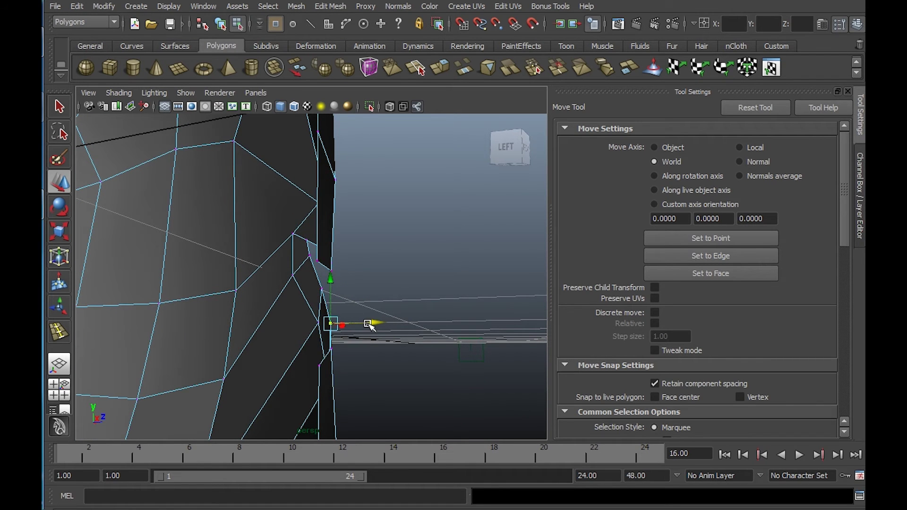
pyautogui.click(370, 323)
pyautogui.click(332, 325)
pyautogui.moveTo(361, 325); pyautogui.dragTo(366, 324)
pyautogui.keyDown('alt'); pyautogui.moveTo(366, 324); pyautogui.dragTo(339, 298); pyautogui.keyUp('alt')
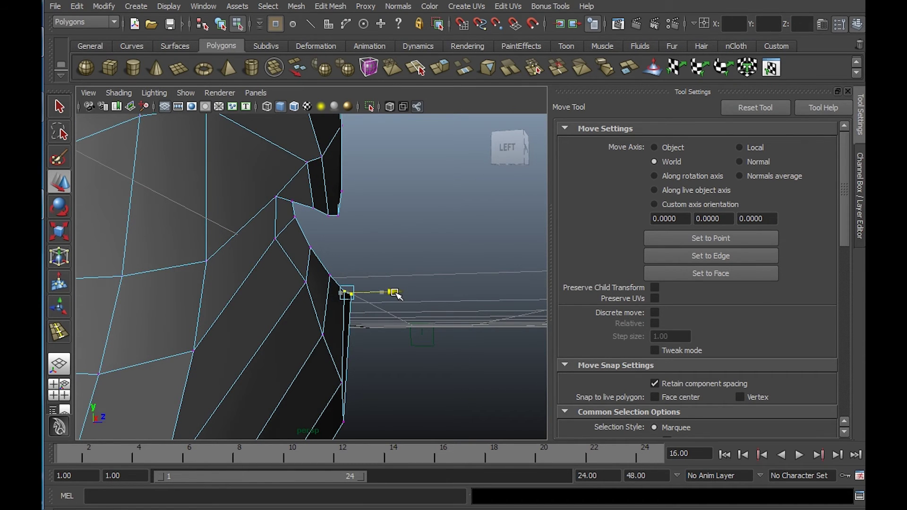
# Adjust the depth of the inner upper-lip vertices toward the center line, viewed from below
pyautogui.keyDown('alt'); pyautogui.moveTo(397, 296); pyautogui.dragTo(240, 180); pyautogui.keyUp('alt')
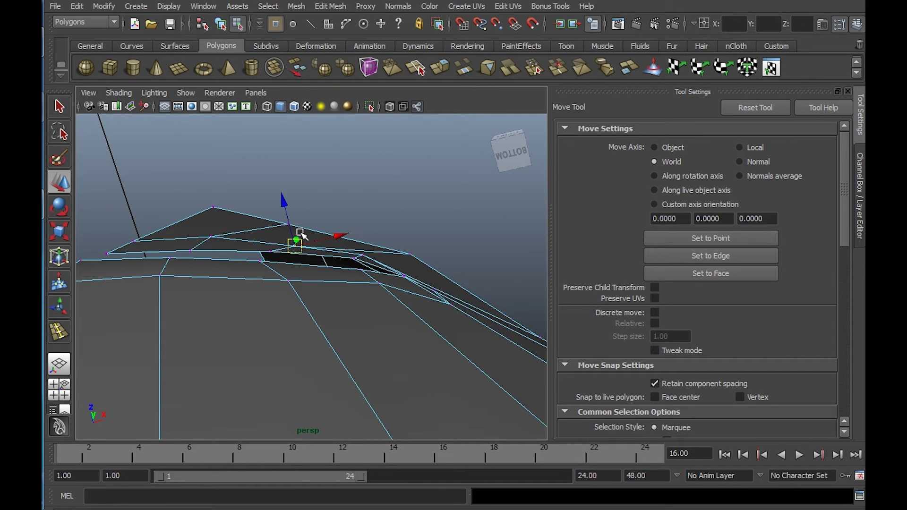
pyautogui.moveTo(296, 246); pyautogui.dragTo(159, 292)
pyautogui.click(275, 252)
pyautogui.moveTo(249, 243); pyautogui.dragTo(225, 247)
pyautogui.keyDown('alt'); pyautogui.moveTo(285, 251); pyautogui.dragTo(368, 291); pyautogui.keyUp('alt')
pyautogui.keyDown('alt'); pyautogui.moveTo(229, 206); pyautogui.dragTo(356, 200); pyautogui.keyUp('alt')
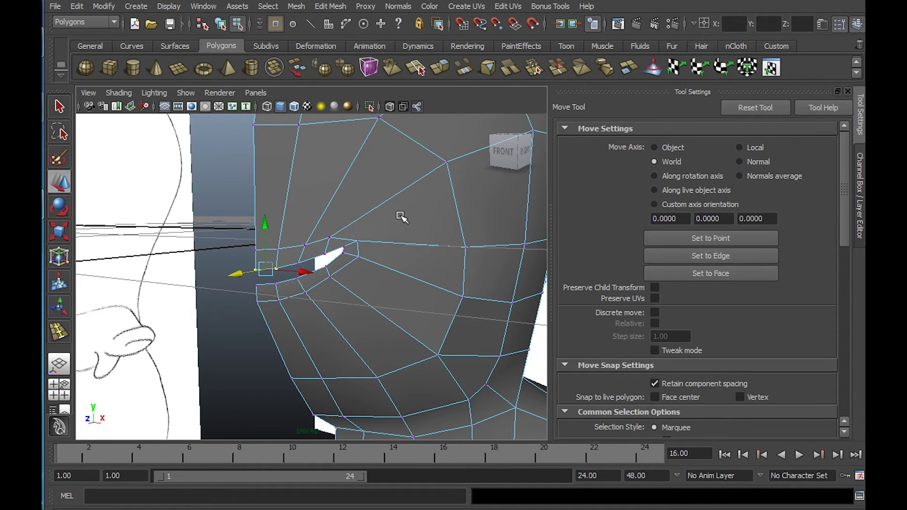
# In the side view, raise the two nearest cheek vertices on the edge row behind the mouth corner
pyautogui.click(470, 246)
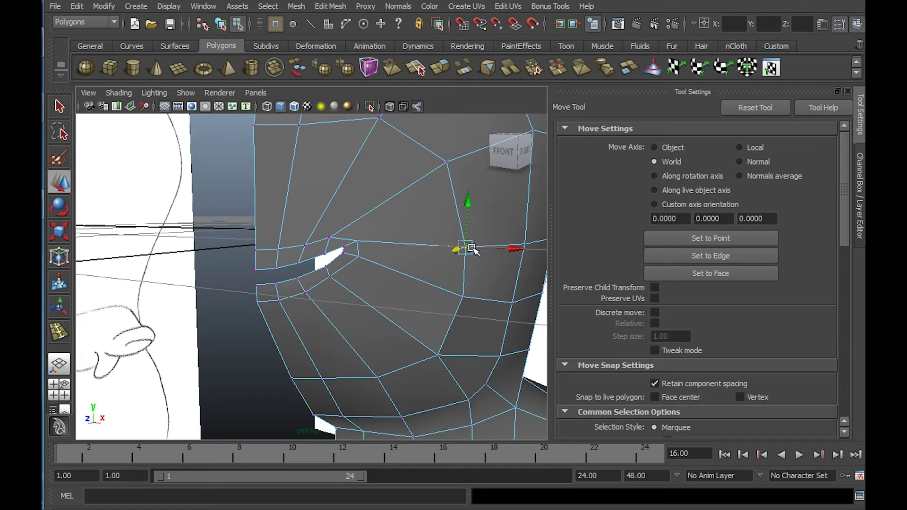
pyautogui.press('space')
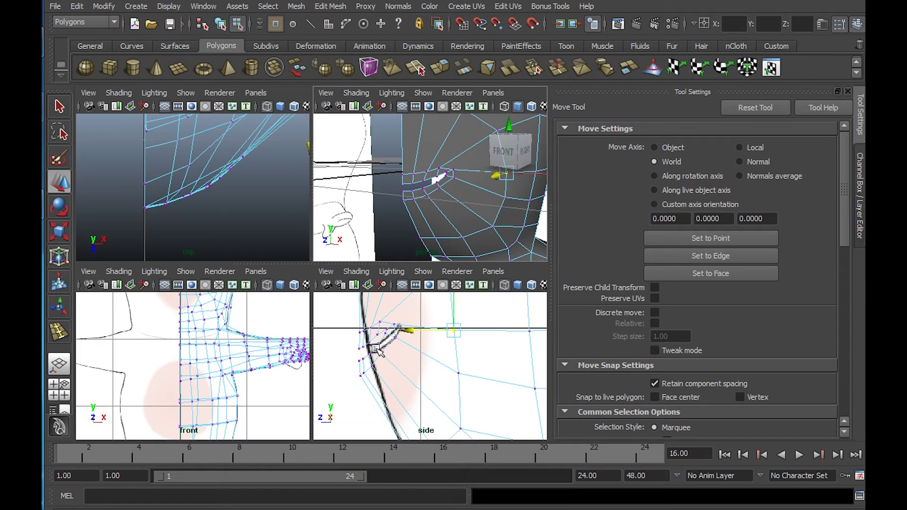
pyautogui.press('space')
pyautogui.press('space')
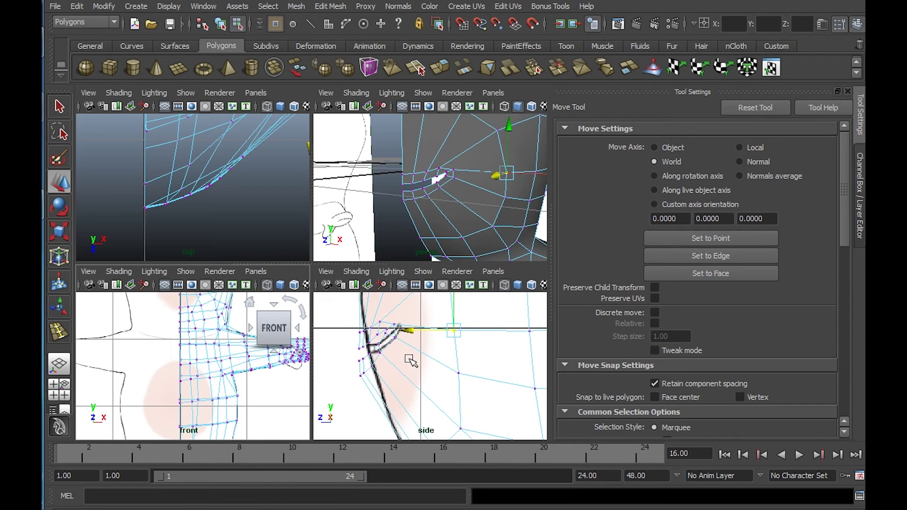
pyautogui.press('space')
pyautogui.keyDown('alt'); pyautogui.moveTo(419, 333); pyautogui.dragTo(302, 256, button='right'); pyautogui.keyUp('alt')
pyautogui.keyDown('alt'); pyautogui.moveTo(324, 259); pyautogui.dragTo(313, 266, button='middle'); pyautogui.keyUp('alt')
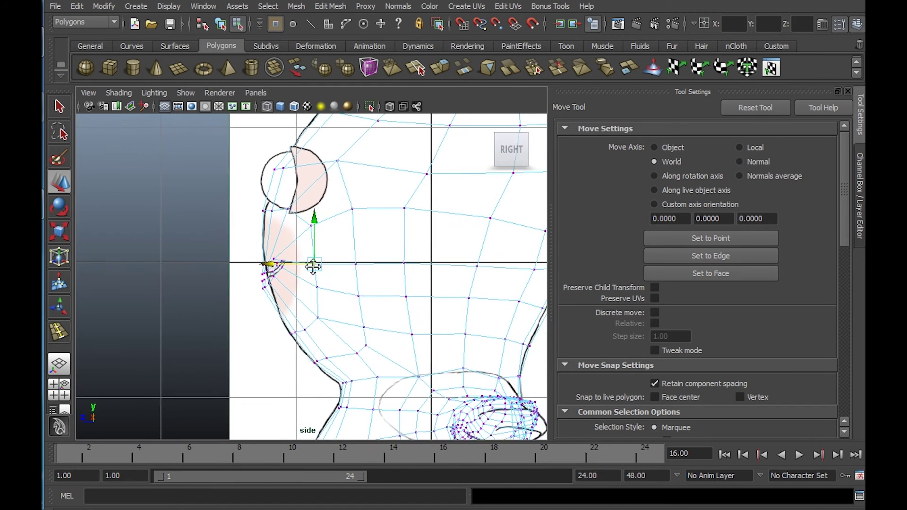
pyautogui.keyDown('alt'); pyautogui.moveTo(314, 265); pyautogui.dragTo(392, 300, button='right'); pyautogui.keyUp('alt')
pyautogui.keyDown('alt'); pyautogui.moveTo(393, 300); pyautogui.dragTo(355, 344, button='middle'); pyautogui.keyUp('alt')
pyautogui.keyDown('alt'); pyautogui.moveTo(356, 344); pyautogui.dragTo(376, 354, button='right'); pyautogui.keyUp('alt')
pyautogui.moveTo(229, 317); pyautogui.dragTo(229, 282)
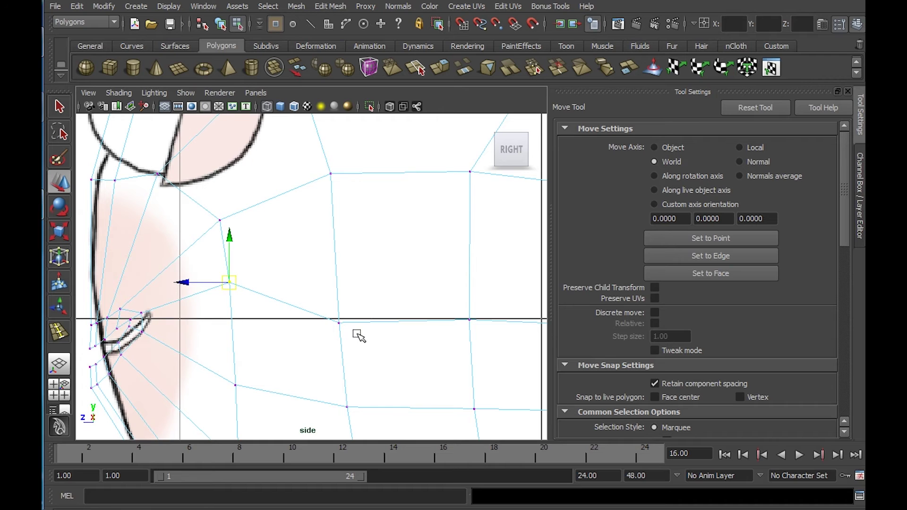
pyautogui.click(339, 321)
pyautogui.moveTo(339, 321); pyautogui.dragTo(336, 273)
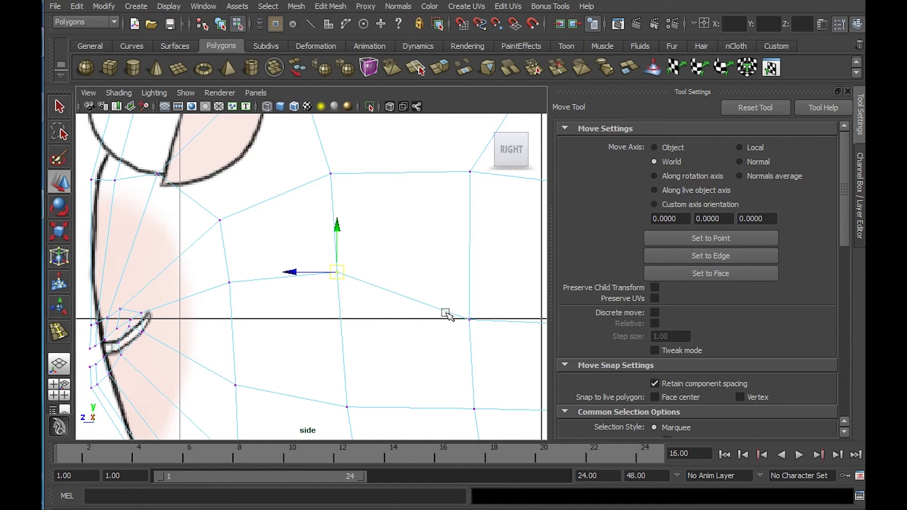
# Raise the next three vertices of the same row by decreasing amounts toward the back of the head
pyautogui.keyDown('alt'); pyautogui.moveTo(461, 320); pyautogui.dragTo(407, 289, button='right'); pyautogui.keyUp('alt')
pyautogui.keyDown('alt'); pyautogui.moveTo(407, 289); pyautogui.dragTo(327, 282, button='middle'); pyautogui.keyUp('alt')
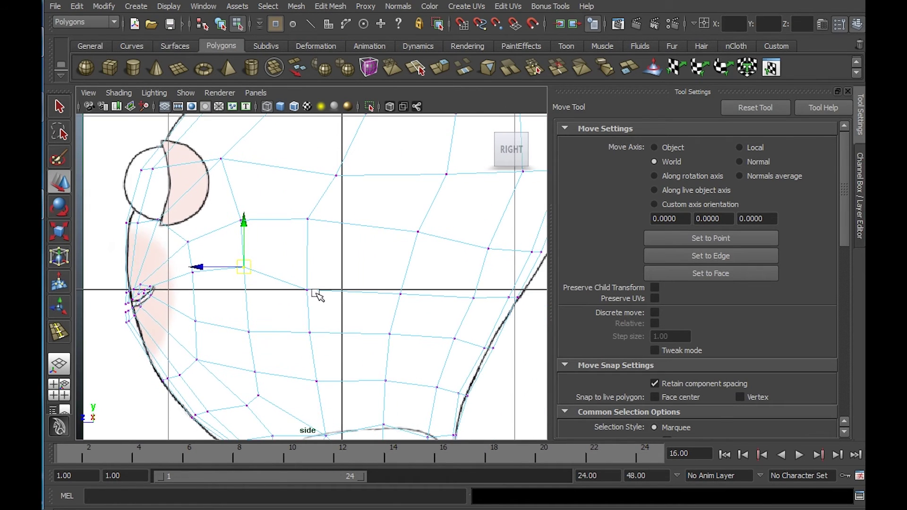
pyautogui.click(310, 290)
pyautogui.moveTo(310, 291); pyautogui.dragTo(307, 272)
pyautogui.click(402, 294)
pyautogui.moveTo(402, 294); pyautogui.dragTo(401, 280)
pyautogui.click(473, 297)
pyautogui.moveTo(473, 297); pyautogui.dragTo(473, 289)
# Select the mouth vertices in the side view and move them backward and up onto the reference drawing's lips
pyautogui.keyDown('alt'); pyautogui.moveTo(149, 304); pyautogui.dragTo(305, 296, button='middle'); pyautogui.keyUp('alt')
pyautogui.keyDown('alt'); pyautogui.moveTo(305, 297); pyautogui.dragTo(552, 402, button='right'); pyautogui.keyUp('alt')
pyautogui.keyDown('alt'); pyautogui.moveTo(312, 311); pyautogui.dragTo(351, 228, button='middle'); pyautogui.keyUp('alt')
pyautogui.moveTo(195, 202); pyautogui.dragTo(371, 387)
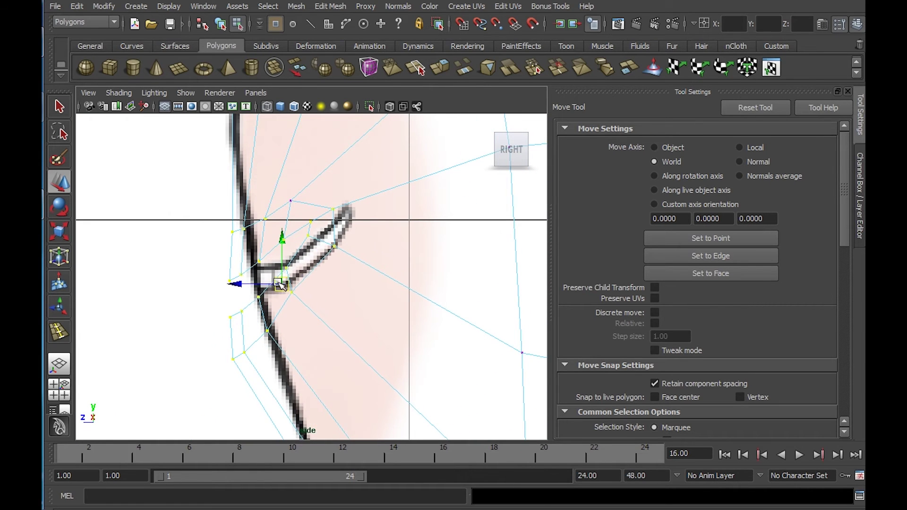
pyautogui.moveTo(280, 284); pyautogui.dragTo(319, 268)
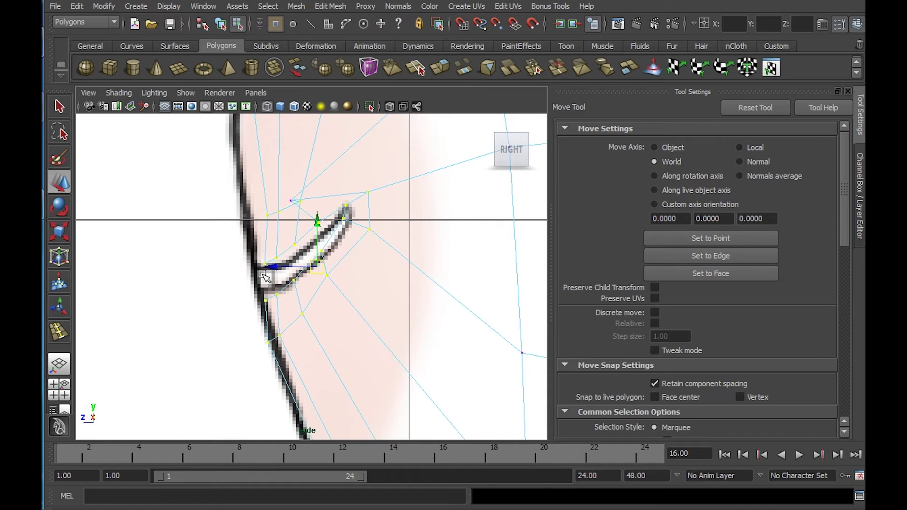
# In the side view, move the center-line lip vertices and the one above them forward onto the reference drawing's profile line
pyautogui.moveTo(268, 306); pyautogui.dragTo(267, 307)
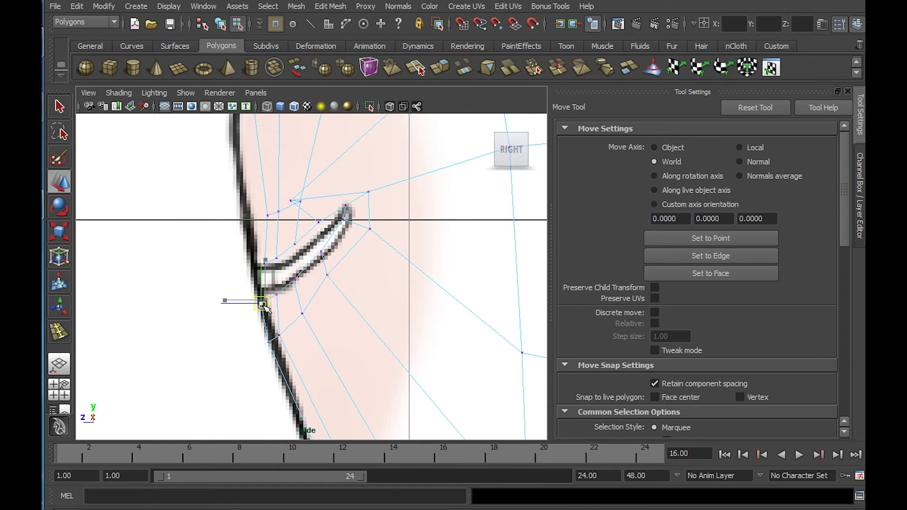
pyautogui.moveTo(273, 269); pyautogui.dragTo(272, 267)
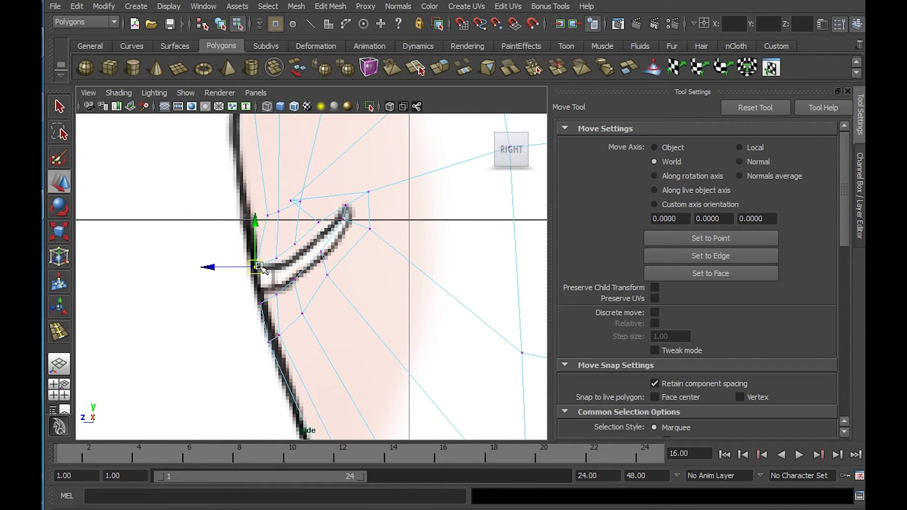
pyautogui.moveTo(269, 220); pyautogui.dragTo(268, 221)
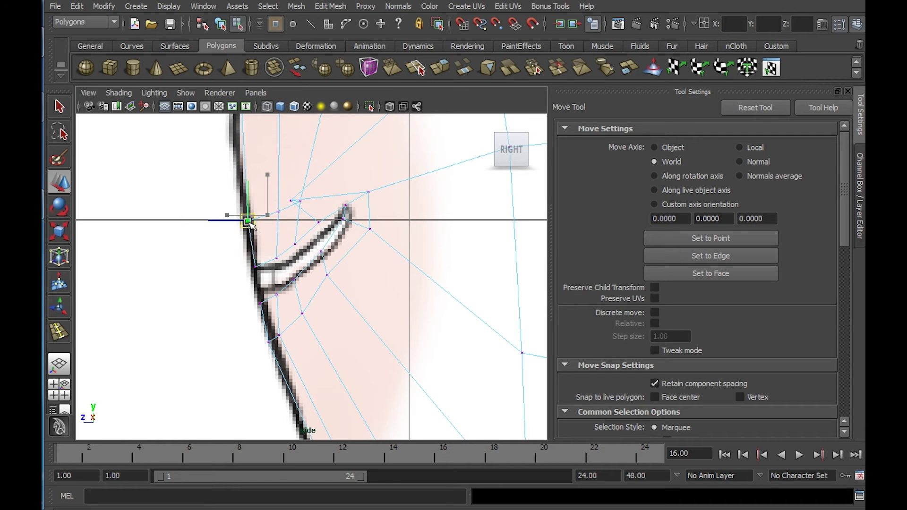
# Space out the outer-loop vertices above the upper lip and reposition the lower-lip vertex near the mouth corner
pyautogui.moveTo(286, 197); pyautogui.dragTo(288, 244)
pyautogui.moveTo(278, 211); pyautogui.dragTo(325, 266)
pyautogui.click(302, 203)
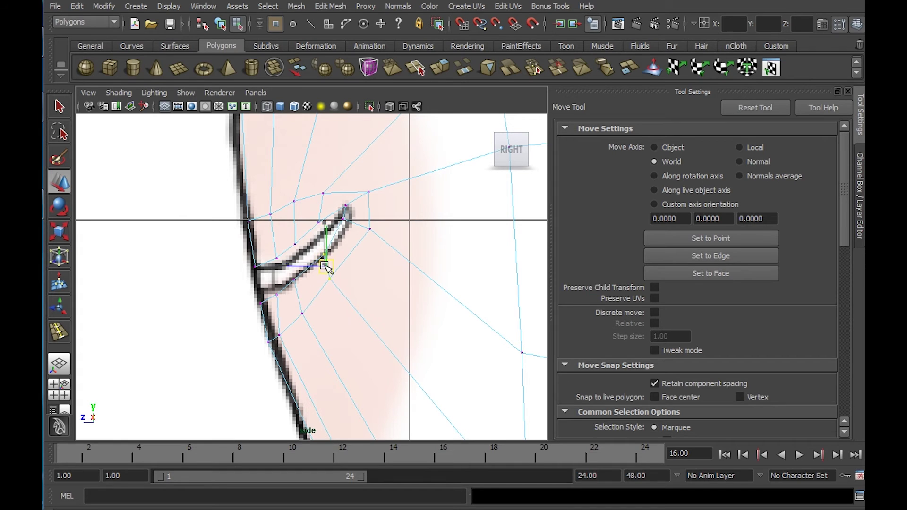
# Set the Move tool's axis to Normal and push a lip vertex near the center line outward in the perspective view
pyautogui.moveTo(246, 291); pyautogui.dragTo(273, 315)
pyautogui.press('space')
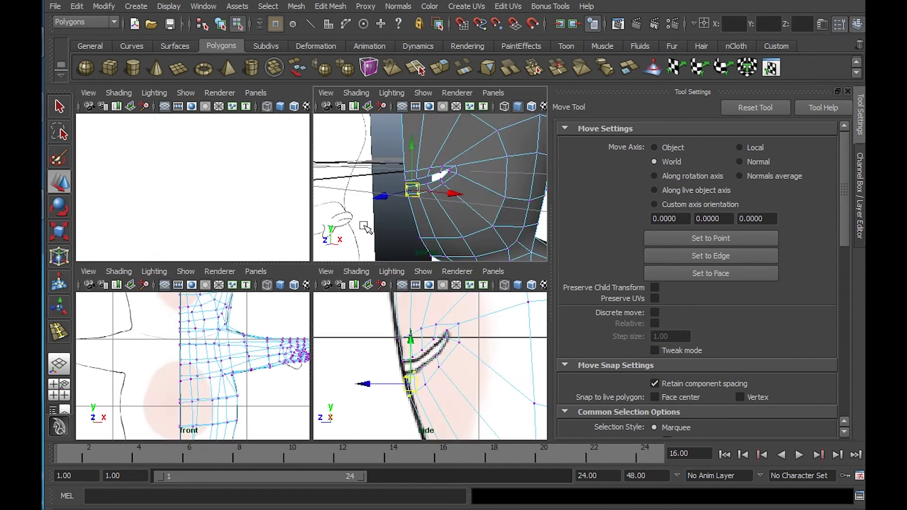
pyautogui.press('space')
pyautogui.keyDown('alt'); pyautogui.moveTo(368, 224); pyautogui.dragTo(295, 319); pyautogui.keyUp('alt')
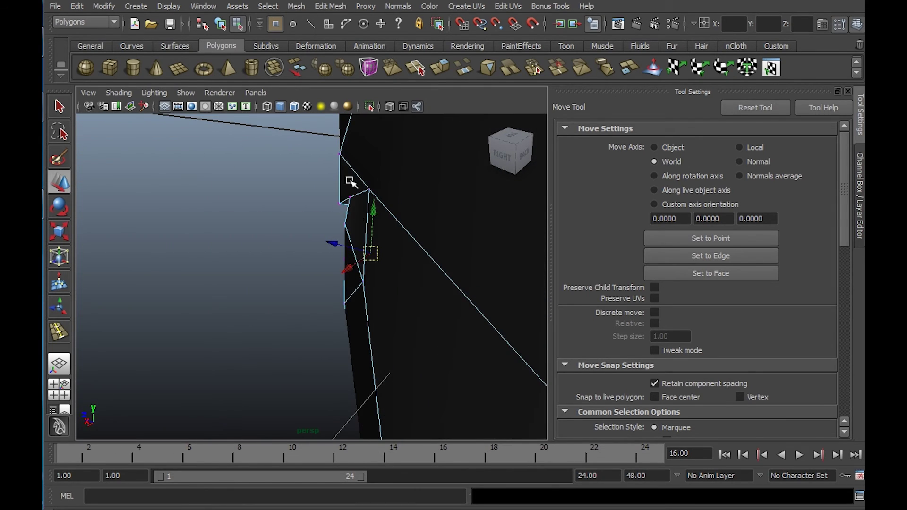
pyautogui.click(350, 198)
pyautogui.keyDown('alt'); pyautogui.moveTo(354, 201); pyautogui.dragTo(410, 238); pyautogui.keyUp('alt')
pyautogui.keyDown('alt'); pyautogui.moveTo(311, 253); pyautogui.dragTo(329, 174); pyautogui.keyUp('alt')
pyautogui.click(215, 230)
pyautogui.keyDown('alt'); pyautogui.moveTo(216, 231); pyautogui.dragTo(218, 263); pyautogui.keyUp('alt')
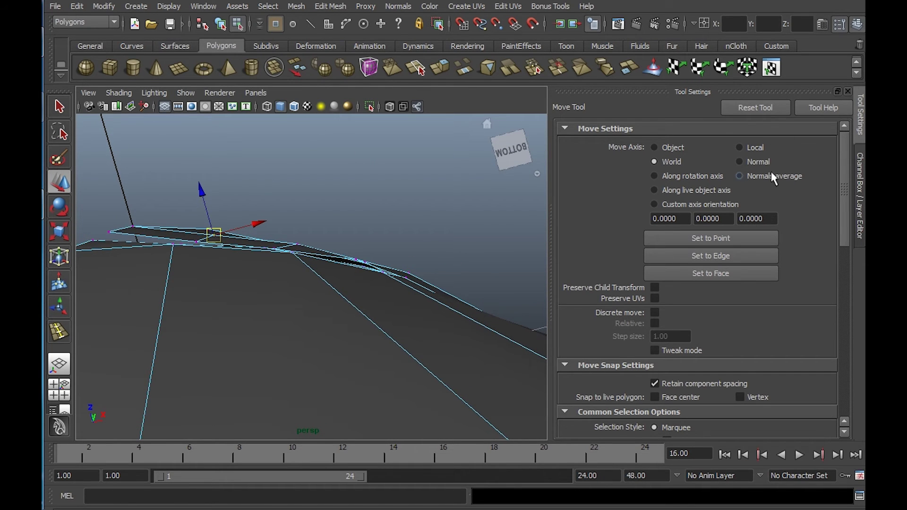
pyautogui.click(747, 162)
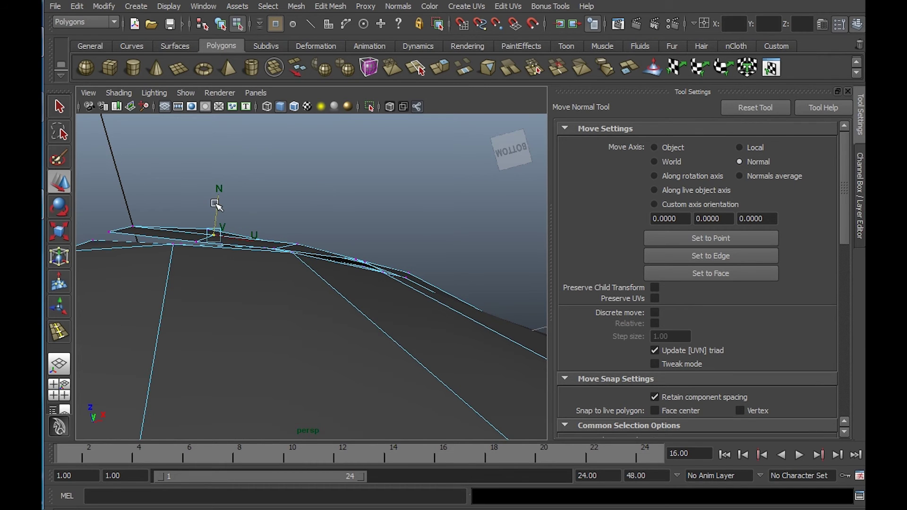
pyautogui.moveTo(216, 204); pyautogui.dragTo(218, 201)
# Adjust the neighbouring lip vertices one by one along their normals to even out the lip curve seen from below
pyautogui.click(197, 242)
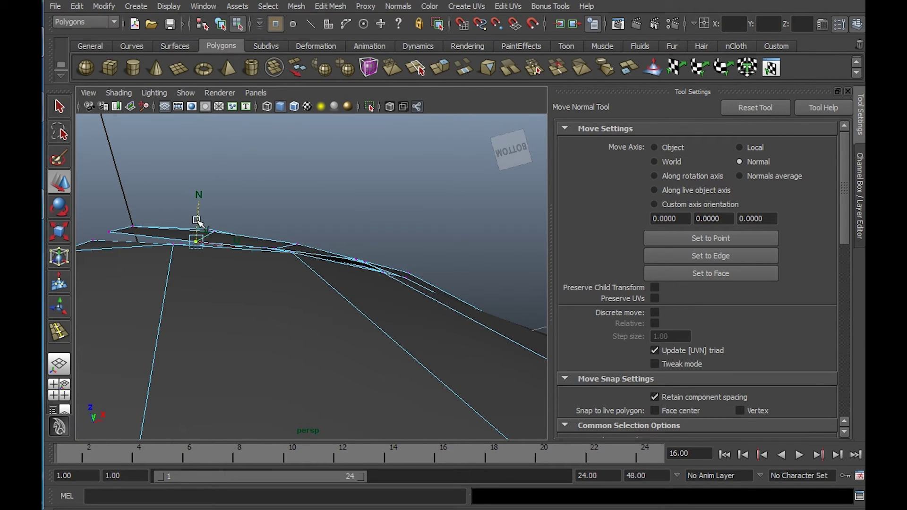
pyautogui.click(178, 245)
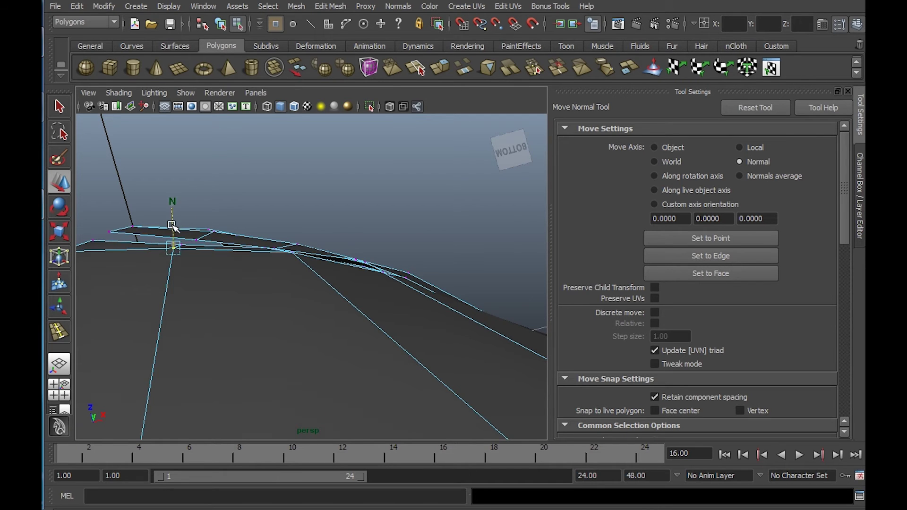
pyautogui.click(185, 244)
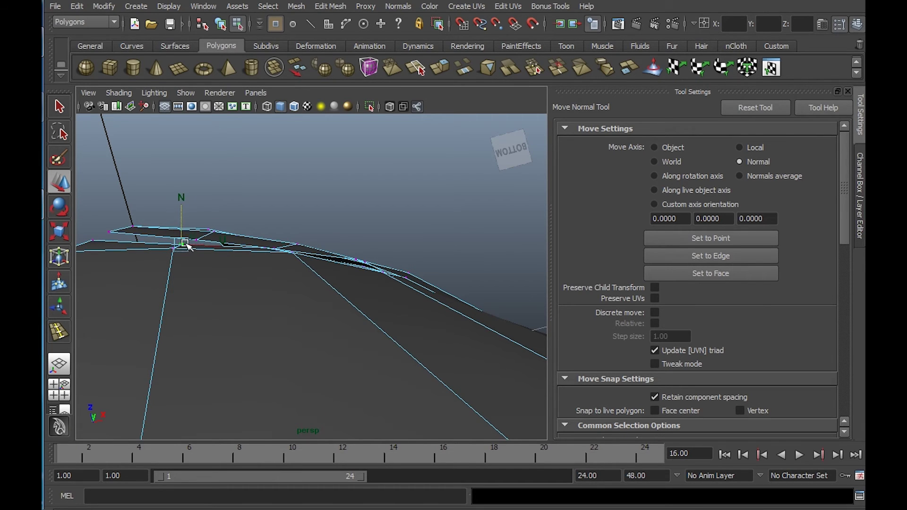
pyautogui.click(197, 241)
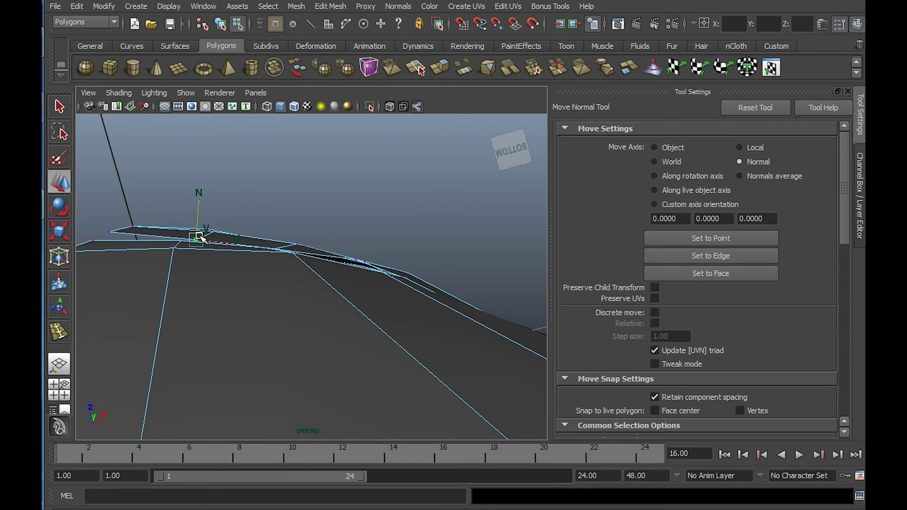
pyautogui.click(275, 246)
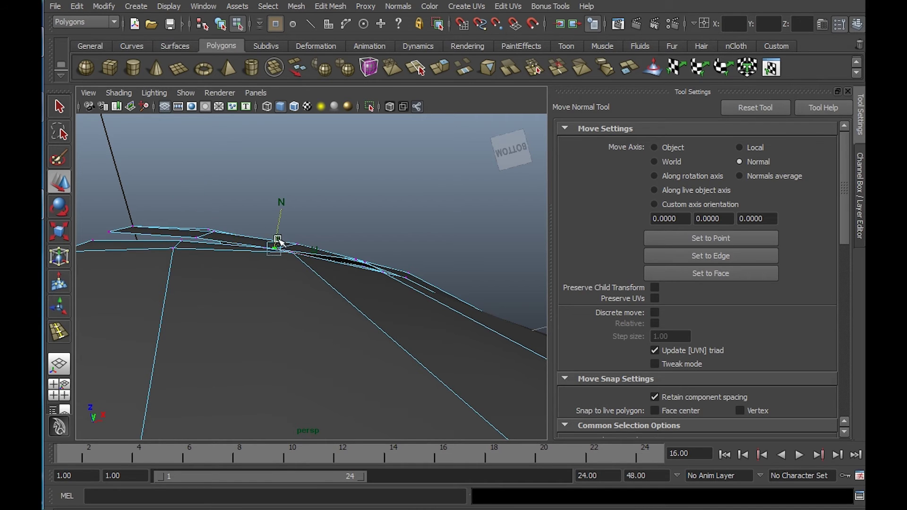
pyautogui.moveTo(278, 230); pyautogui.dragTo(301, 221)
pyautogui.click(297, 241)
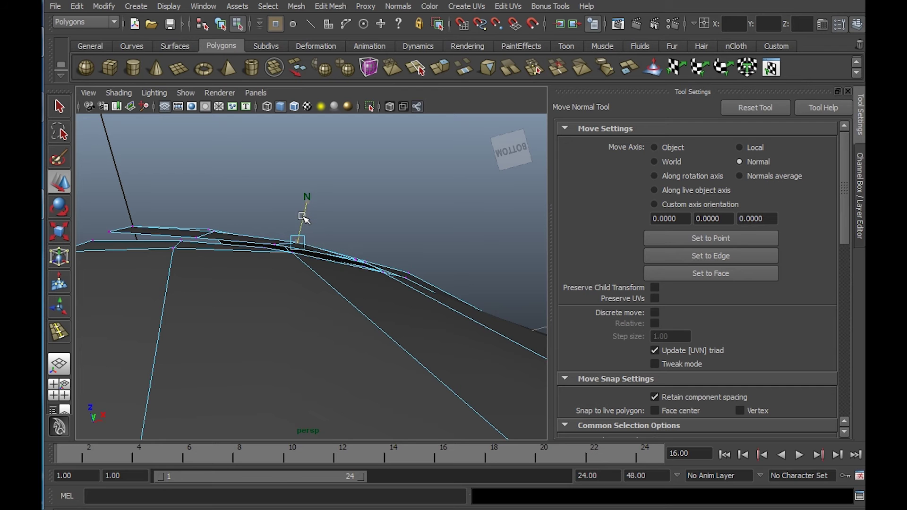
# Nudge the inner lip-edge vertices near the center line along their normals to refine the mouth opening's profile
pyautogui.keyDown('alt'); pyautogui.moveTo(367, 245); pyautogui.dragTo(223, 360); pyautogui.keyUp('alt')
pyautogui.moveTo(257, 257); pyautogui.dragTo(471, 240)
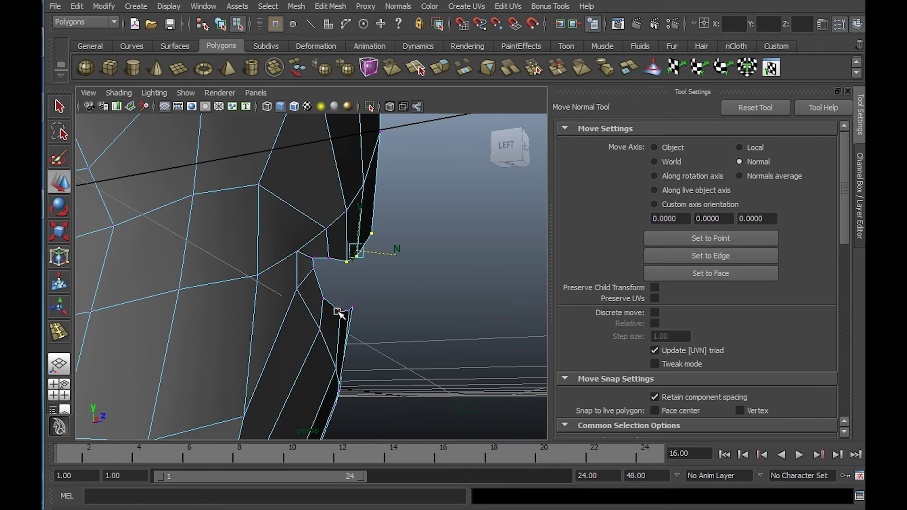
pyautogui.click(339, 312)
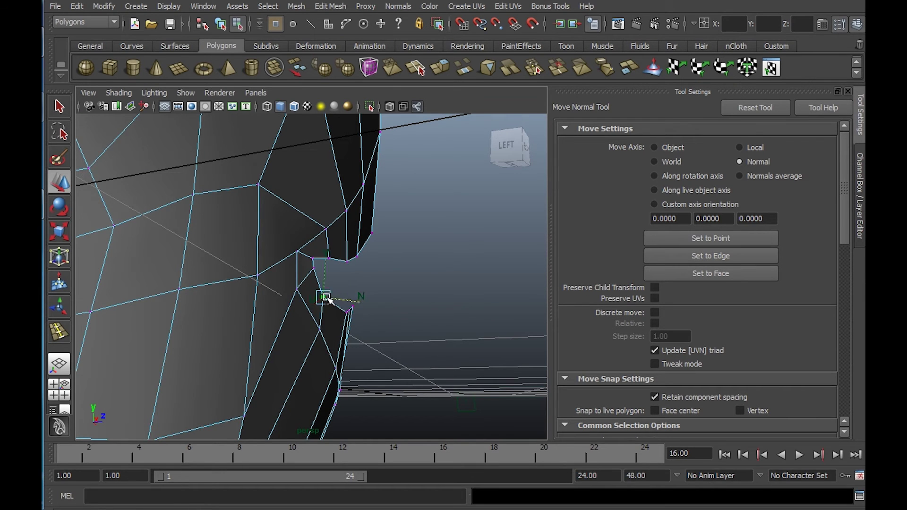
pyautogui.keyDown('alt'); pyautogui.moveTo(326, 299); pyautogui.dragTo(120, 306); pyautogui.keyUp('alt')
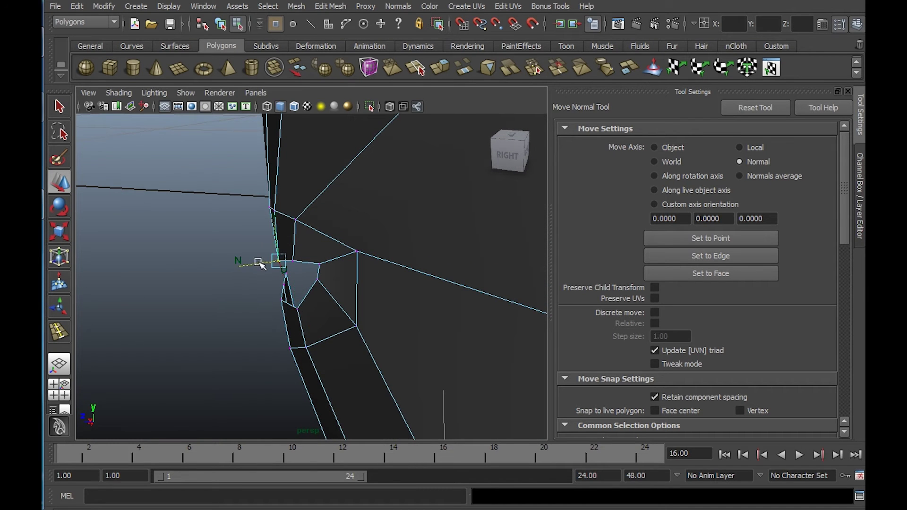
pyautogui.keyDown('alt'); pyautogui.moveTo(221, 243); pyautogui.dragTo(246, 246); pyautogui.keyUp('alt')
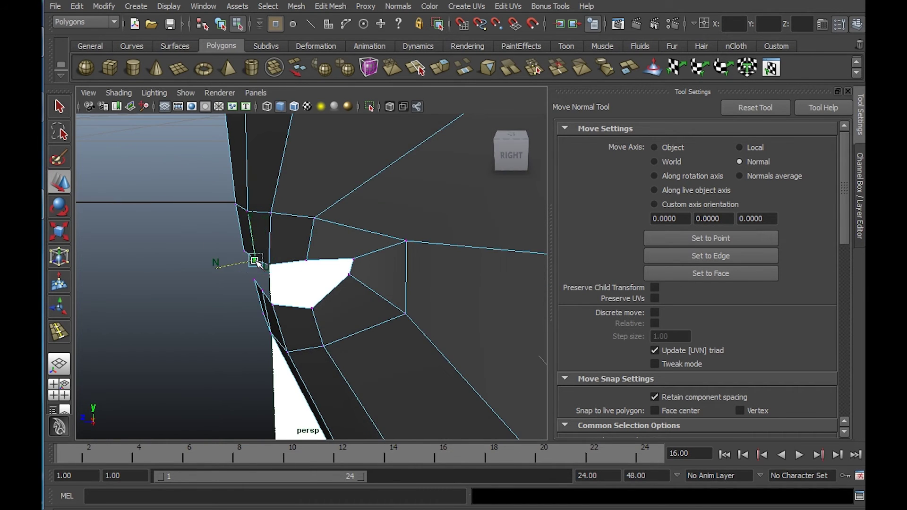
# Examine the whole head and mouth shape from the side and three-quarter views in object mode
pyautogui.moveTo(344, 225); pyautogui.dragTo(409, 209, button='right')
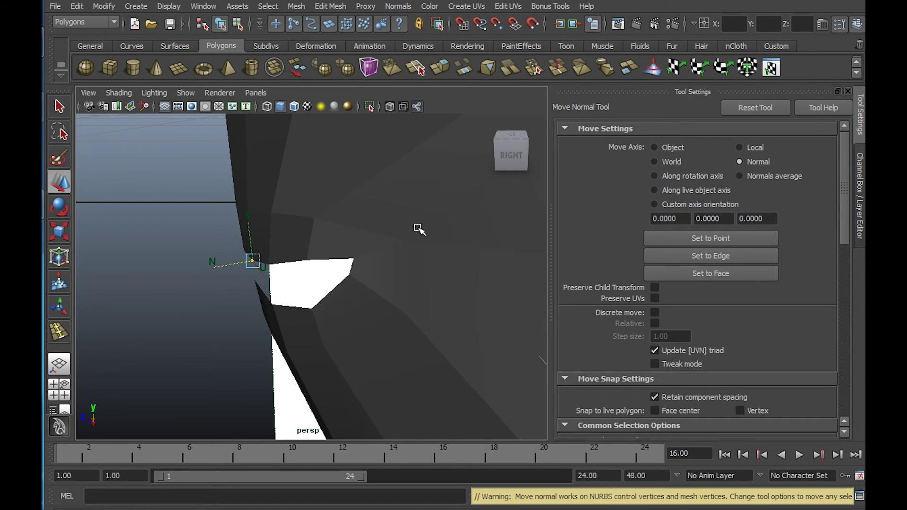
pyautogui.keyDown('alt'); pyautogui.moveTo(417, 227); pyautogui.dragTo(492, 259); pyautogui.keyUp('alt')
pyautogui.keyDown('alt'); pyautogui.moveTo(493, 259); pyautogui.dragTo(395, 219, button='right'); pyautogui.keyUp('alt')
pyautogui.keyDown('alt'); pyautogui.moveTo(448, 248); pyautogui.dragTo(324, 215, button='right'); pyautogui.keyUp('alt')
pyautogui.moveTo(324, 214)
pyautogui.keyDown('alt'); pyautogui.mouseDown()
pyautogui.moveTo(393, 243)
pyautogui.moveTo(305, 243)
pyautogui.moveTo(328, 265)
pyautogui.moveTo(317, 252)
pyautogui.mouseUp(); pyautogui.keyUp('alt')
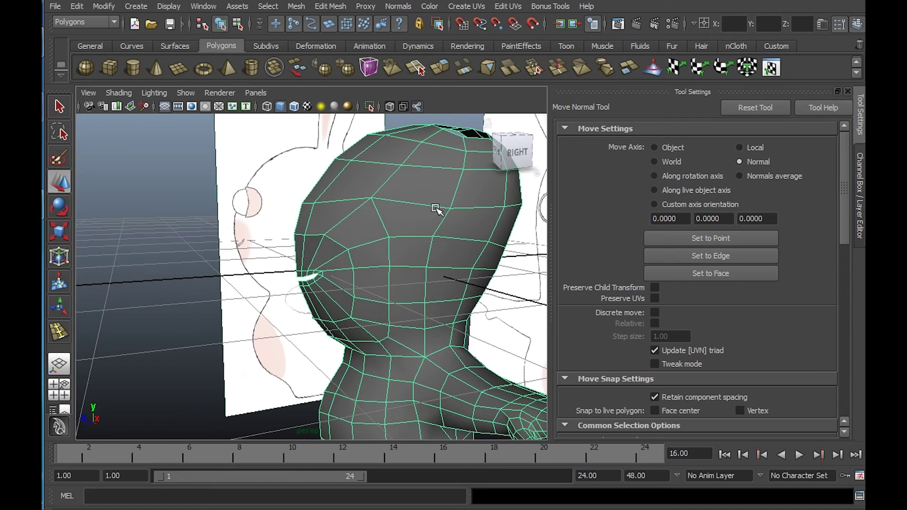
pyautogui.moveTo(436, 209); pyautogui.dragTo(391, 192, button='right')
pyautogui.click(441, 207)
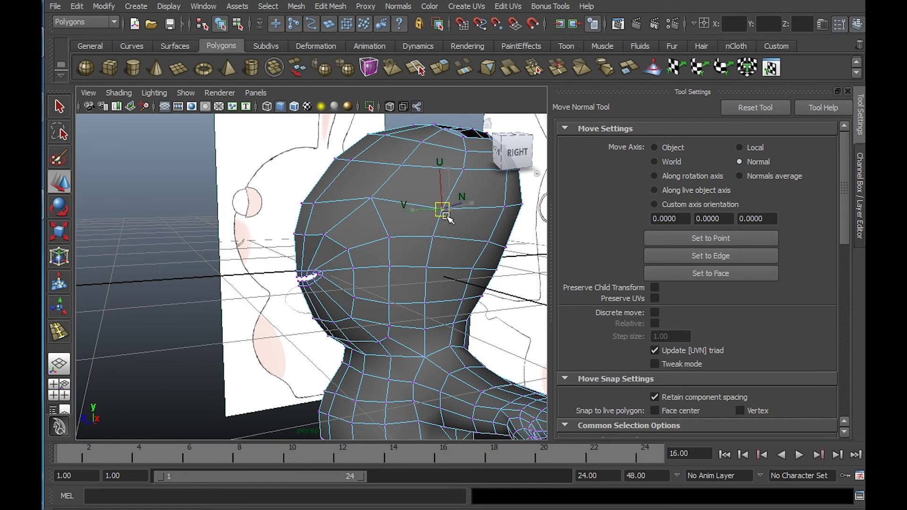
pyautogui.keyDown('alt'); pyautogui.moveTo(445, 215); pyautogui.dragTo(374, 234, button='right'); pyautogui.keyUp('alt')
pyautogui.moveTo(354, 237)
pyautogui.keyDown('alt'); pyautogui.mouseDown()
pyautogui.moveTo(362, 241)
pyautogui.moveTo(308, 239)
pyautogui.moveTo(345, 243)
pyautogui.mouseUp(); pyautogui.keyUp('alt')
pyautogui.moveTo(372, 255); pyautogui.dragTo(407, 232, button='right')
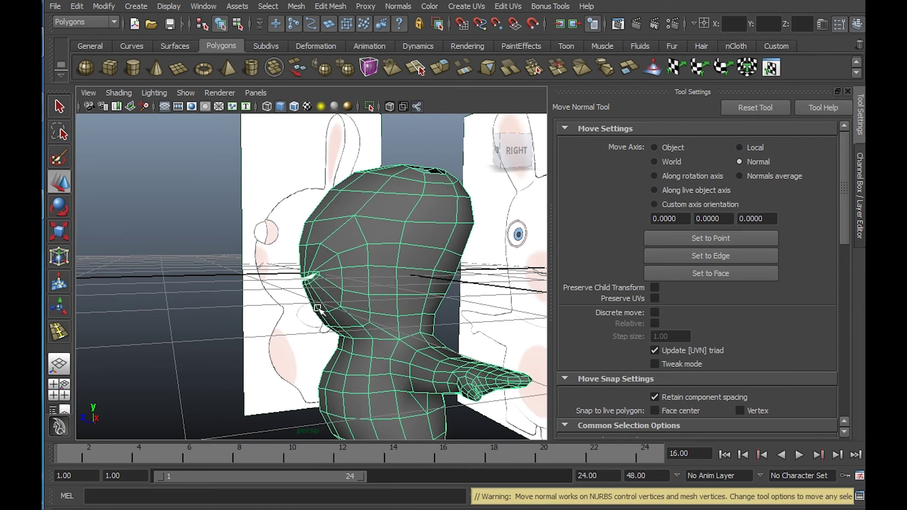
pyautogui.keyDown('alt'); pyautogui.moveTo(318, 305); pyautogui.dragTo(453, 286); pyautogui.keyUp('alt')
# Set the Move tool's axis back to World and apply Soften Edge to the body mesh's normals
pyautogui.click(665, 163)
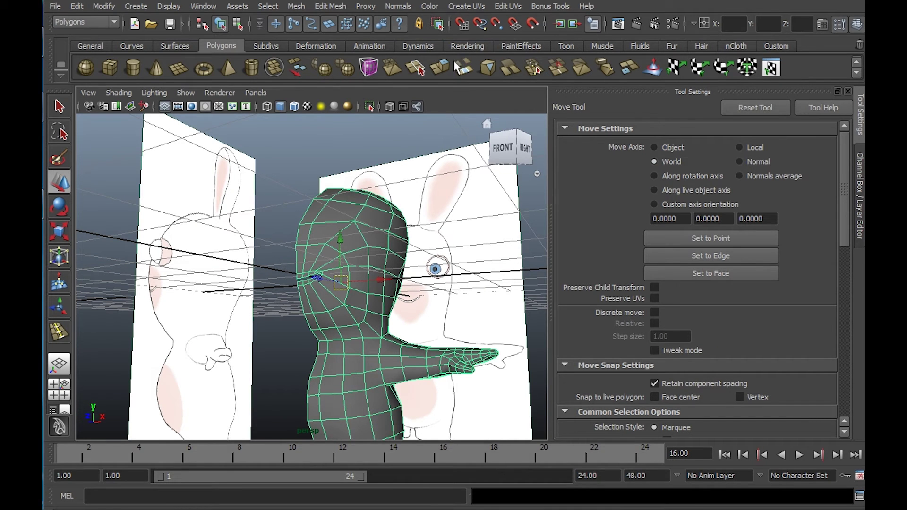
pyautogui.click(402, 7)
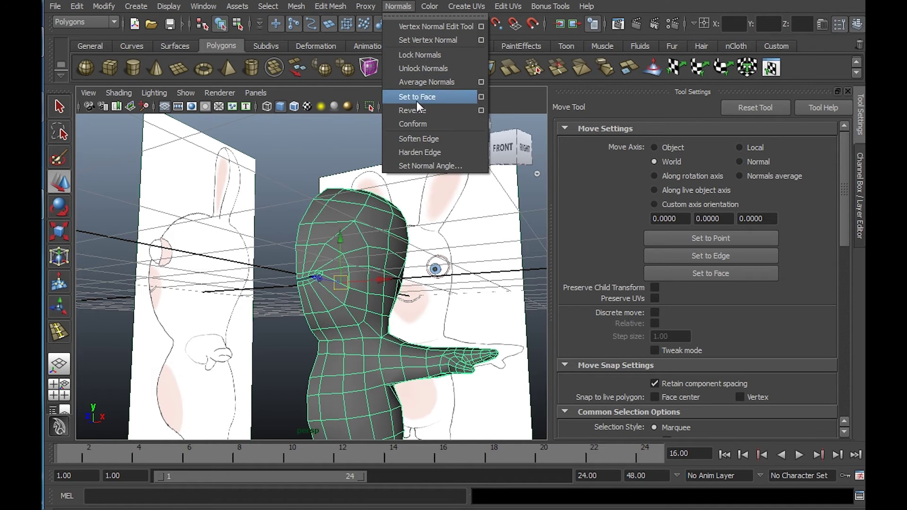
pyautogui.click(434, 141)
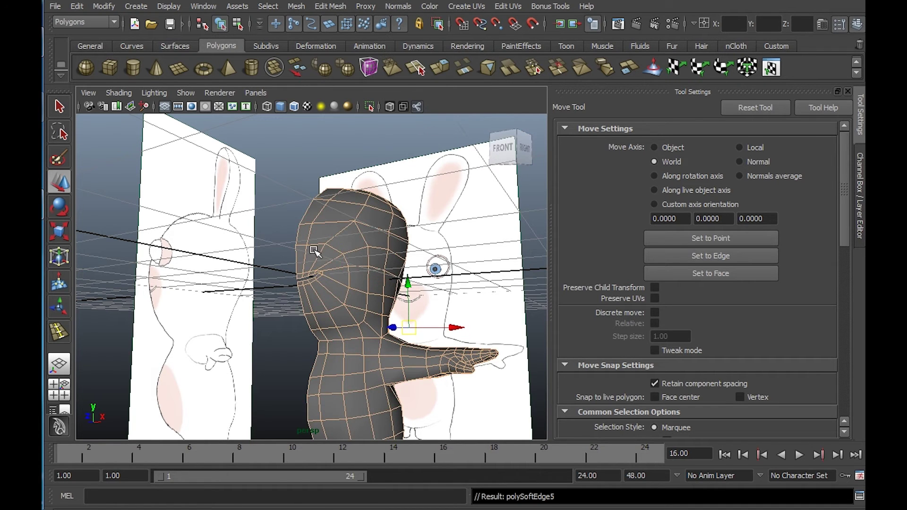
# Inspect the softened shading around the mouth from the front and side in object mode
pyautogui.moveTo(315, 251); pyautogui.dragTo(358, 232, button='right')
pyautogui.click(330, 180)
pyautogui.keyDown('alt'); pyautogui.moveTo(330, 180); pyautogui.dragTo(416, 198); pyautogui.keyUp('alt')
pyautogui.keyDown('alt'); pyautogui.moveTo(416, 198); pyautogui.dragTo(474, 312, button='right'); pyautogui.keyUp('alt')
pyautogui.keyDown('alt'); pyautogui.moveTo(473, 312); pyautogui.dragTo(329, 272); pyautogui.keyUp('alt')
pyautogui.keyDown('alt'); pyautogui.moveTo(329, 272); pyautogui.dragTo(233, 183, button='right'); pyautogui.keyUp('alt')
pyautogui.keyDown('alt'); pyautogui.moveTo(368, 203); pyautogui.dragTo(373, 238); pyautogui.keyUp('alt')
pyautogui.keyDown('alt'); pyautogui.moveTo(373, 238); pyautogui.dragTo(429, 267, button='right'); pyautogui.keyUp('alt')
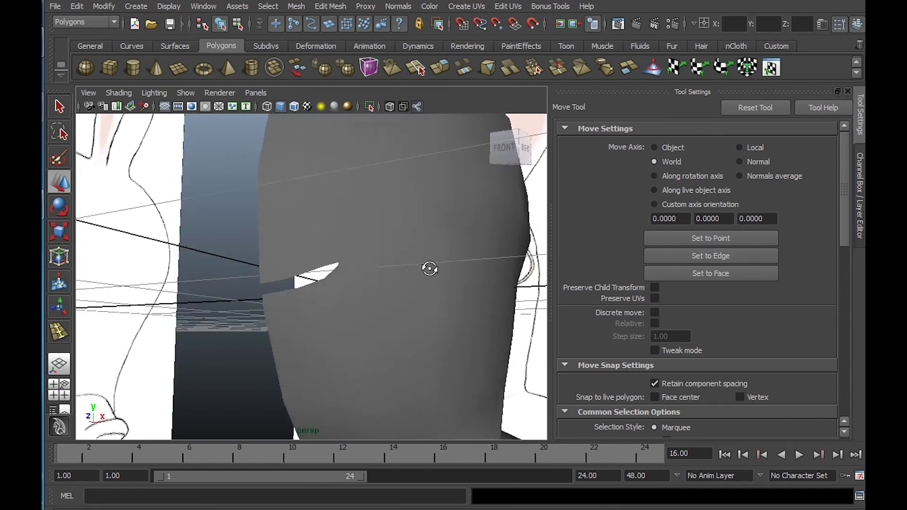
pyautogui.moveTo(429, 267)
pyautogui.keyDown('alt'); pyautogui.mouseDown()
pyautogui.moveTo(433, 225)
pyautogui.moveTo(305, 230)
pyautogui.moveTo(314, 263)
pyautogui.moveTo(430, 253)
pyautogui.moveTo(439, 267)
pyautogui.mouseUp(); pyautogui.keyUp('alt')
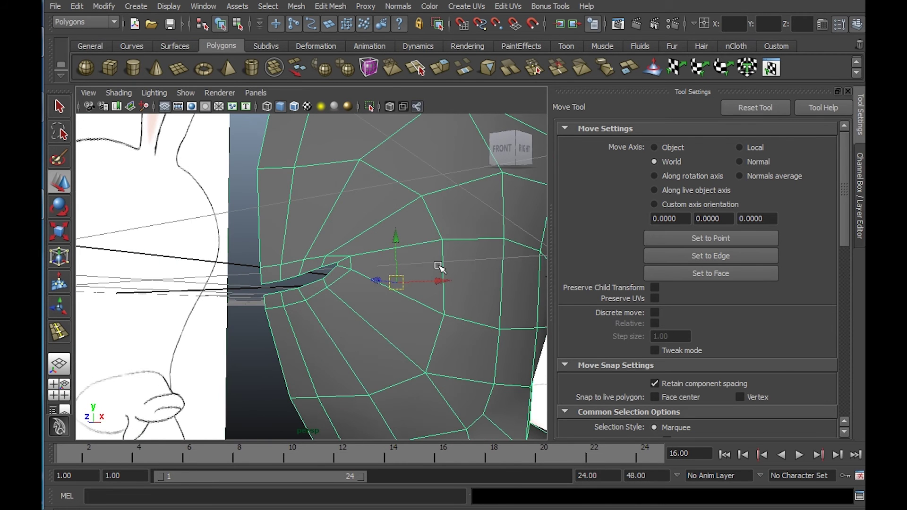
# Display the mesh in smooth preview and examine the lips' curvature from below and from the side
pyautogui.press('3')
pyautogui.click(264, 346)
pyautogui.keyDown('alt'); pyautogui.moveTo(262, 332); pyautogui.dragTo(251, 259); pyautogui.keyUp('alt')
pyautogui.keyDown('alt'); pyautogui.moveTo(340, 303); pyautogui.dragTo(465, 344, button='right'); pyautogui.keyUp('alt')
pyautogui.keyDown('alt'); pyautogui.moveTo(388, 251); pyautogui.dragTo(381, 260, button='middle'); pyautogui.keyUp('alt')
pyautogui.keyDown('alt'); pyautogui.moveTo(378, 261); pyautogui.dragTo(320, 281); pyautogui.keyUp('alt')
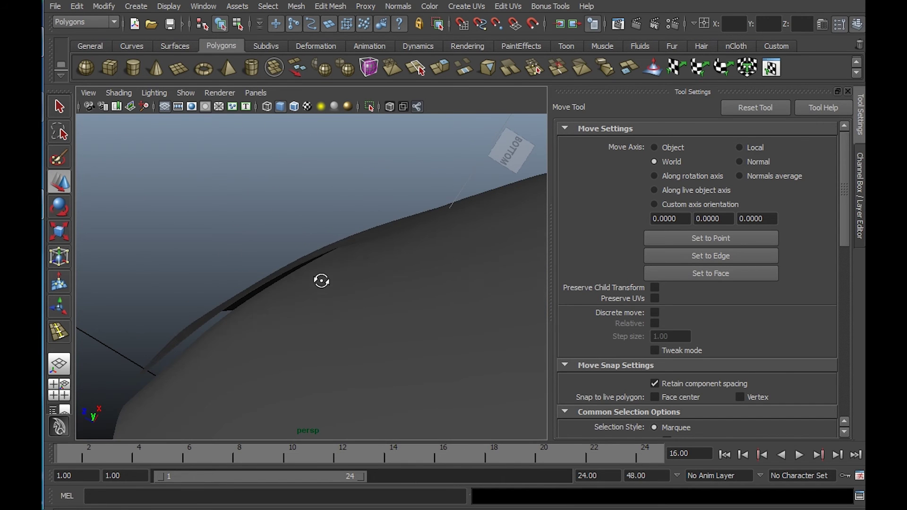
pyautogui.click(354, 249)
pyautogui.keyDown('alt'); pyautogui.moveTo(405, 268); pyautogui.dragTo(335, 284); pyautogui.keyUp('alt')
# Move the outer vertex just behind the mouth corner along its normal with the Move axis set to Normal
pyautogui.moveTo(320, 267); pyautogui.dragTo(265, 262, button='right')
pyautogui.click(317, 269)
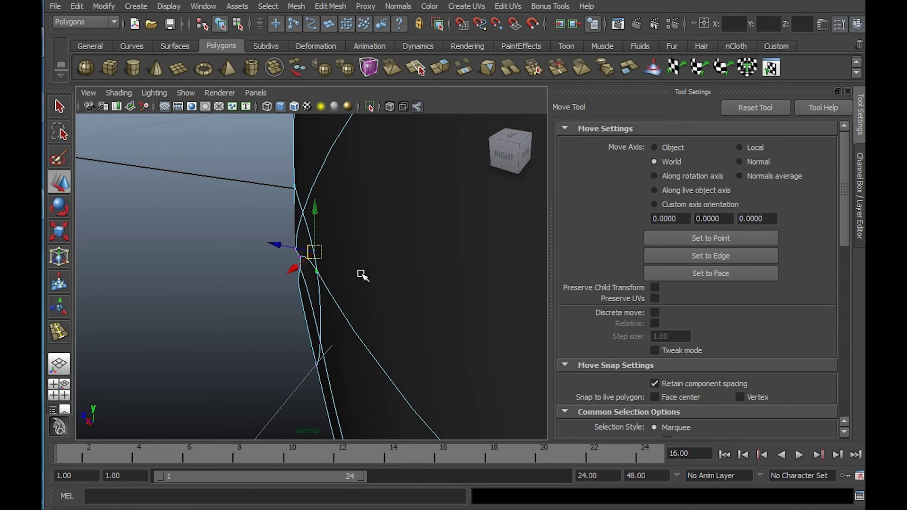
pyautogui.click(740, 161)
pyautogui.keyDown('alt'); pyautogui.moveTo(480, 251); pyautogui.dragTo(367, 286); pyautogui.keyUp('alt')
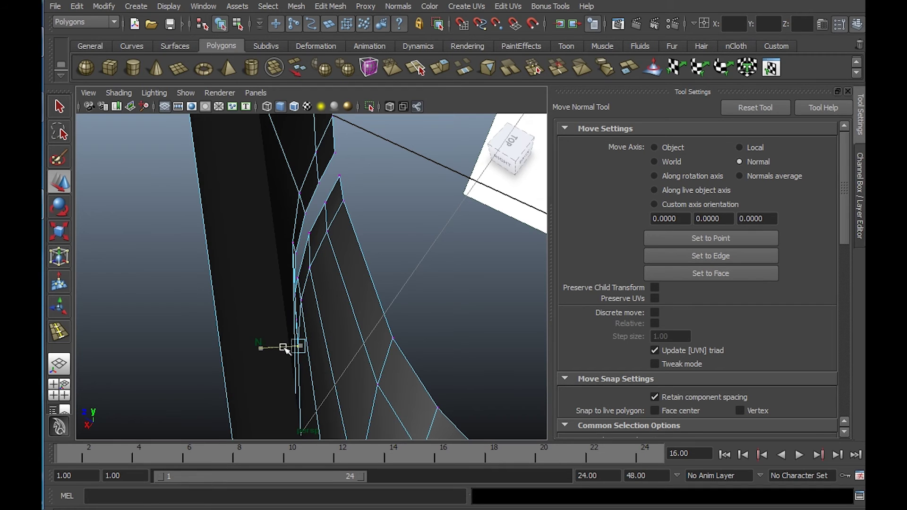
pyautogui.keyDown('alt'); pyautogui.moveTo(297, 346); pyautogui.dragTo(425, 358); pyautogui.keyUp('alt')
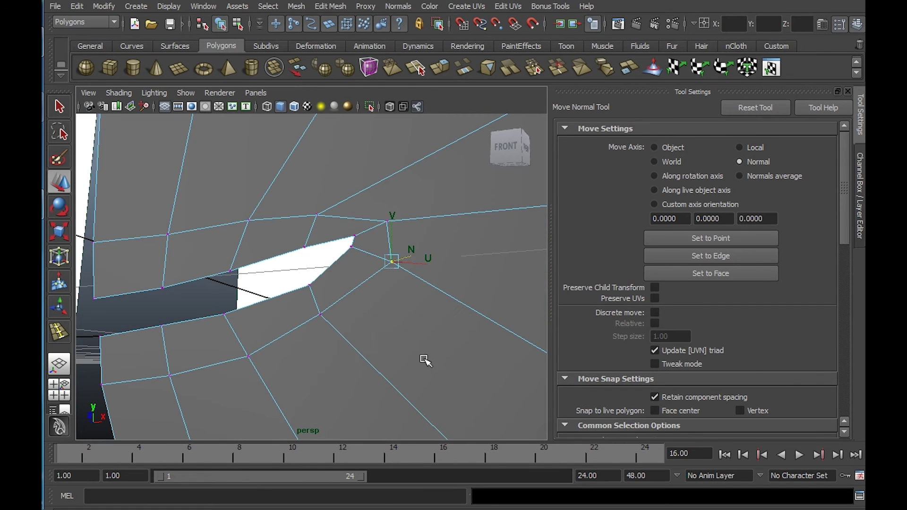
# Return to object mode and check the mouth corner in smooth preview from the front and opposite side
pyautogui.moveTo(377, 266); pyautogui.dragTo(378, 287, button='right')
pyautogui.press('3')
pyautogui.keyDown('alt'); pyautogui.moveTo(378, 286); pyautogui.dragTo(482, 316); pyautogui.keyUp('alt')
pyautogui.click(440, 298)
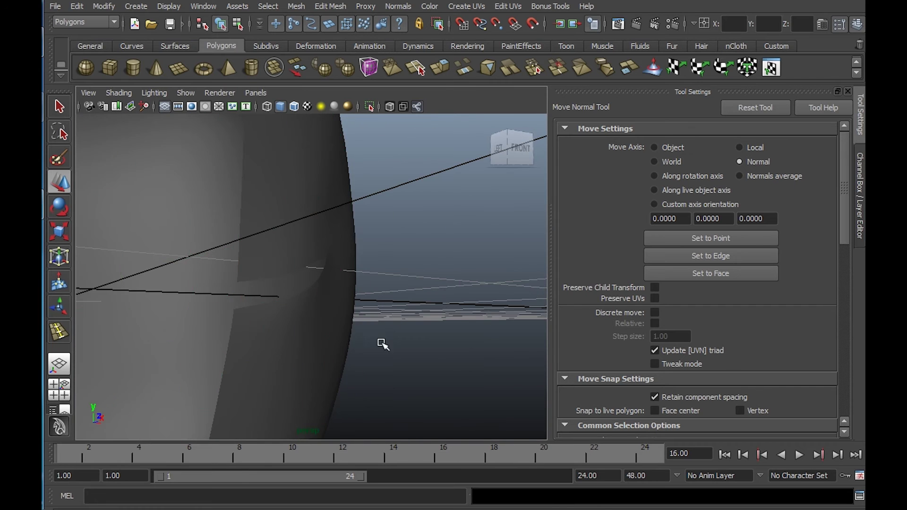
pyautogui.keyDown('alt'); pyautogui.moveTo(381, 345); pyautogui.dragTo(382, 233); pyautogui.keyUp('alt')
# Select the body mesh, turn off its smooth preview and frame the mouth up close
pyautogui.click(334, 257)
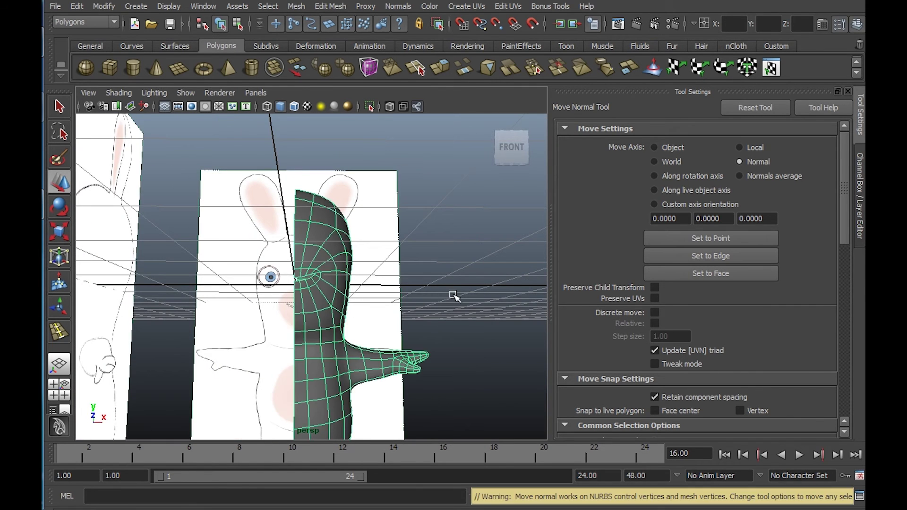
pyautogui.press('1')
pyautogui.keyDown('alt'); pyautogui.moveTo(450, 284); pyautogui.dragTo(312, 289); pyautogui.keyUp('alt')
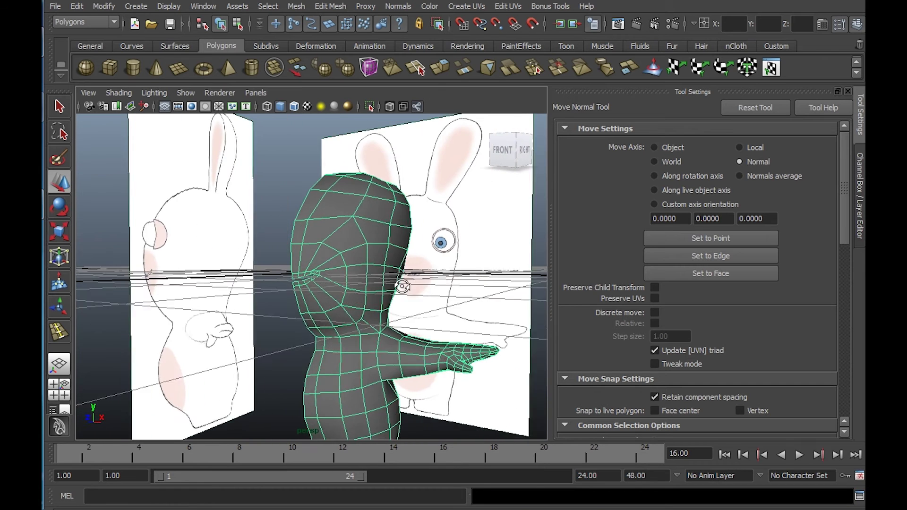
pyautogui.keyDown('alt'); pyautogui.moveTo(312, 288); pyautogui.dragTo(370, 303, button='right'); pyautogui.keyUp('alt')
pyautogui.keyDown('alt'); pyautogui.moveTo(329, 264); pyautogui.dragTo(305, 261, button='right'); pyautogui.keyUp('alt')
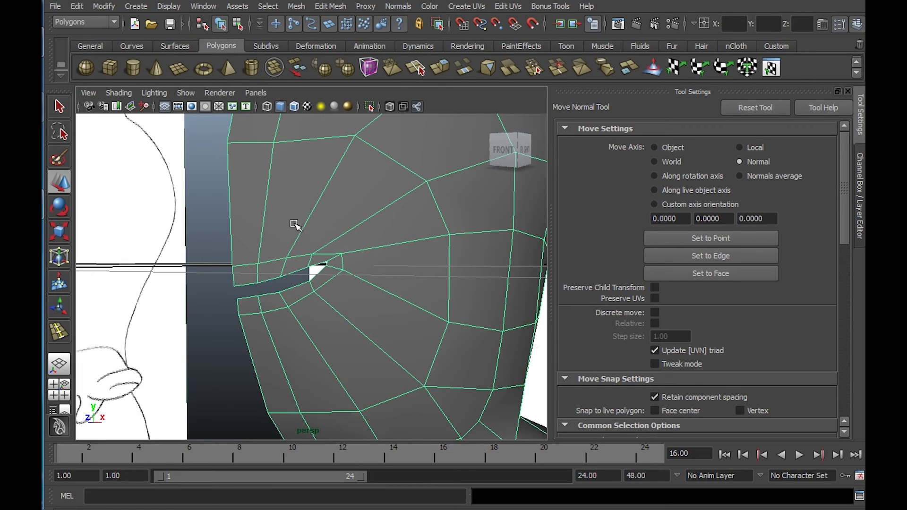
# Save the scene, select the border edges of the mouth opening and extrude them
pyautogui.click(170, 26)
pyautogui.press('q')
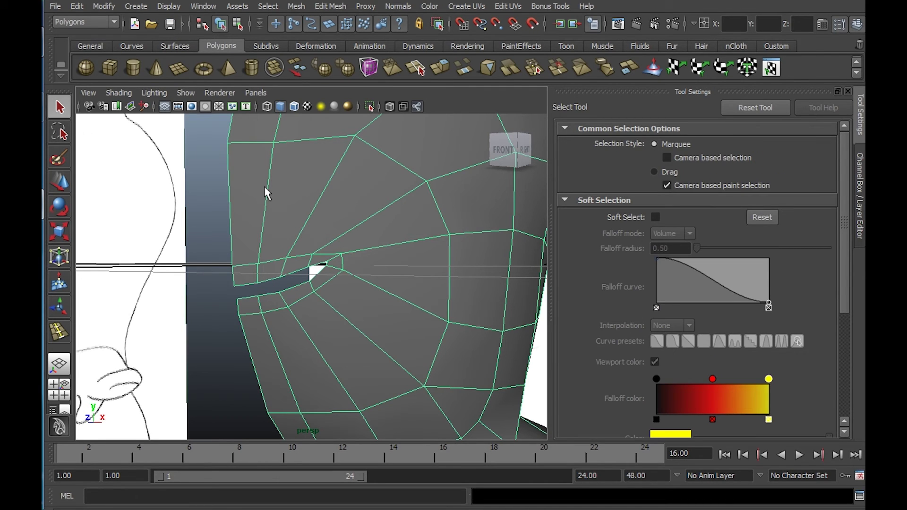
pyautogui.moveTo(298, 266); pyautogui.dragTo(299, 234, button='right')
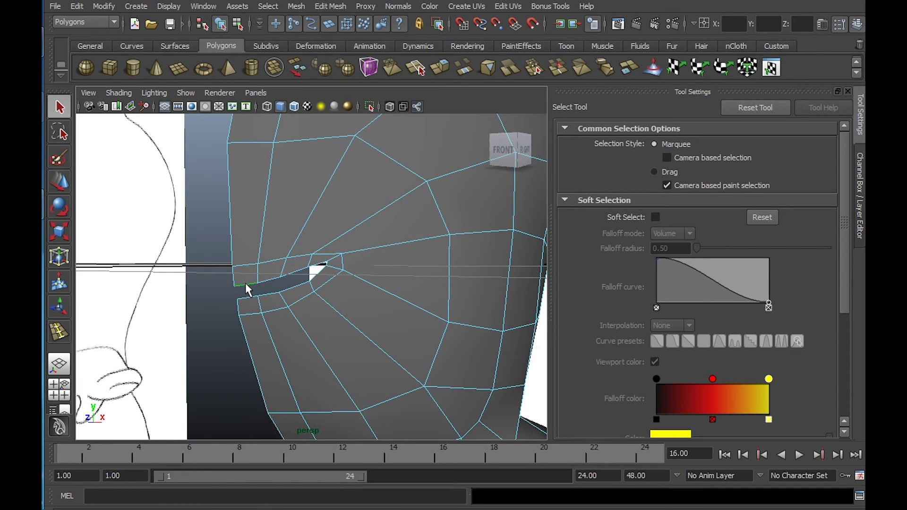
pyautogui.keyDown('alt'); pyautogui.moveTo(315, 304); pyautogui.dragTo(491, 312); pyautogui.keyUp('alt')
pyautogui.keyDown('alt'); pyautogui.moveTo(490, 312); pyautogui.dragTo(348, 279, button='right'); pyautogui.keyUp('alt')
pyautogui.keyDown('alt'); pyautogui.moveTo(347, 278); pyautogui.dragTo(430, 303, button='middle'); pyautogui.keyUp('alt')
pyautogui.keyDown('alt'); pyautogui.moveTo(430, 302); pyautogui.dragTo(468, 341, button='right'); pyautogui.keyUp('alt')
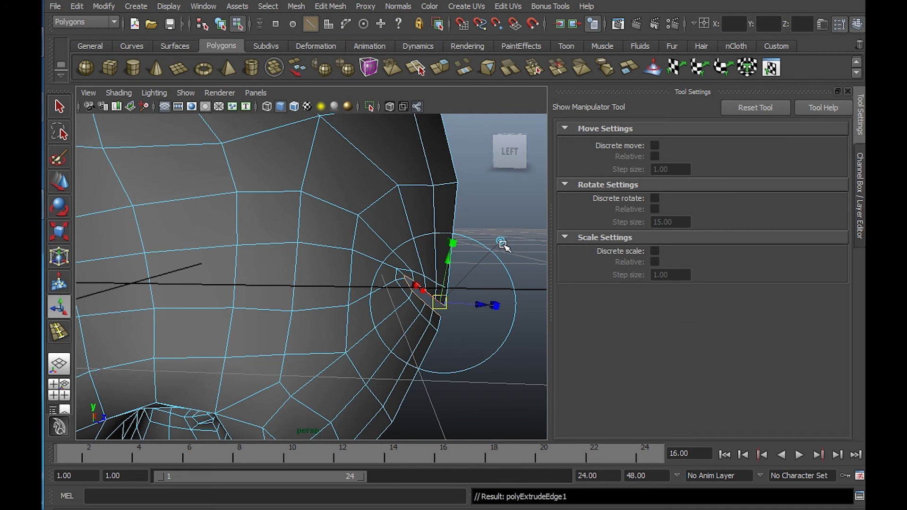
# Pull the extruded mouth edges straight back into the head along world Z and flatten them in depth
pyautogui.click(501, 240)
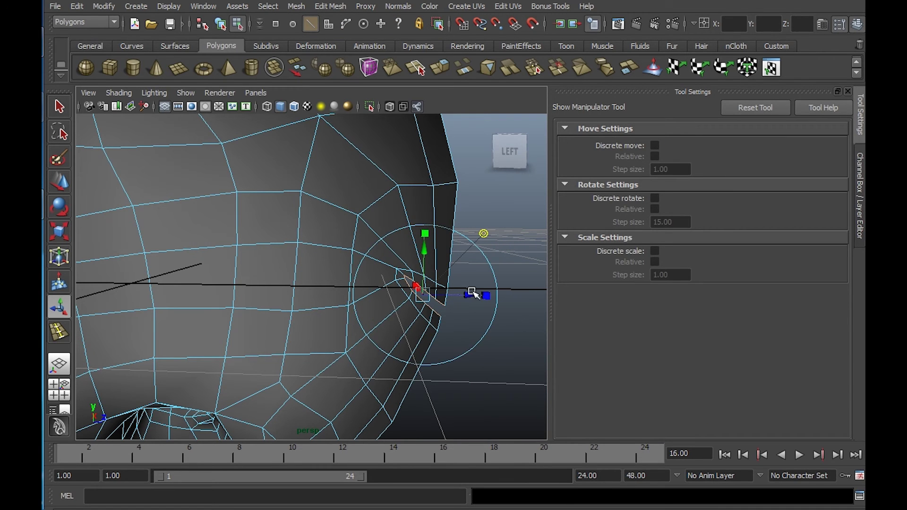
pyautogui.moveTo(465, 294); pyautogui.dragTo(248, 295)
pyautogui.keyDown('alt'); pyautogui.moveTo(294, 315); pyautogui.dragTo(337, 314); pyautogui.keyUp('alt')
pyautogui.moveTo(198, 304); pyautogui.dragTo(198, 307)
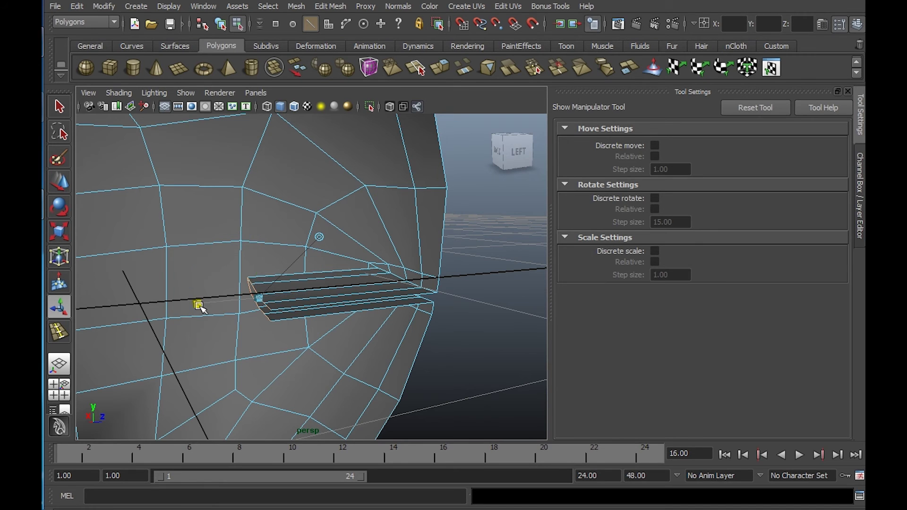
pyautogui.moveTo(260, 304); pyautogui.dragTo(261, 303)
# Select the upper vertices on the back border of the extruded mouth cavity and move them up to open it
pyautogui.keyDown('alt'); pyautogui.moveTo(288, 302); pyautogui.dragTo(344, 340, button='right'); pyautogui.keyUp('alt')
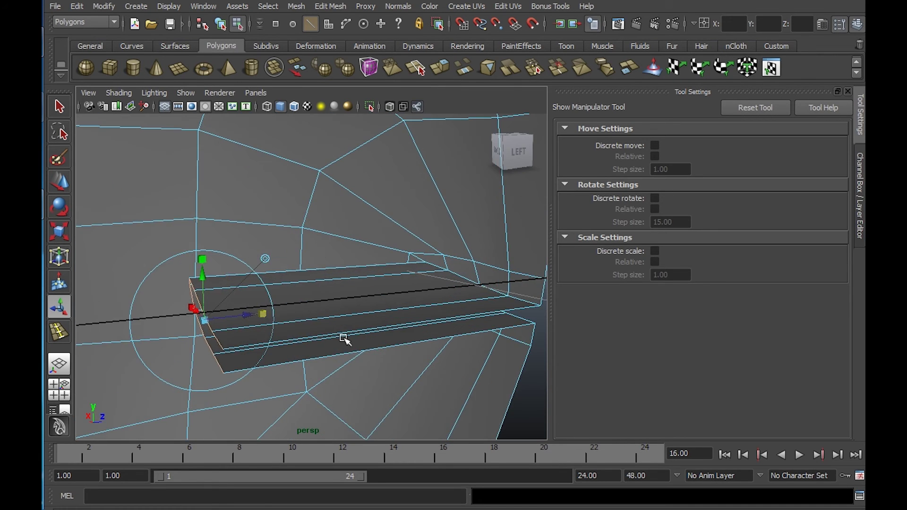
pyautogui.keyDown('alt'); pyautogui.moveTo(318, 321); pyautogui.dragTo(400, 320, button='middle'); pyautogui.keyUp('alt')
pyautogui.keyDown('alt'); pyautogui.moveTo(326, 259); pyautogui.dragTo(430, 289); pyautogui.keyUp('alt')
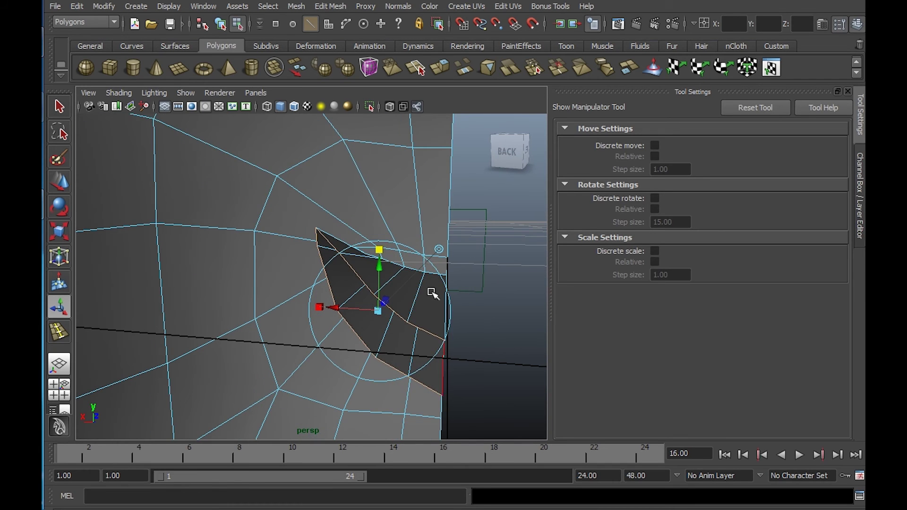
pyautogui.moveTo(428, 288); pyautogui.dragTo(381, 263, button='right')
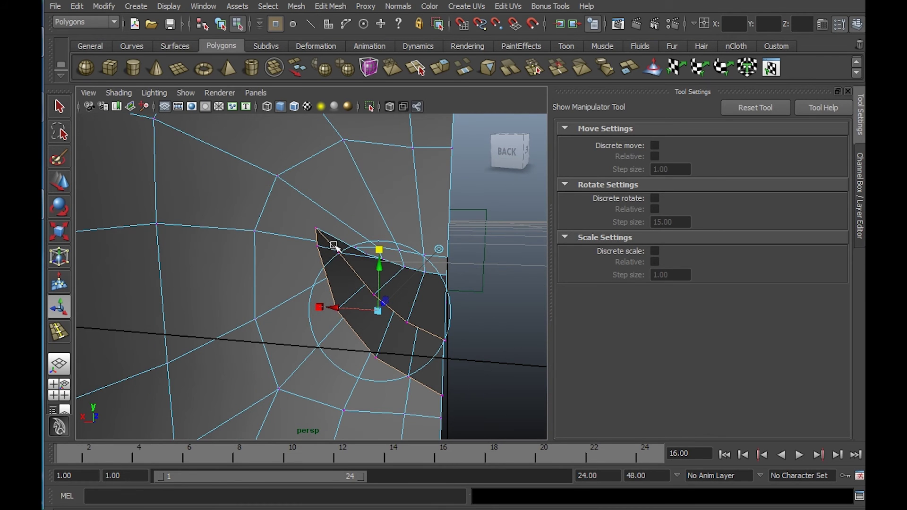
pyautogui.click(316, 227)
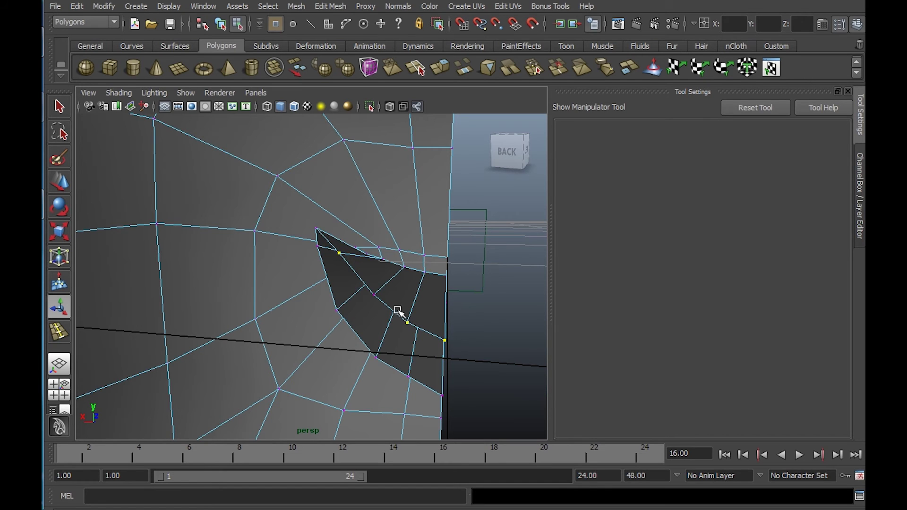
pyautogui.keyDown('shift'); pyautogui.click(379, 297); pyautogui.keyUp('shift')
pyautogui.hotkey('ctrl', 'z')
pyautogui.press('w')
pyautogui.moveTo(391, 251); pyautogui.dragTo(413, 165)
# Raise individual vertices of the upper back border to form a smooth arch down to the outer corner
pyautogui.keyDown('shift'); pyautogui.moveTo(345, 168); pyautogui.dragTo(380, 201); pyautogui.keyUp('shift')
pyautogui.moveTo(429, 186); pyautogui.dragTo(430, 152)
pyautogui.keyDown('ctrl'); pyautogui.moveTo(370, 160); pyautogui.dragTo(429, 208); pyautogui.keyUp('ctrl')
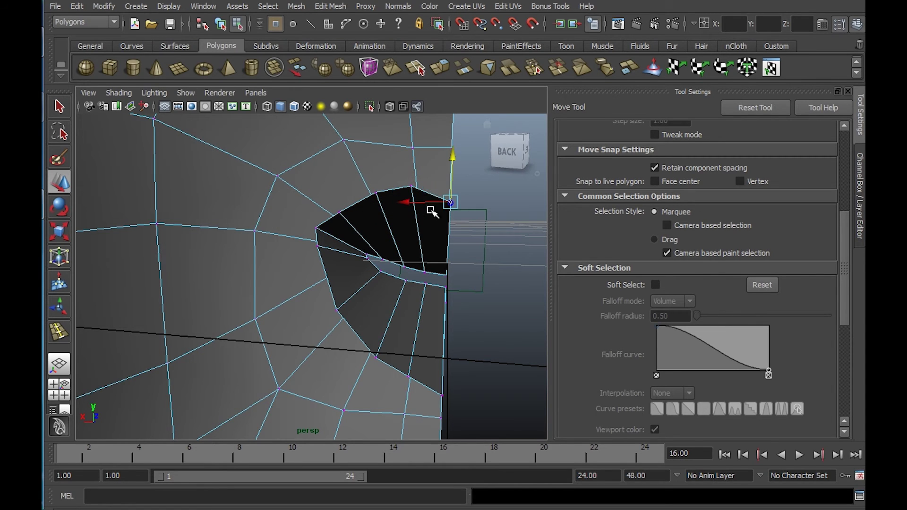
pyautogui.moveTo(451, 155); pyautogui.dragTo(451, 140)
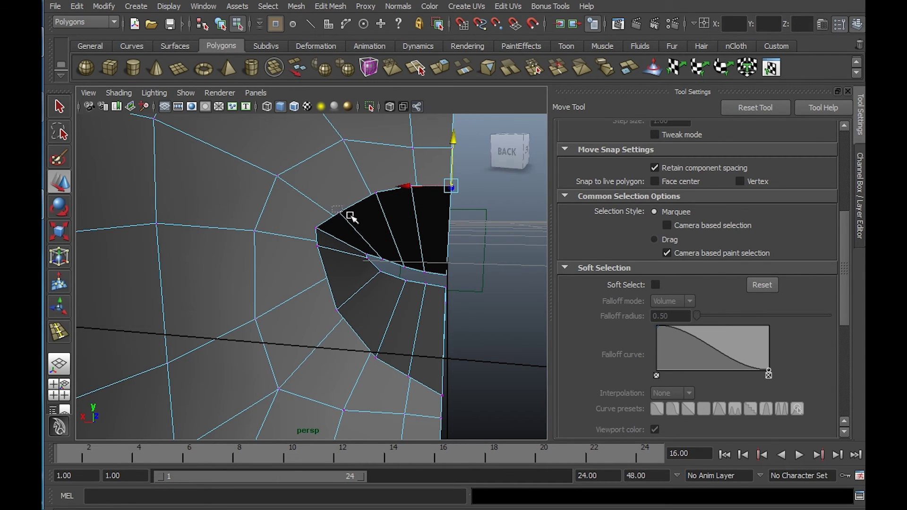
pyautogui.moveTo(332, 206); pyautogui.dragTo(350, 216)
pyautogui.moveTo(339, 184); pyautogui.dragTo(339, 173)
pyautogui.keyDown('alt'); pyautogui.moveTo(337, 215); pyautogui.dragTo(317, 211); pyautogui.keyUp('alt')
pyautogui.click(316, 235)
# Insert an edge loop around the mouth cavity near its back border and move it forward toward the lips
pyautogui.keyDown('alt'); pyautogui.moveTo(428, 236); pyautogui.dragTo(279, 247); pyautogui.keyUp('alt')
pyautogui.keyDown('alt'); pyautogui.moveTo(279, 247); pyautogui.dragTo(215, 201, button='right'); pyautogui.keyUp('alt')
pyautogui.keyDown('alt'); pyautogui.moveTo(348, 233); pyautogui.dragTo(440, 304, button='right'); pyautogui.keyUp('alt')
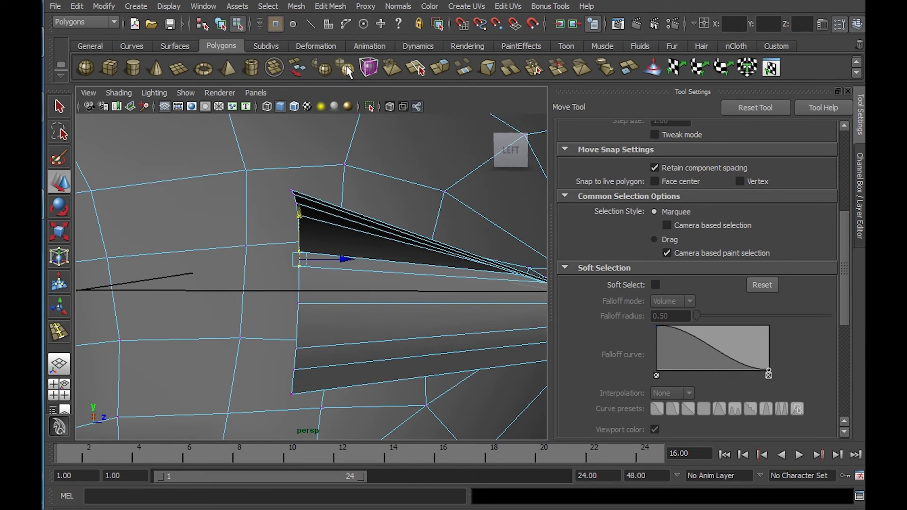
pyautogui.click(332, 7)
pyautogui.click(369, 107)
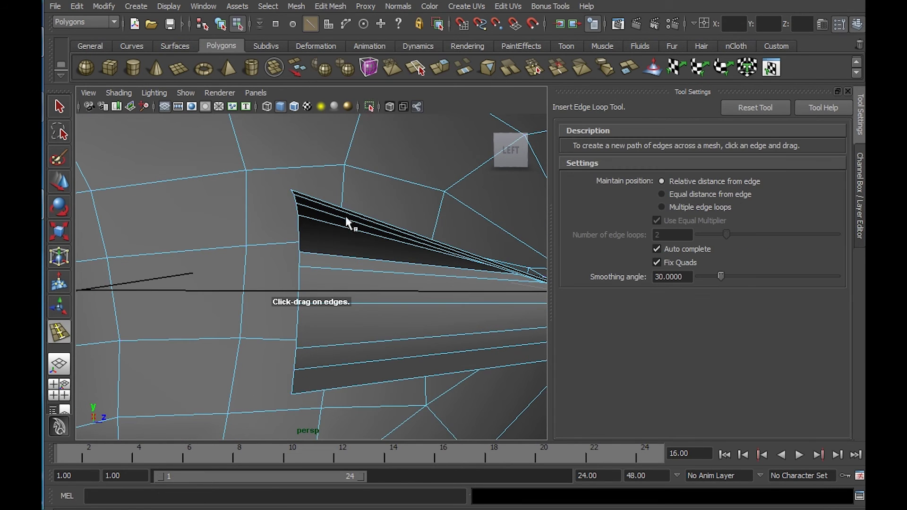
pyautogui.moveTo(343, 225); pyautogui.dragTo(309, 223)
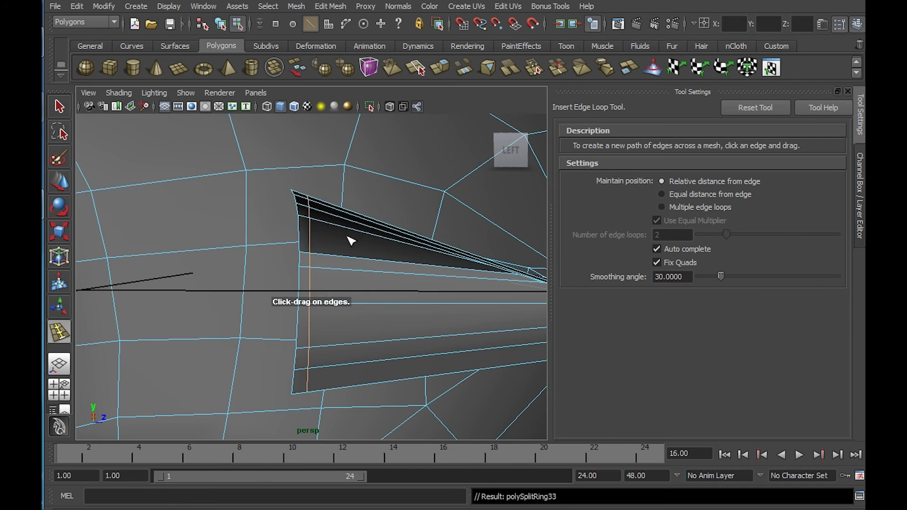
pyautogui.press('w')
pyautogui.keyDown('alt'); pyautogui.moveTo(348, 239); pyautogui.dragTo(307, 234, button='right'); pyautogui.keyUp('alt')
pyautogui.moveTo(356, 285); pyautogui.dragTo(484, 285)
pyautogui.keyDown('alt'); pyautogui.moveTo(378, 258); pyautogui.dragTo(381, 180); pyautogui.keyUp('alt')
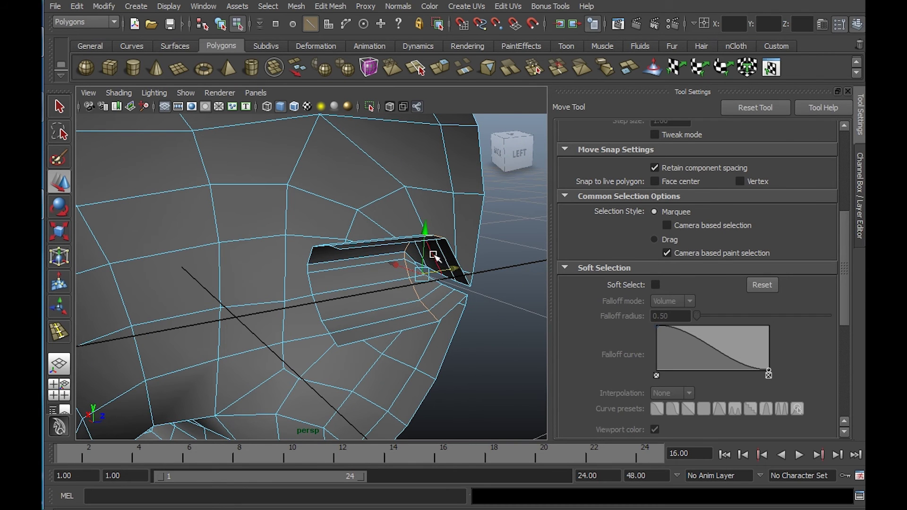
# Insert a second edge loop midway along the mouth cavity and scale it up vertically
pyautogui.press('y')
pyautogui.moveTo(360, 268); pyautogui.dragTo(361, 268)
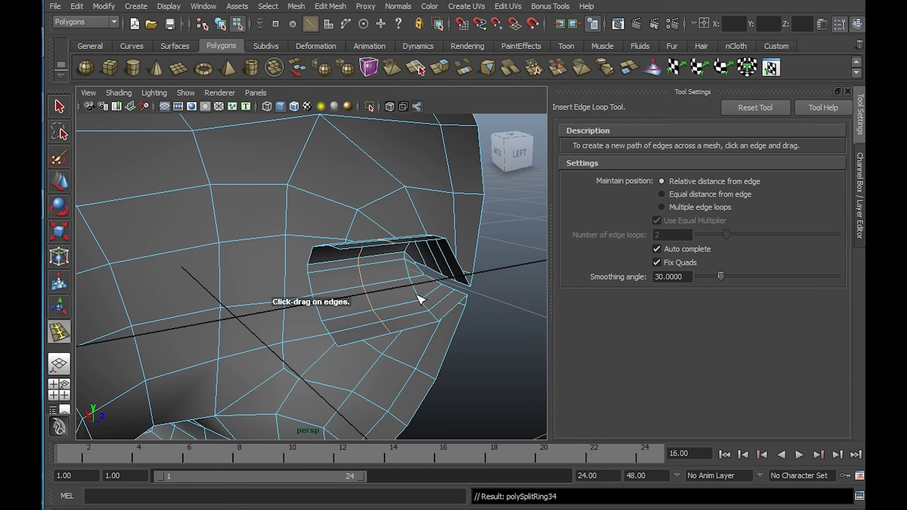
pyautogui.keyDown('alt'); pyautogui.moveTo(417, 296); pyautogui.dragTo(398, 301); pyautogui.keyUp('alt')
pyautogui.press('r')
pyautogui.moveTo(381, 232)
pyautogui.mouseDown()
pyautogui.moveTo(377, 200)
pyautogui.moveTo(377, 219)
pyautogui.mouseUp()
# Select the short outer side edges on the cavity's back border and middle loop and move them slightly outward along X
pyautogui.doubleClick(308, 285)
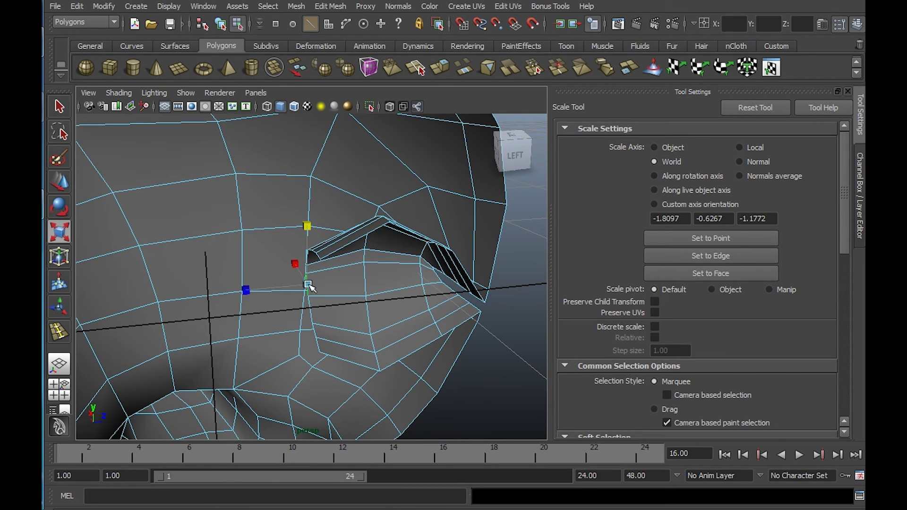
pyautogui.press('w')
pyautogui.keyDown('alt'); pyautogui.moveTo(345, 299); pyautogui.dragTo(401, 204); pyautogui.keyUp('alt')
pyautogui.keyDown('alt'); pyautogui.moveTo(321, 108); pyautogui.dragTo(368, 231, button='middle'); pyautogui.keyUp('alt')
pyautogui.keyDown('alt'); pyautogui.moveTo(369, 231); pyautogui.dragTo(306, 284); pyautogui.keyUp('alt')
pyautogui.moveTo(279, 266); pyautogui.dragTo(273, 245, button='right')
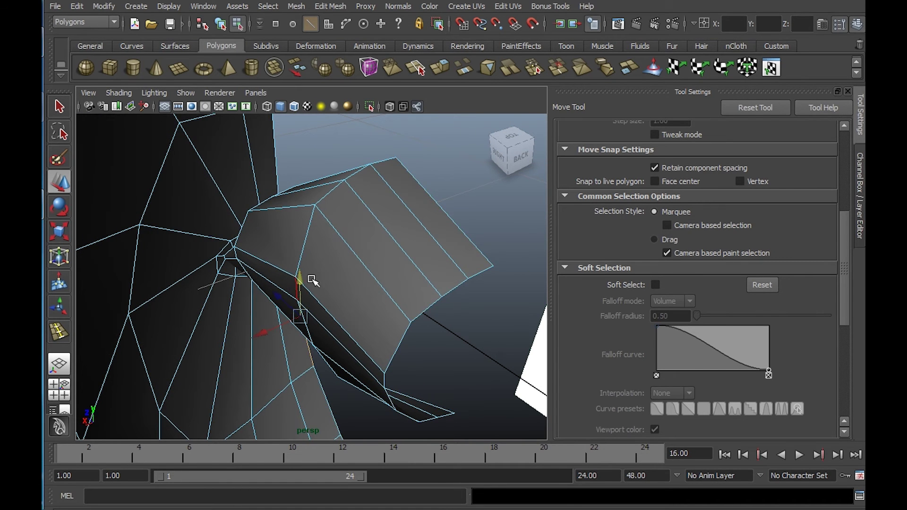
pyautogui.click(296, 291)
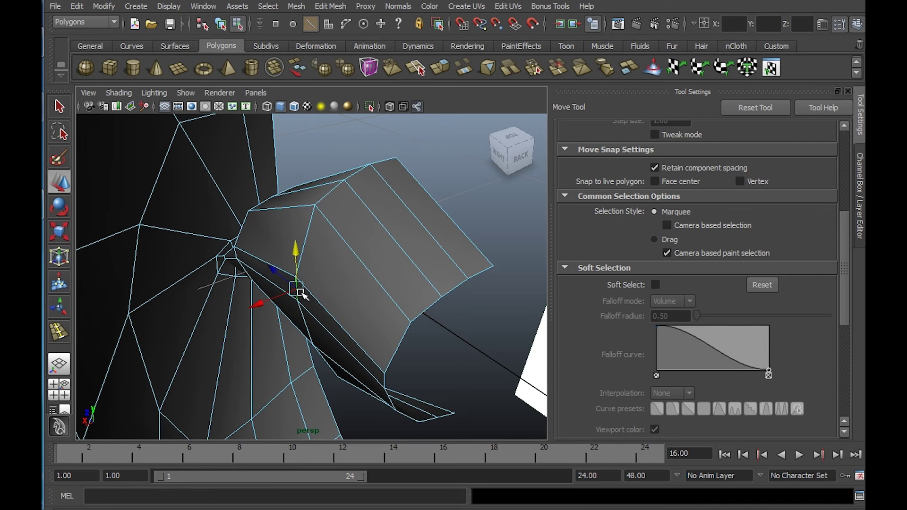
pyautogui.keyDown('shift'); pyautogui.click(385, 377); pyautogui.keyUp('shift')
pyautogui.keyDown('alt'); pyautogui.moveTo(404, 342); pyautogui.dragTo(405, 278); pyautogui.keyUp('alt')
pyautogui.keyDown('alt'); pyautogui.moveTo(404, 332); pyautogui.dragTo(417, 281, button='middle'); pyautogui.keyUp('alt')
pyautogui.keyDown('alt'); pyautogui.moveTo(417, 282); pyautogui.dragTo(343, 328); pyautogui.keyUp('alt')
pyautogui.moveTo(294, 297); pyautogui.dragTo(273, 295)
# Turn on Soft Select for the Move tool, reset its settings and set the falloff radius to 1.5
pyautogui.moveTo(850, 209); pyautogui.dragTo(854, 120)
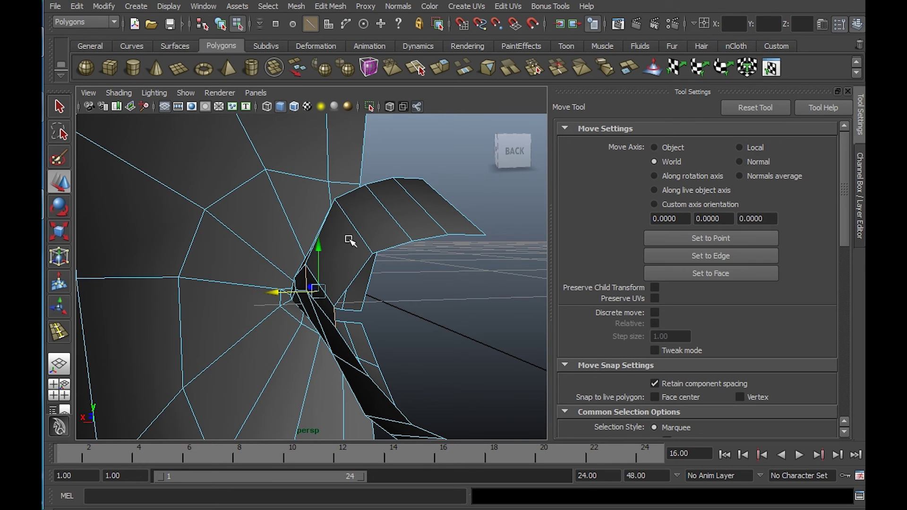
pyautogui.moveTo(845, 181); pyautogui.dragTo(839, 262)
pyautogui.click(655, 279)
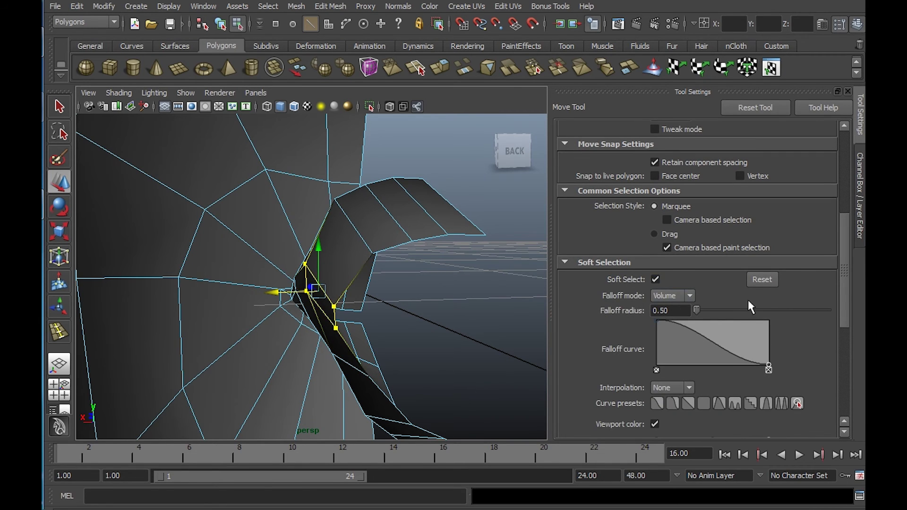
pyautogui.click(756, 282)
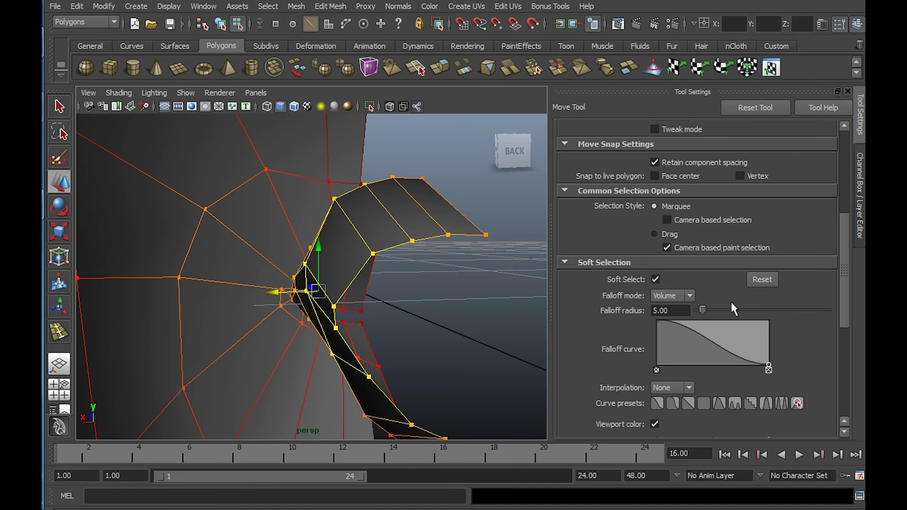
pyautogui.doubleClick(670, 309)
pyautogui.write('3')
pyautogui.press('Return')
pyautogui.keyDown('alt'); pyautogui.moveTo(312, 261); pyautogui.dragTo(345, 278); pyautogui.keyUp('alt')
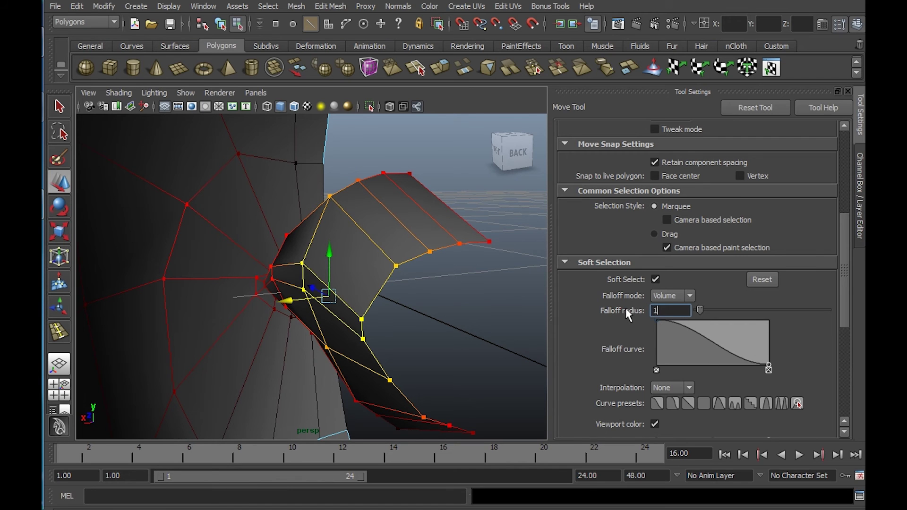
pyautogui.write('1.5')
pyautogui.press('Return')
pyautogui.keyDown('alt'); pyautogui.moveTo(422, 275); pyautogui.dragTo(408, 293); pyautogui.keyUp('alt')
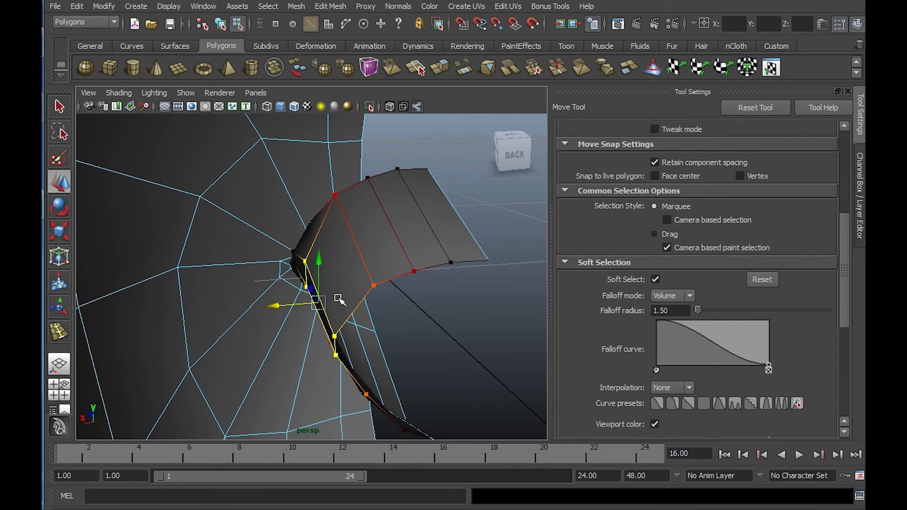
# Pull the cavity's outer side edges outward along X with soft selection to widen it, and turn Soft Select off
pyautogui.moveTo(281, 306); pyautogui.dragTo(217, 310)
pyautogui.keyDown('alt'); pyautogui.moveTo(306, 315); pyautogui.dragTo(342, 313); pyautogui.keyUp('alt')
pyautogui.moveTo(219, 293); pyautogui.dragTo(208, 292)
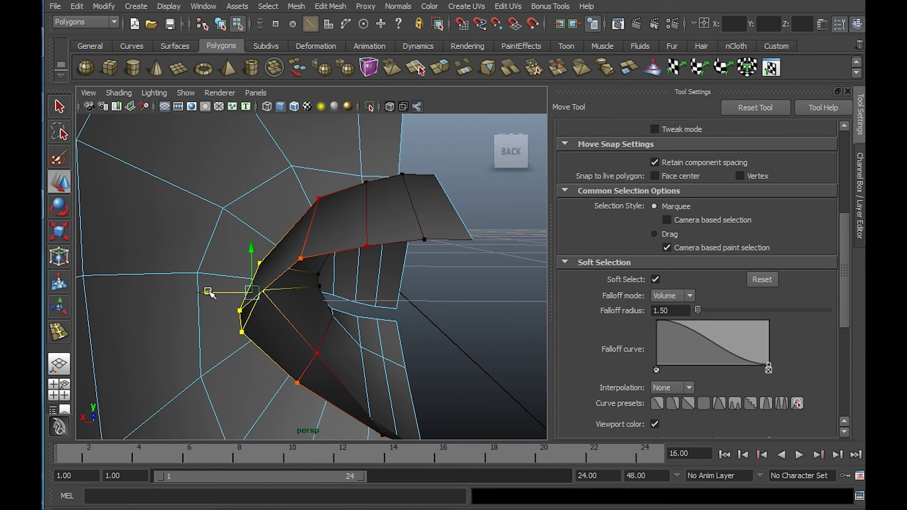
pyautogui.moveTo(376, 252)
pyautogui.mouseDown(button='right')
pyautogui.moveTo(374, 225)
pyautogui.moveTo(371, 255)
pyautogui.moveTo(377, 244)
pyautogui.mouseUp(button='right')
pyautogui.moveTo(423, 222); pyautogui.dragTo(403, 238, button='right')
pyautogui.click(655, 279)
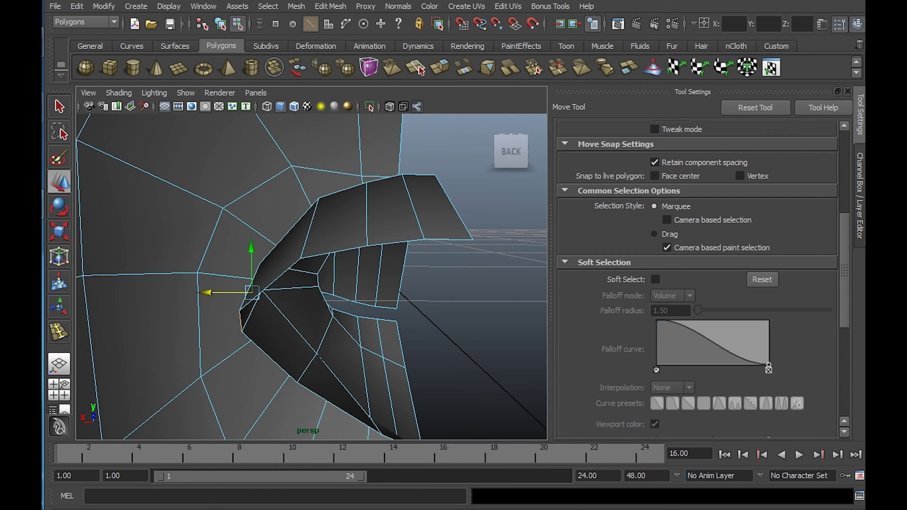
pyautogui.moveTo(845, 302); pyautogui.dragTo(843, 212)
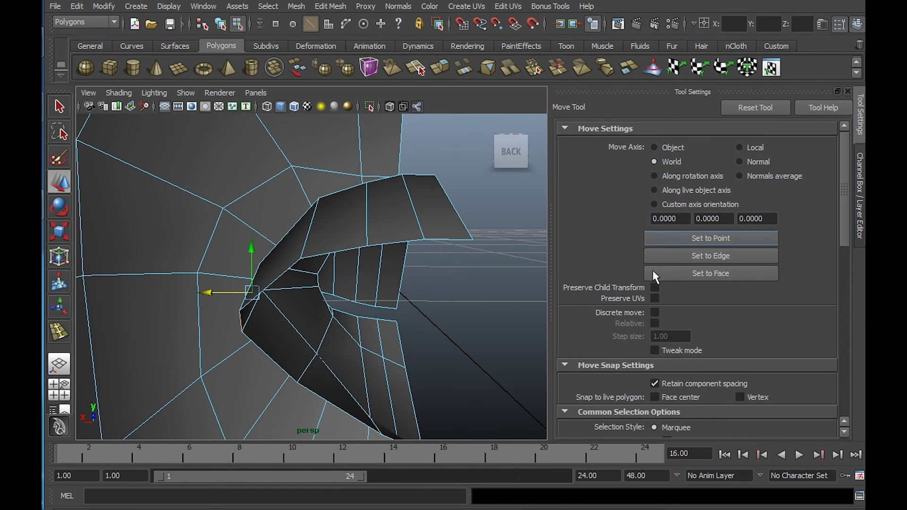
# Extrude the short vertical edge at the outer corner of the cavity's back border across to the head's centre line
pyautogui.click(380, 307)
pyautogui.keyDown('alt'); pyautogui.moveTo(385, 325); pyautogui.dragTo(366, 293, button='right'); pyautogui.keyUp('alt')
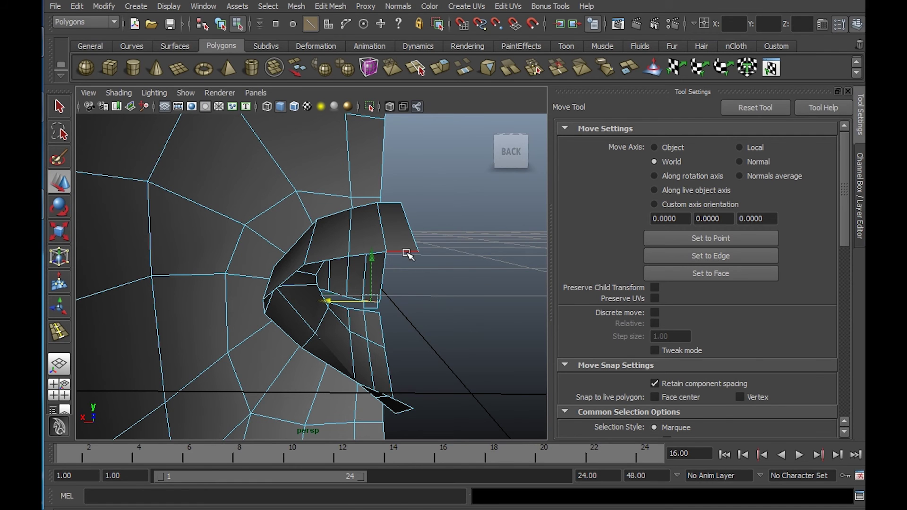
pyautogui.moveTo(406, 253); pyautogui.dragTo(394, 225, button='right')
pyautogui.keyDown('alt'); pyautogui.moveTo(355, 303); pyautogui.dragTo(312, 293); pyautogui.keyUp('alt')
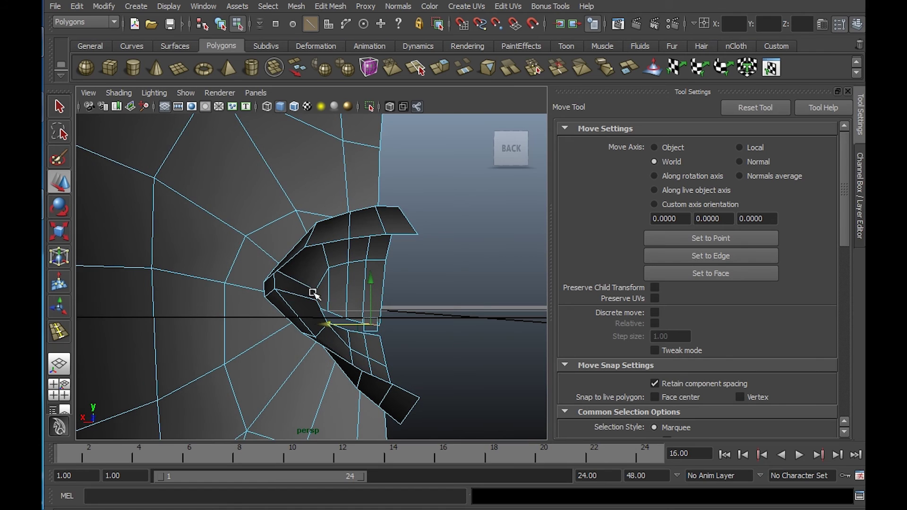
pyautogui.click(263, 289)
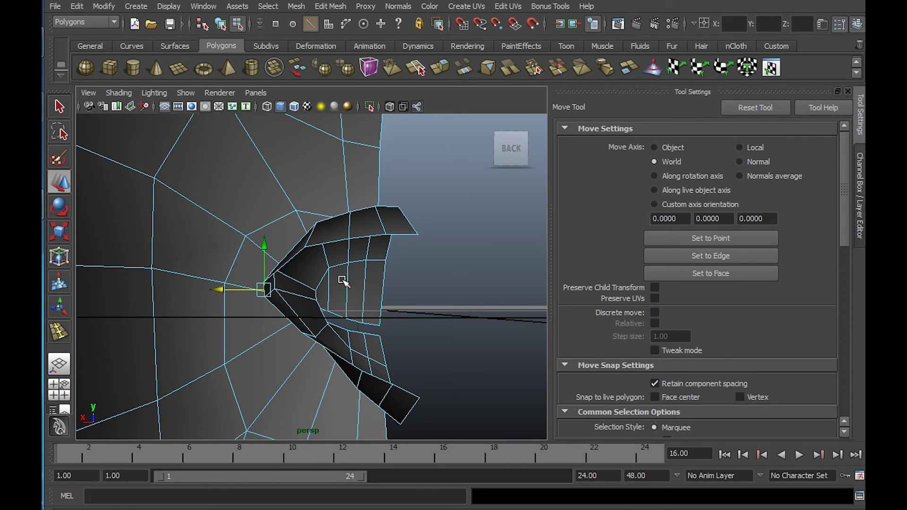
pyautogui.keyDown('shift'); pyautogui.moveTo(343, 281); pyautogui.dragTo(343, 310, button='right'); pyautogui.keyUp('shift')
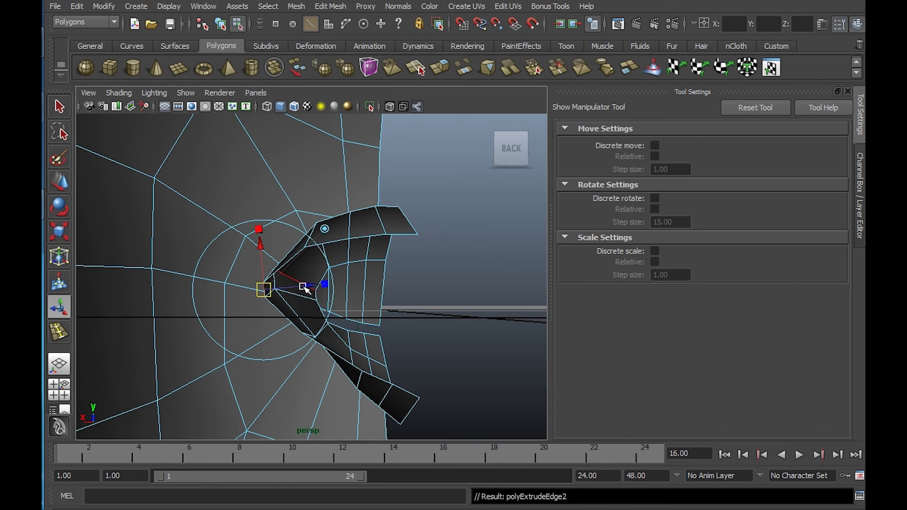
pyautogui.moveTo(304, 287); pyautogui.dragTo(446, 299)
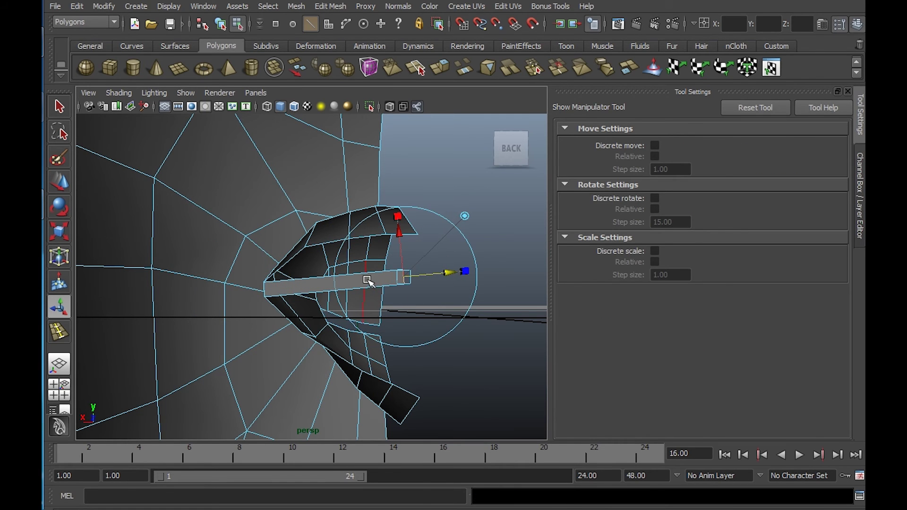
# Vertex-snap the extruded face's two centre-line vertices onto the upper and lower centre-line corners of the cavity's back border
pyautogui.moveTo(367, 275); pyautogui.dragTo(314, 267, button='right')
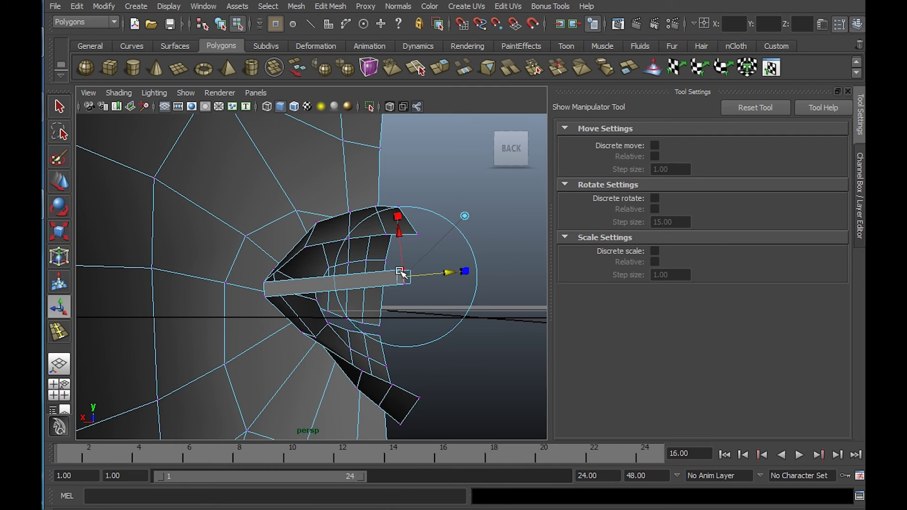
pyautogui.click(265, 297)
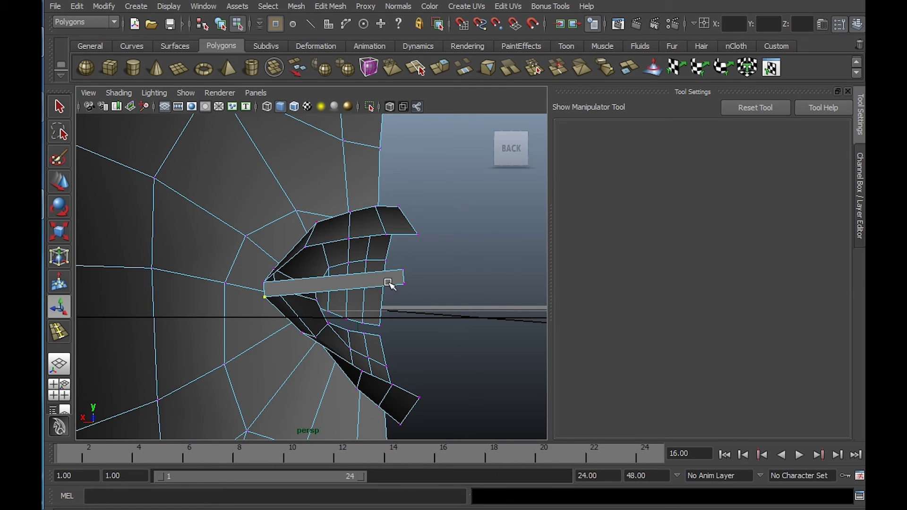
pyautogui.press('w')
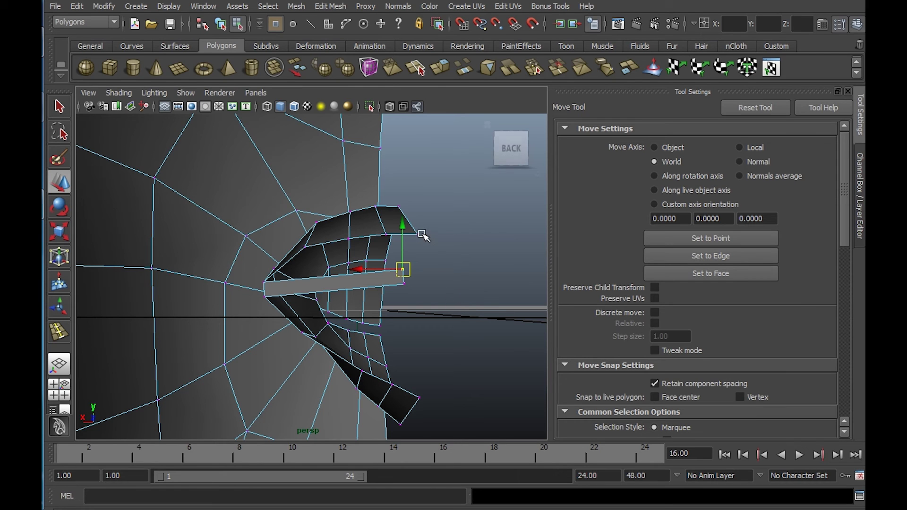
pyautogui.press('v')
pyautogui.moveTo(420, 235); pyautogui.dragTo(420, 234, button='middle')
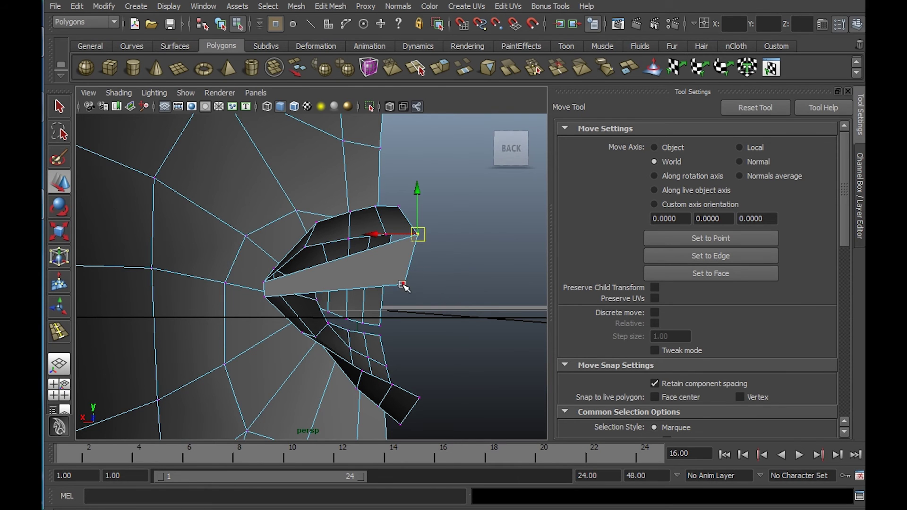
pyautogui.click(403, 285)
pyautogui.press('v')
pyautogui.moveTo(420, 398); pyautogui.dragTo(421, 396, button='middle')
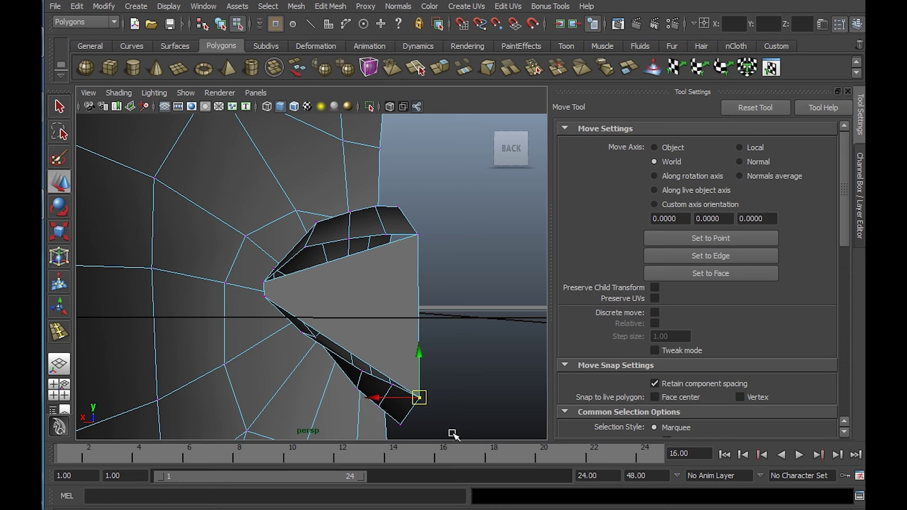
# Merge the overlapping vertices at the upper and lower centre-line corners of the cavity's back
pyautogui.moveTo(454, 434); pyautogui.dragTo(410, 220)
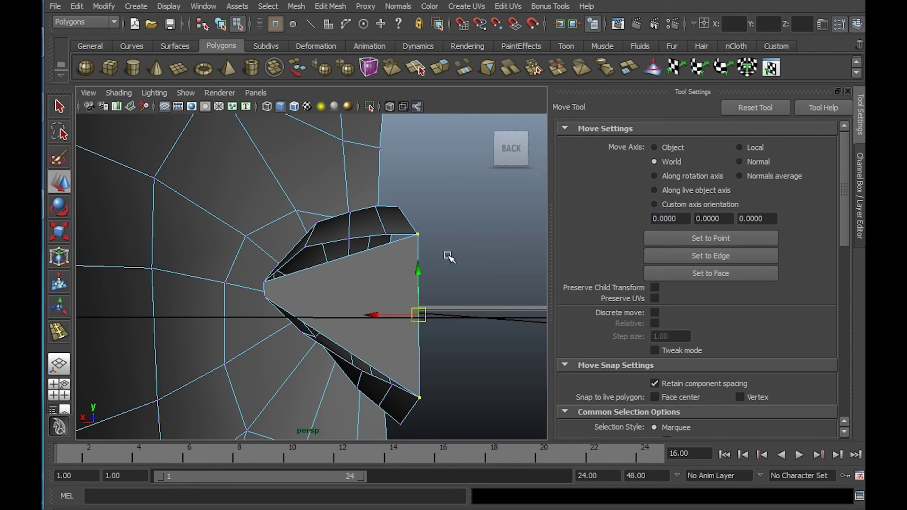
pyautogui.click(339, 7)
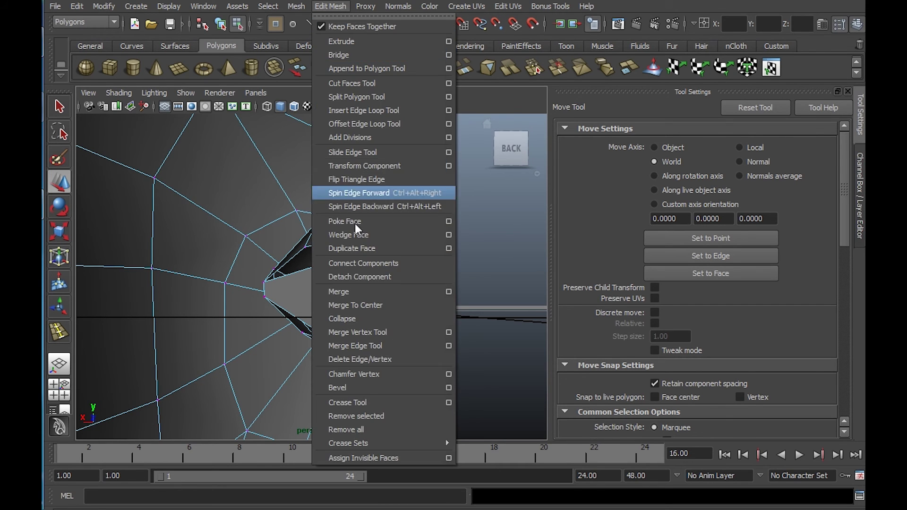
pyautogui.click(360, 291)
# Insert three vertical edge loops across the new back face, roughly in line with the cavity's border vertices
pyautogui.keyDown('alt'); pyautogui.moveTo(358, 294); pyautogui.dragTo(377, 293); pyautogui.keyUp('alt')
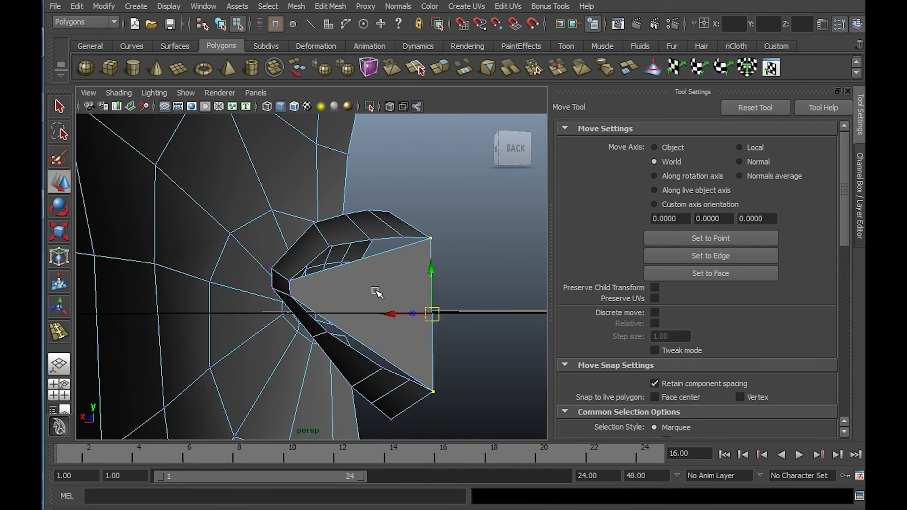
pyautogui.keyDown('alt'); pyautogui.moveTo(377, 293); pyautogui.dragTo(405, 332, button='right'); pyautogui.keyUp('alt')
pyautogui.keyDown('alt'); pyautogui.moveTo(405, 327); pyautogui.dragTo(388, 323); pyautogui.keyUp('alt')
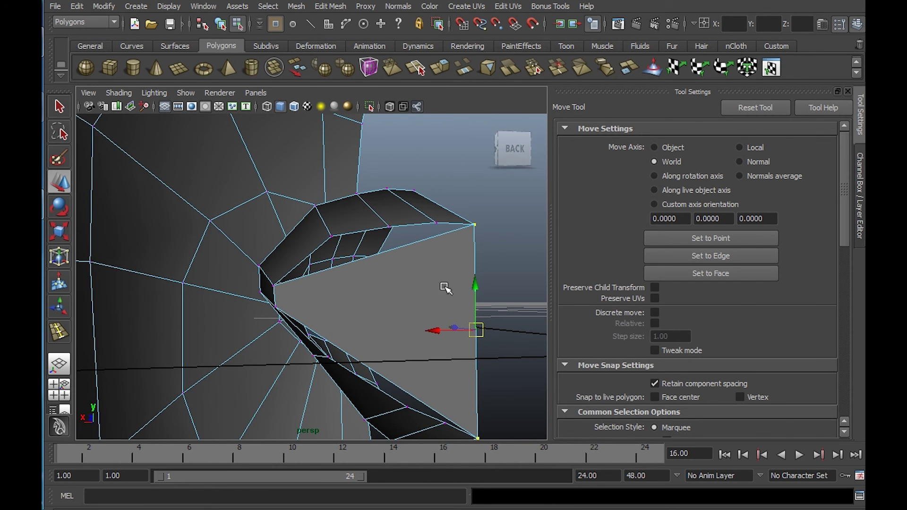
pyautogui.click(331, 6)
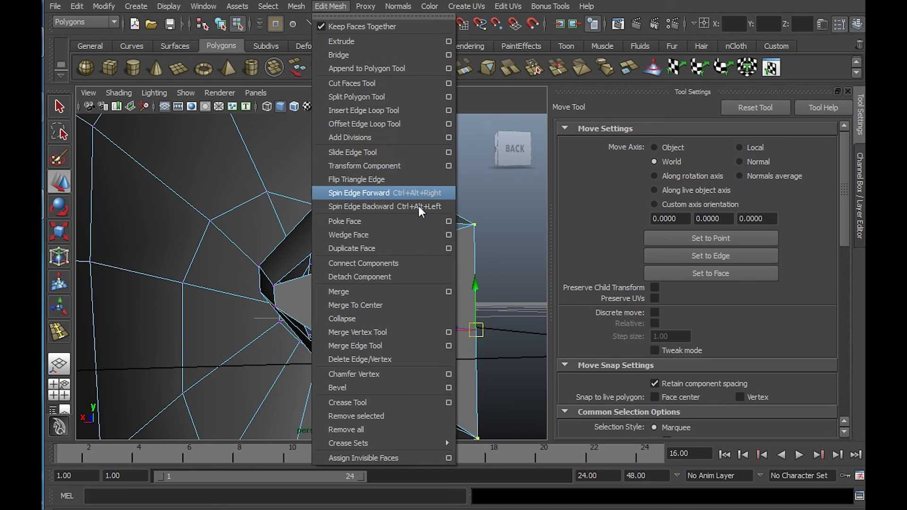
pyautogui.click(382, 111)
pyautogui.click(333, 268)
pyautogui.click(393, 250)
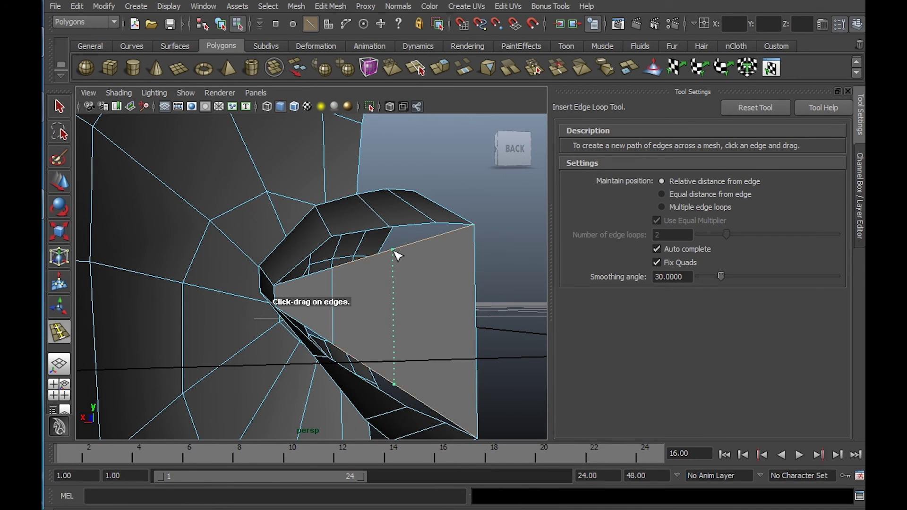
pyautogui.click(443, 234)
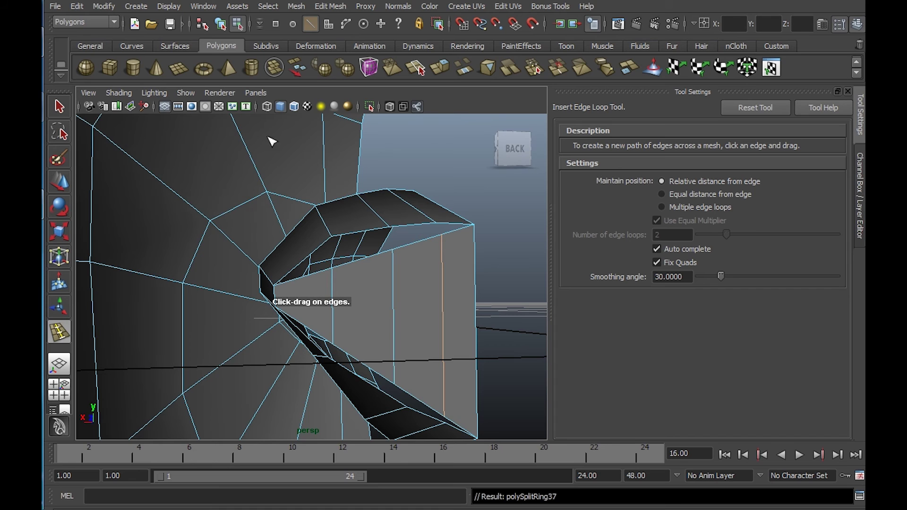
pyautogui.click(60, 107)
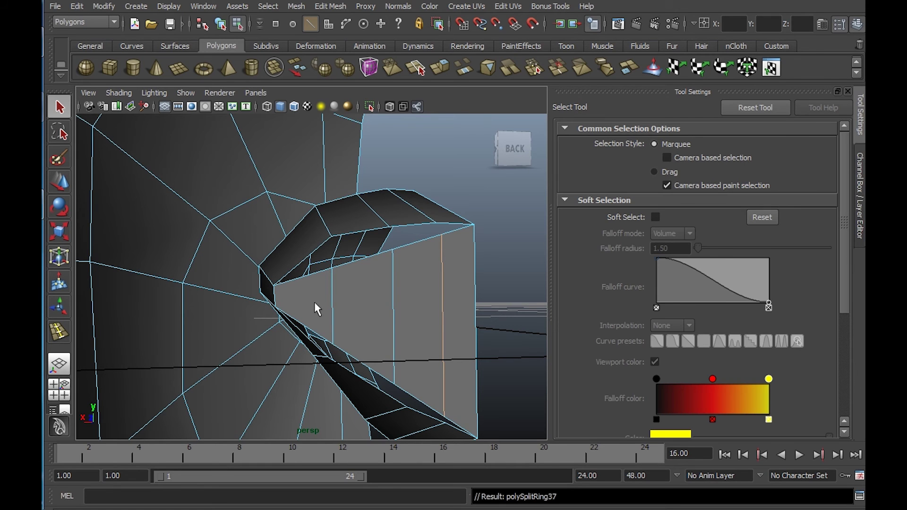
# Vertex-snap the upper ends of the back face's three vertical loops onto the matching vertices of the cavity's upper border
pyautogui.moveTo(335, 275); pyautogui.dragTo(291, 266, button='right')
pyautogui.click(332, 268)
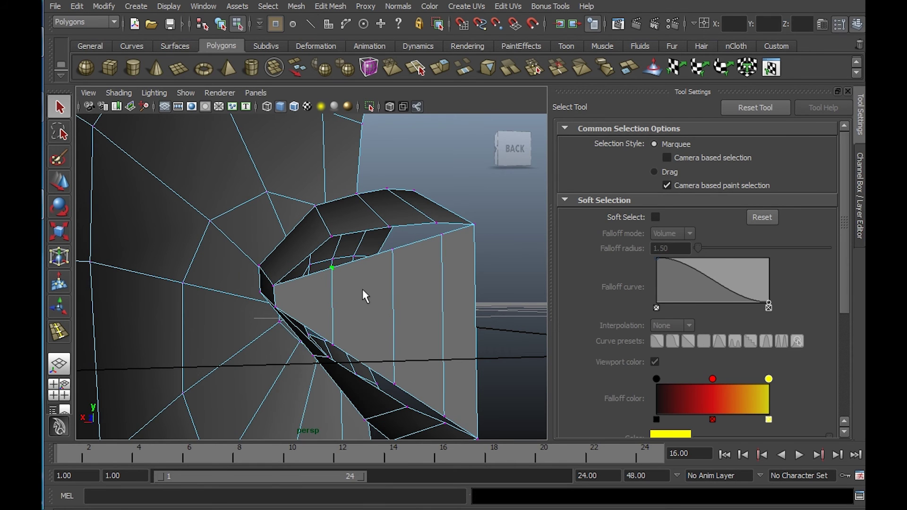
pyautogui.press('w')
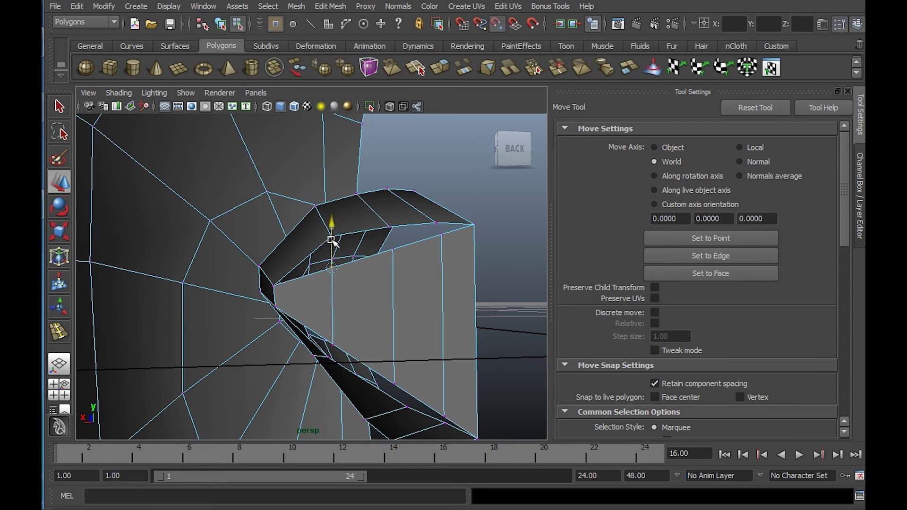
pyautogui.moveTo(333, 240); pyautogui.dragTo(332, 207)
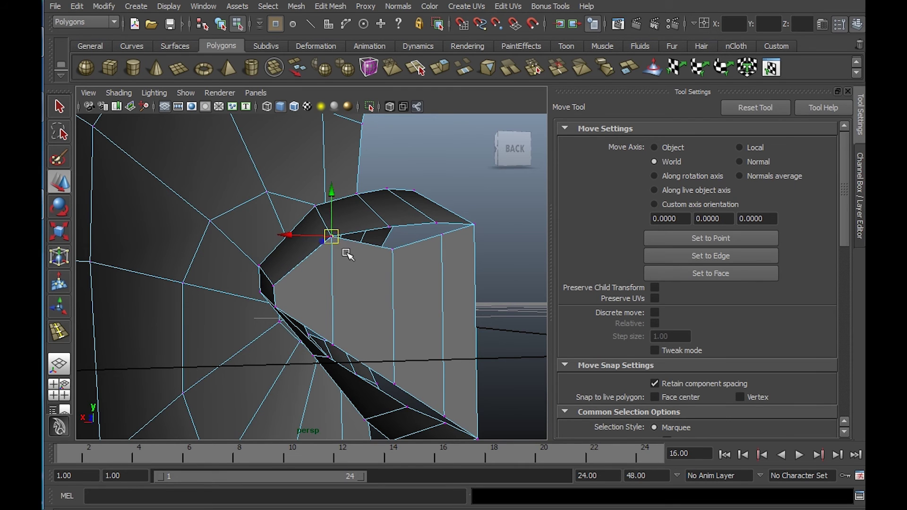
pyautogui.press('v')
pyautogui.click(332, 237)
pyautogui.click(393, 249)
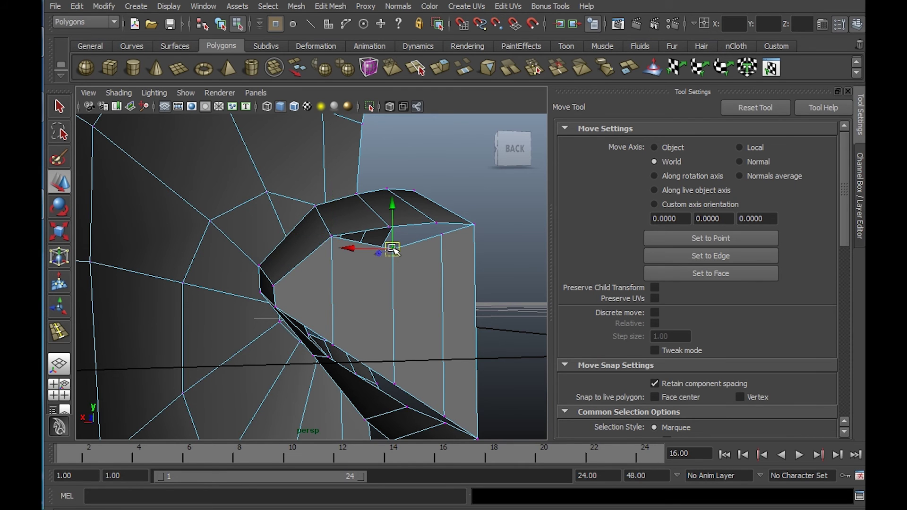
pyautogui.press('v')
pyautogui.moveTo(393, 248); pyautogui.dragTo(391, 228)
pyautogui.click(443, 235)
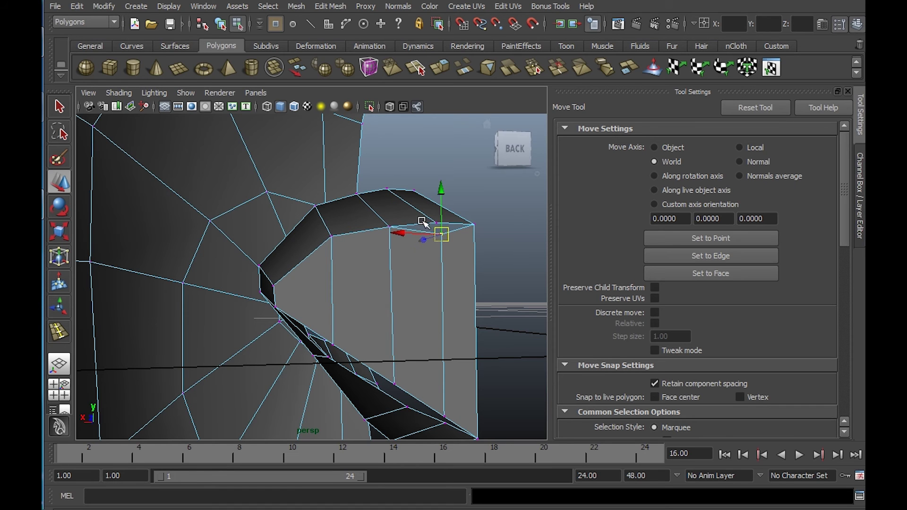
pyautogui.press('v')
pyautogui.moveTo(423, 219); pyautogui.dragTo(432, 218, button='middle')
# Vertex-snap the lower ends of the back face's three vertical loops onto the matching vertices of the cavity's lower border
pyautogui.keyDown('alt'); pyautogui.moveTo(450, 355); pyautogui.dragTo(447, 301, button='middle'); pyautogui.keyUp('alt')
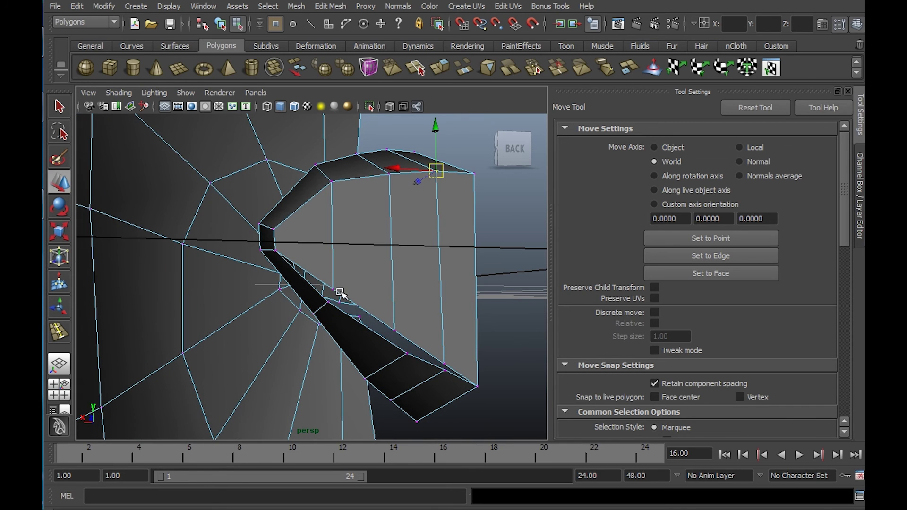
pyautogui.click(338, 290)
pyautogui.press('v')
pyautogui.moveTo(338, 317); pyautogui.dragTo(327, 303, button='middle')
pyautogui.click(392, 328)
pyautogui.press('v')
pyautogui.moveTo(403, 348); pyautogui.dragTo(405, 354, button='middle')
pyautogui.click(446, 364)
pyautogui.press('v')
pyautogui.click(445, 376)
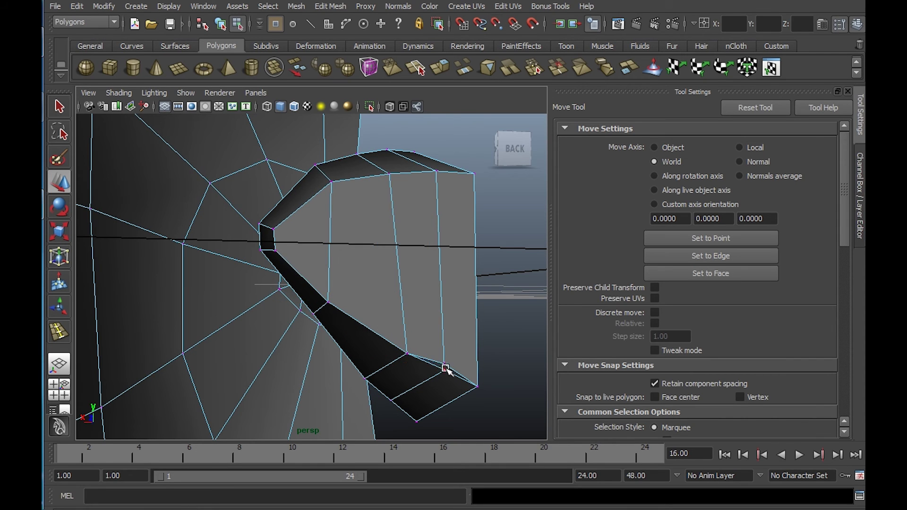
pyautogui.click(445, 367)
pyautogui.press('v')
pyautogui.moveTo(445, 378); pyautogui.dragTo(438, 374, button='middle')
# Select all vertices around the cavity's back wall and merge the overlapping ones
pyautogui.keyDown('alt'); pyautogui.moveTo(381, 270); pyautogui.dragTo(408, 283); pyautogui.keyUp('alt')
pyautogui.moveTo(313, 187); pyautogui.dragTo(521, 382)
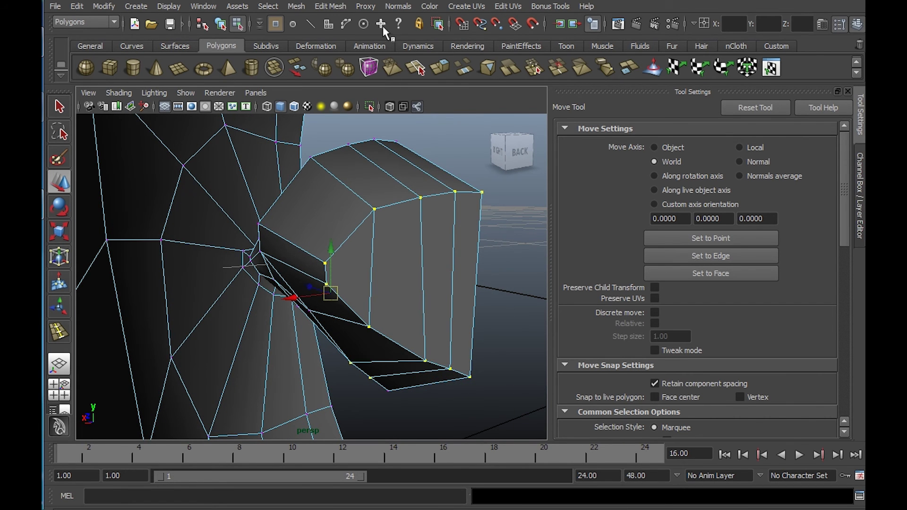
pyautogui.click(343, 7)
pyautogui.click(380, 290)
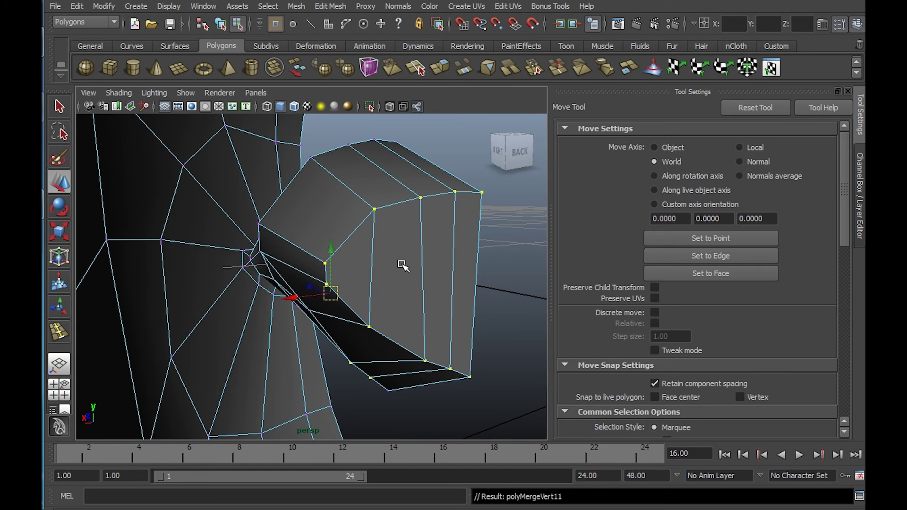
# Try to insert a horizontal edge loop across the middle of the cavity's back wall
pyautogui.keyDown('alt'); pyautogui.moveTo(403, 263); pyautogui.dragTo(368, 265); pyautogui.keyUp('alt')
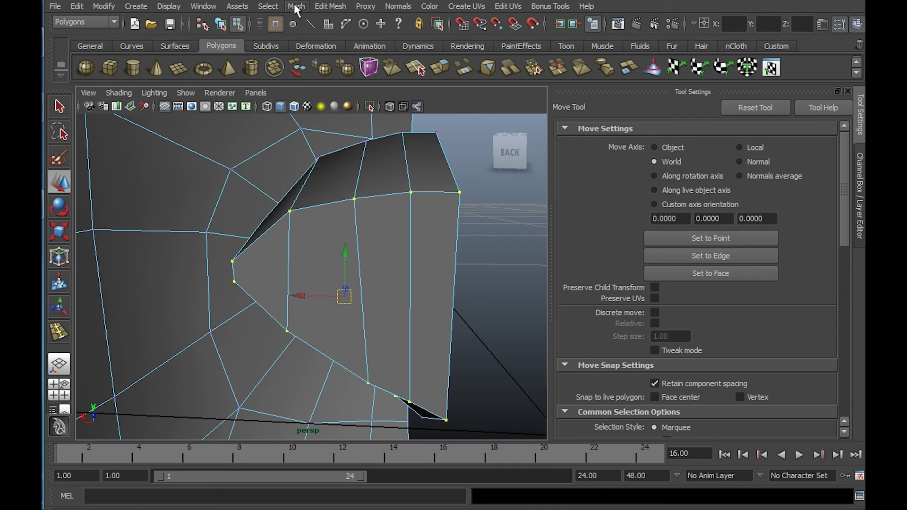
pyautogui.click(330, 7)
pyautogui.click(382, 109)
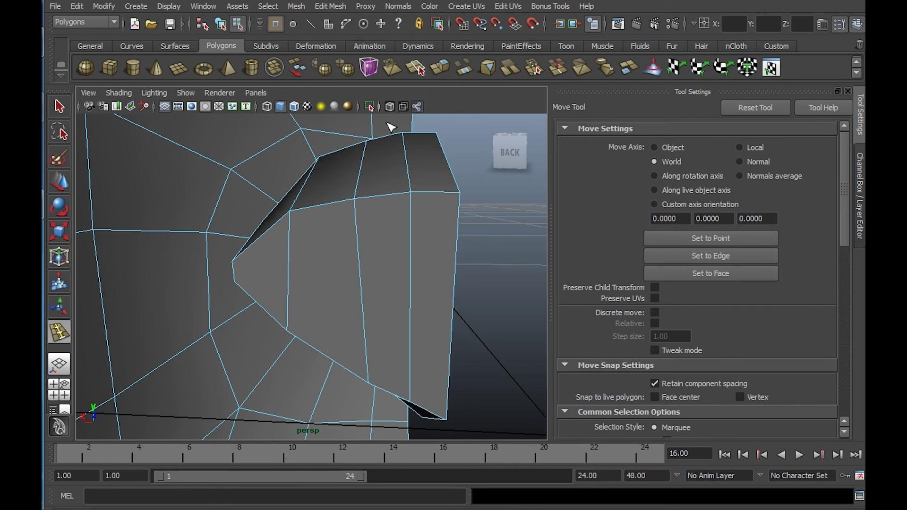
pyautogui.moveTo(411, 273); pyautogui.dragTo(412, 282)
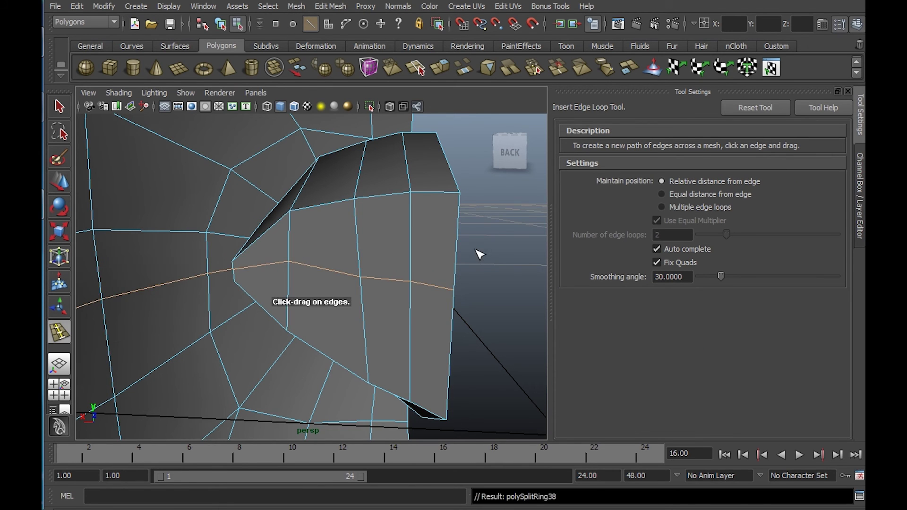
pyautogui.hotkey('ctrl', 'z')
# Try to split the back wall horizontally with the Split Polygon Tool, from the centre-line edge to the upper outer edge
pyautogui.click(331, 6)
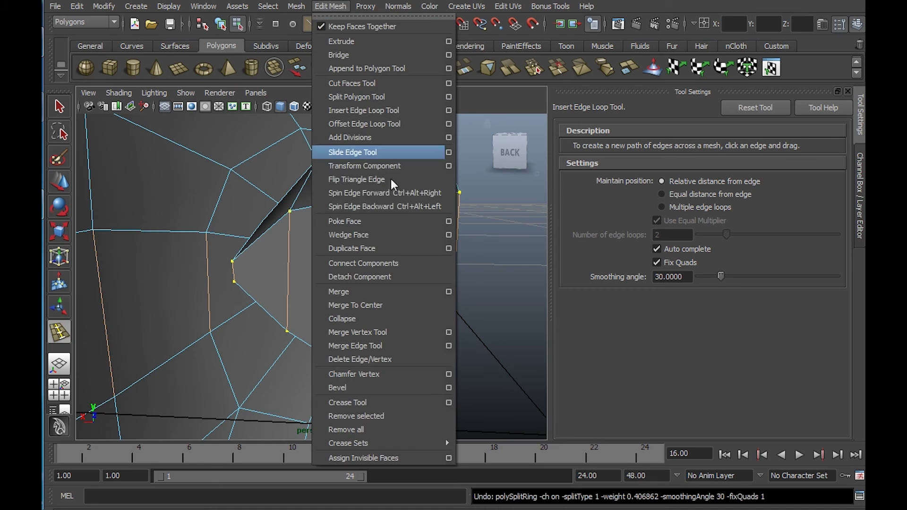
pyautogui.click(359, 92)
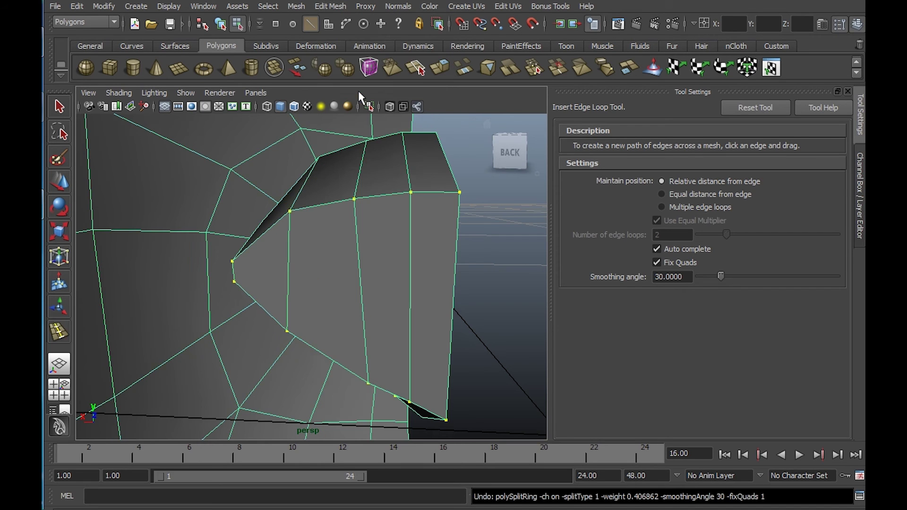
pyautogui.click(456, 269)
pyautogui.click(242, 254)
pyautogui.press('Return')
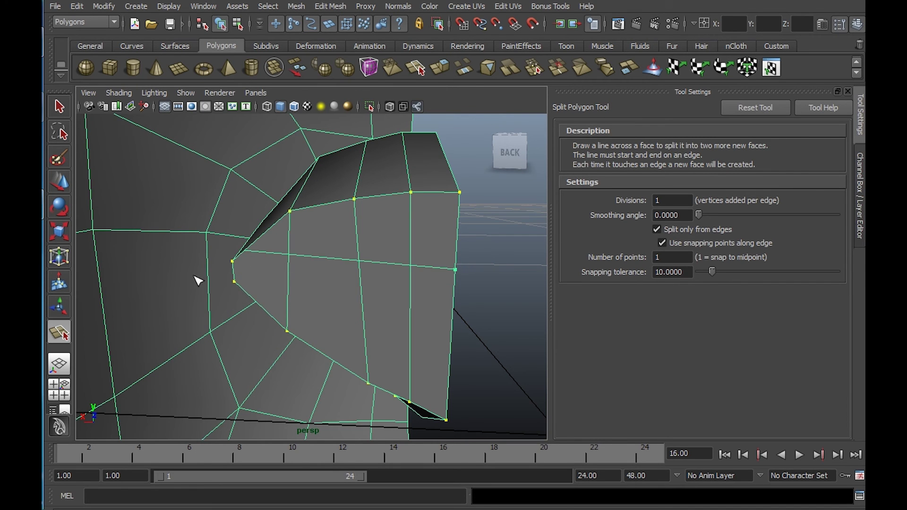
pyautogui.press('w')
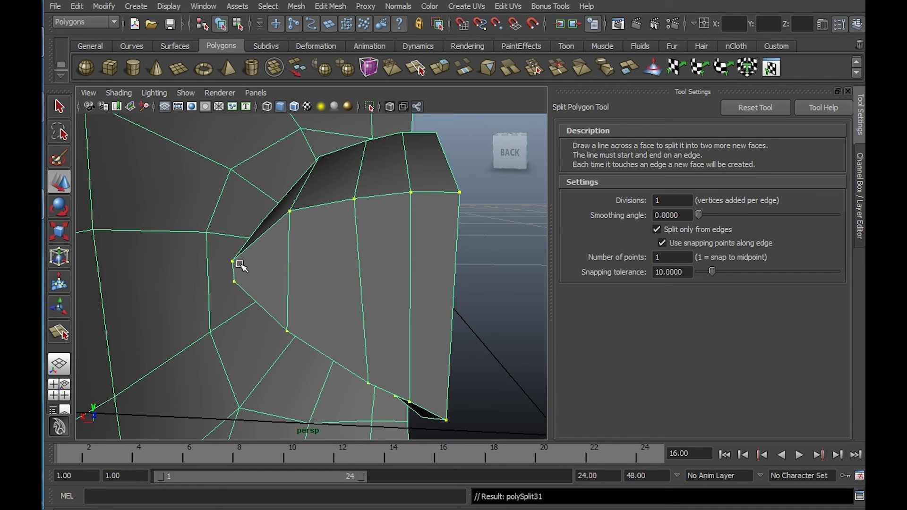
# Split the back wall horizontally from the short outer edge's midpoint across the vertical edges to the centre line
pyautogui.keyDown('alt'); pyautogui.moveTo(241, 265); pyautogui.dragTo(321, 285); pyautogui.keyUp('alt')
pyautogui.press('g')
pyautogui.click(322, 282)
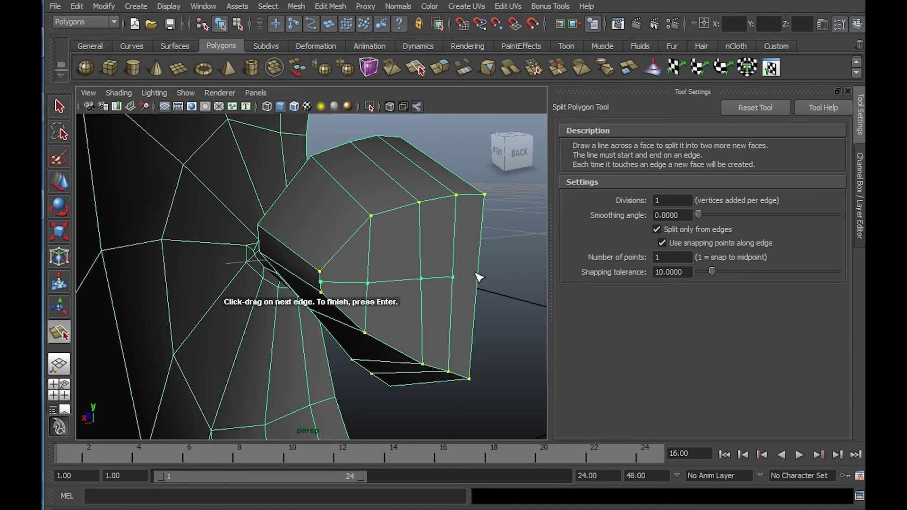
pyautogui.press('w')
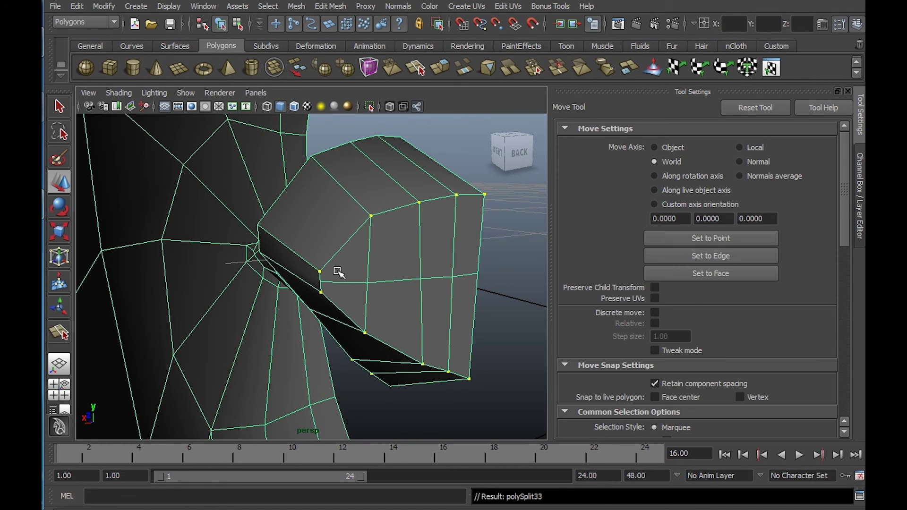
# Split a second horizontal line just above the first, from beside the upper outer corner vertex to the centre line
pyautogui.press('g')
pyautogui.click(321, 270)
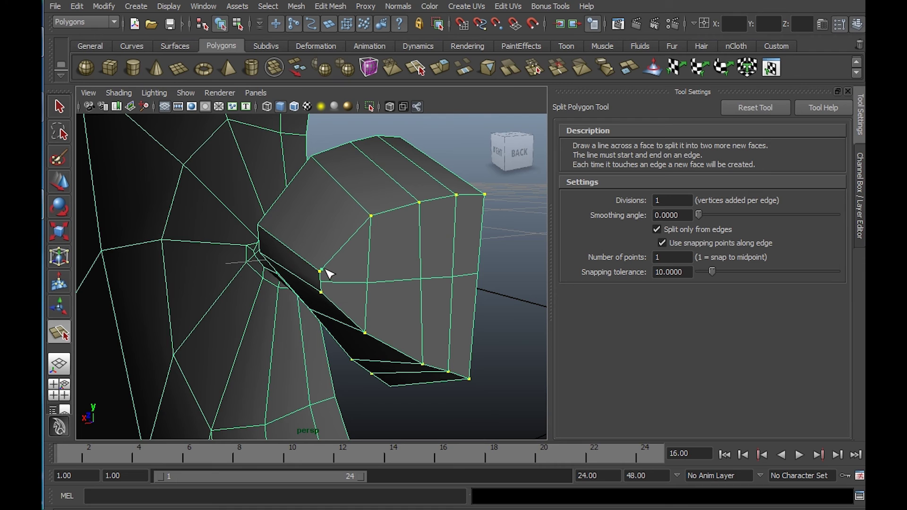
pyautogui.click(369, 270)
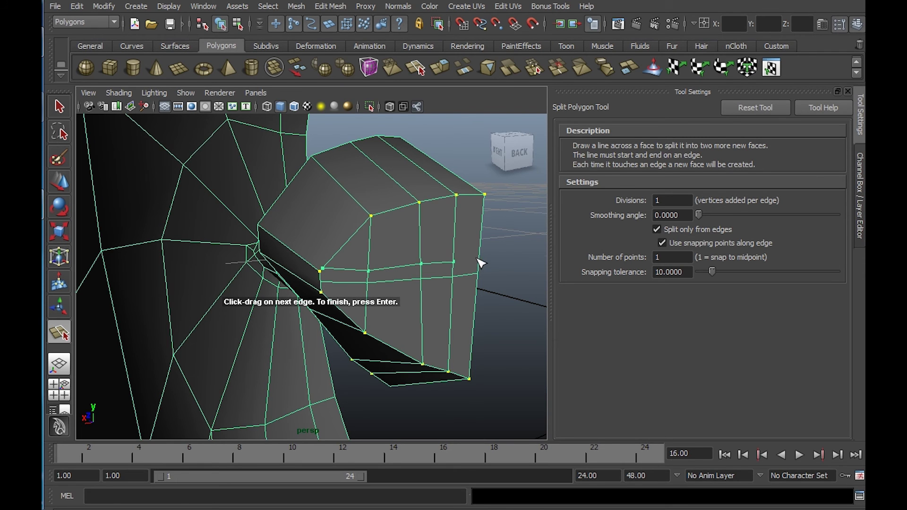
pyautogui.press('w')
# Merge the outer end of the back wall's upper horizontal line to center with the adjacent upper outer corner vertex
pyautogui.moveTo(379, 268); pyautogui.dragTo(324, 260, button='right')
pyautogui.moveTo(314, 262); pyautogui.dragTo(328, 277)
pyautogui.click(348, 254)
pyautogui.moveTo(299, 172); pyautogui.dragTo(543, 389)
pyautogui.click(400, 255)
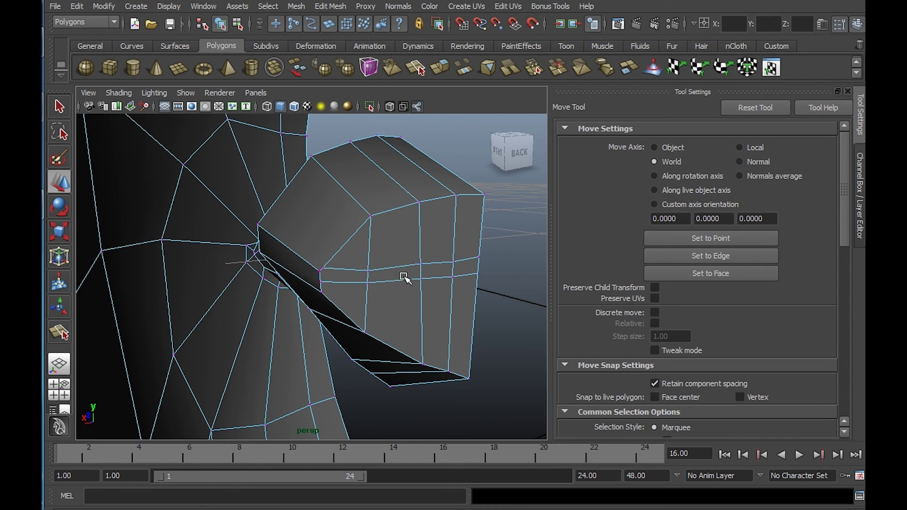
pyautogui.moveTo(329, 272); pyautogui.dragTo(329, 273)
pyautogui.click(330, 6)
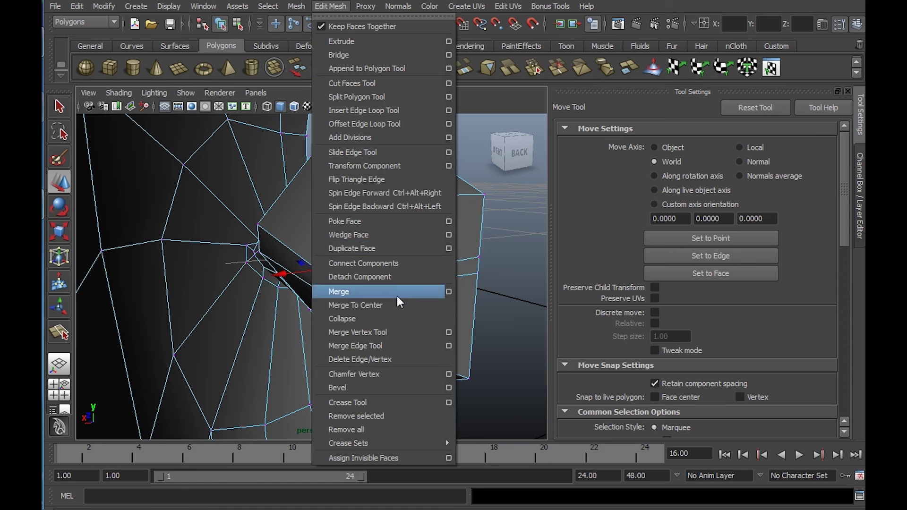
pyautogui.click(385, 307)
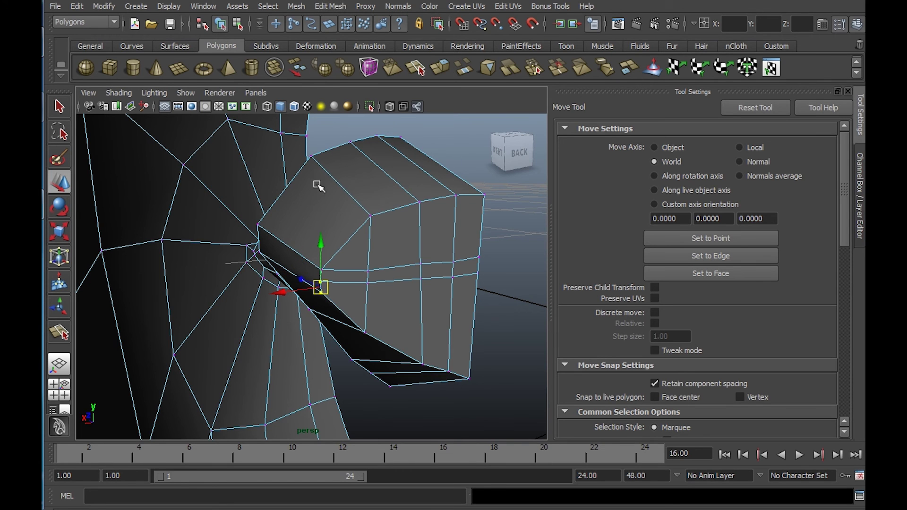
# Merge the lower line's outer end to center with the lower outer corner vertex and nudge the merged vertex down and outward
pyautogui.click(330, 6)
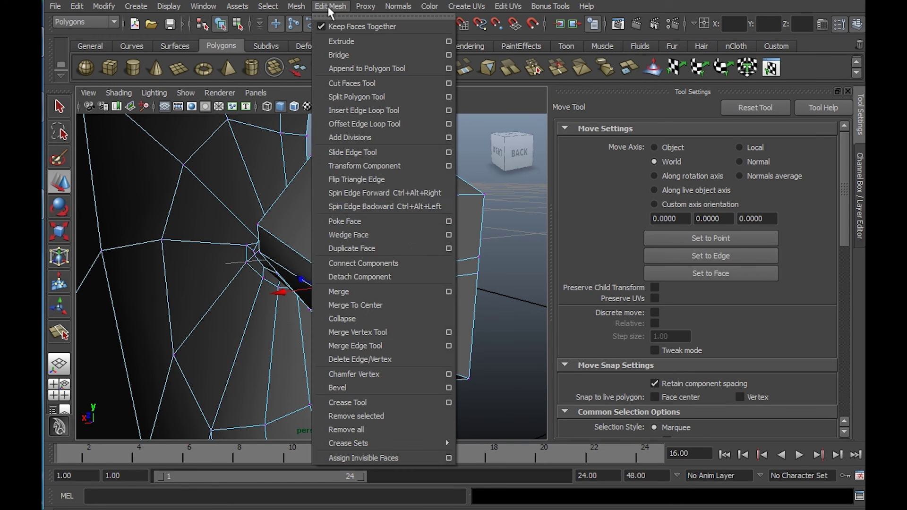
pyautogui.click(378, 303)
pyautogui.moveTo(319, 243); pyautogui.dragTo(320, 247)
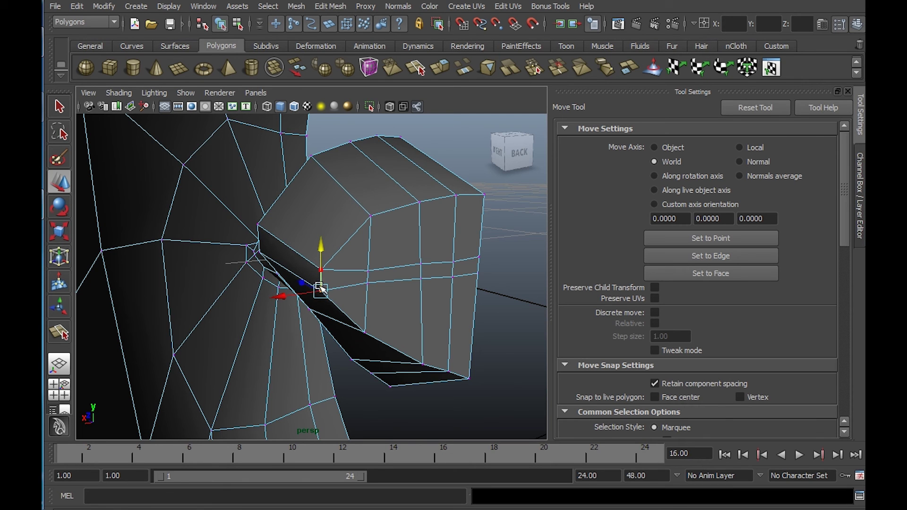
pyautogui.moveTo(285, 295); pyautogui.dragTo(280, 296)
# Scale and raise the inner vertices of the back wall's upper horizontal row, lifting those nearest the centre line further
pyautogui.keyDown('alt'); pyautogui.moveTo(422, 282); pyautogui.dragTo(404, 273); pyautogui.keyUp('alt')
pyautogui.moveTo(509, 264); pyautogui.dragTo(509, 262)
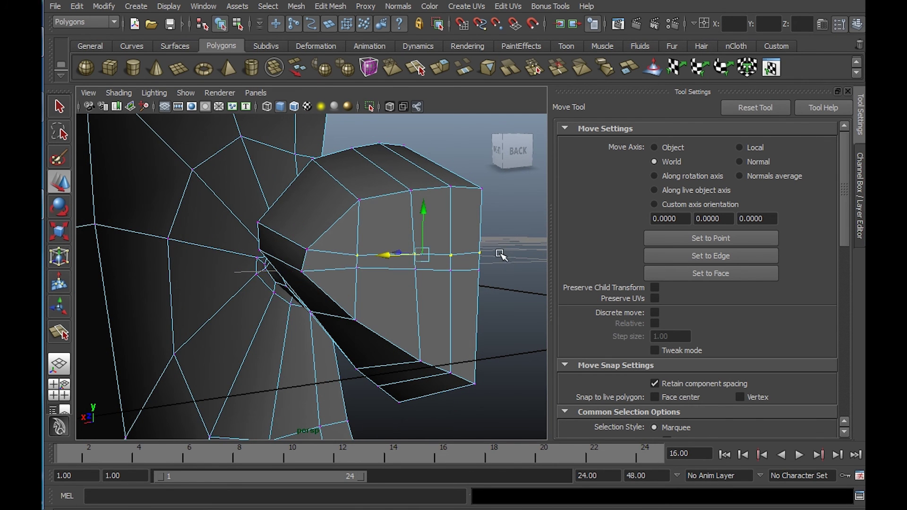
pyautogui.press('r')
pyautogui.moveTo(425, 190); pyautogui.dragTo(424, 191)
pyautogui.press('w')
pyautogui.moveTo(414, 227); pyautogui.dragTo(407, 226)
pyautogui.moveTo(448, 194); pyautogui.dragTo(448, 186)
pyautogui.moveTo(499, 237); pyautogui.dragTo(441, 223)
pyautogui.moveTo(468, 191); pyautogui.dragTo(469, 186)
# Lower the inner vertices of the back wall's lower horizontal row to space the two rows apart
pyautogui.moveTo(509, 277); pyautogui.dragTo(354, 259)
pyautogui.moveTo(427, 224); pyautogui.dragTo(426, 241)
pyautogui.moveTo(490, 302); pyautogui.dragTo(449, 252)
pyautogui.click(507, 266)
pyautogui.keyDown('alt'); pyautogui.moveTo(507, 267); pyautogui.dragTo(474, 266); pyautogui.keyUp('alt')
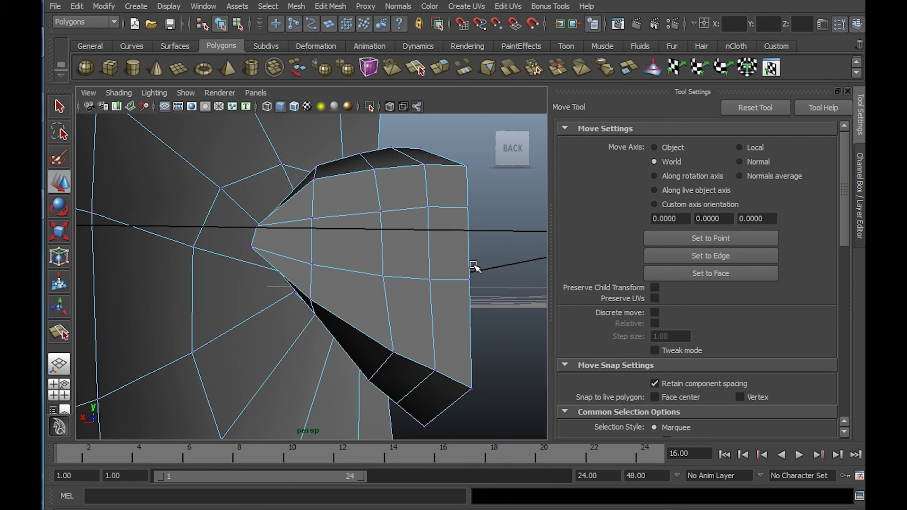
# Pull the inner vertices of both horizontal rows backward so the cavity's back wall bulges into a rounded shape
pyautogui.moveTo(341, 232); pyautogui.dragTo(308, 207)
pyautogui.keyDown('alt'); pyautogui.moveTo(357, 251); pyautogui.dragTo(370, 267); pyautogui.keyUp('alt')
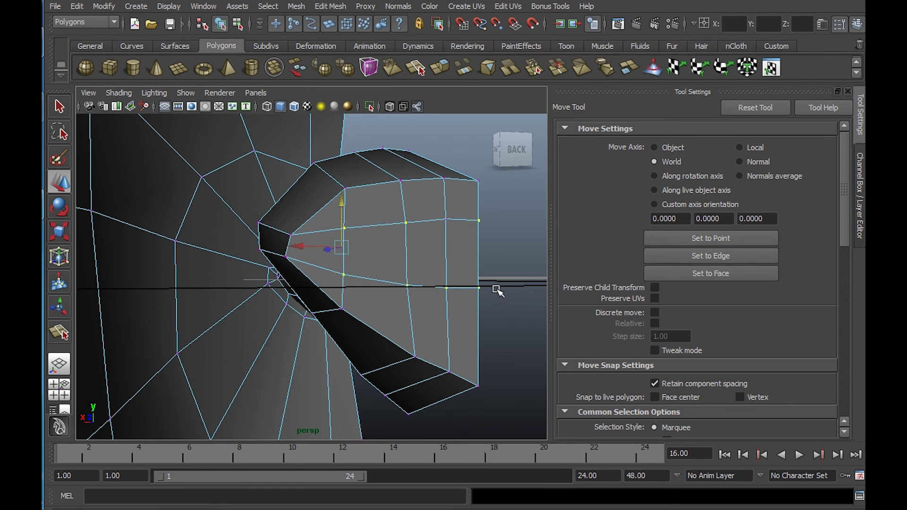
pyautogui.keyDown('alt'); pyautogui.moveTo(496, 289); pyautogui.dragTo(466, 311); pyautogui.keyUp('alt')
pyautogui.scroll(-3, 427, 283)
pyautogui.keyDown('ctrl'); pyautogui.moveTo(414, 191); pyautogui.dragTo(338, 285); pyautogui.keyUp('ctrl')
pyautogui.scroll(3, 338, 285)
pyautogui.moveTo(249, 251); pyautogui.dragTo(283, 268)
pyautogui.click(311, 280)
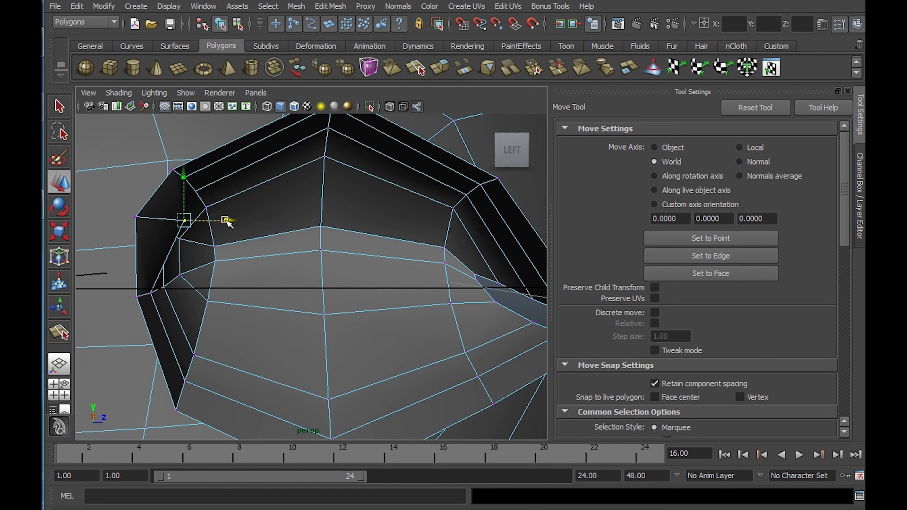
pyautogui.moveTo(226, 220); pyautogui.dragTo(364, 265)
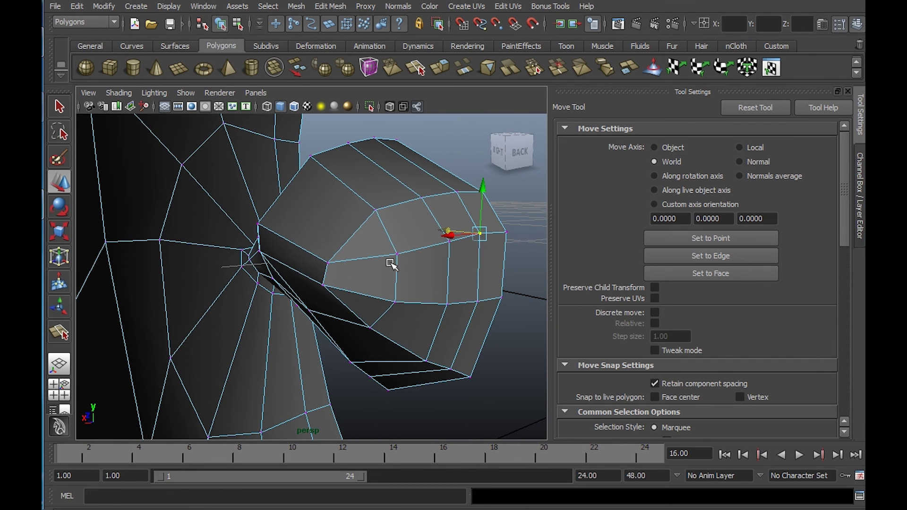
# Delete the three outermost faces of the cavity's back wall, next to the short outer edge
pyautogui.moveTo(358, 225); pyautogui.dragTo(361, 257, button='right')
pyautogui.click(365, 247)
pyautogui.keyDown('shift'); pyautogui.click(371, 280); pyautogui.keyUp('shift')
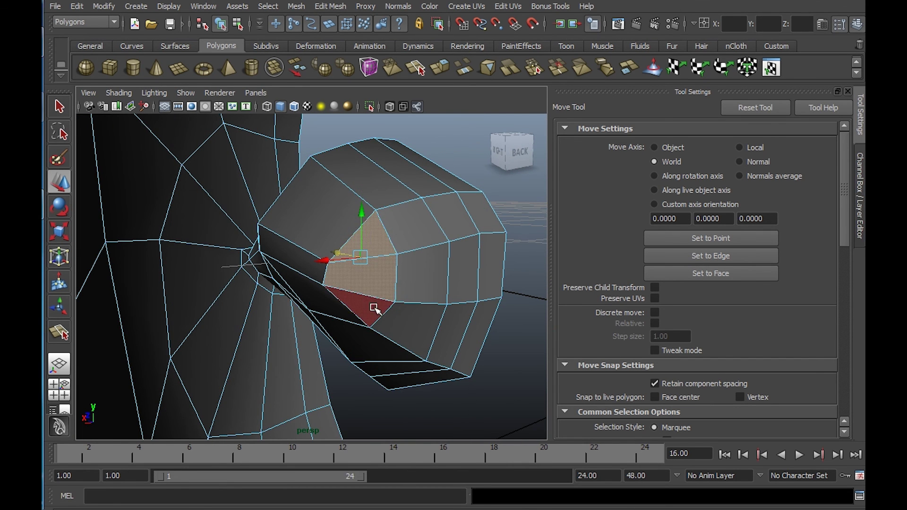
pyautogui.keyDown('shift'); pyautogui.click(375, 308); pyautogui.keyUp('shift')
pyautogui.moveTo(399, 264)
pyautogui.keyDown('alt'); pyautogui.mouseDown()
pyautogui.moveTo(262, 262)
pyautogui.moveTo(476, 285)
pyautogui.moveTo(397, 266)
pyautogui.mouseUp(); pyautogui.keyUp('alt')
pyautogui.keyDown('alt'); pyautogui.moveTo(396, 265); pyautogui.dragTo(435, 288, button='right'); pyautogui.keyUp('alt')
pyautogui.keyDown('alt'); pyautogui.moveTo(430, 259); pyautogui.dragTo(425, 307, button='middle'); pyautogui.keyUp('alt')
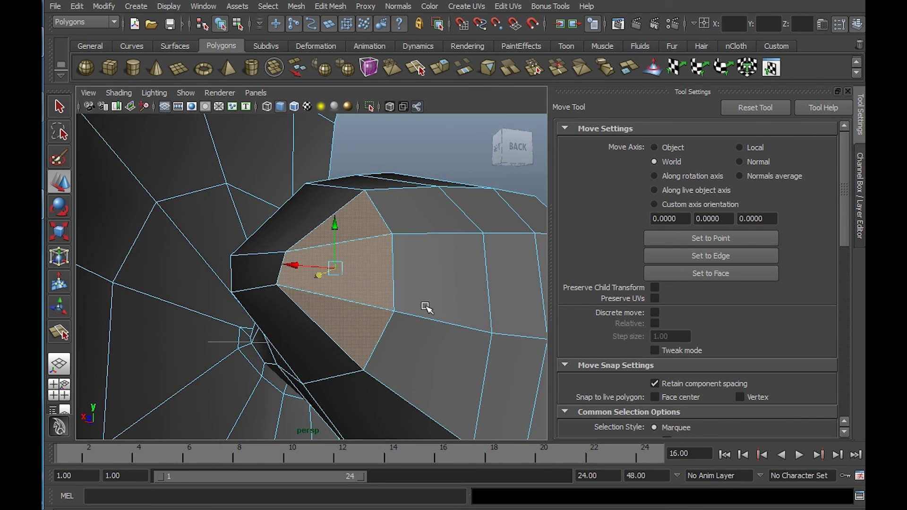
pyautogui.press('Delete')
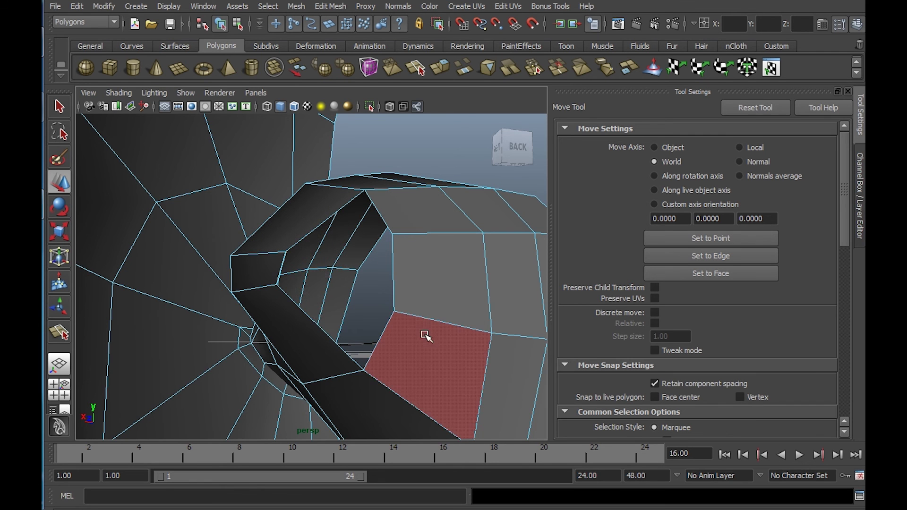
# Extrude the hole's short outer edge twice across the gap toward the opposite vertical edge of the back wall
pyautogui.moveTo(401, 310)
pyautogui.keyDown('alt'); pyautogui.mouseDown()
pyautogui.moveTo(381, 312)
pyautogui.moveTo(399, 309)
pyautogui.mouseUp(); pyautogui.keyUp('alt')
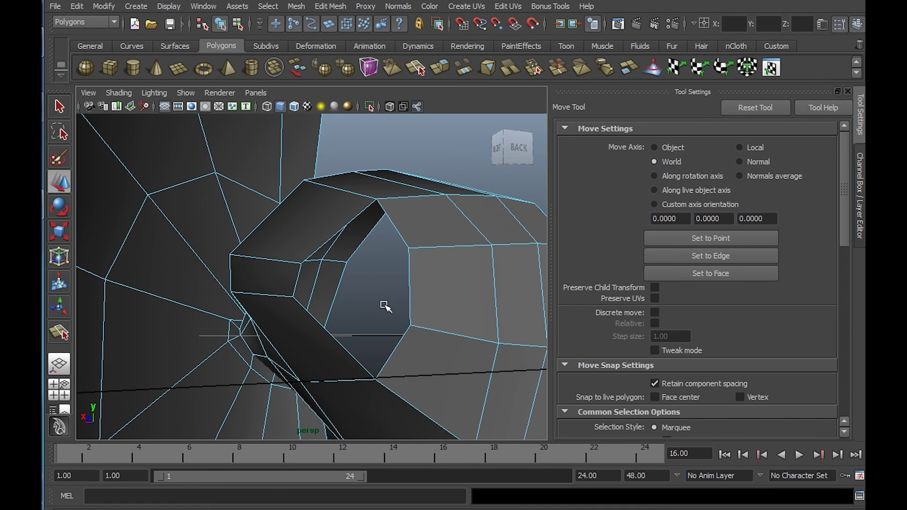
pyautogui.click(332, 9)
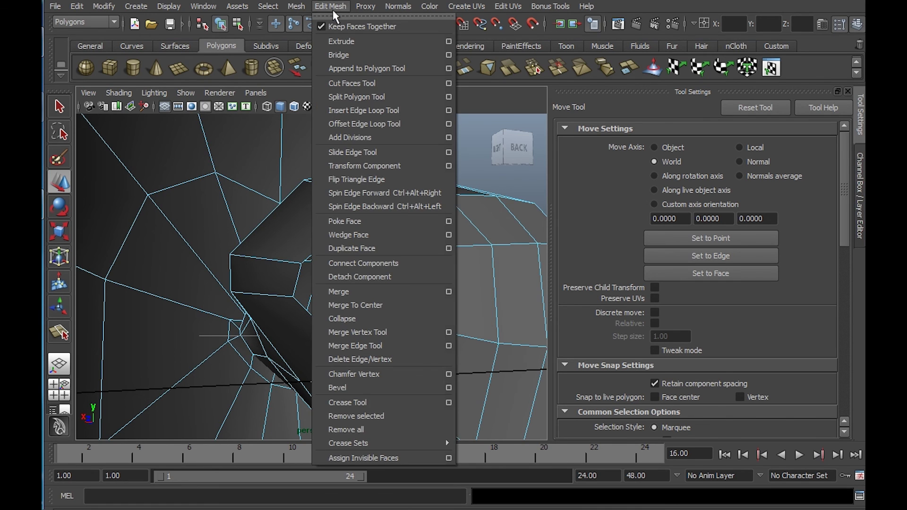
pyautogui.click(333, 9)
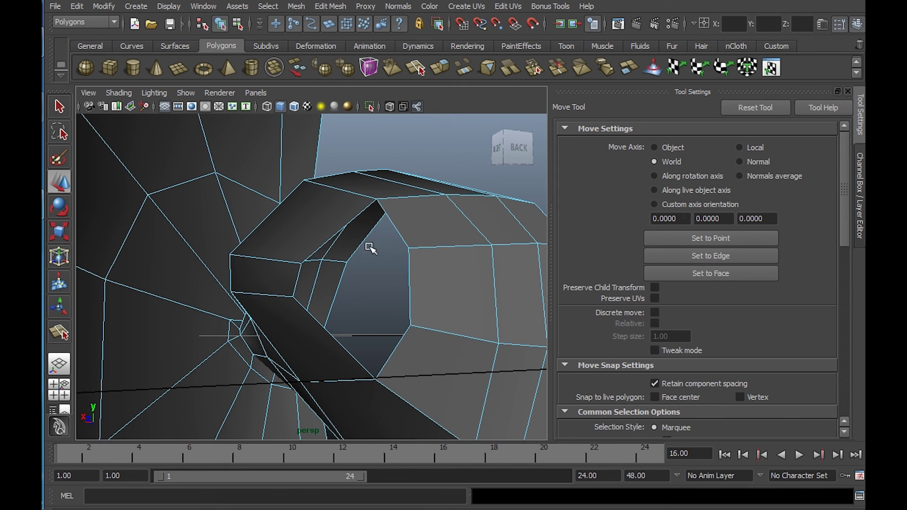
pyautogui.moveTo(354, 228); pyautogui.dragTo(355, 261, button='right')
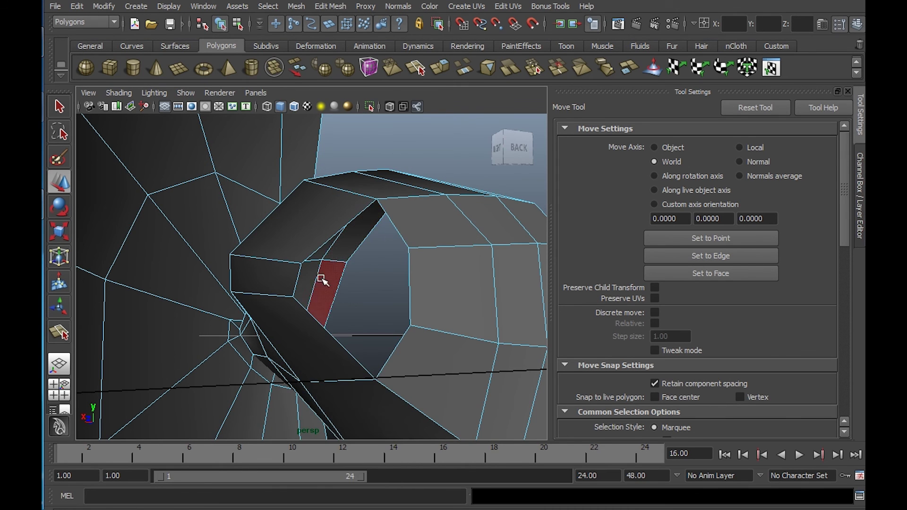
pyautogui.click(294, 283)
pyautogui.keyDown('shift'); pyautogui.moveTo(358, 284); pyautogui.dragTo(363, 307, button='right'); pyautogui.keyUp('shift')
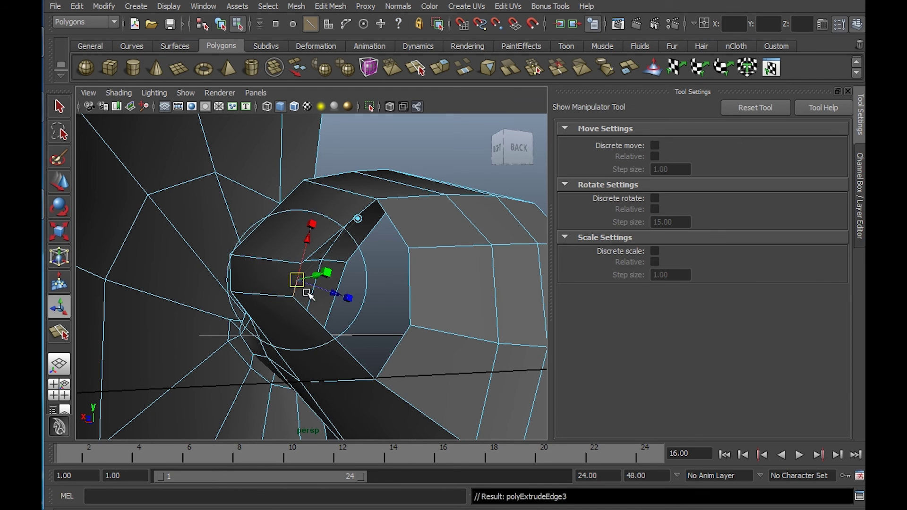
pyautogui.keyDown('alt'); pyautogui.moveTo(330, 281); pyautogui.dragTo(376, 334); pyautogui.keyUp('alt')
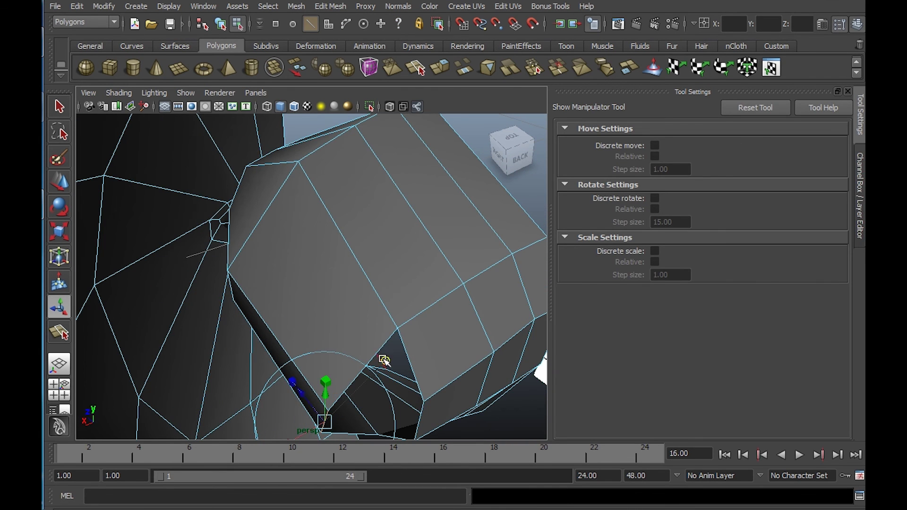
pyautogui.keyDown('alt'); pyautogui.moveTo(417, 352); pyautogui.dragTo(408, 249, button='middle'); pyautogui.keyUp('alt')
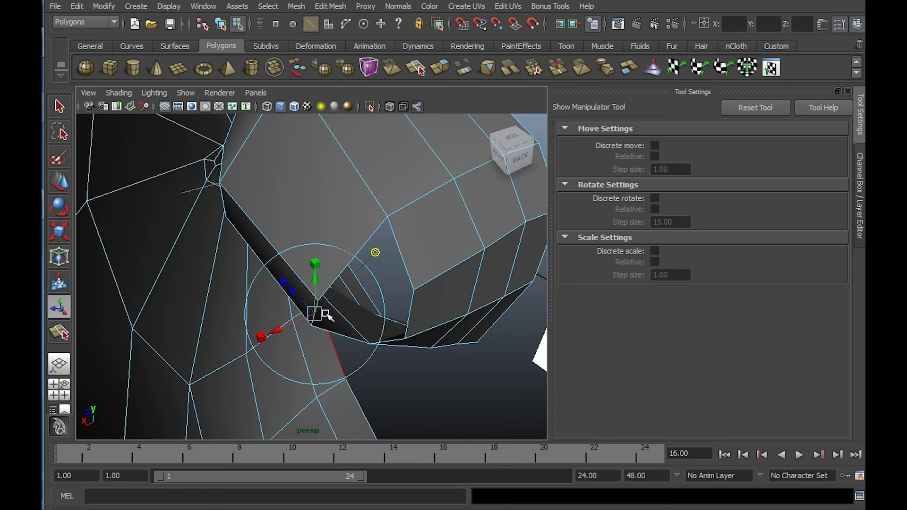
pyautogui.moveTo(322, 321); pyautogui.dragTo(364, 325)
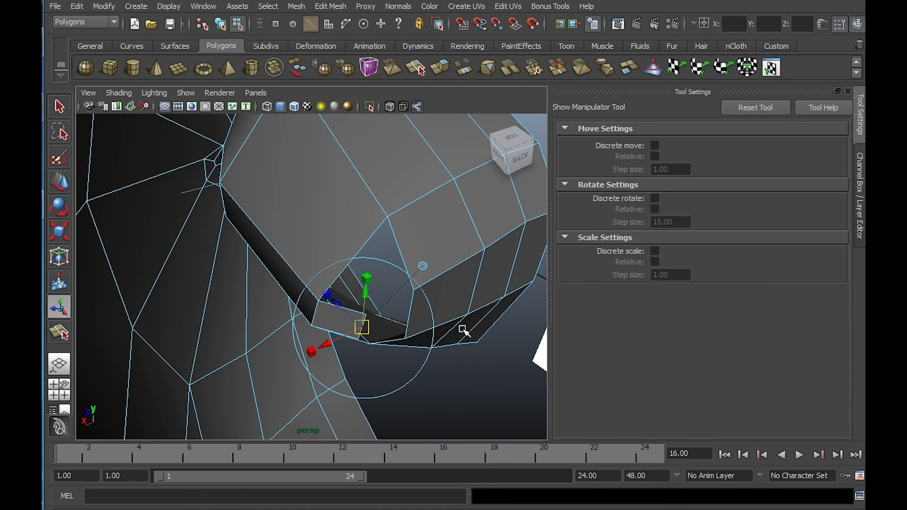
pyautogui.keyDown('shift'); pyautogui.moveTo(462, 330); pyautogui.dragTo(463, 364, button='right'); pyautogui.keyUp('shift')
pyautogui.moveTo(363, 327); pyautogui.dragTo(424, 289)
pyautogui.keyDown('alt'); pyautogui.moveTo(424, 288); pyautogui.dragTo(415, 281, button='right'); pyautogui.keyUp('alt')
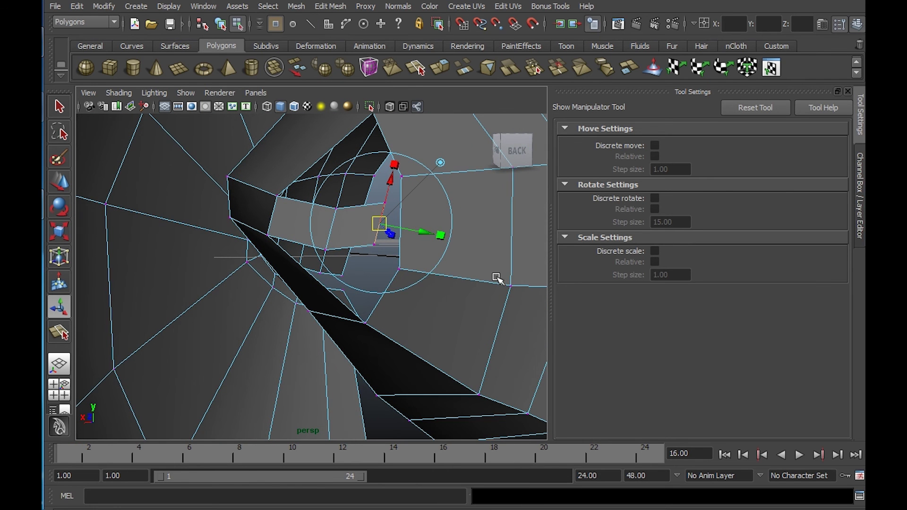
# Snap the extruded strip's two end vertices onto the lower and upper vertices of the hole's opposite vertical edge
pyautogui.click(377, 248)
pyautogui.press('w')
pyautogui.press('v')
pyautogui.moveTo(392, 267); pyautogui.dragTo(400, 269, button='middle')
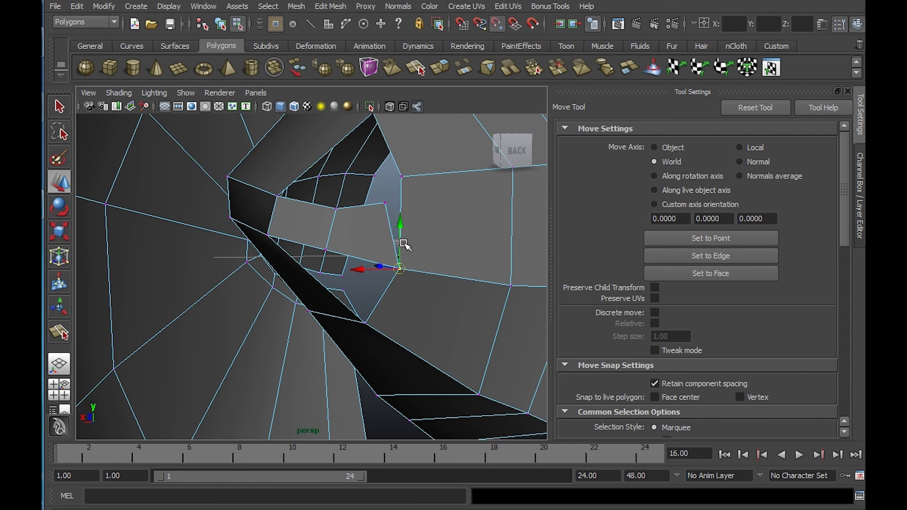
pyautogui.click(385, 203)
pyautogui.press('v')
pyautogui.moveTo(397, 178); pyautogui.dragTo(402, 174, button='middle')
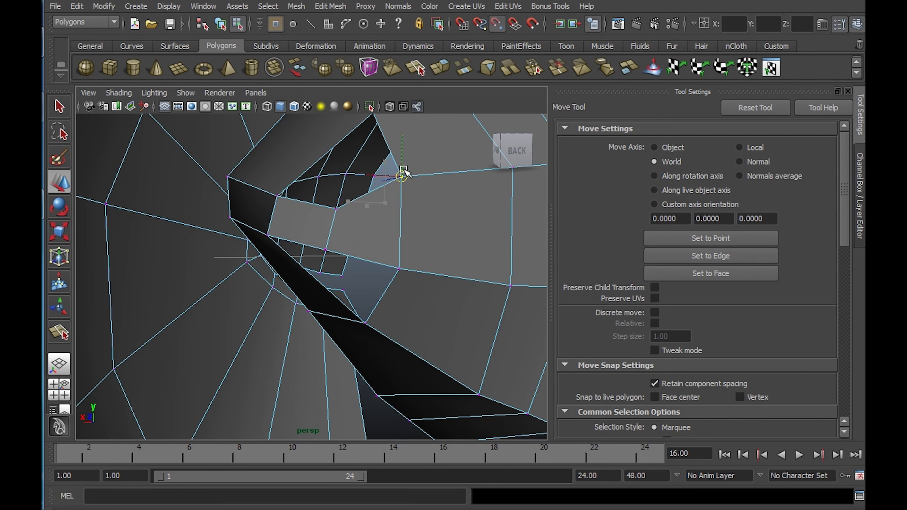
# Extrude the inner strip face's upper edge upward and snap its vertices to the hole's outer and upper corners
pyautogui.keyDown('alt'); pyautogui.moveTo(390, 202); pyautogui.dragTo(403, 122); pyautogui.keyUp('alt')
pyautogui.moveTo(374, 144); pyautogui.dragTo(405, 243)
pyautogui.moveTo(418, 245); pyautogui.dragTo(455, 246, button='right')
pyautogui.click(422, 249)
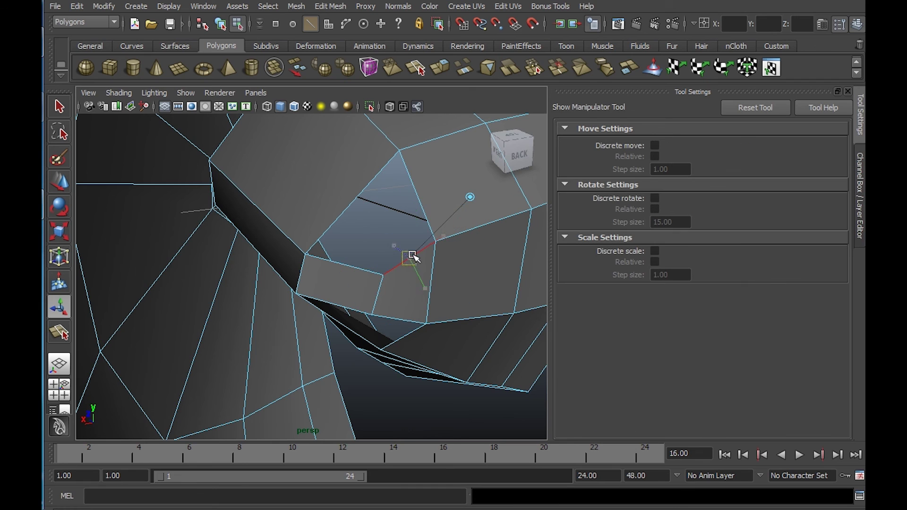
pyautogui.moveTo(411, 258); pyautogui.dragTo(385, 215)
pyautogui.moveTo(356, 228); pyautogui.dragTo(332, 222, button='right')
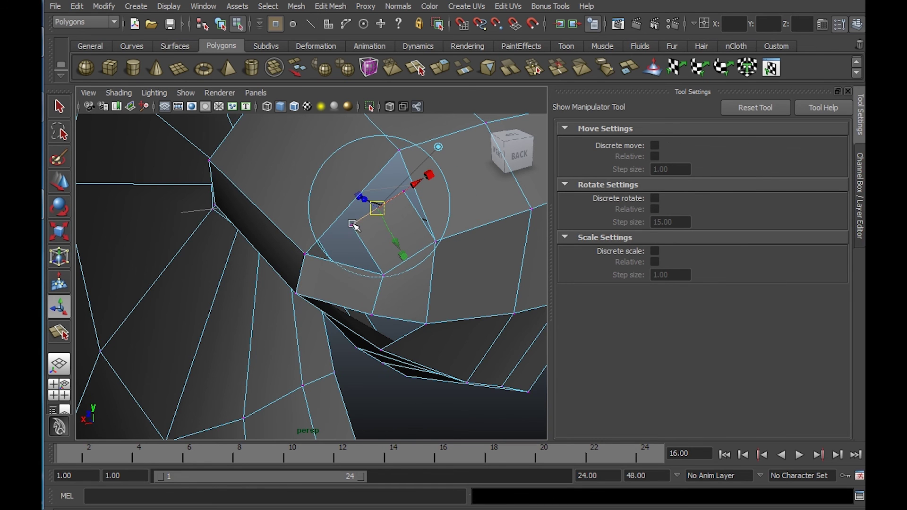
pyautogui.click(352, 224)
pyautogui.press('w')
pyautogui.moveTo(306, 262); pyautogui.dragTo(306, 258)
pyautogui.click(404, 193)
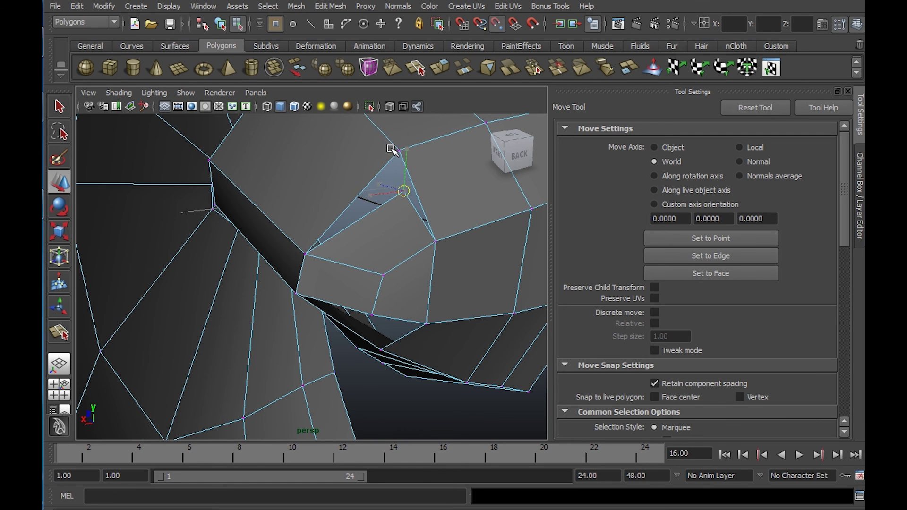
pyautogui.moveTo(392, 149); pyautogui.dragTo(399, 148, button='middle')
# Extrude the inner strip face's lower edge downward and snap its vertices to the hole's outer and lower corners
pyautogui.keyDown('alt'); pyautogui.moveTo(436, 226); pyautogui.dragTo(426, 192); pyautogui.keyUp('alt')
pyautogui.moveTo(421, 190); pyautogui.dragTo(424, 166, button='right')
pyautogui.click(415, 193)
pyautogui.keyDown('shift'); pyautogui.moveTo(404, 224); pyautogui.dragTo(406, 244, button='right'); pyautogui.keyUp('shift')
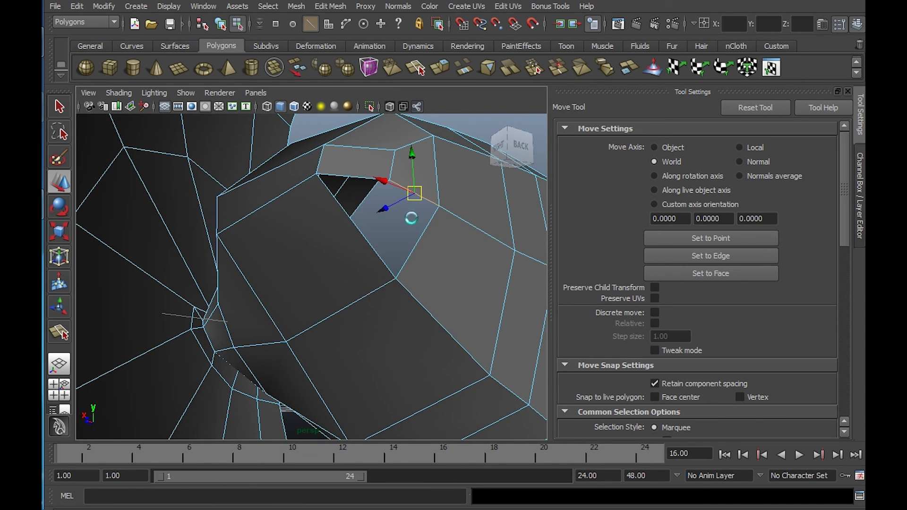
pyautogui.rightClick(436, 208)
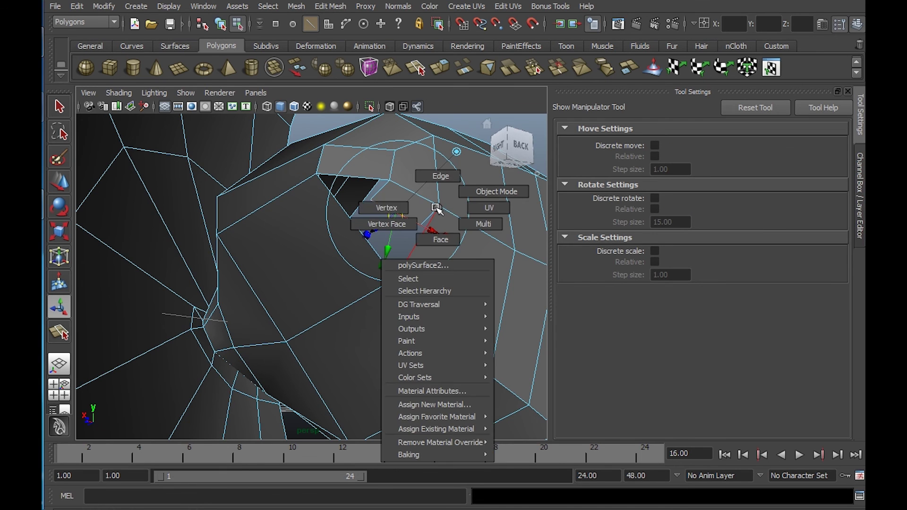
pyautogui.moveTo(436, 208); pyautogui.dragTo(388, 208, button='right')
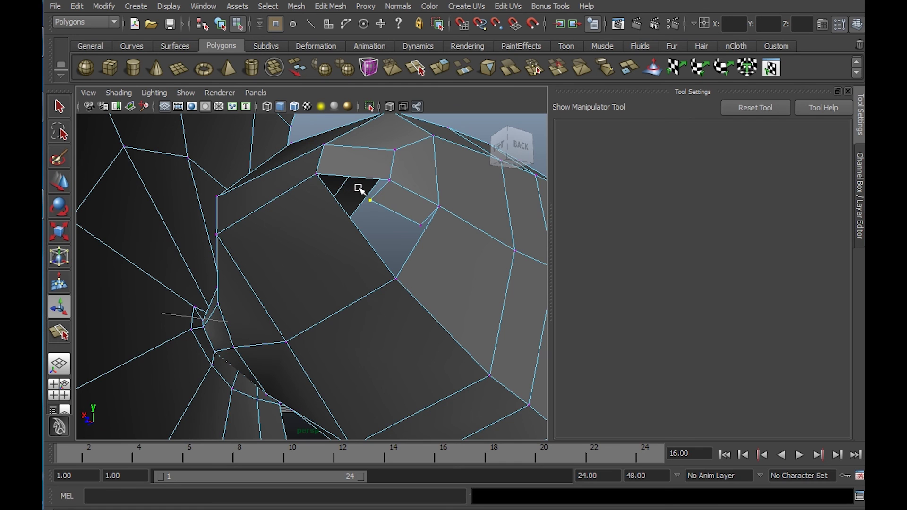
pyautogui.press('w')
pyautogui.press('v')
pyautogui.moveTo(348, 187); pyautogui.dragTo(312, 171, button='middle')
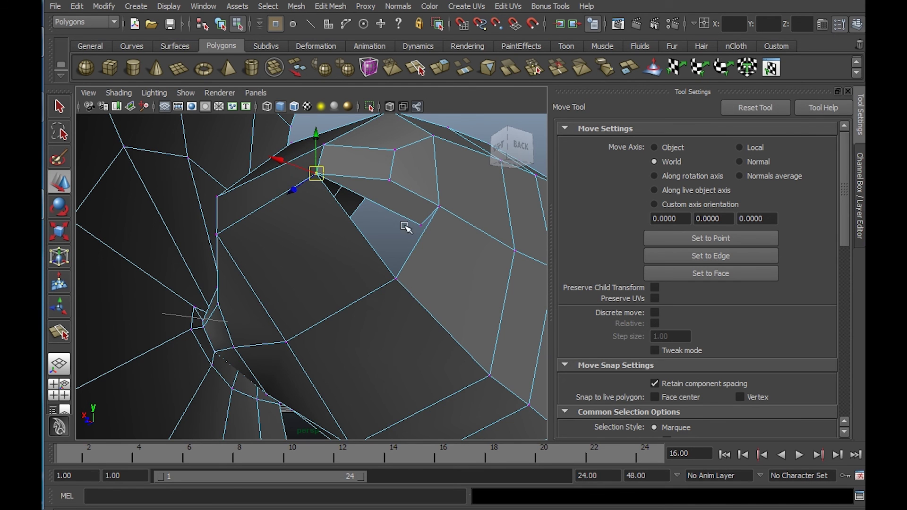
pyautogui.click(420, 225)
pyautogui.moveTo(399, 282); pyautogui.dragTo(401, 281, button='middle')
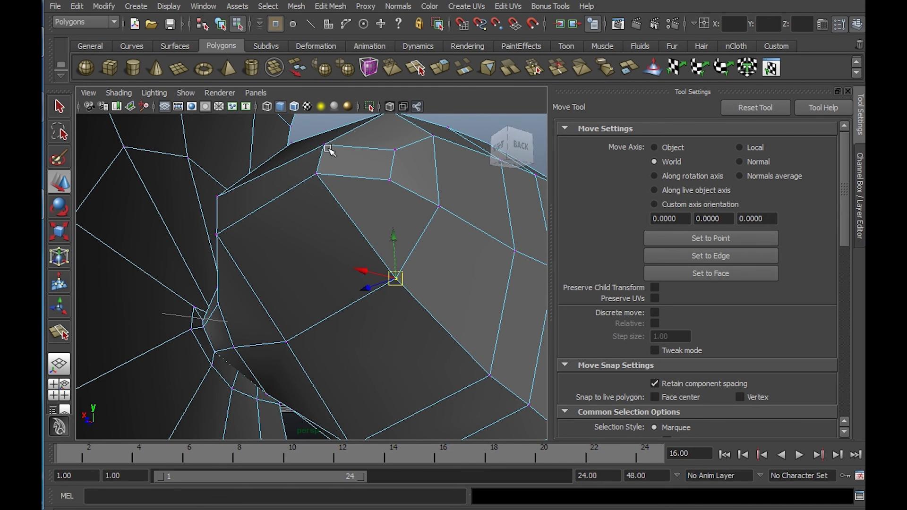
# Move the lower middle vertex of the rebuilt patch slightly downward to even out its faces
pyautogui.keyDown('alt'); pyautogui.moveTo(428, 223); pyautogui.dragTo(331, 223, button='right'); pyautogui.keyUp('alt')
pyautogui.keyDown('alt'); pyautogui.moveTo(331, 223); pyautogui.dragTo(349, 272); pyautogui.keyUp('alt')
pyautogui.keyDown('alt'); pyautogui.moveTo(350, 272); pyautogui.dragTo(411, 264, button='right'); pyautogui.keyUp('alt')
pyautogui.keyDown('alt'); pyautogui.moveTo(369, 263); pyautogui.dragTo(355, 231); pyautogui.keyUp('alt')
pyautogui.click(362, 241)
pyautogui.click(356, 269)
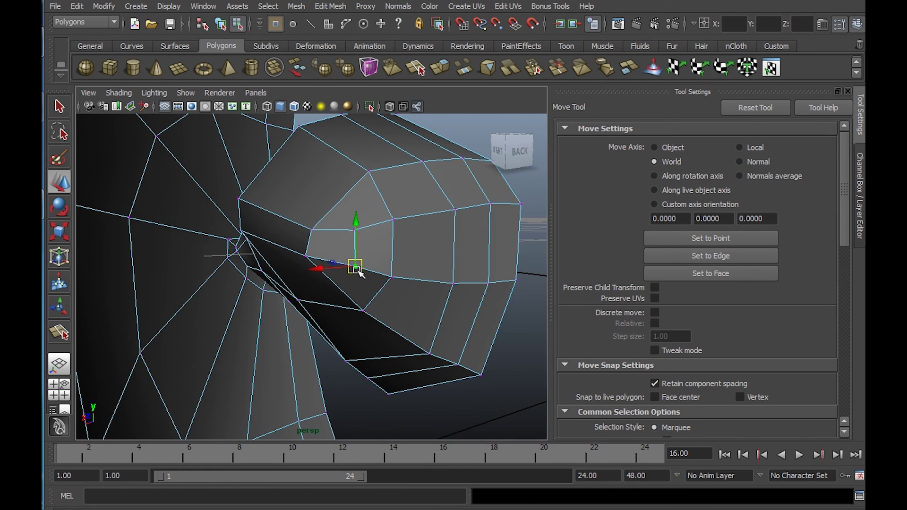
pyautogui.moveTo(356, 270); pyautogui.dragTo(353, 276)
# Select the vertices across the rebuilt patch at the mouth cavity's outer end and merge them
pyautogui.moveTo(290, 161); pyautogui.dragTo(474, 353)
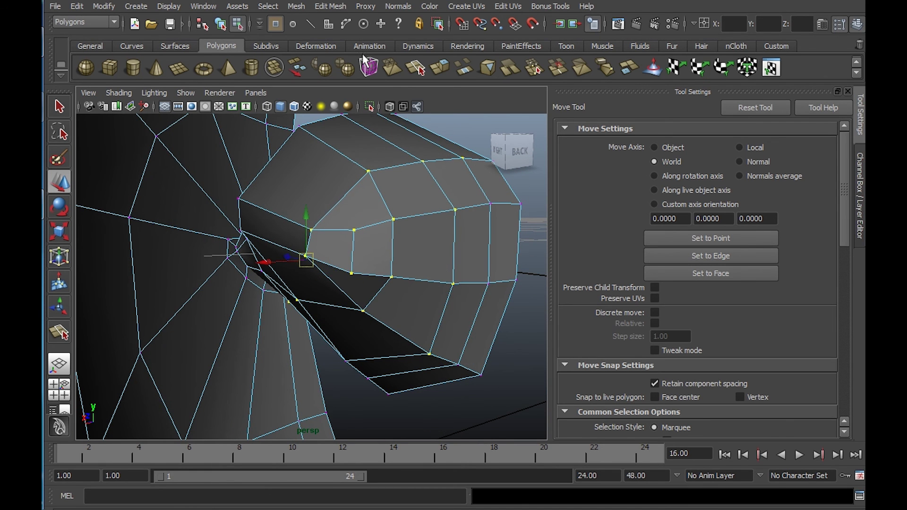
pyautogui.click(338, 5)
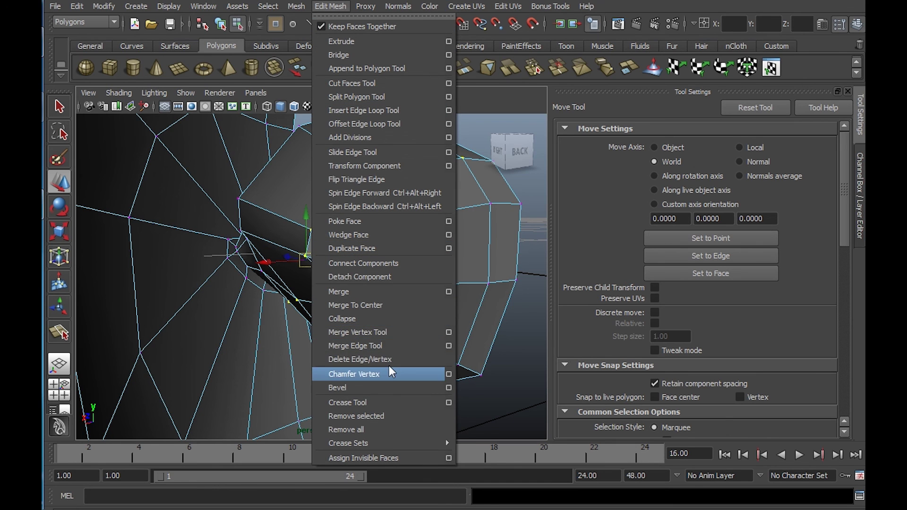
pyautogui.click(393, 293)
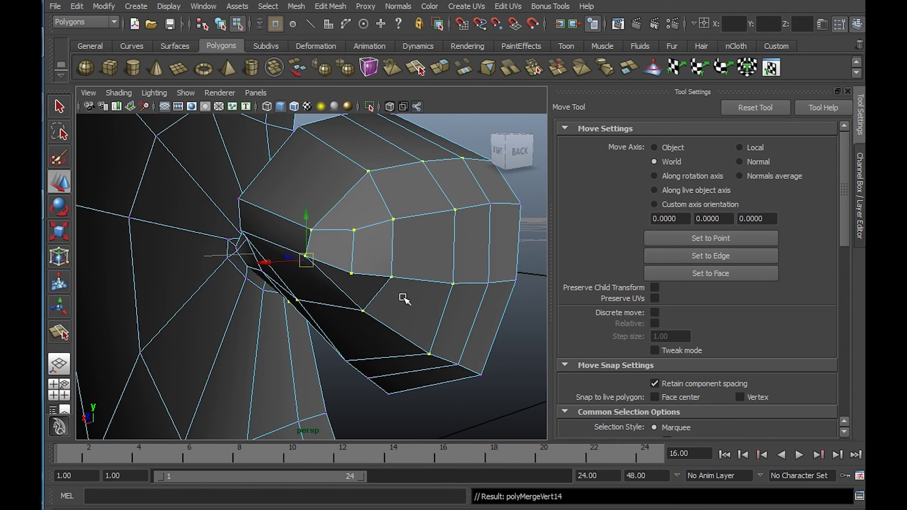
# Return to object mode and soften all edges of the half-model mesh
pyautogui.moveTo(477, 226); pyautogui.dragTo(472, 231, button='right')
pyautogui.click(473, 243)
pyautogui.click(398, 6)
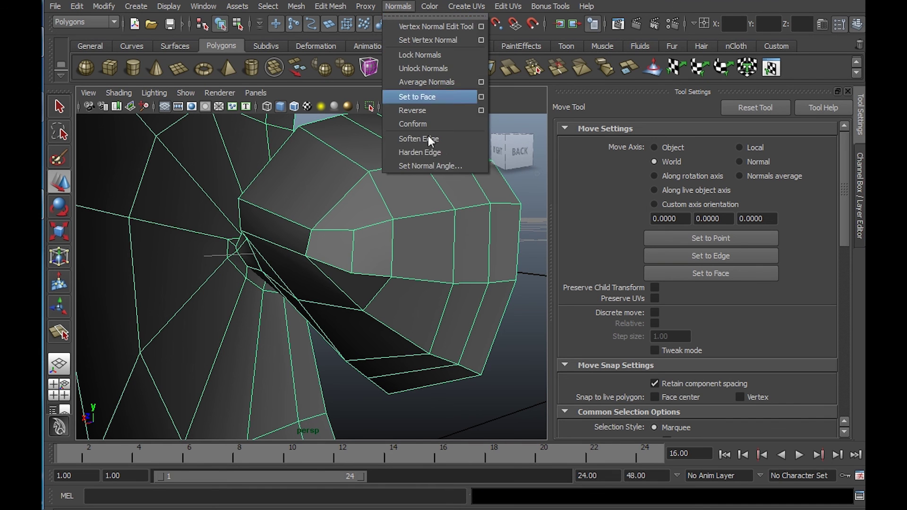
pyautogui.click(420, 138)
pyautogui.click(530, 310)
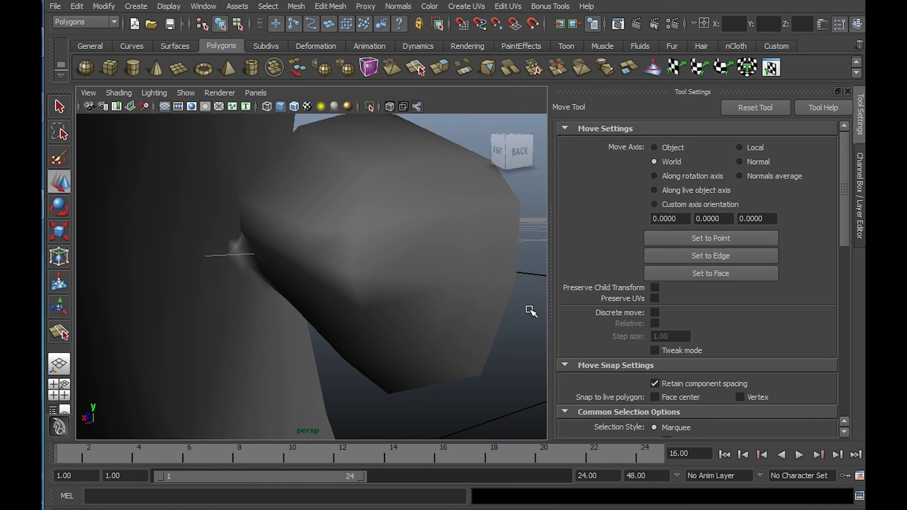
# Examine the mouth cavity from the open inner side of the half model, with and without smooth preview
pyautogui.keyDown('alt'); pyautogui.moveTo(427, 225); pyautogui.dragTo(289, 221); pyautogui.keyUp('alt')
pyautogui.keyDown('alt'); pyautogui.moveTo(321, 246); pyautogui.dragTo(438, 273, button='right'); pyautogui.keyUp('alt')
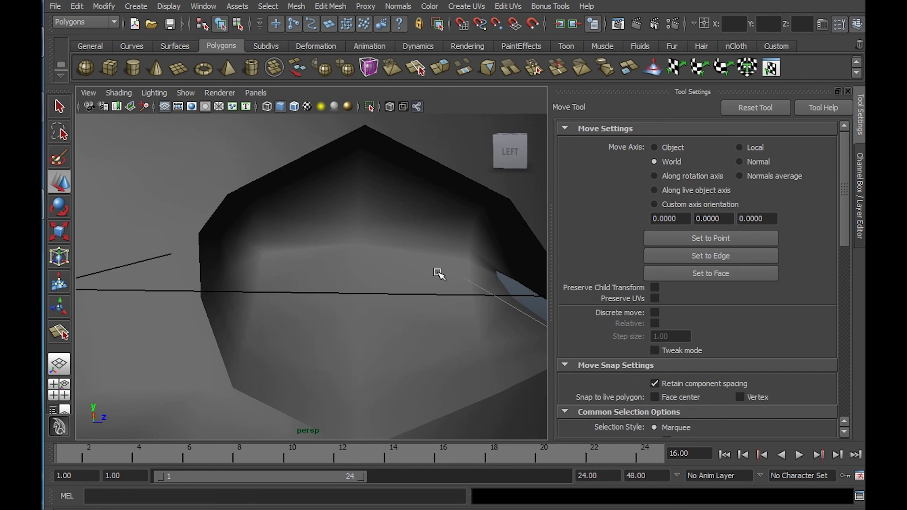
pyautogui.keyDown('alt'); pyautogui.moveTo(438, 274); pyautogui.dragTo(352, 235, button='middle'); pyautogui.keyUp('alt')
pyautogui.click(353, 235)
pyautogui.keyDown('alt'); pyautogui.moveTo(437, 274); pyautogui.dragTo(456, 275, button='right'); pyautogui.keyUp('alt')
pyautogui.keyDown('alt'); pyautogui.moveTo(456, 275); pyautogui.dragTo(363, 292, button='middle'); pyautogui.keyUp('alt')
pyautogui.keyDown('alt'); pyautogui.moveTo(363, 292); pyautogui.dragTo(331, 258); pyautogui.keyUp('alt')
pyautogui.keyDown('alt'); pyautogui.moveTo(331, 257); pyautogui.dragTo(402, 259, button='middle'); pyautogui.keyUp('alt')
pyautogui.press('3')
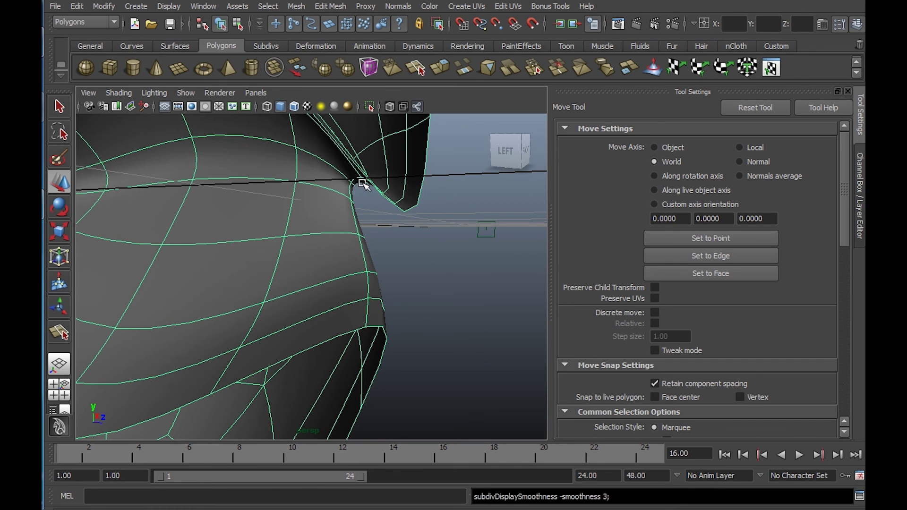
pyautogui.press('1')
pyautogui.scroll(1, 395, 231)
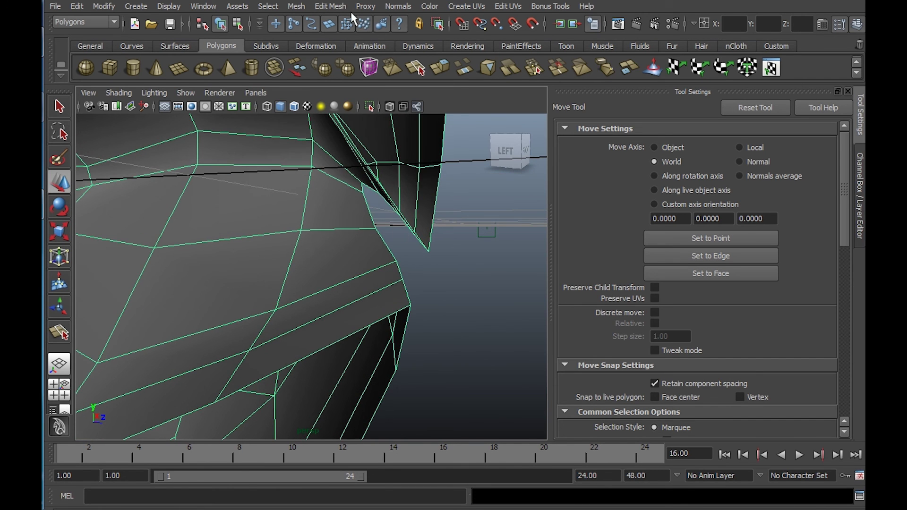
# Insert an edge loop around the mouth cavity just inside the lips and preview the mesh smoothed
pyautogui.click(332, 7)
pyautogui.click(418, 109)
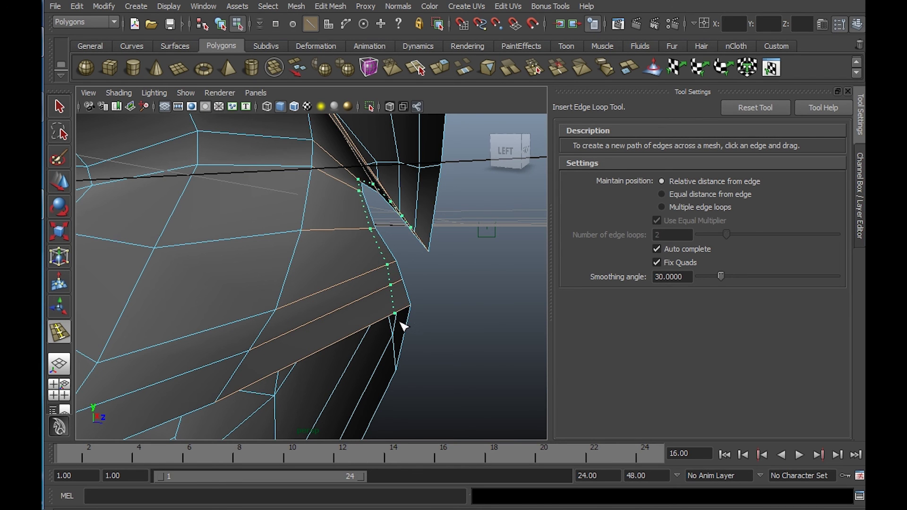
pyautogui.moveTo(403, 326); pyautogui.dragTo(331, 272)
pyautogui.press('3')
pyautogui.scroll(-5, 392, 263)
pyautogui.keyDown('alt'); pyautogui.moveTo(392, 264); pyautogui.dragTo(421, 261); pyautogui.keyUp('alt')
# Select the whole body mesh in object mode, turn off its smooth preview and soften its edges again
pyautogui.click(60, 111)
pyautogui.keyDown('alt'); pyautogui.moveTo(378, 208); pyautogui.dragTo(305, 204); pyautogui.keyUp('alt')
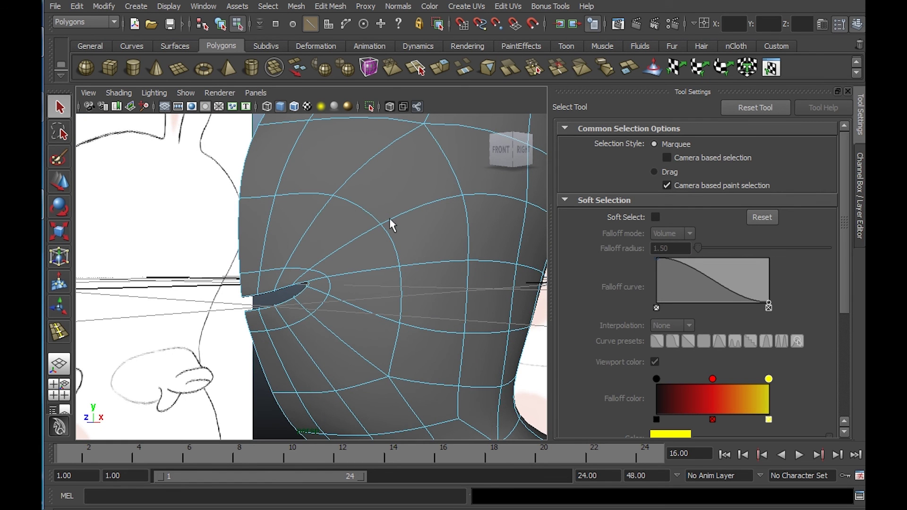
pyautogui.rightClick(390, 221)
pyautogui.moveTo(390, 220); pyautogui.dragTo(438, 215, button='right')
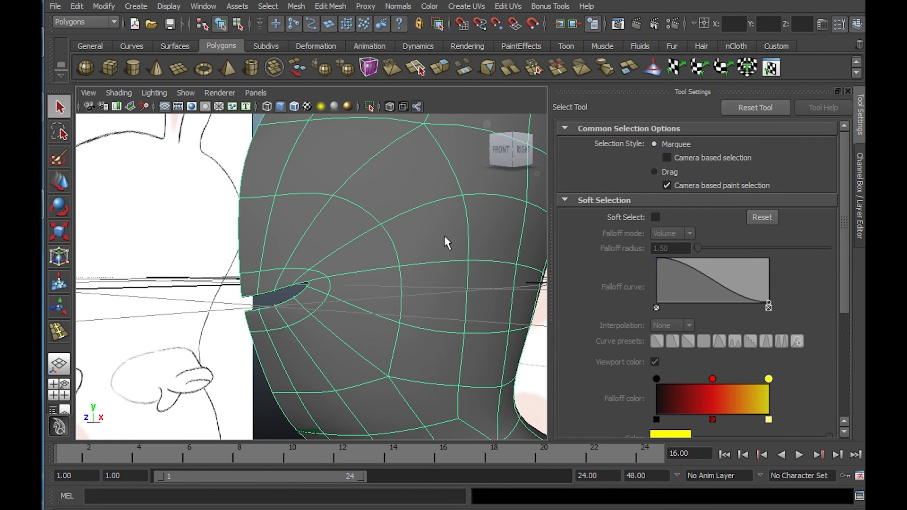
pyautogui.press('1')
pyautogui.keyDown('alt'); pyautogui.moveTo(361, 237); pyautogui.dragTo(383, 227); pyautogui.keyUp('alt')
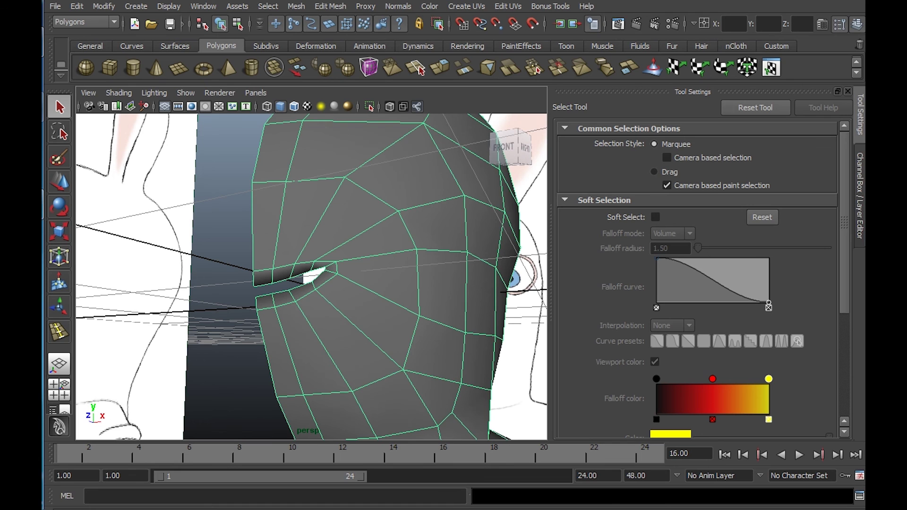
pyautogui.click(365, 6)
pyautogui.click(428, 143)
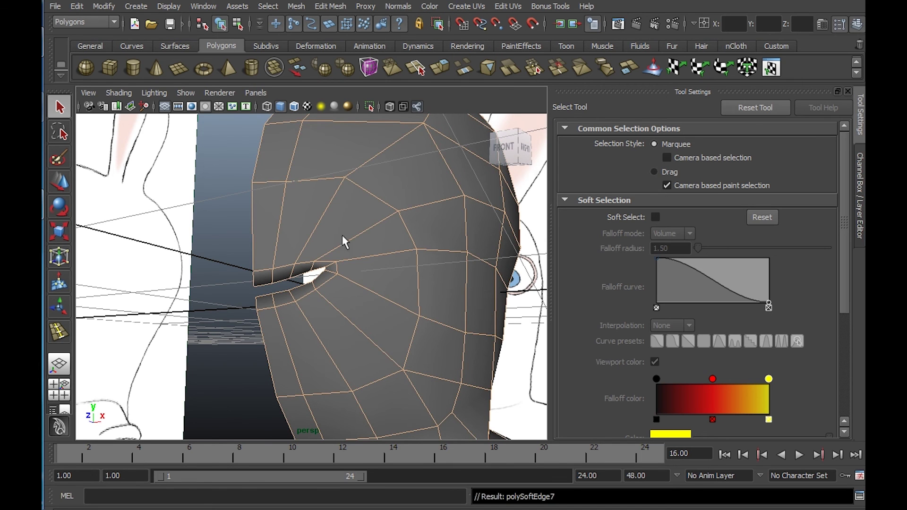
pyautogui.click(255, 382)
# Inspect the mouth opening and head from several angles in smooth preview, then return to the unsmoothed display
pyautogui.keyDown('alt'); pyautogui.moveTo(307, 324); pyautogui.dragTo(321, 292); pyautogui.keyUp('alt')
pyautogui.click(250, 300)
pyautogui.press('3')
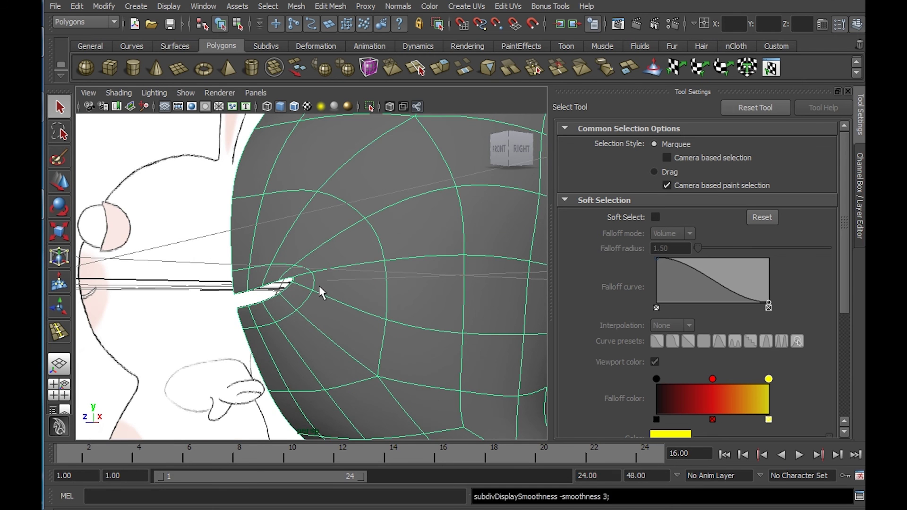
pyautogui.click(214, 378)
pyautogui.keyDown('alt'); pyautogui.moveTo(230, 351); pyautogui.dragTo(328, 344); pyautogui.keyUp('alt')
pyautogui.click(371, 334)
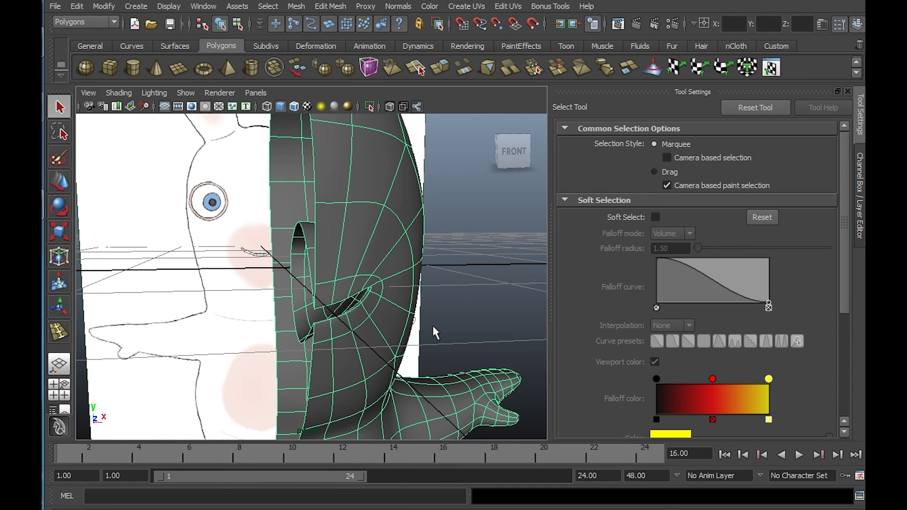
pyautogui.press('1')
pyautogui.scroll(5, 416, 314)
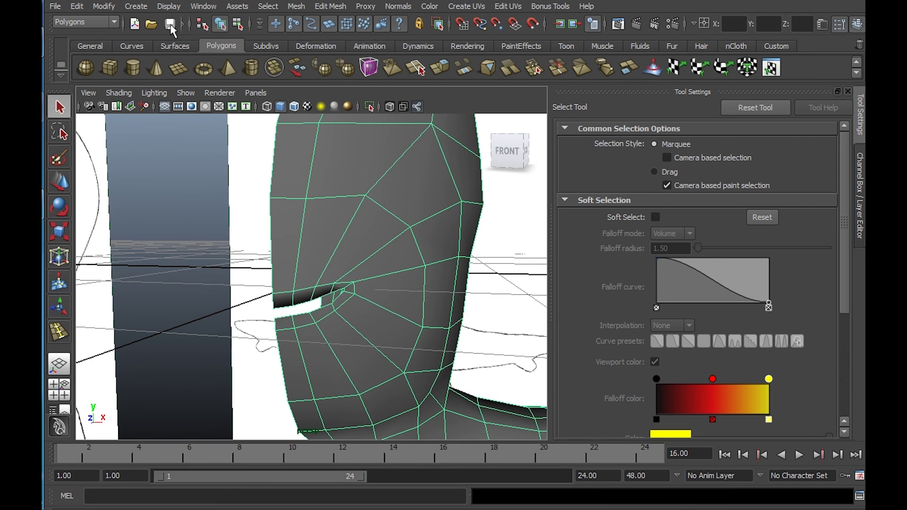
# Save the scene and frame the whole head in the perspective view
pyautogui.click(171, 27)
pyautogui.keyDown('alt'); pyautogui.moveTo(425, 239); pyautogui.dragTo(326, 191, button='right'); pyautogui.keyUp('alt')
pyautogui.keyDown('alt'); pyautogui.moveTo(367, 189); pyautogui.dragTo(347, 239, button='middle'); pyautogui.keyUp('alt')
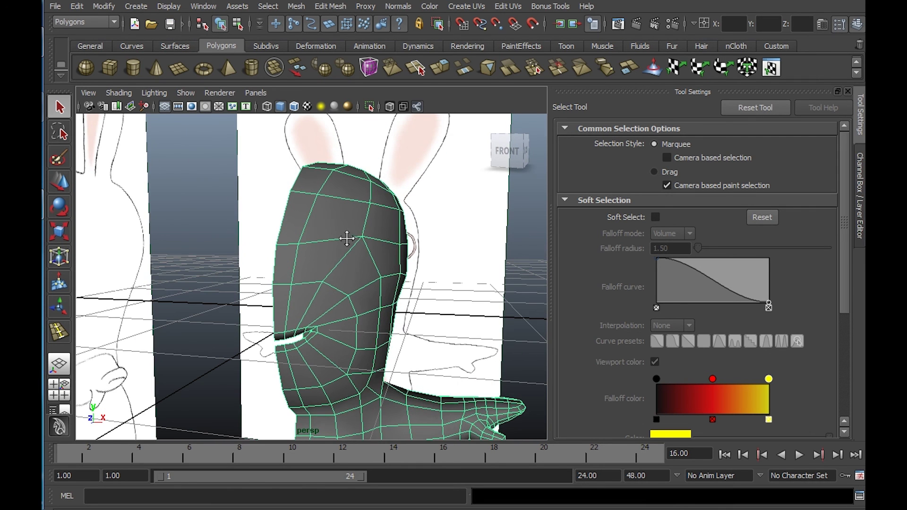